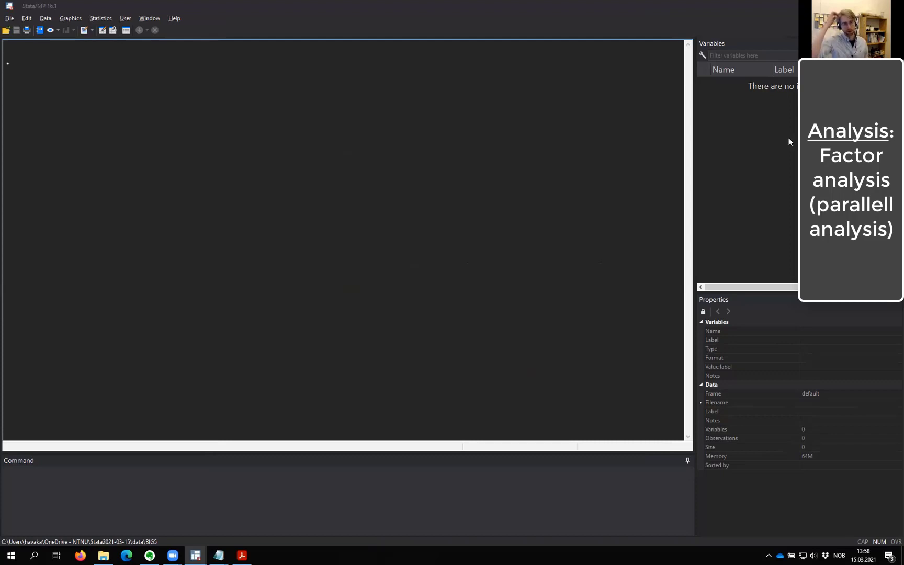
Step: Load the example automobile dataset, replacing any data in memory, with the command sysuse auto, clear
click(416, 502)
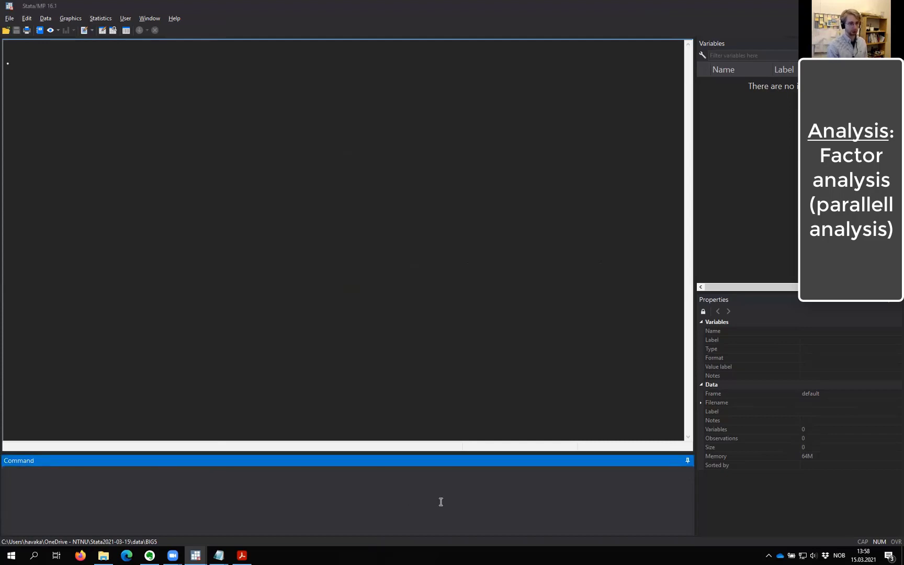
text(sys us)
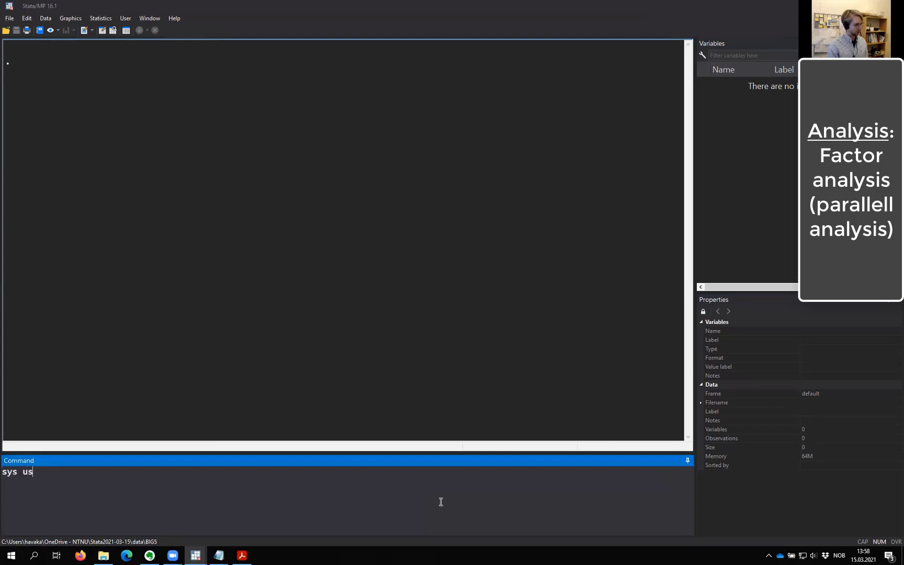
key(BackSpace)
key(BackSpace)
key(BackSpace)
text(use auto, clear)
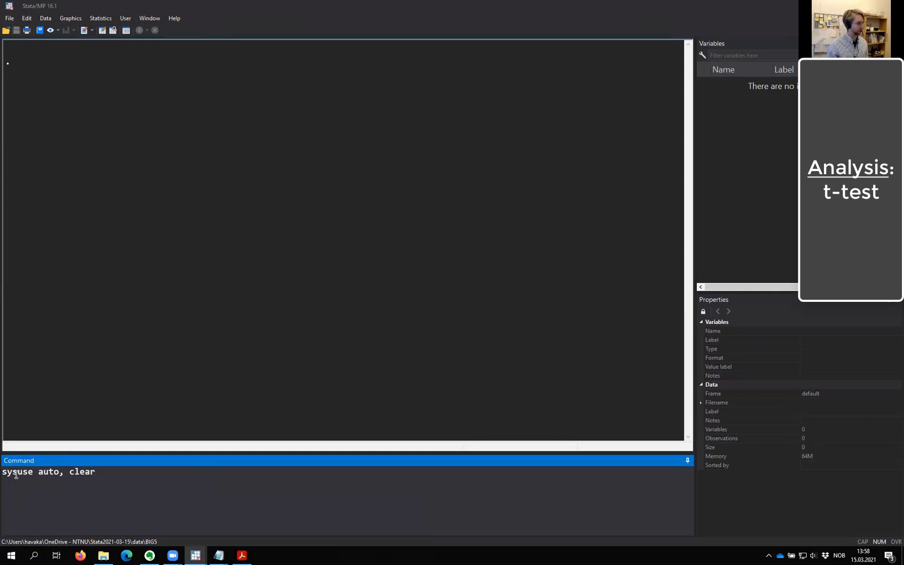
drag(18, 473, 2, 481)
click(29, 482)
drag(18, 472, 2, 472)
click(116, 478)
key(Return)
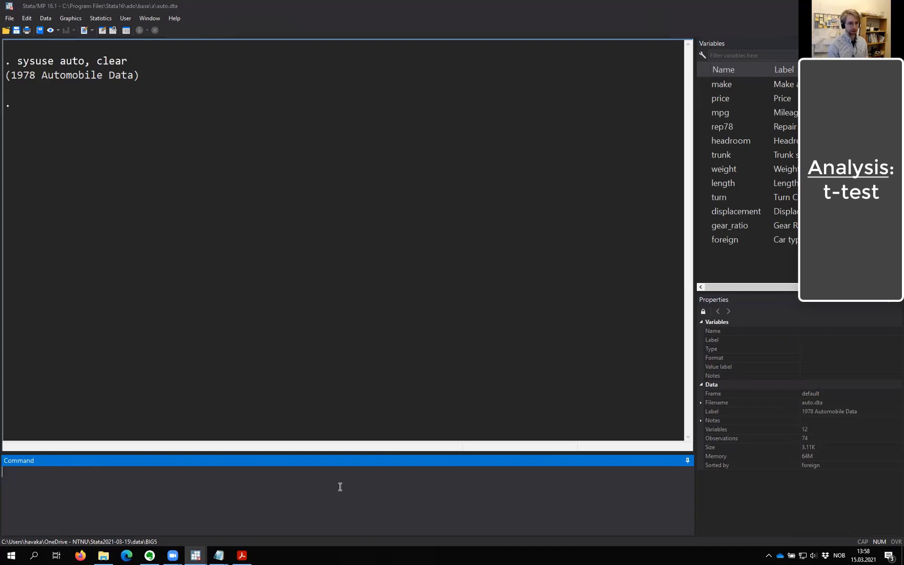
Step: Run a two-sample t-test of price grouped by foreign with the command ttest price, by(foreign)
text(tt)
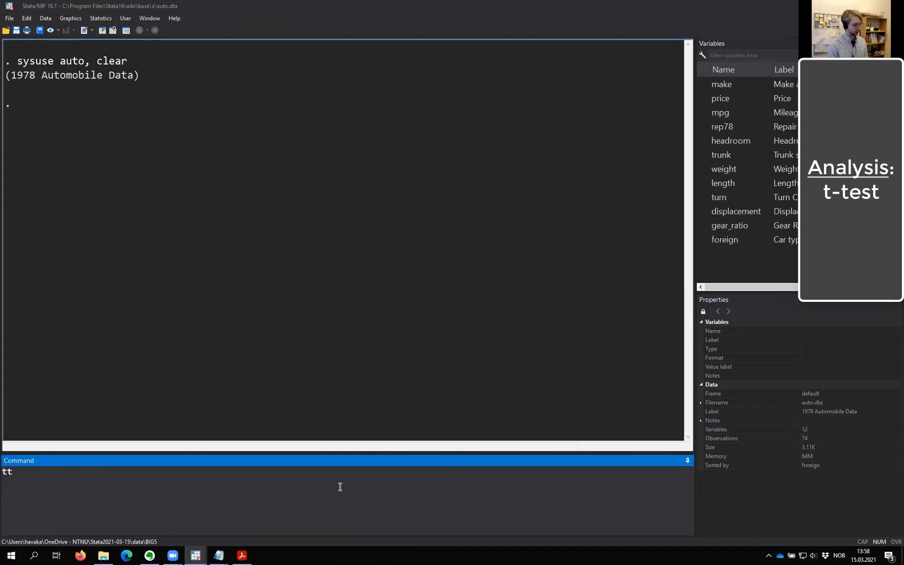
text(est)
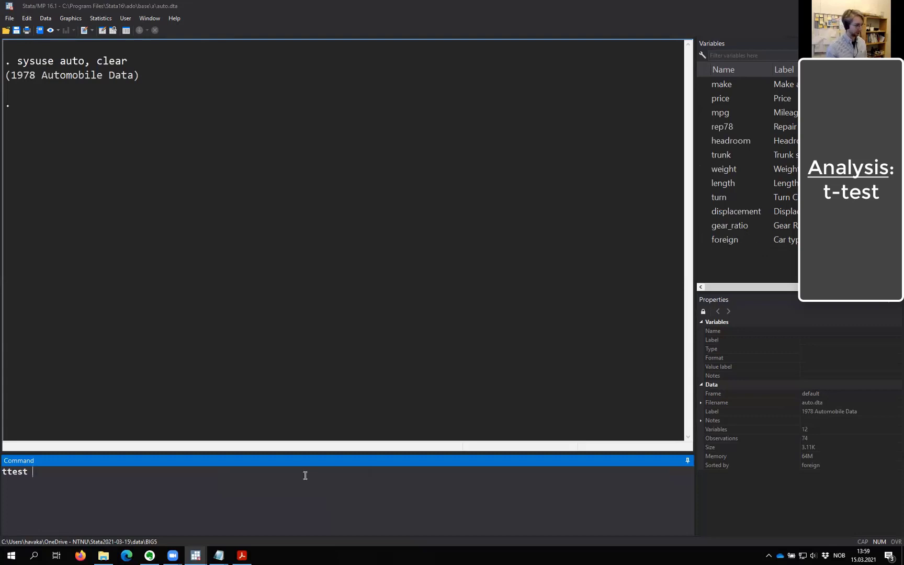
text(pric)
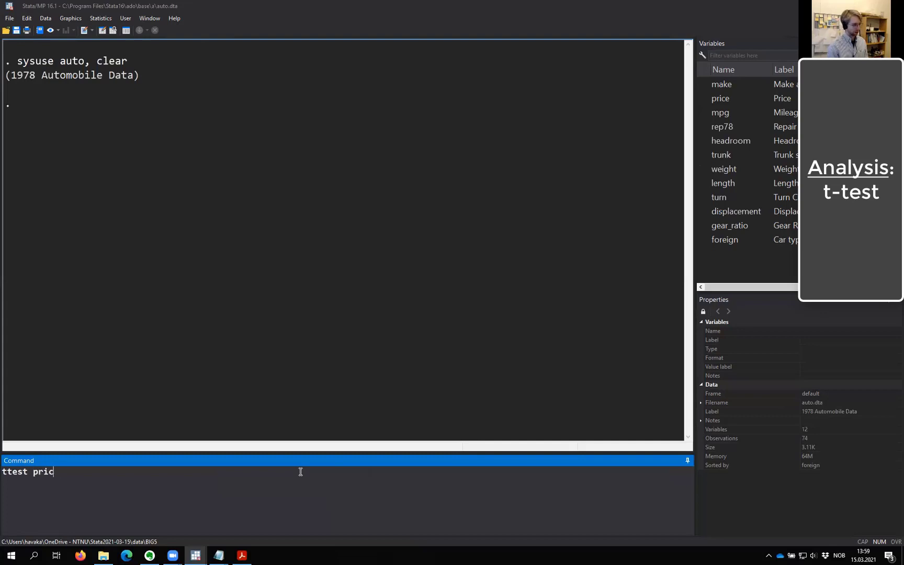
text(e, by)
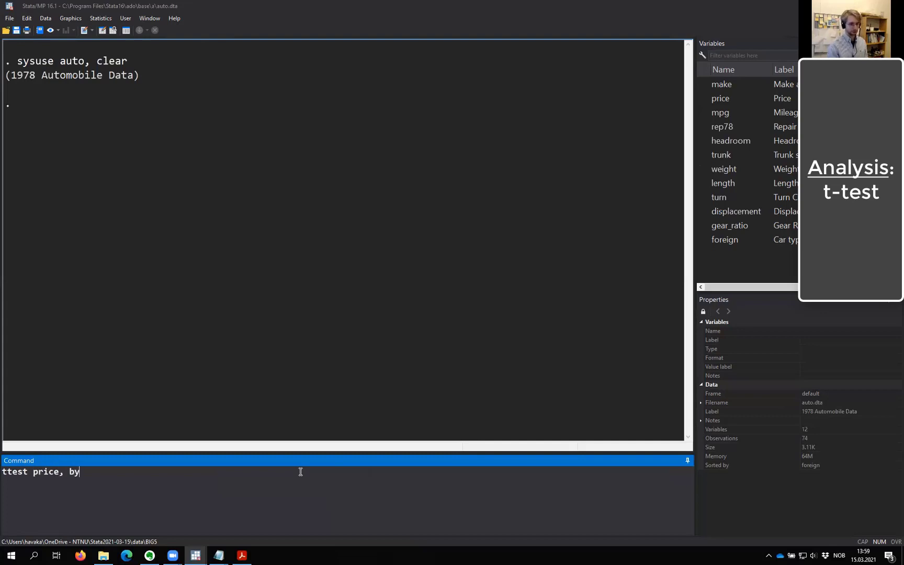
text((foreign))
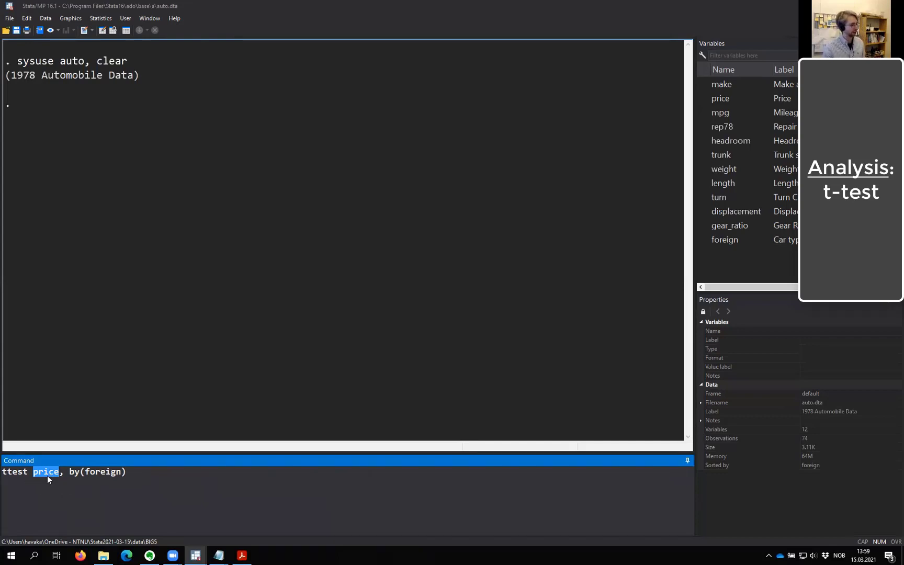
click(119, 477)
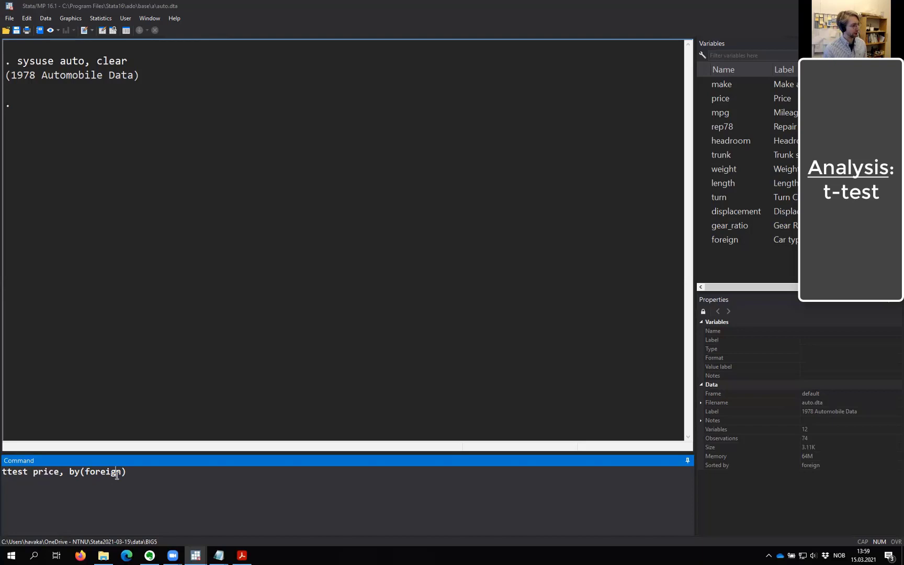
double_click(61, 472)
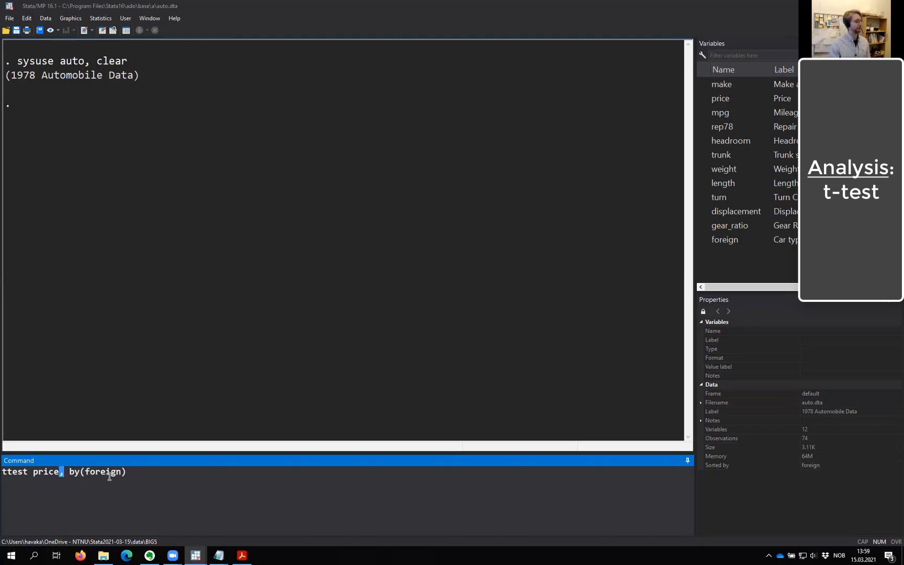
click(65, 474)
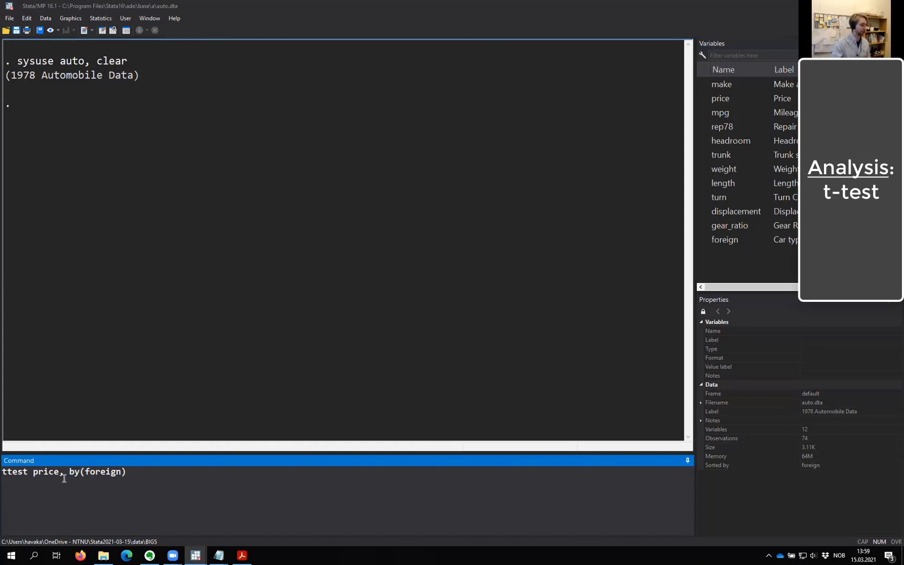
drag(69, 472, 143, 474)
click(116, 472)
drag(59, 472, 156, 476)
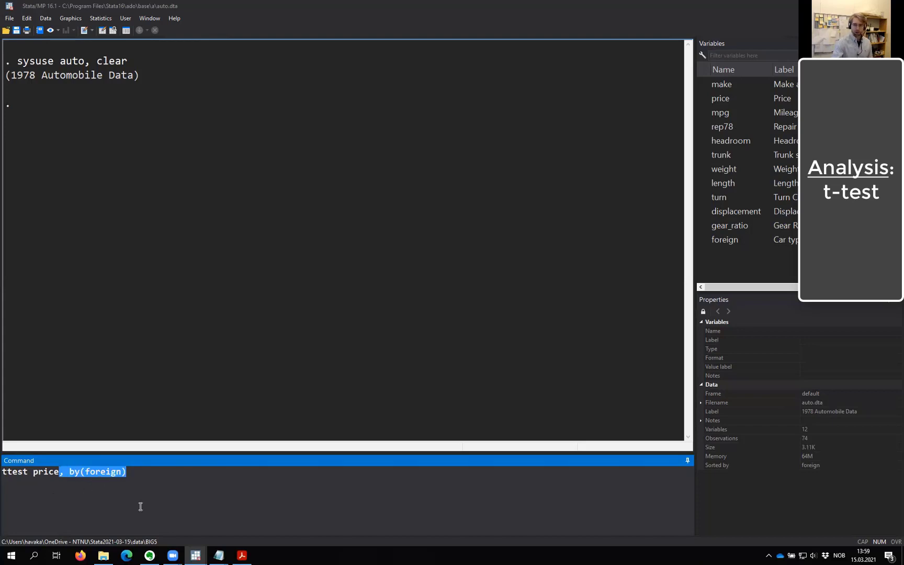
click(143, 478)
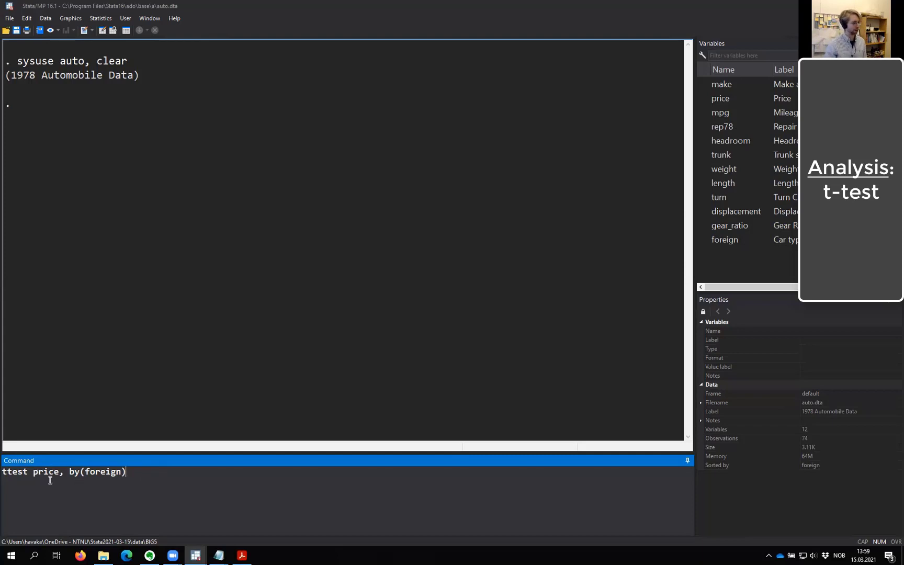
key(Return)
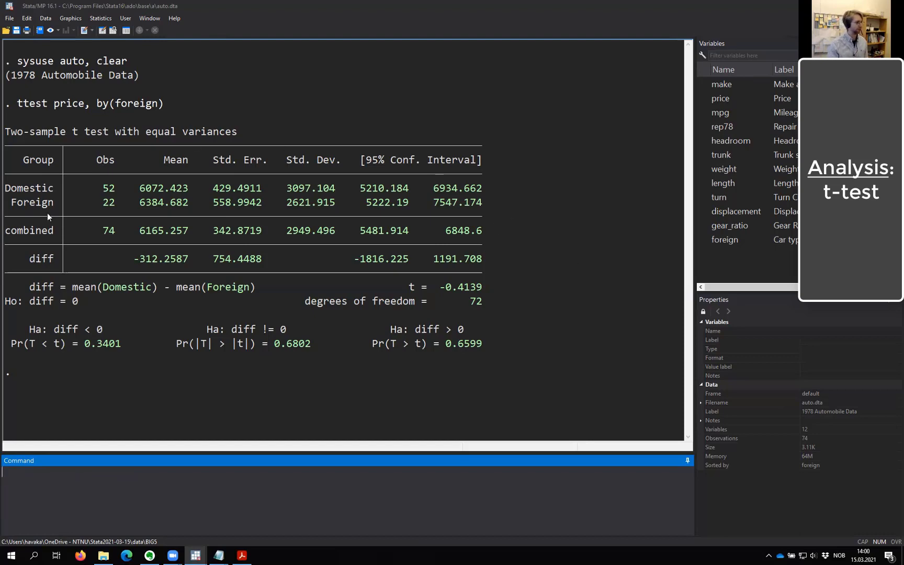
Step: Examine the t-test output for the domestic and foreign group sizes, mean prices and the one-sided alternative hypotheses
drag(139, 188, 189, 198)
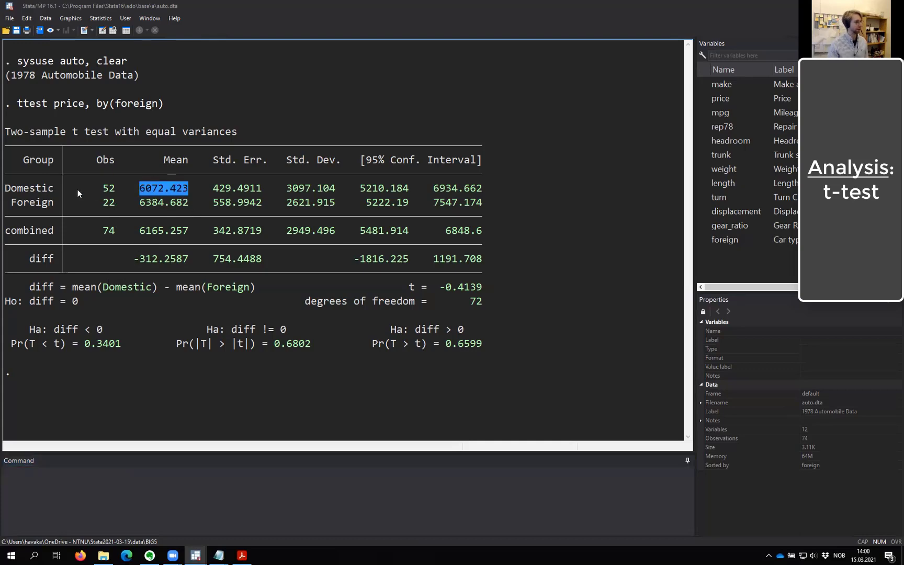
double_click(107, 189)
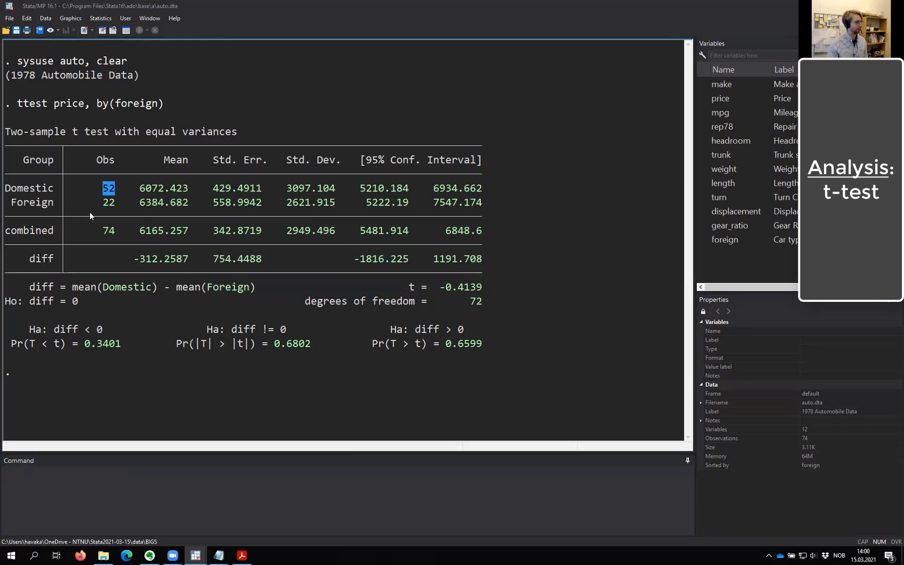
drag(111, 207, 180, 195)
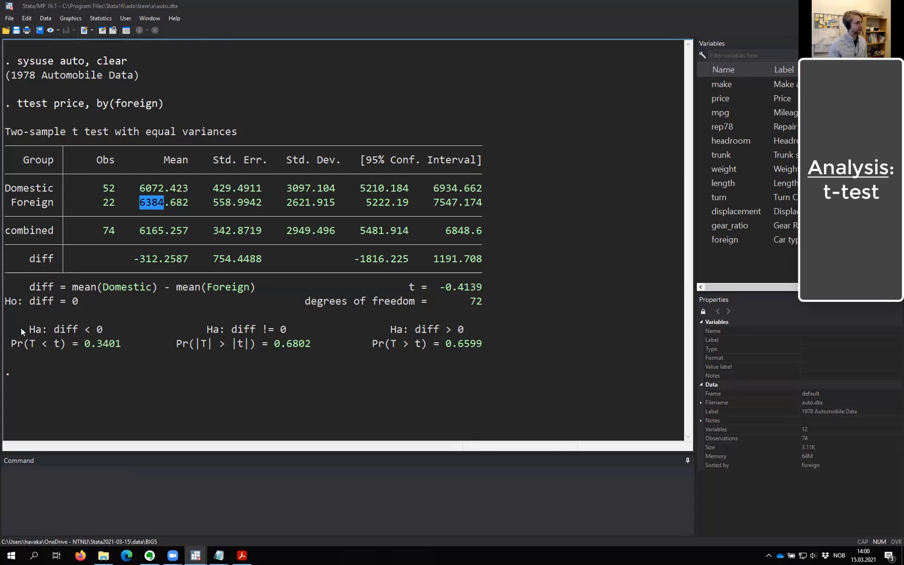
drag(29, 329, 475, 344)
click(516, 347)
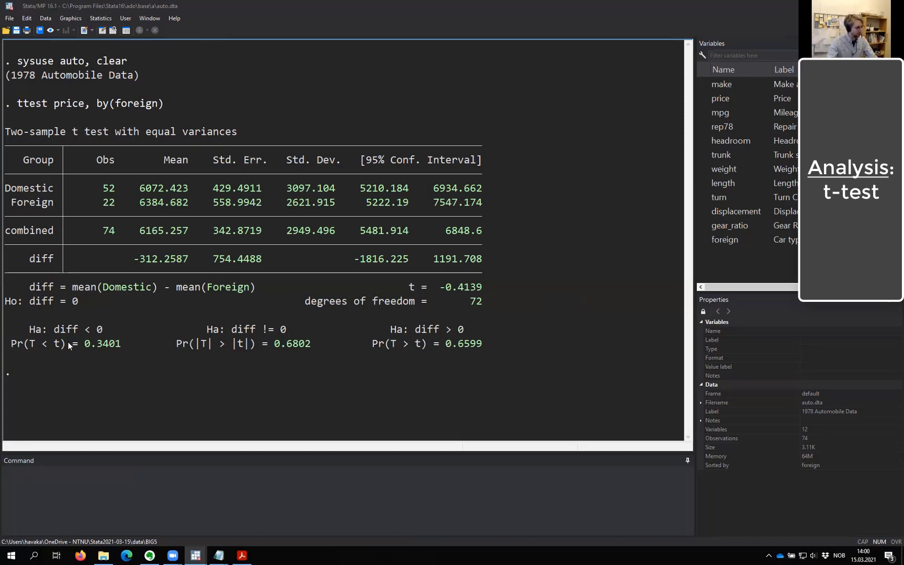
drag(122, 345, 31, 332)
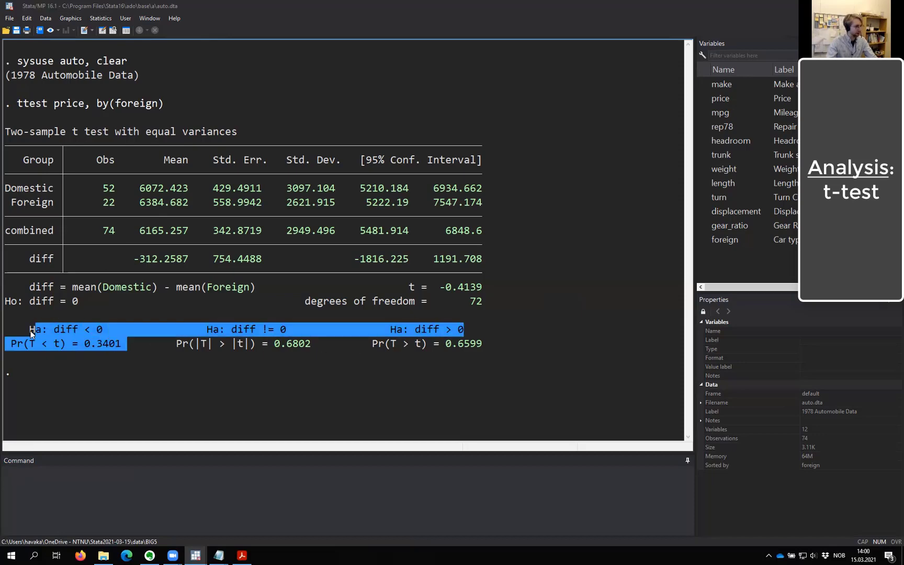
drag(390, 346, 410, 332)
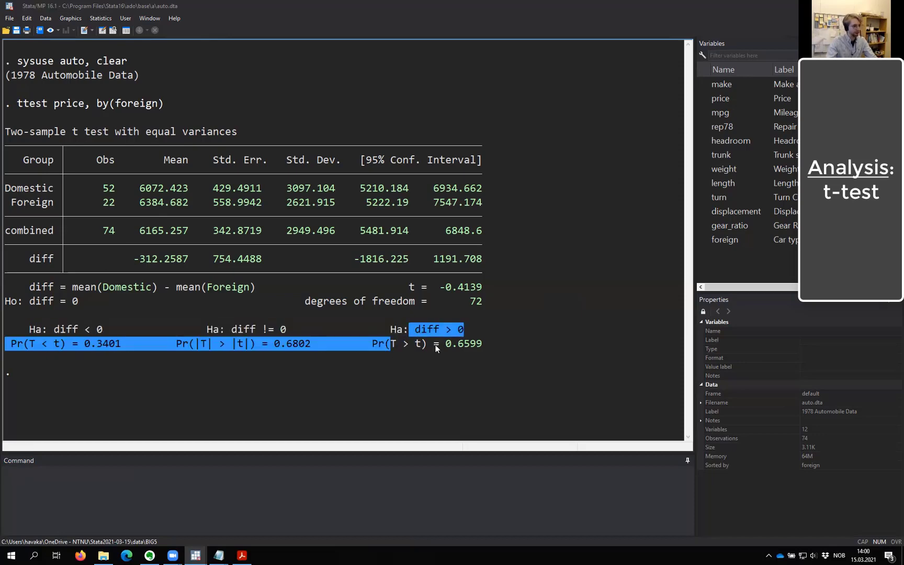
click(463, 345)
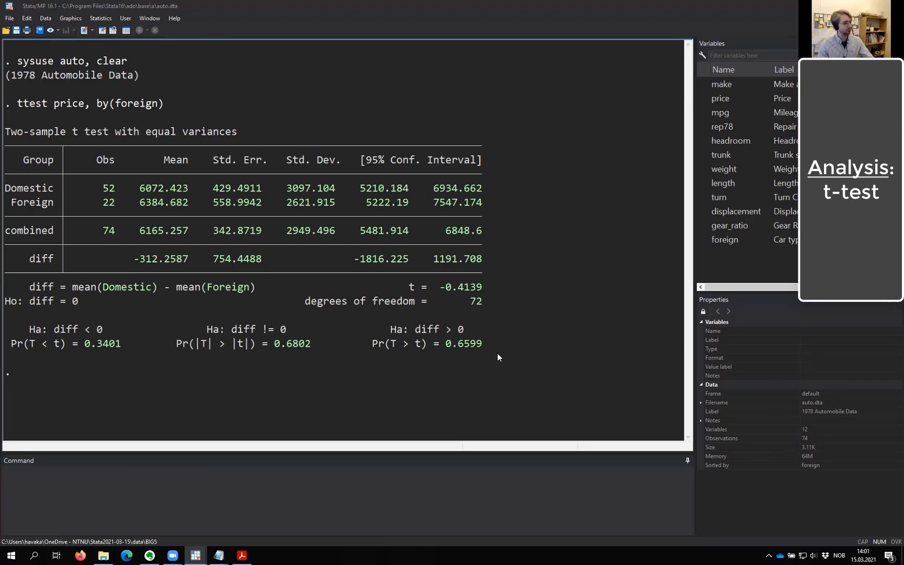
Step: Examine the two-sided alternative hypothesis (diff != 0) and its probability Pr(|T| > |t|) in the t-test output
drag(211, 330, 300, 346)
click(222, 331)
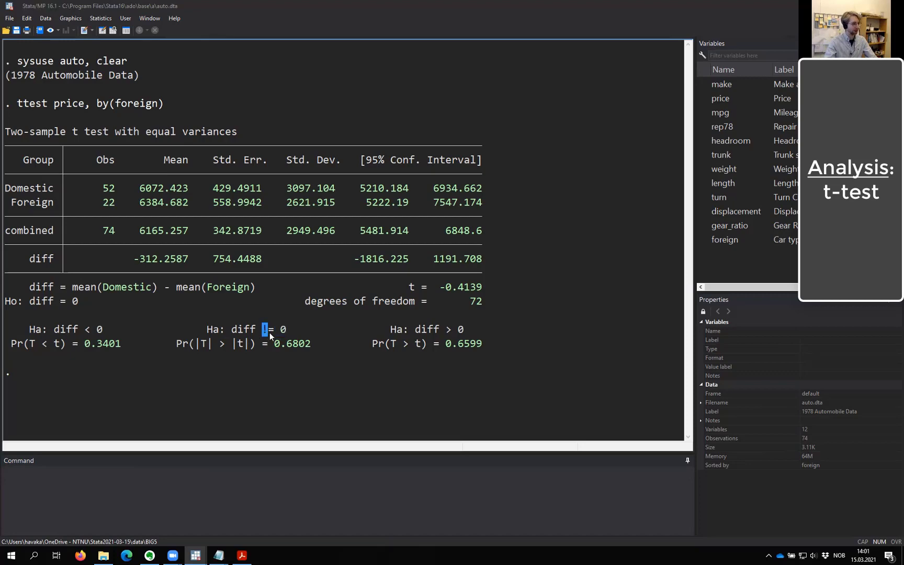
drag(270, 335, 263, 335)
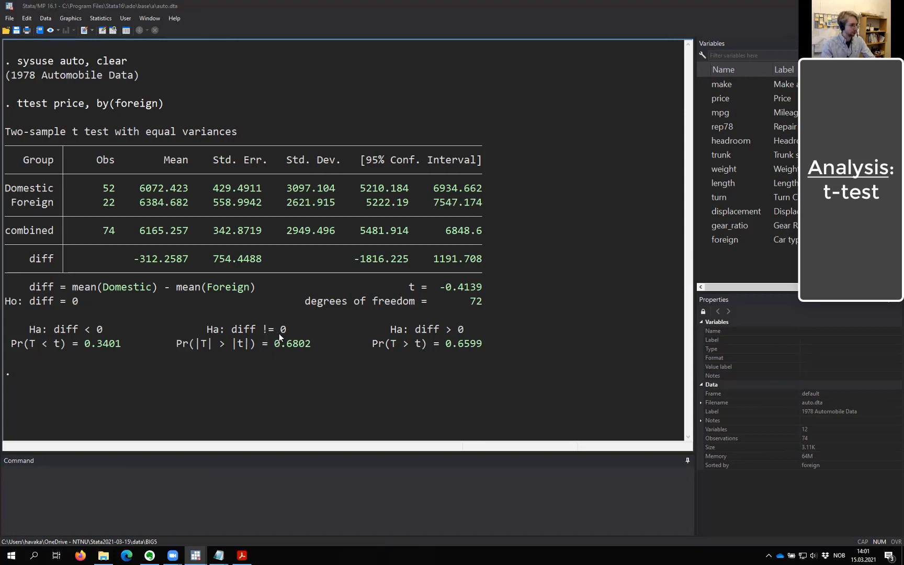
mouse_move(178, 346)
mouse_down()
mouse_move(294, 356)
mouse_move(184, 349)
mouse_up()
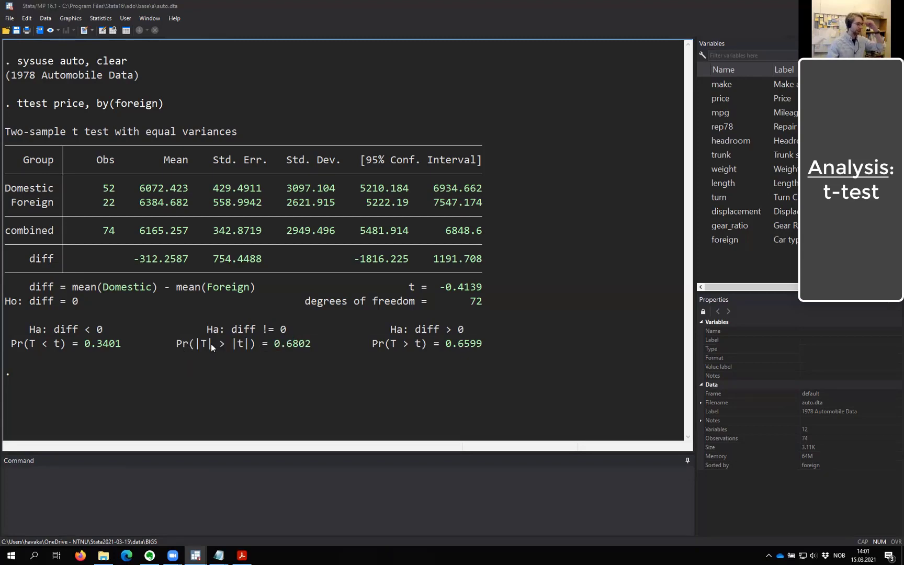
drag(180, 343, 183, 344)
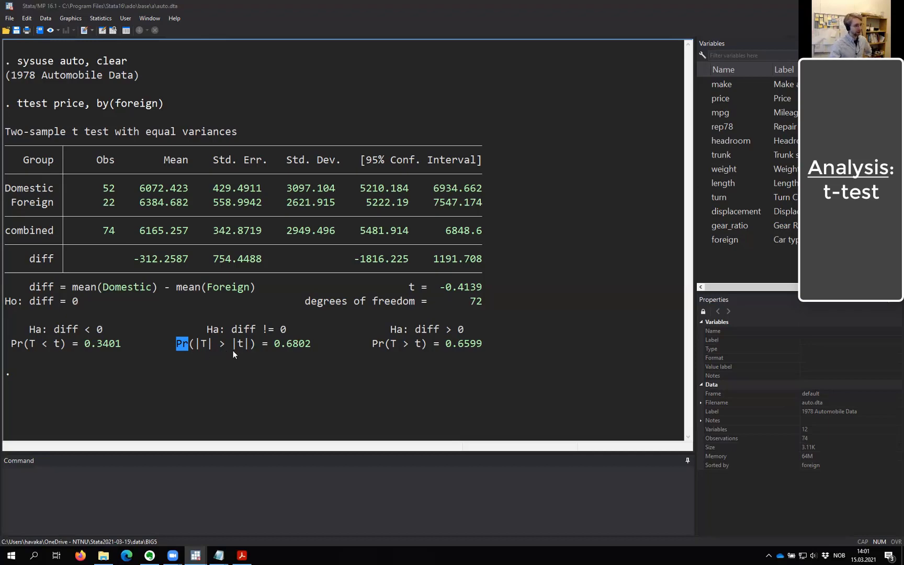
drag(233, 348, 243, 349)
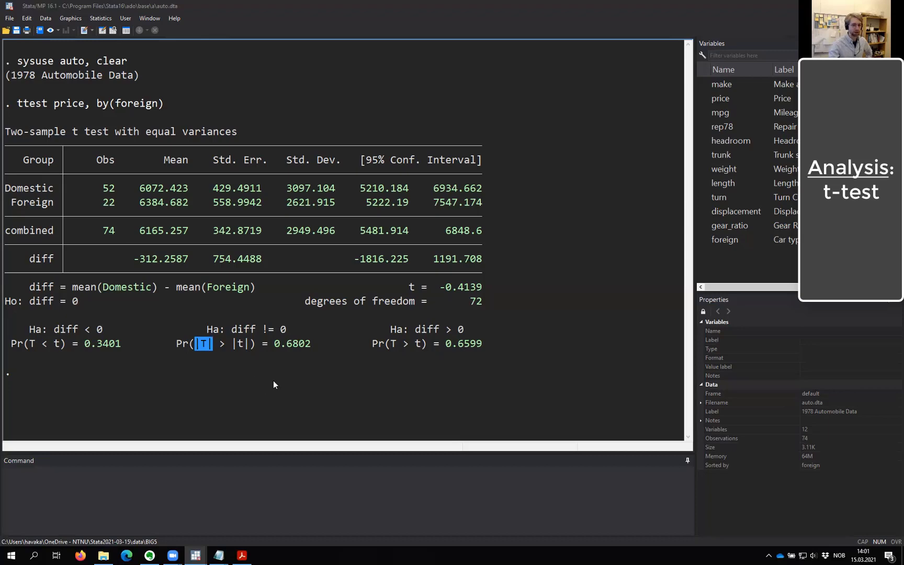
click(197, 348)
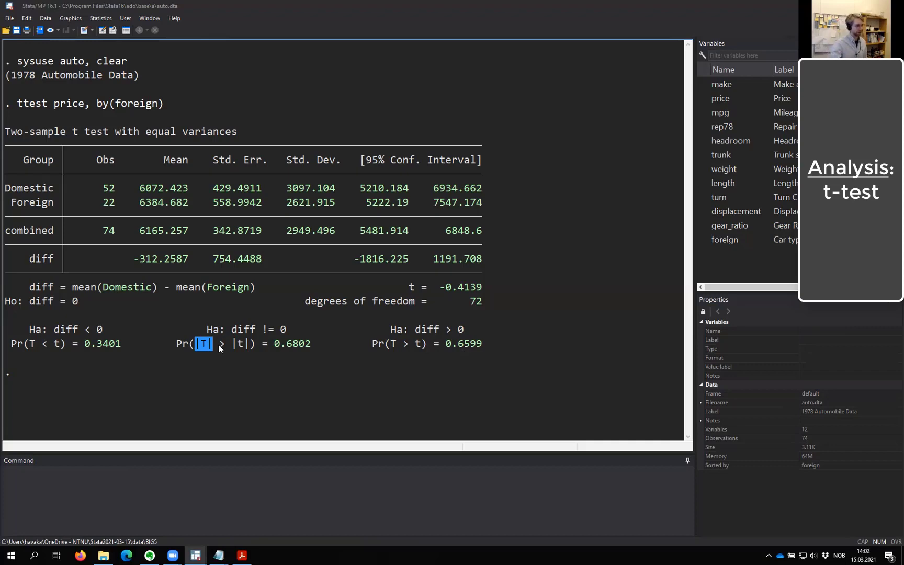
click(258, 394)
click(202, 489)
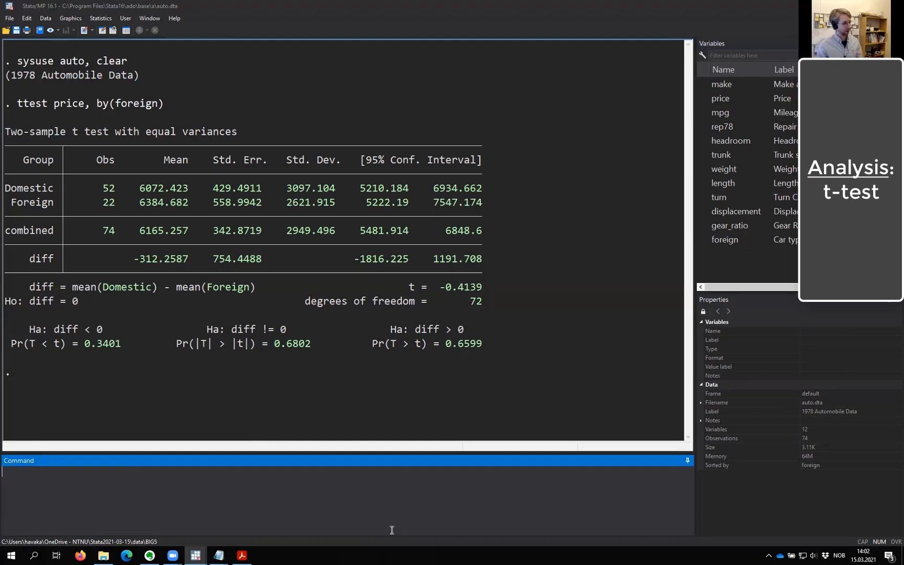
drag(317, 351, 202, 344)
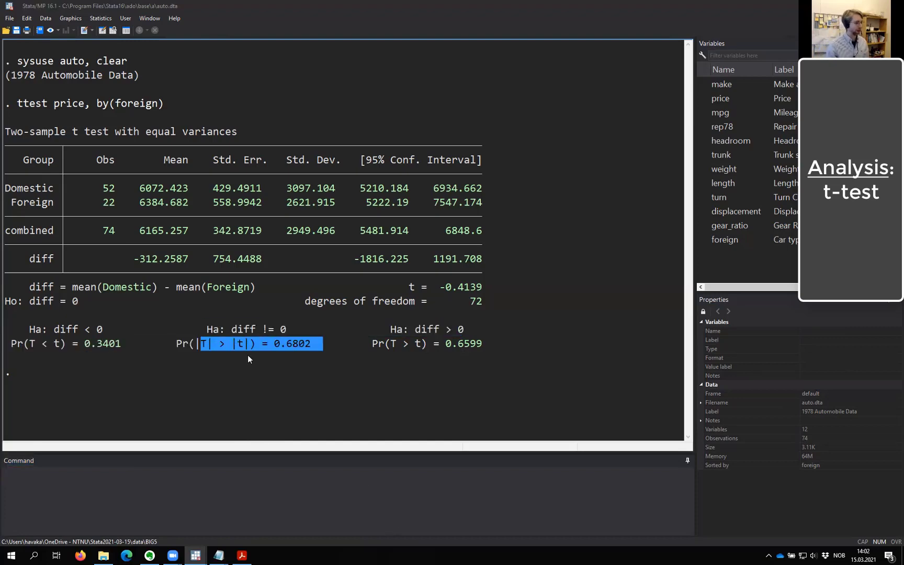
Step: Run a simple linear regression of price on mpg with the command reg price mpg
click(235, 495)
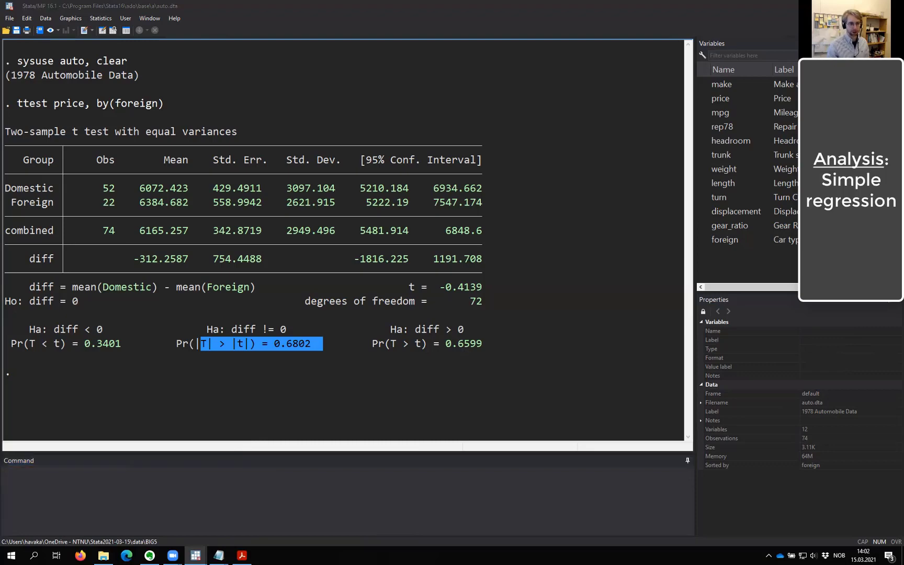
click(244, 498)
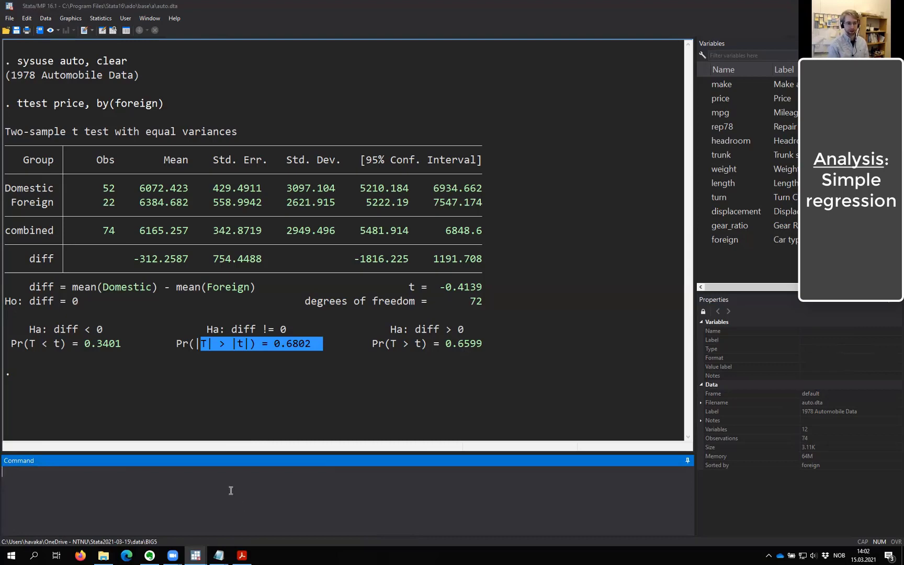
text(reg)
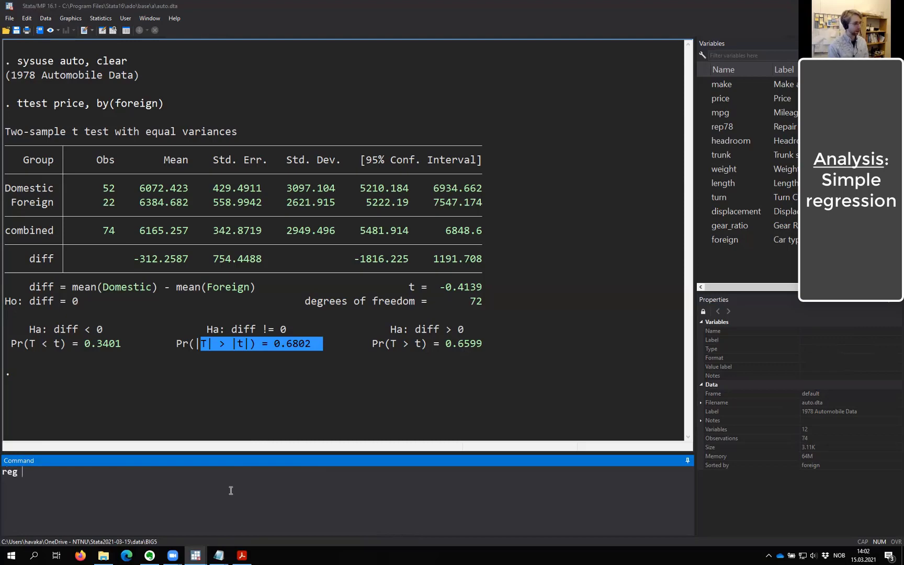
text( price)
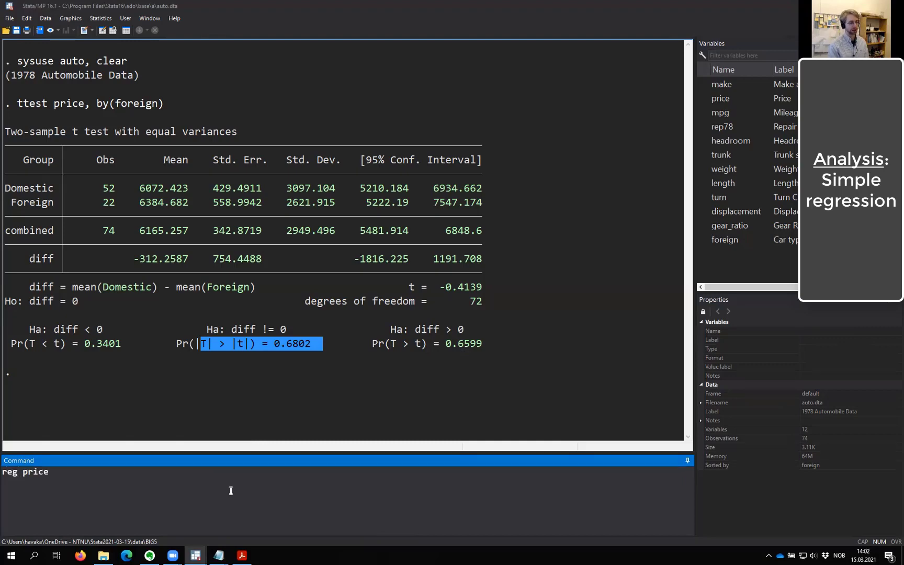
text( mpg)
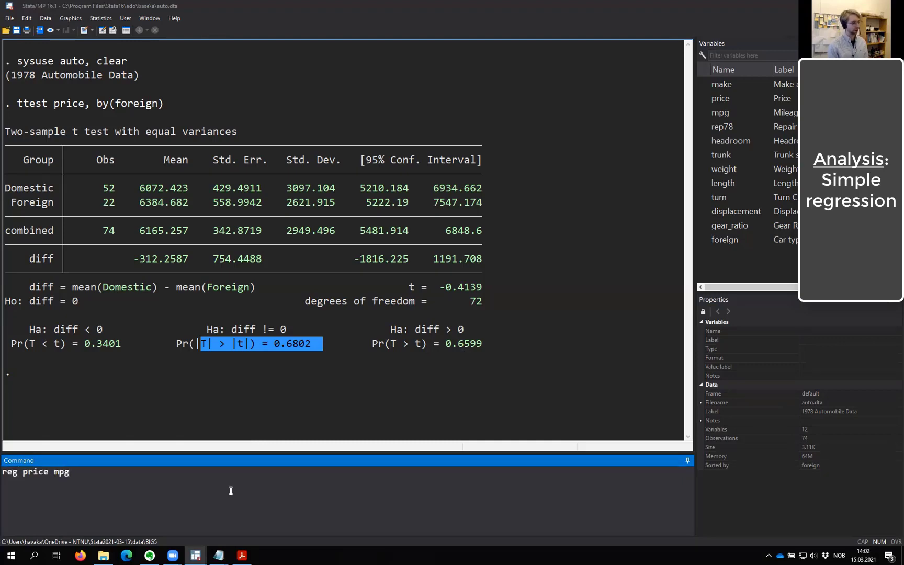
key(Return)
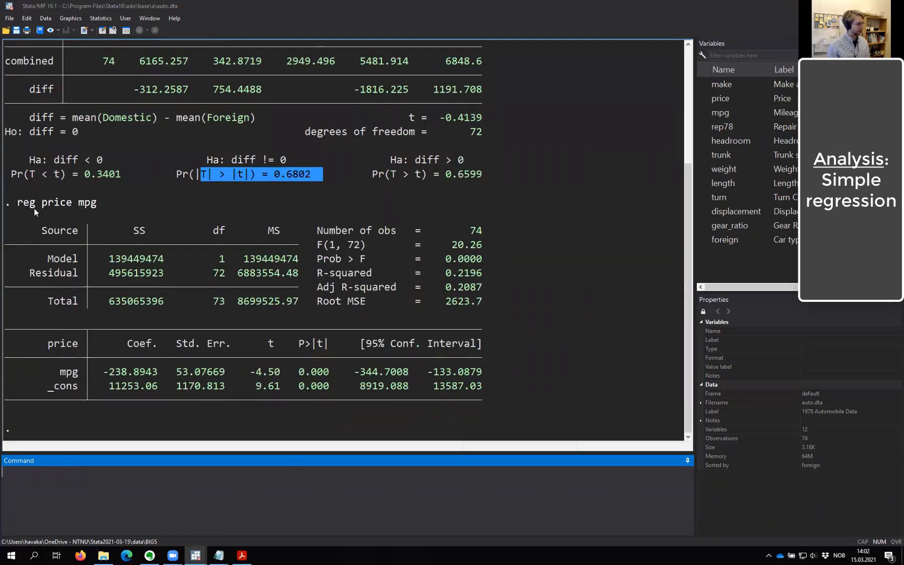
Step: Examine the regression output for the F-test, Prob > F, the mpg and _cons coefficients, and the p-value and 95% confidence interval for mpg
drag(23, 203, 496, 388)
click(417, 305)
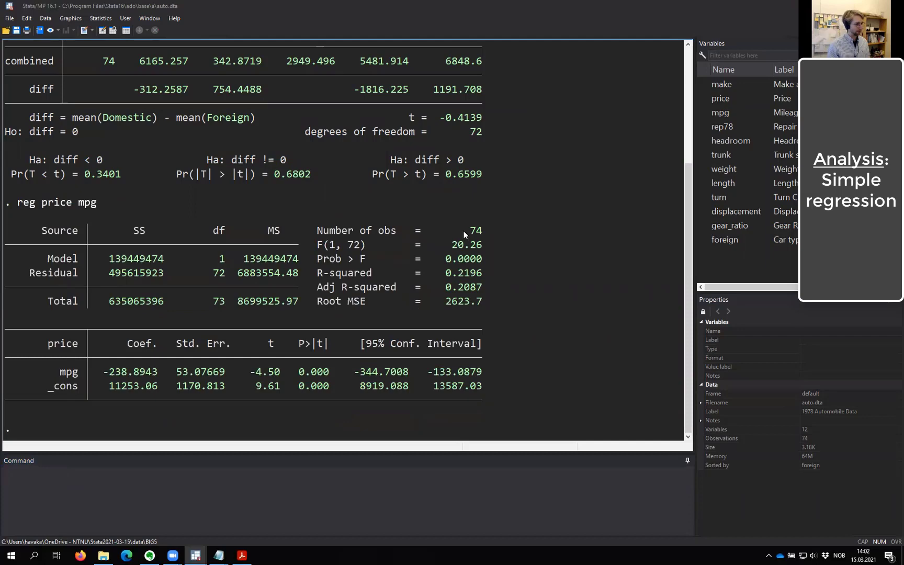
drag(459, 248, 482, 246)
double_click(452, 258)
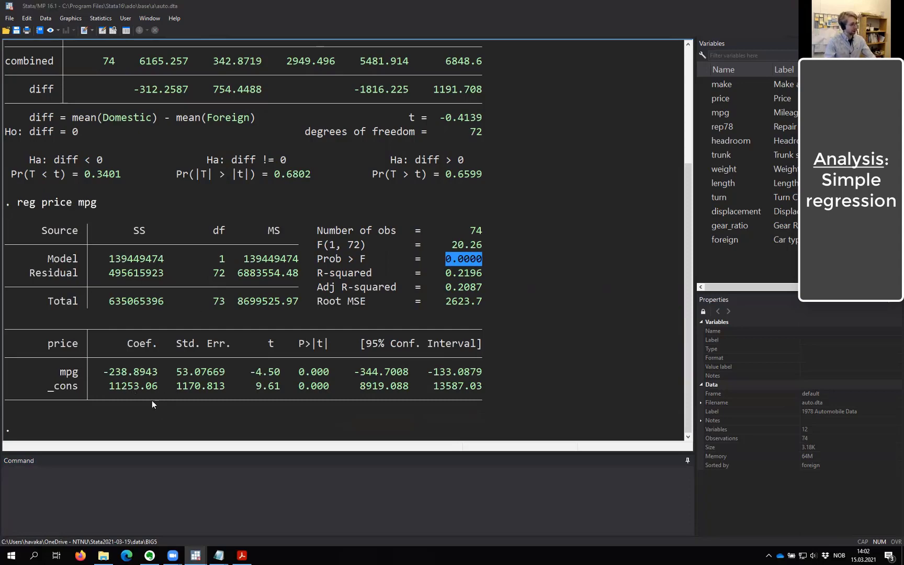
drag(104, 372, 120, 377)
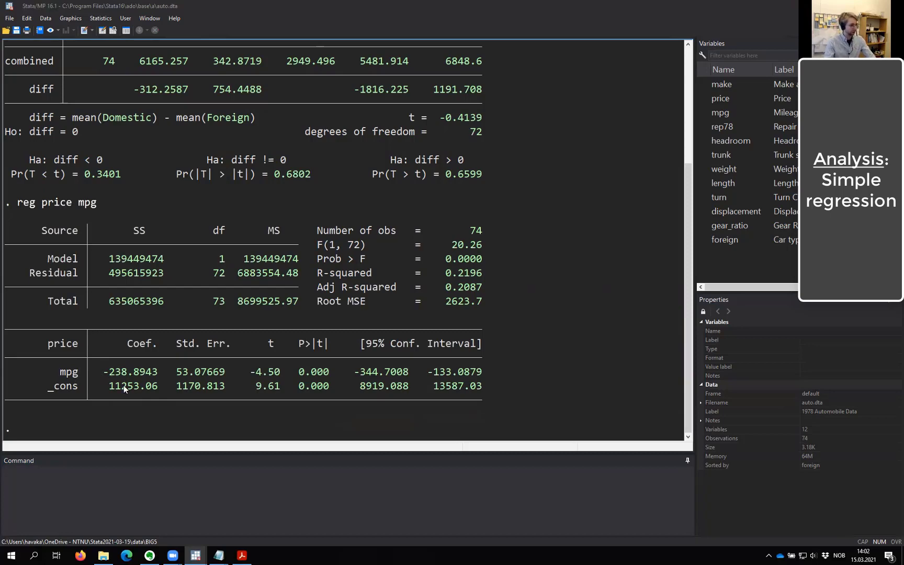
double_click(134, 386)
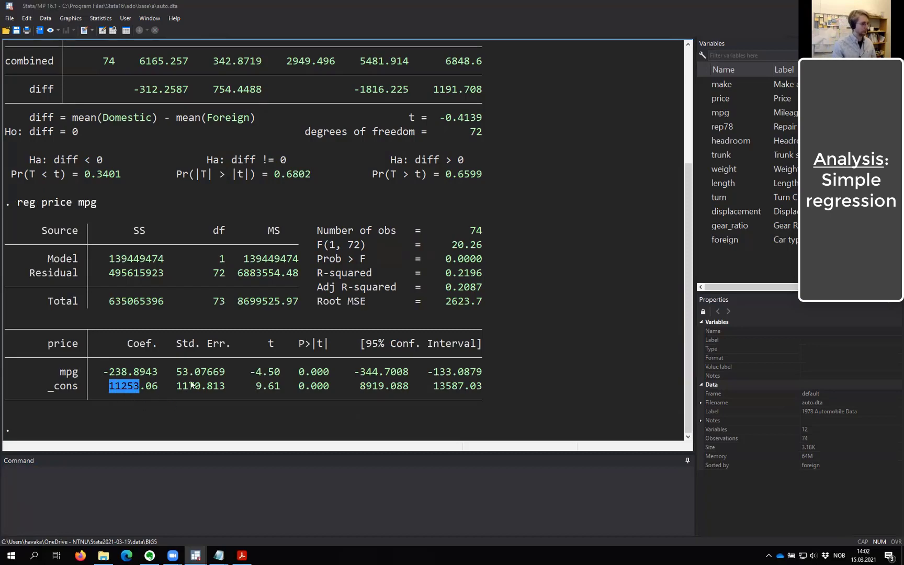
click(300, 376)
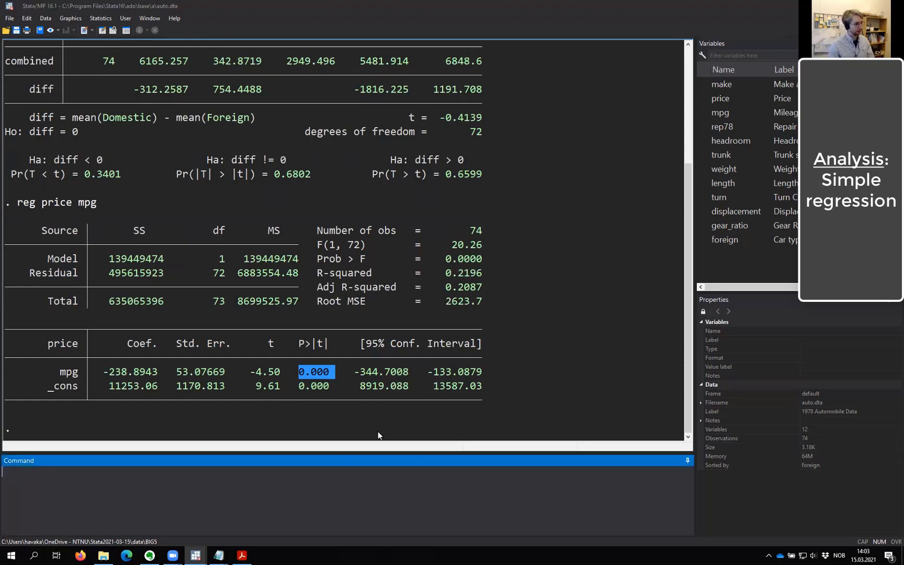
drag(360, 372, 481, 372)
Step: Rerun the regression with standardized coefficients using the command reg price mpg, beta
click(404, 491)
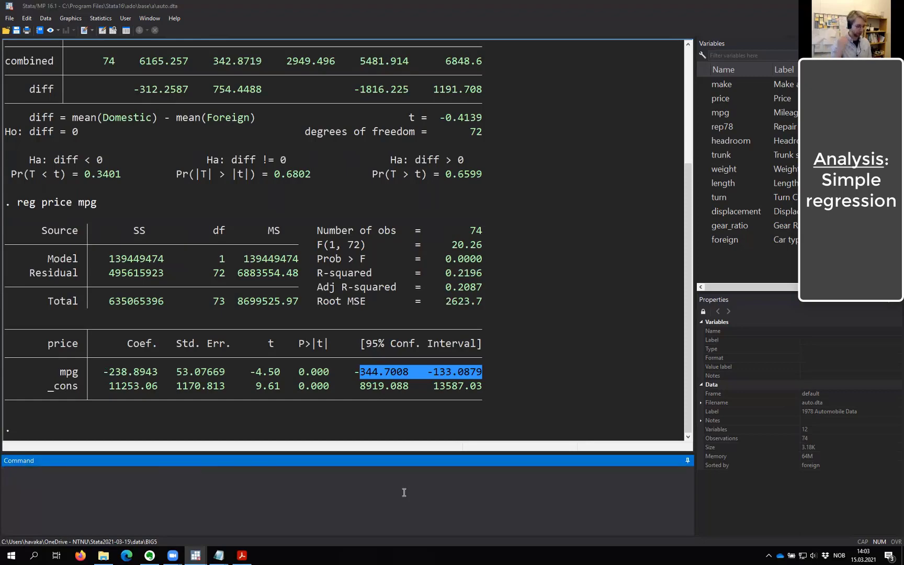
text(re)
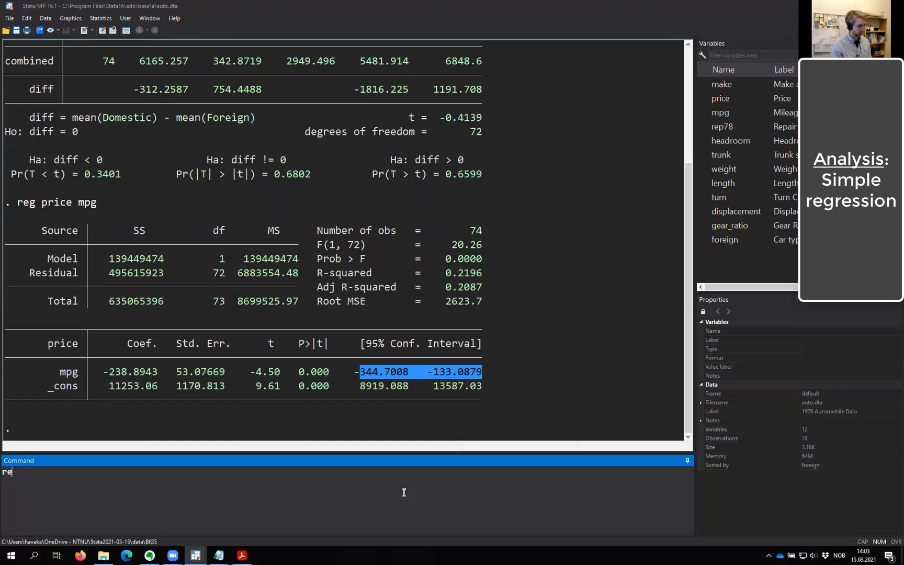
key(BackSpace)
key(BackSpace)
key(Page_Up)
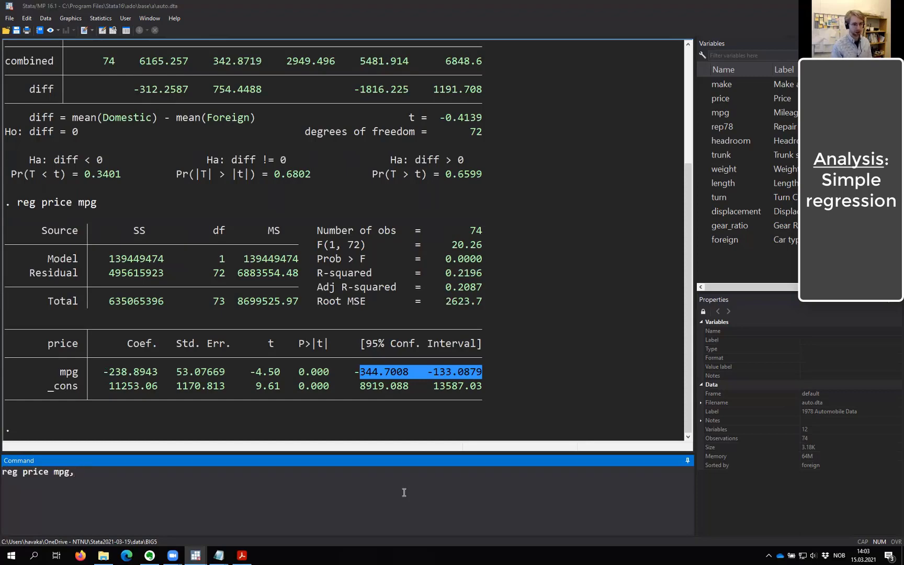
text(, beta)
key(Return)
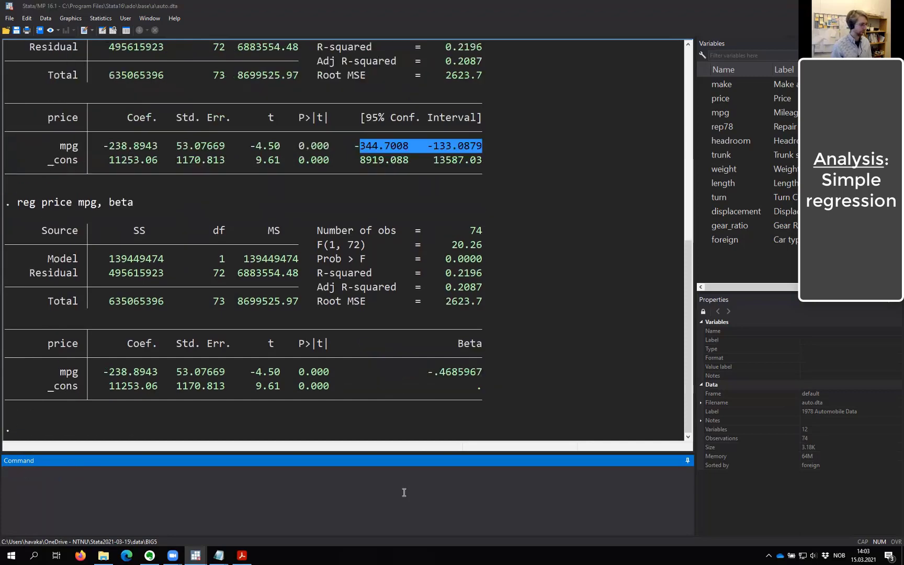
Step: Examine the standardized Beta coefficient for mpg in the new regression output
drag(428, 370, 484, 403)
drag(426, 371, 479, 388)
click(425, 384)
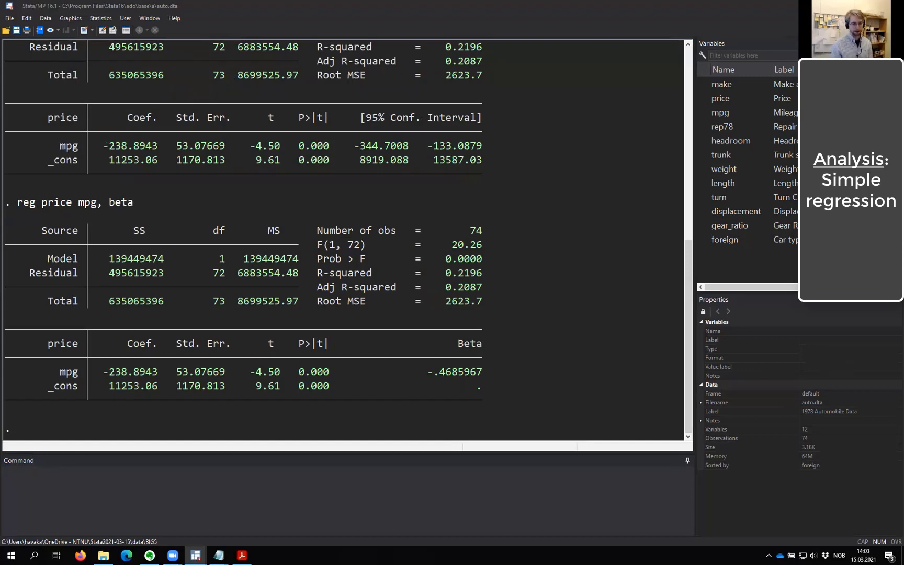
Step: Enter the command graph twoway (scatter price mpg) (lfit price mpg) without running it yet
click(90, 477)
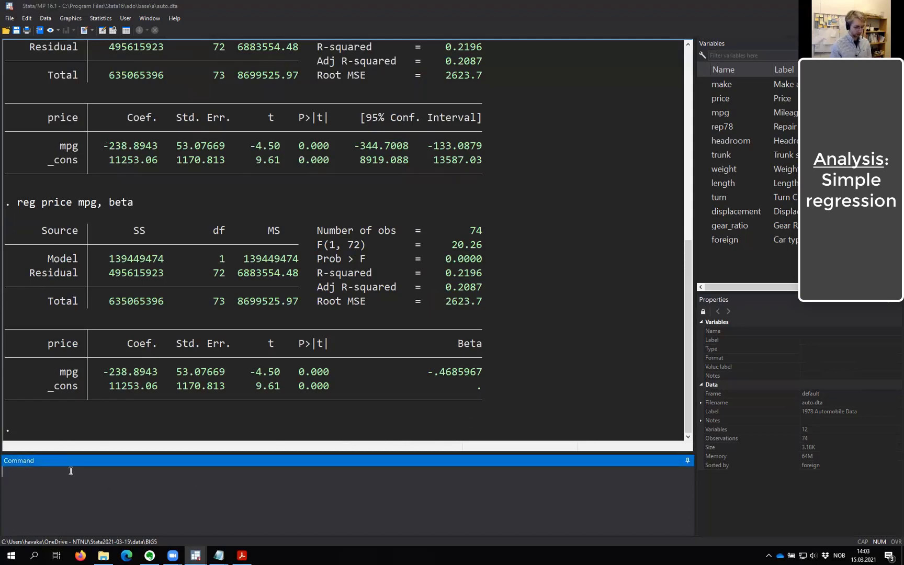
text(graph)
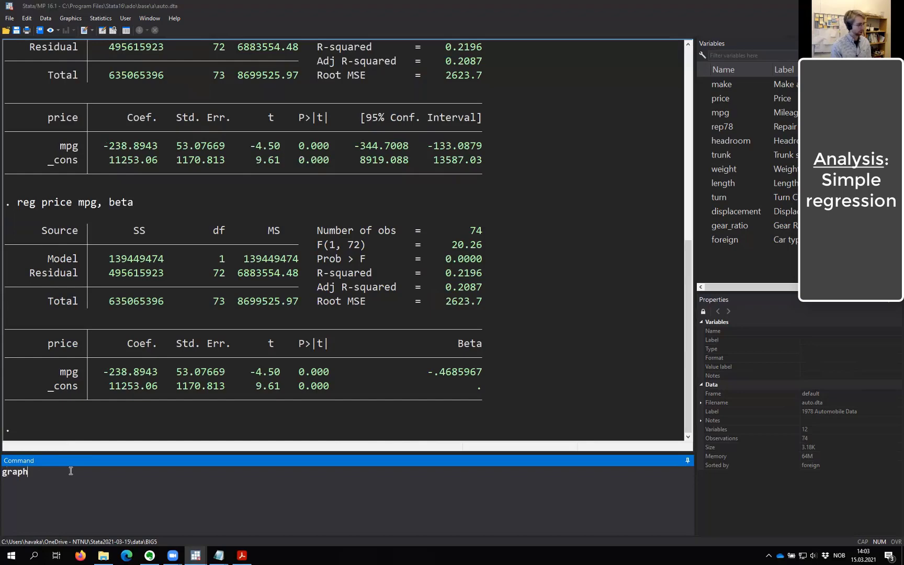
text( twoway )
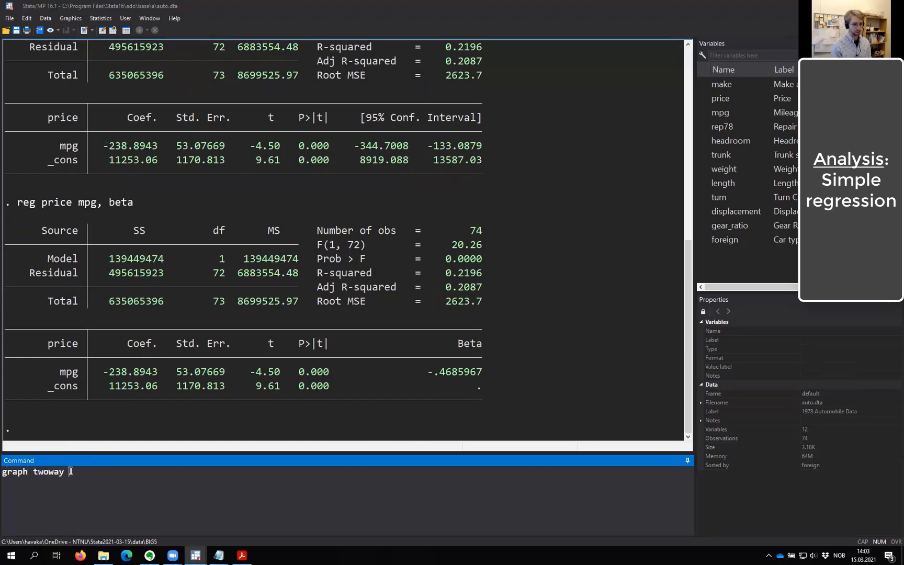
text((scatter price mpg) (lfit )
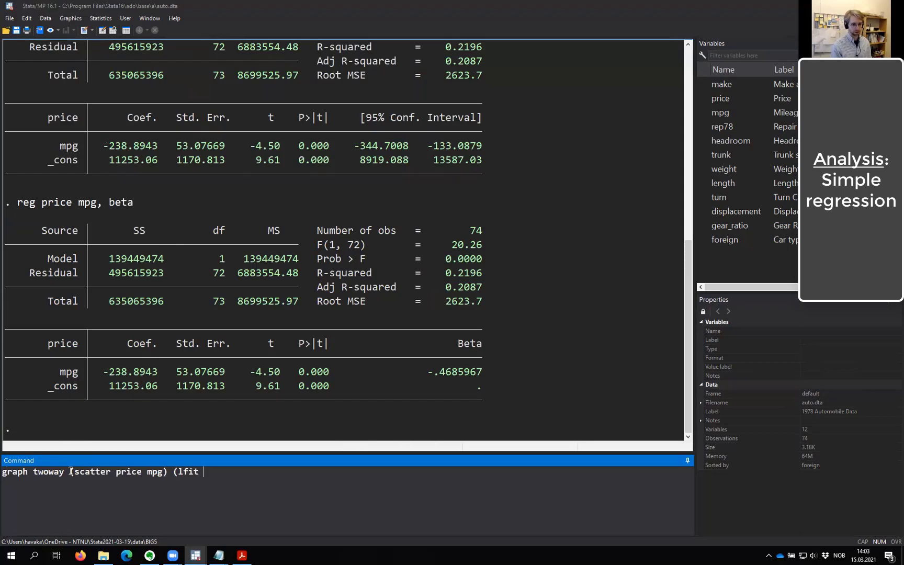
text(price mpg))
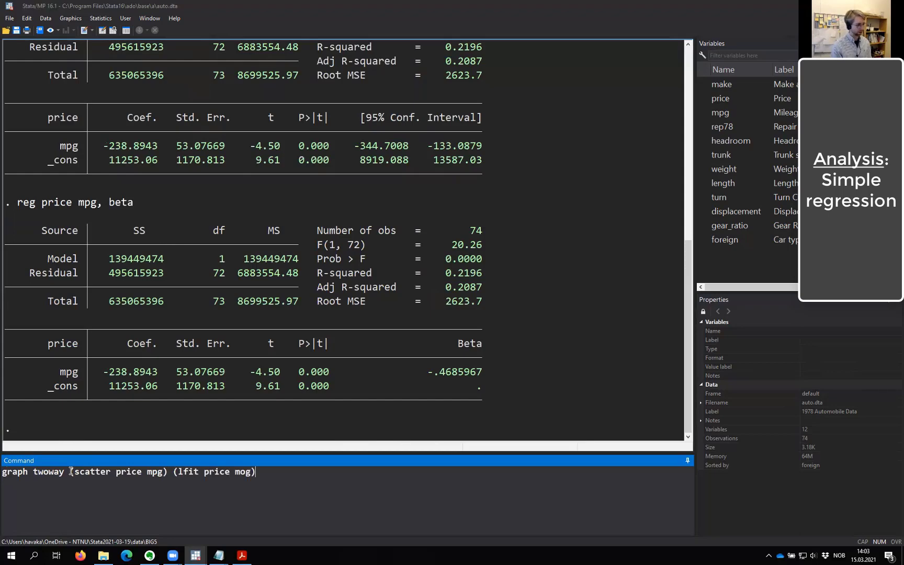
key(BackSpace)
key(BackSpace)
key(BackSpace)
text(o)
key(BackSpace)
text(pg))
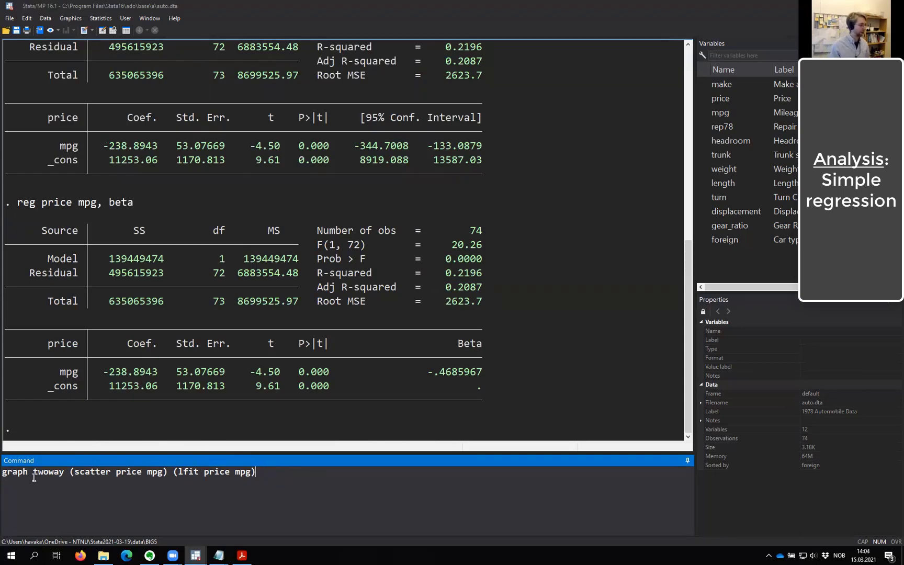
Step: Review the parts of the entered graph command: graph, twoway, scatter with its variables, and lfit
drag(4, 472, 26, 482)
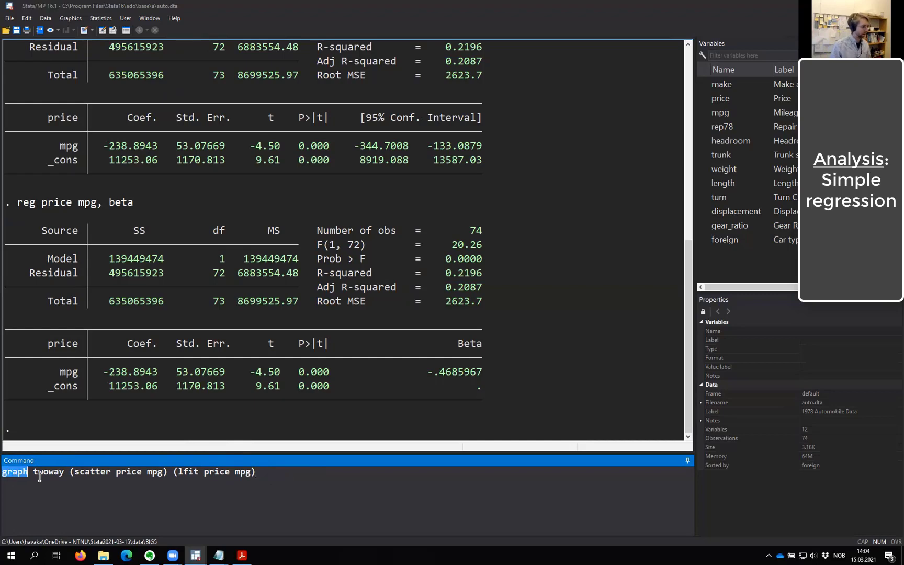
click(45, 470)
double_click(45, 471)
click(87, 472)
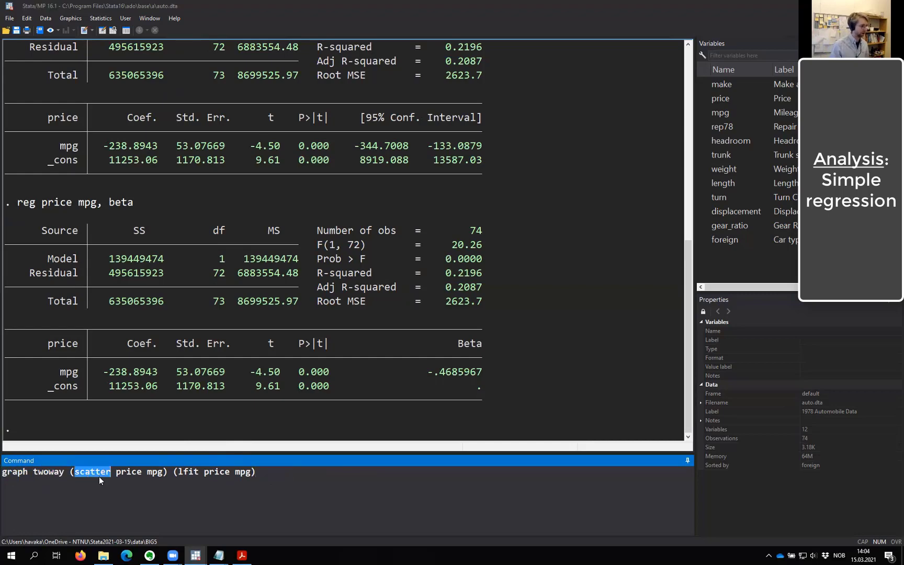
click(128, 472)
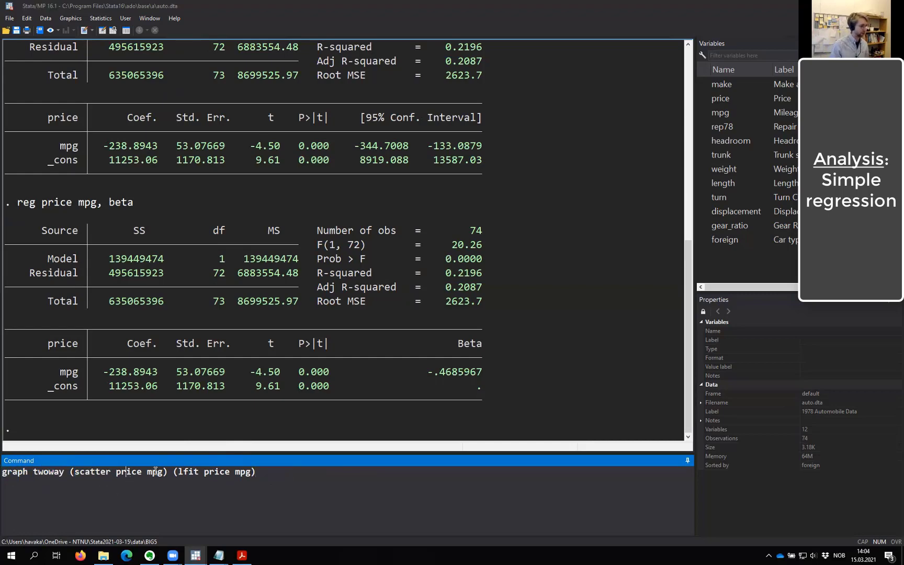
click(187, 473)
double_click(187, 472)
click(298, 472)
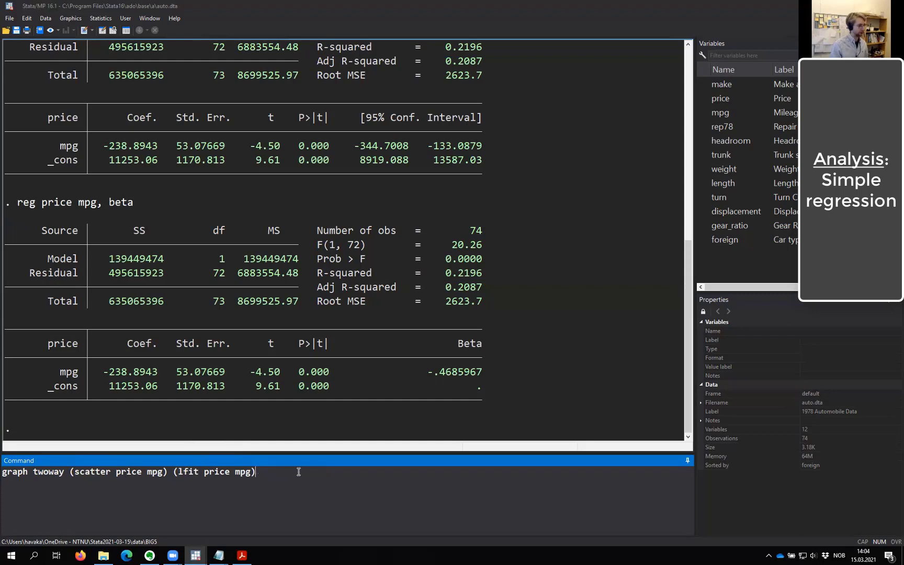
Step: Run the entered command to plot price against mpg with a fitted line, and close the resulting graph window
key(Return)
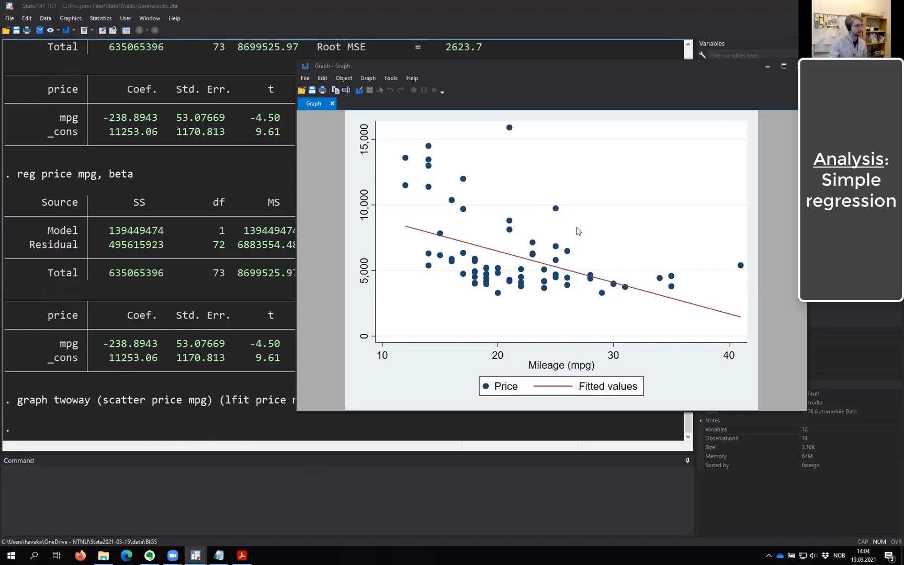
click(794, 66)
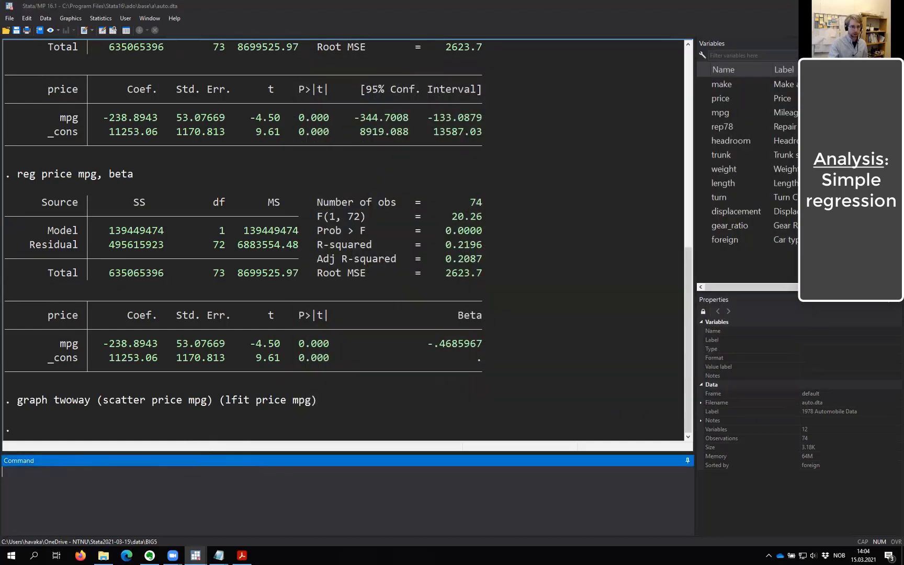
Step: Rerun the regression with a 99% confidence level by recalling and editing the earlier command to reg price mpg, level(99)
click(497, 506)
key(Page_Up)
key(Page_Up)
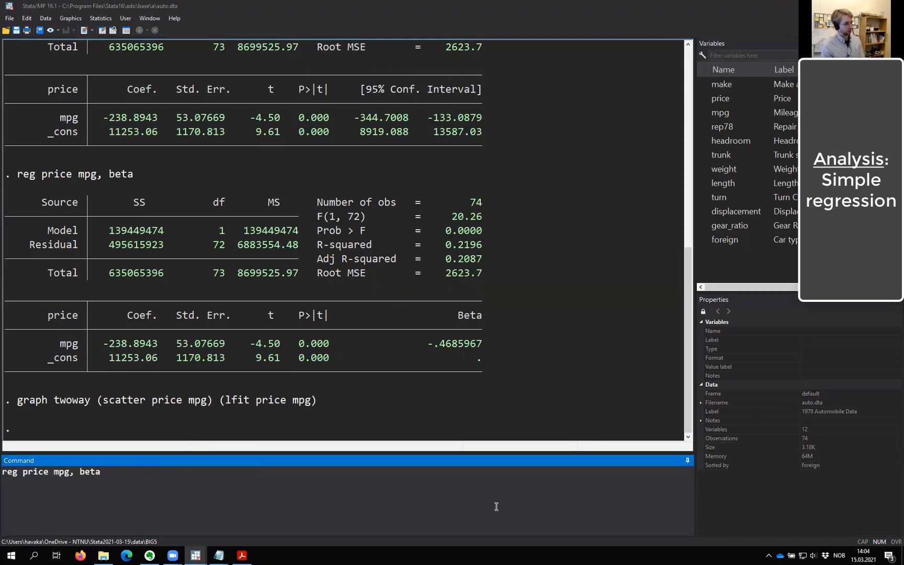
key(BackSpace)
key(BackSpace)
key(BackSpace)
key(BackSpace)
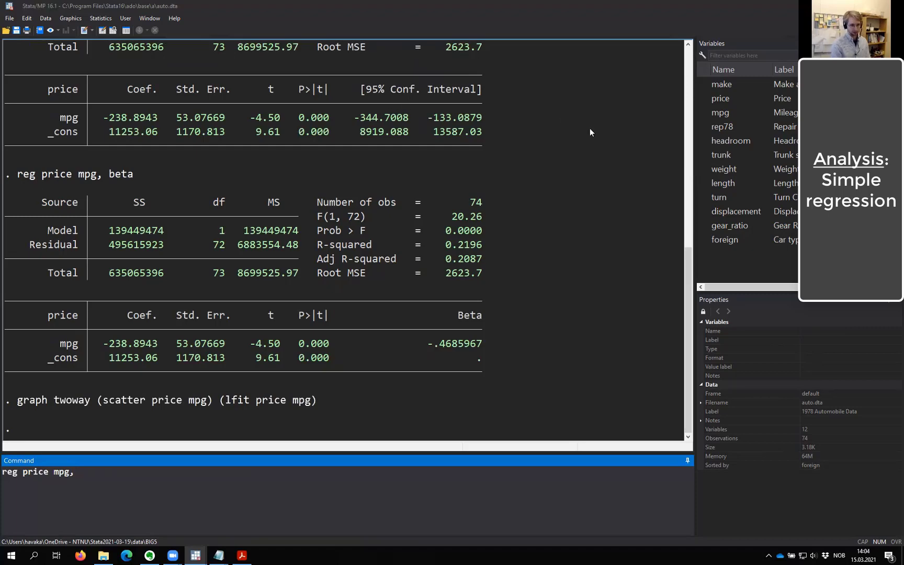
text(level)
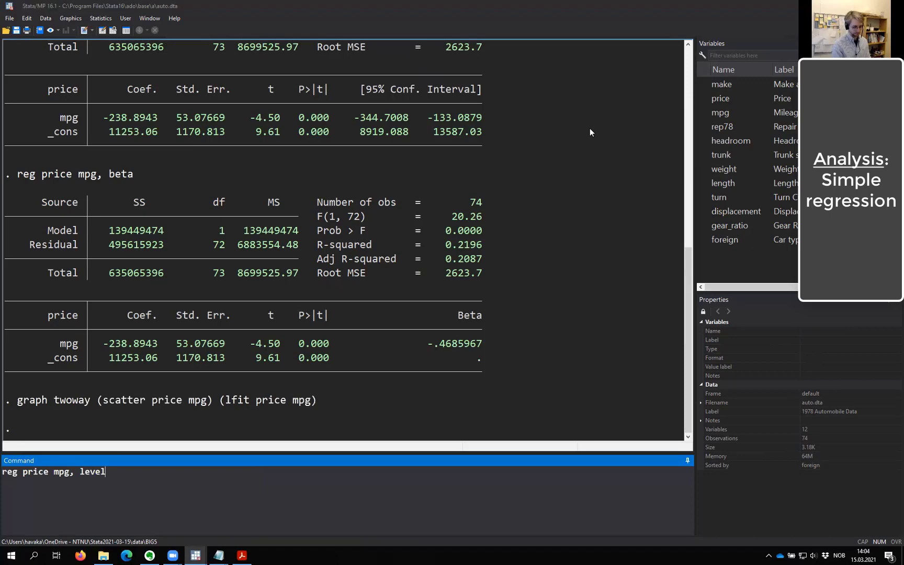
text((99))
key(Return)
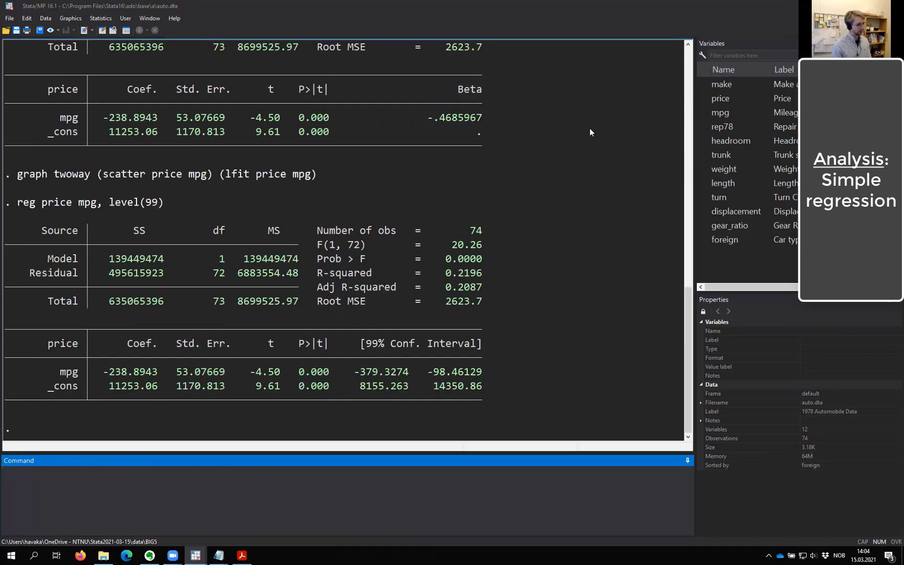
Step: Check the confidence interval heading in the latest regression output and return to the command line
drag(369, 345, 473, 349)
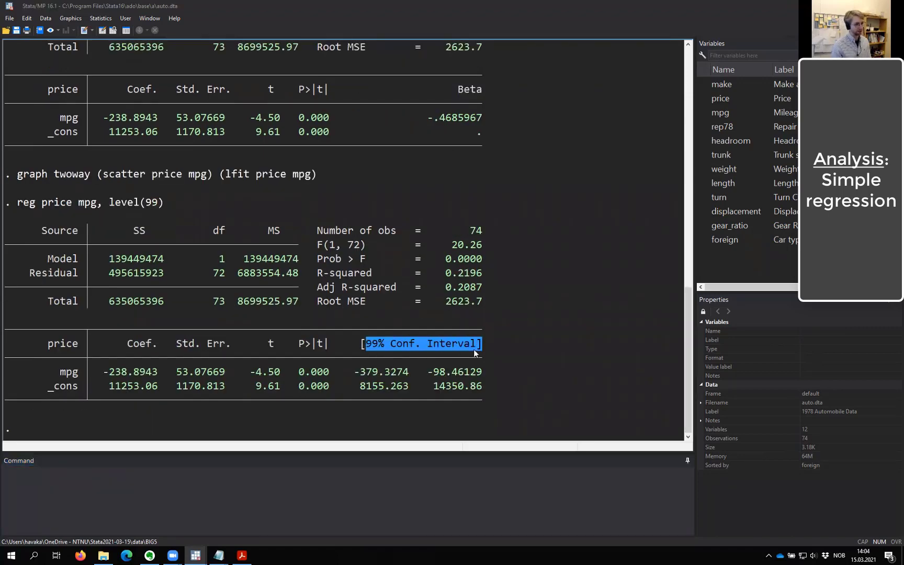
click(638, 317)
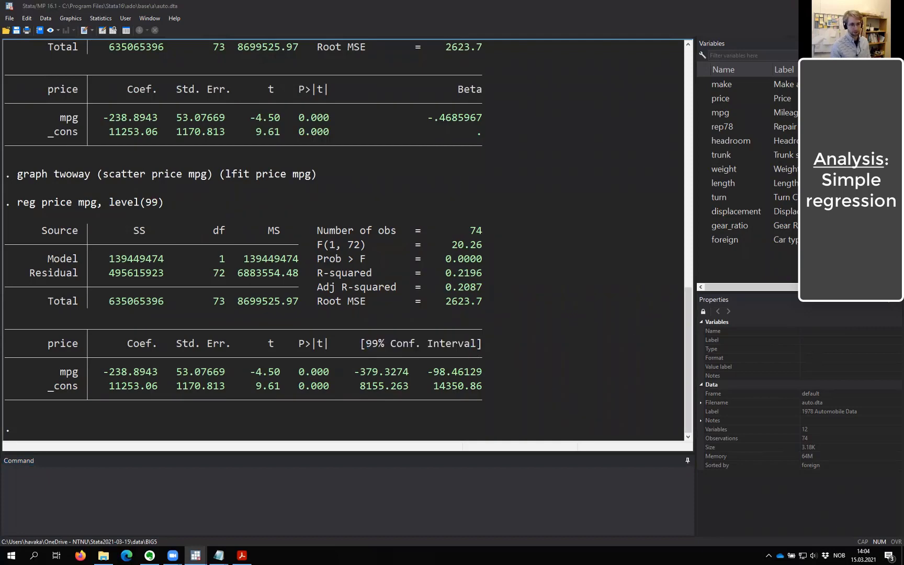
click(435, 484)
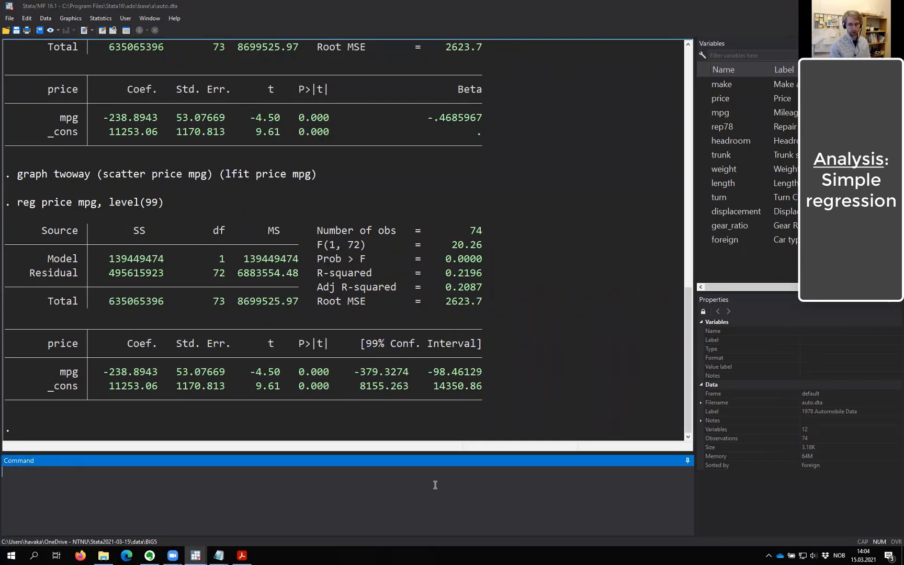
Step: Recall the last regression command, remove its level option, and run it as reg price mpg foreign weight
key(Page_Up)
key(BackSpace)
key(BackSpace)
key(BackSpace)
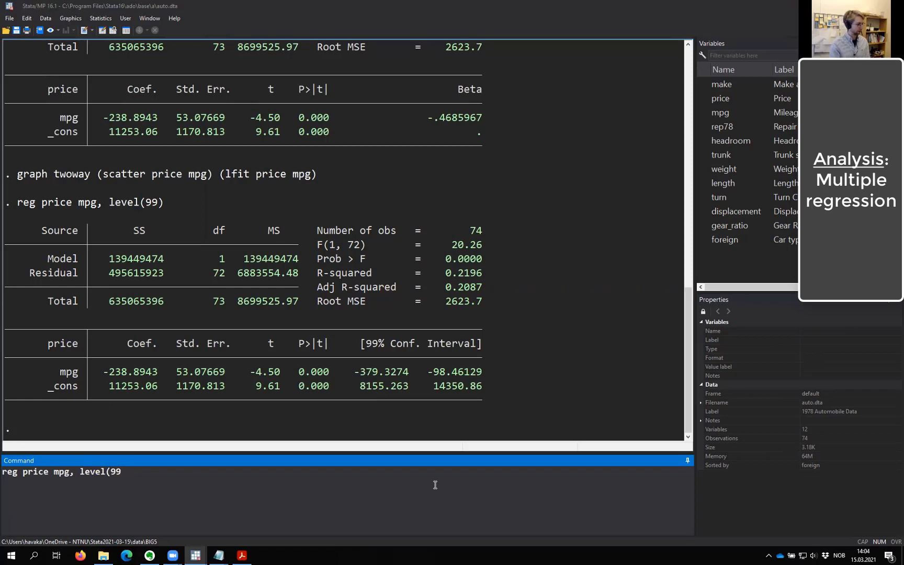
key(BackSpace)
key(BackSpace)
key(BackSpace)
key(BackSpace)
key(BackSpace)
key(BackSpace)
key(BackSpace)
key(BackSpace)
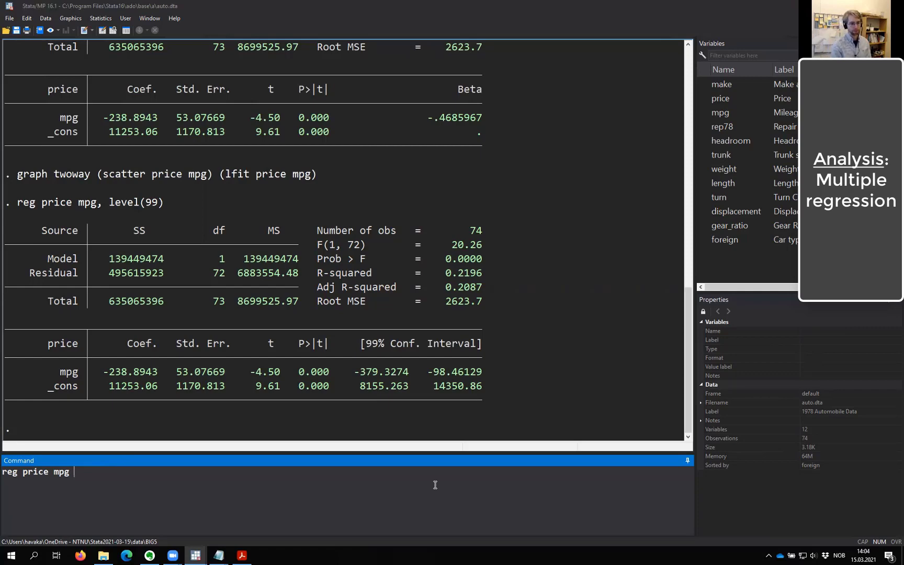
text(foreign weight)
key(Return)
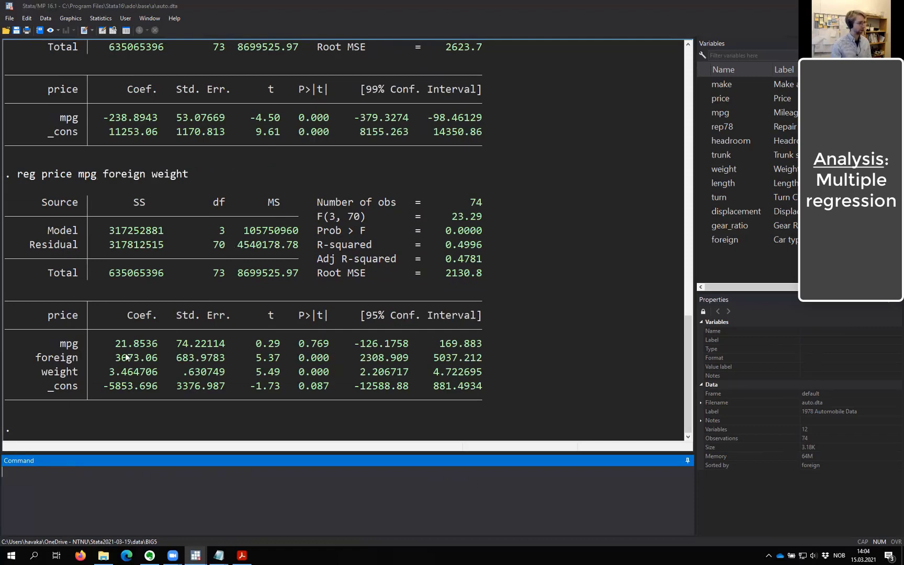
Step: Examine the foreign and weight rows, the Prob > F value, the predictors' p-values and the coefficients in the multiple regression output
drag(111, 356, 481, 372)
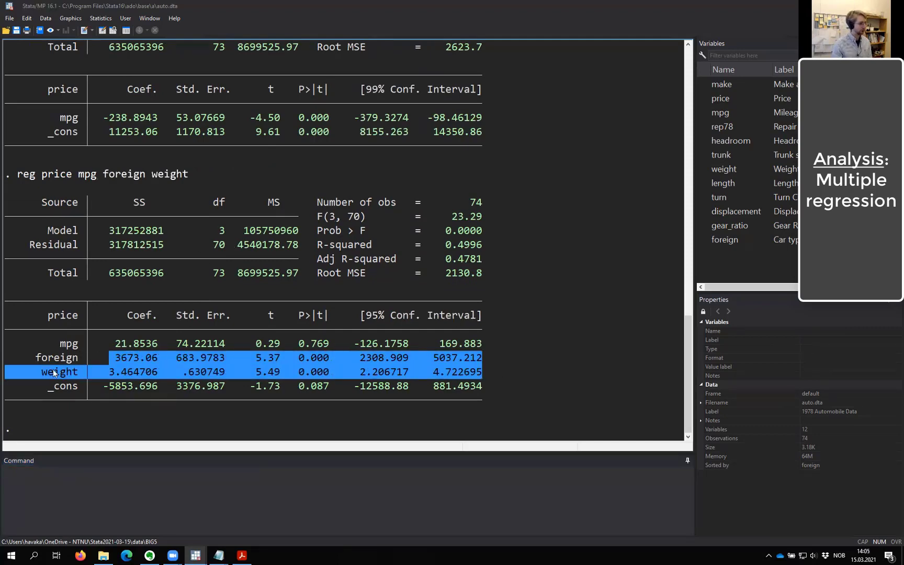
drag(34, 359, 482, 370)
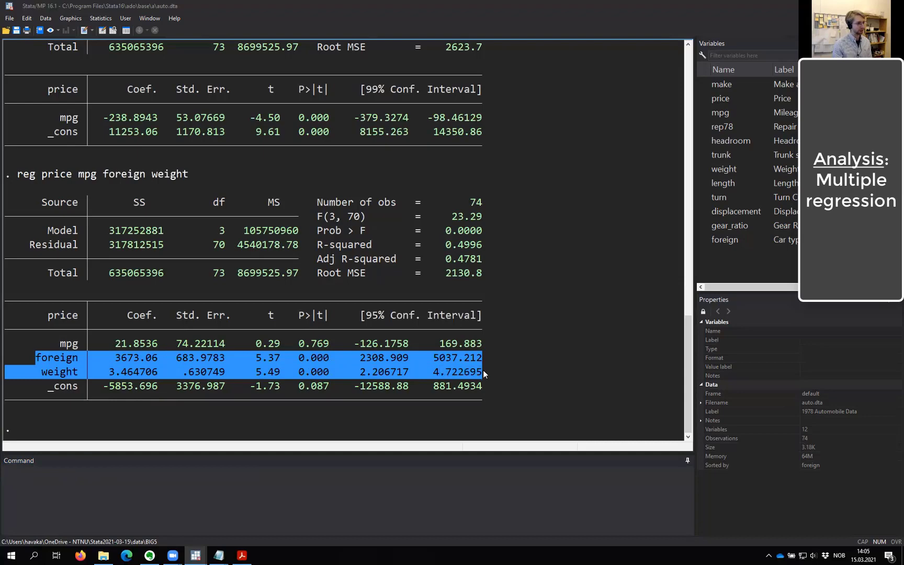
click(407, 283)
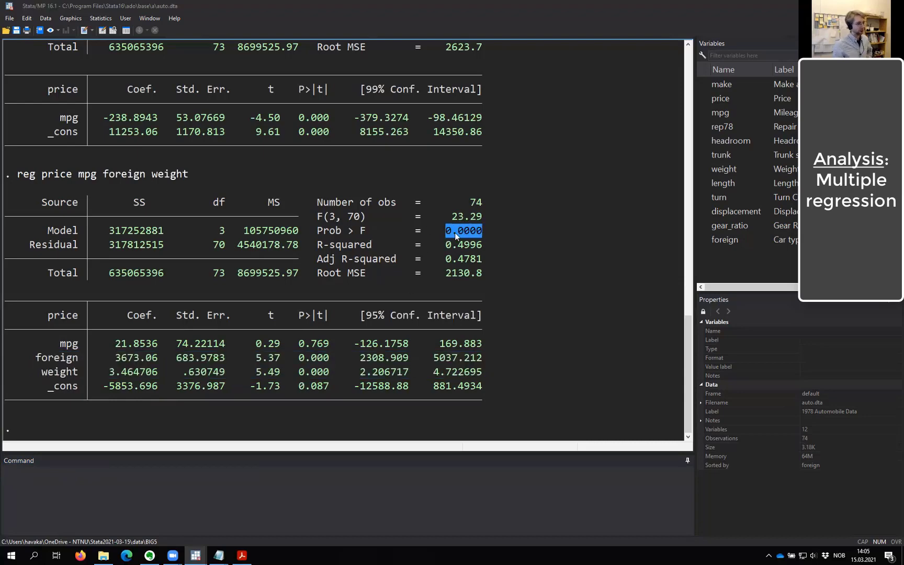
drag(296, 342, 323, 387)
click(361, 344)
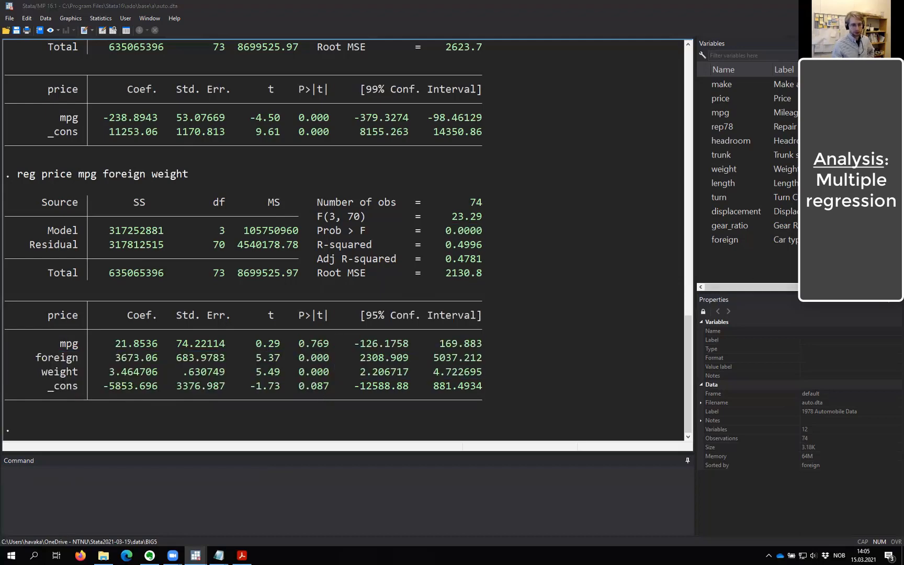
click(341, 482)
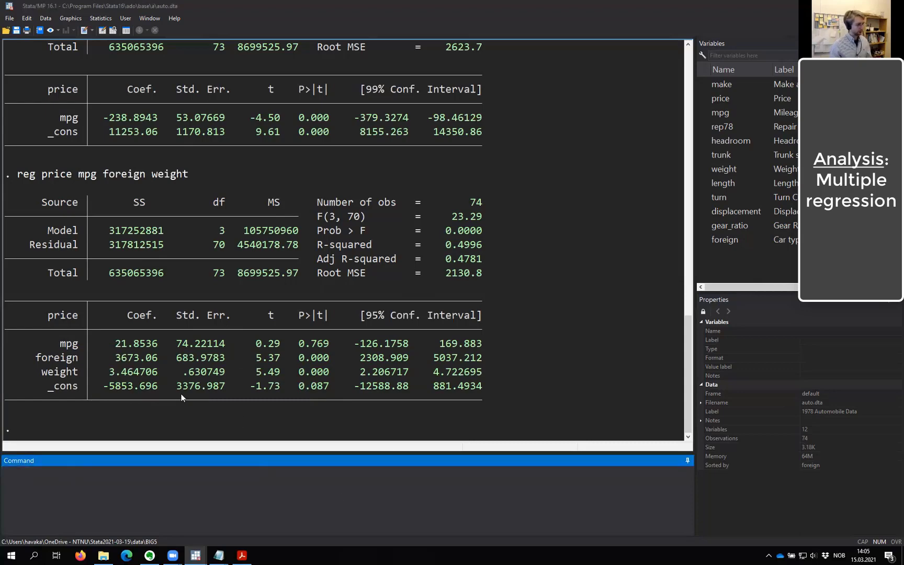
drag(109, 345, 153, 367)
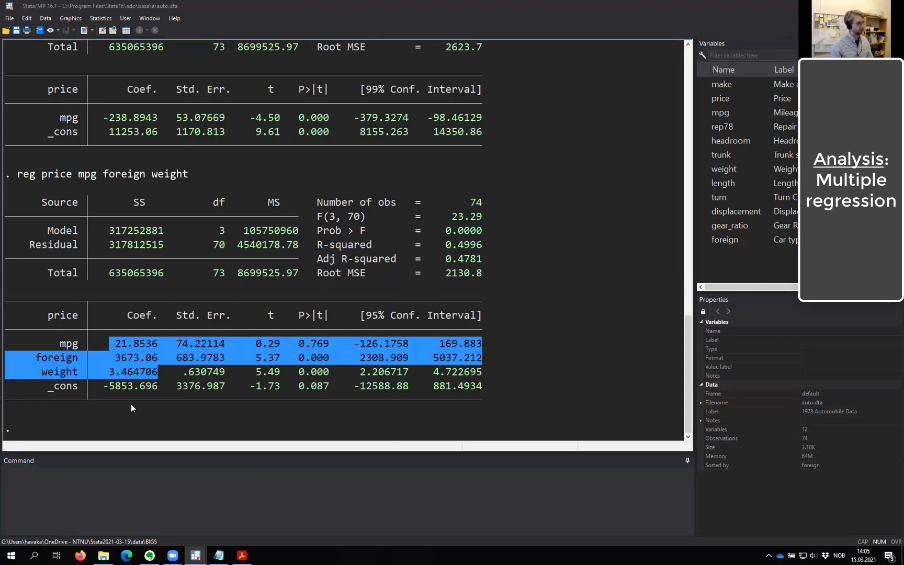
Step: Rerun the multiple regression with standardized coefficients as reg price mpg foreign weight, beta
click(119, 504)
key(Page_Up)
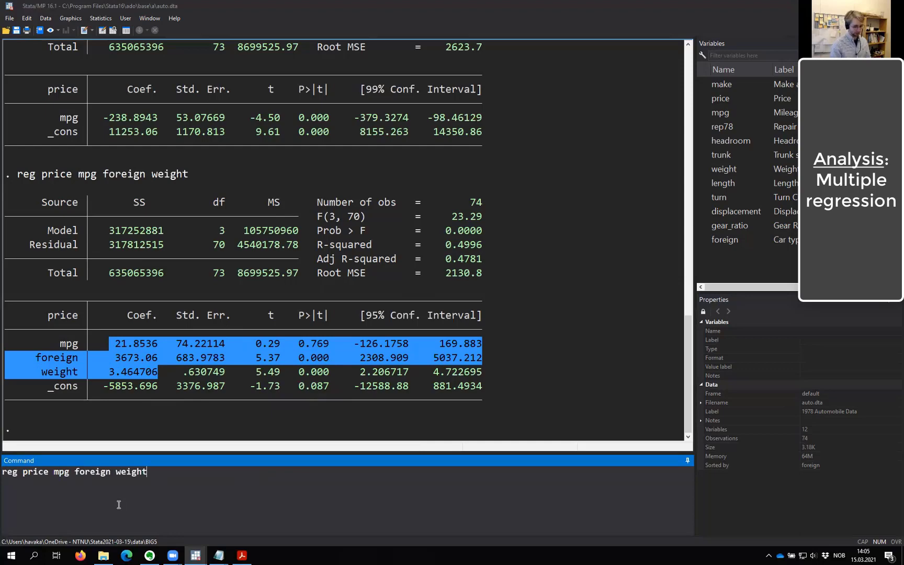
text(, beta)
key(Return)
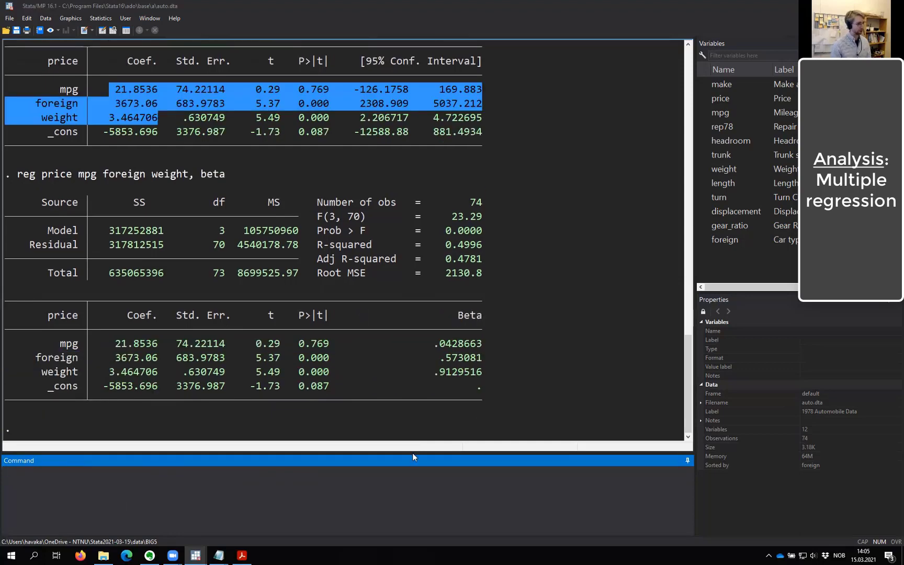
Step: Check the standardized Beta coefficient of weight in the output and return to the command line
drag(481, 373, 442, 375)
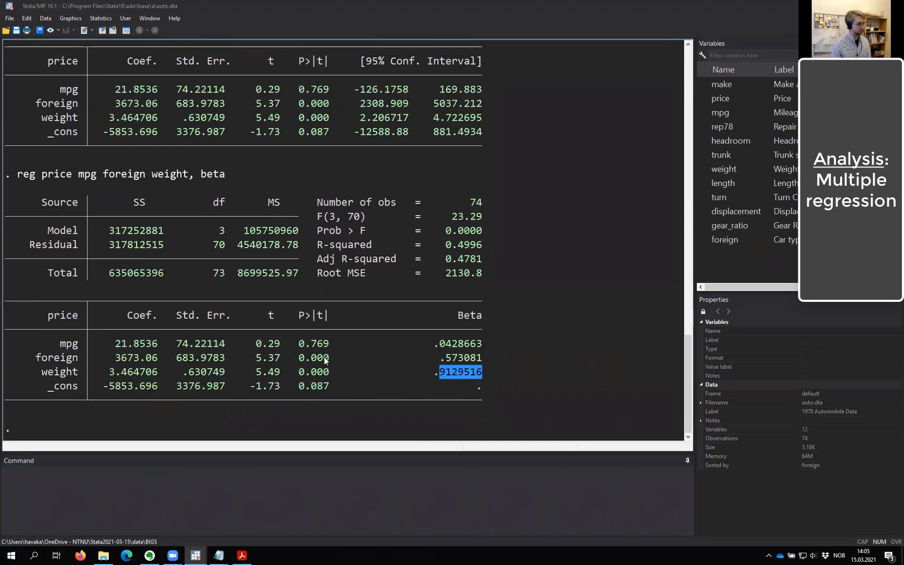
click(435, 377)
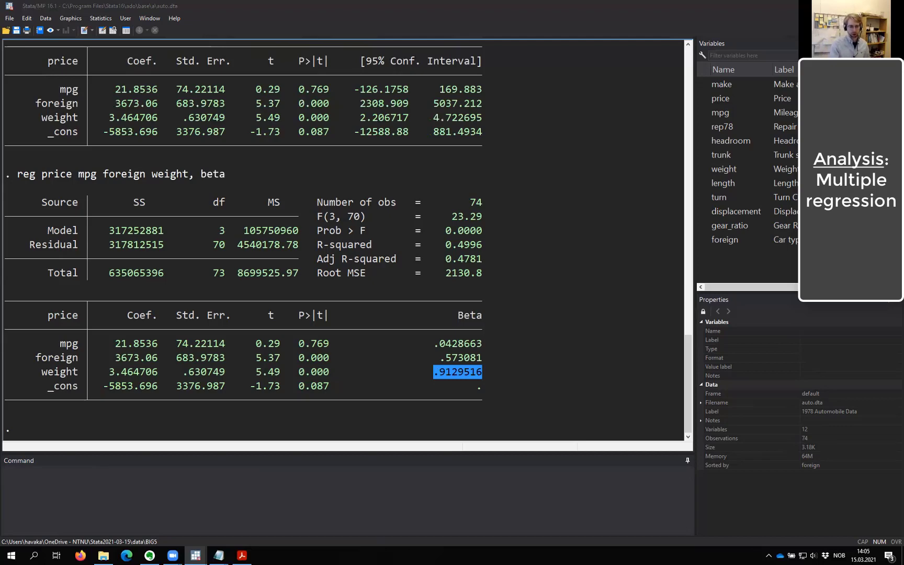
click(356, 480)
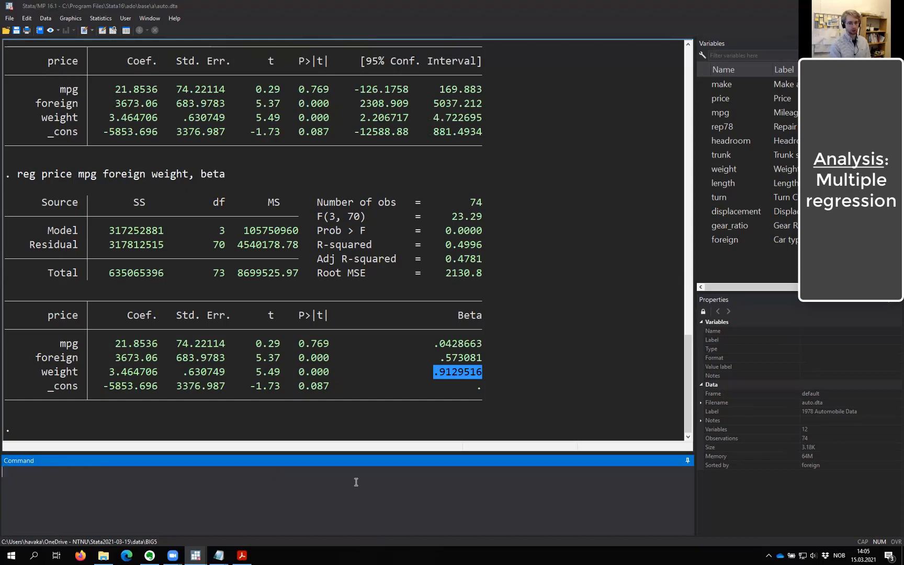
text(ss)
key(BackSpace)
key(BackSpace)
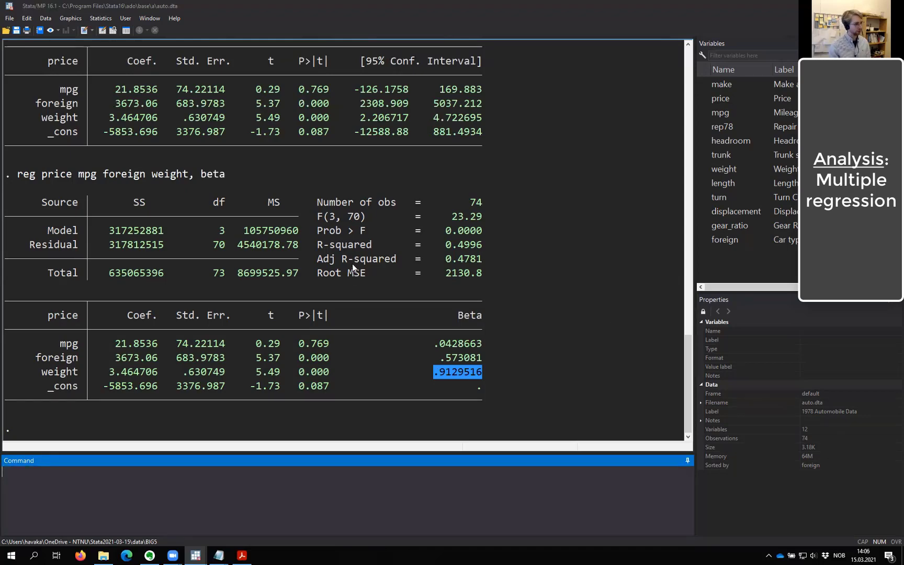
Step: Compare the R-squared and adjusted R-squared values of the multiple regression and return to the command line
drag(316, 259, 498, 259)
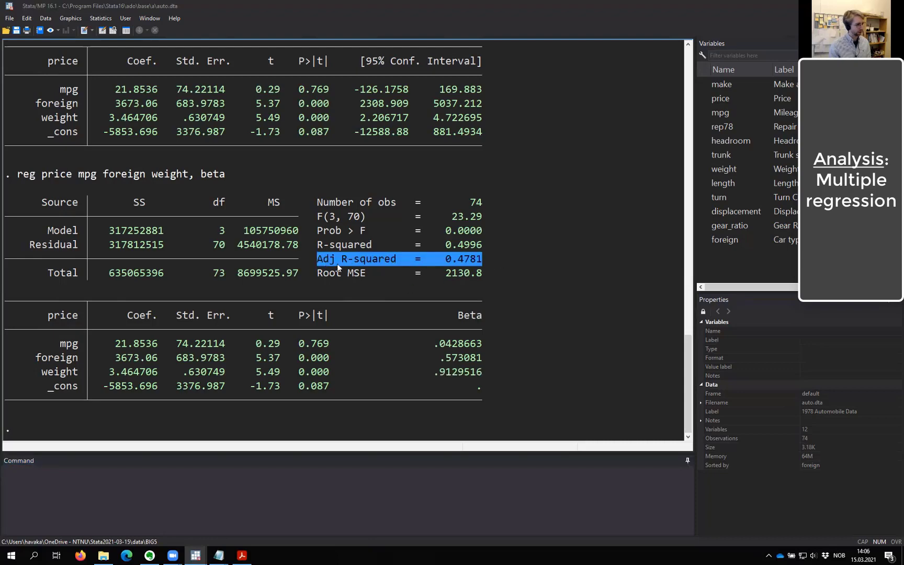
drag(318, 259, 475, 264)
drag(316, 249, 469, 265)
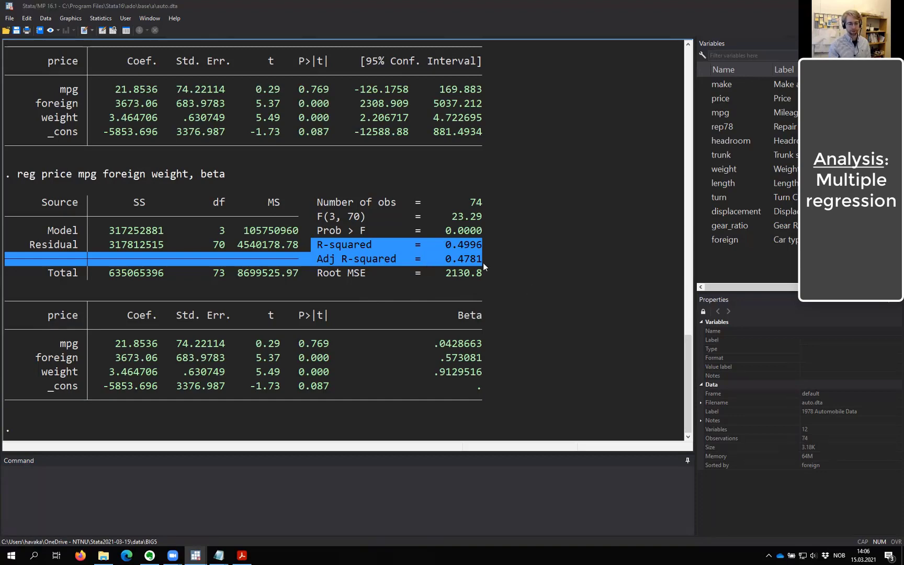
click(127, 501)
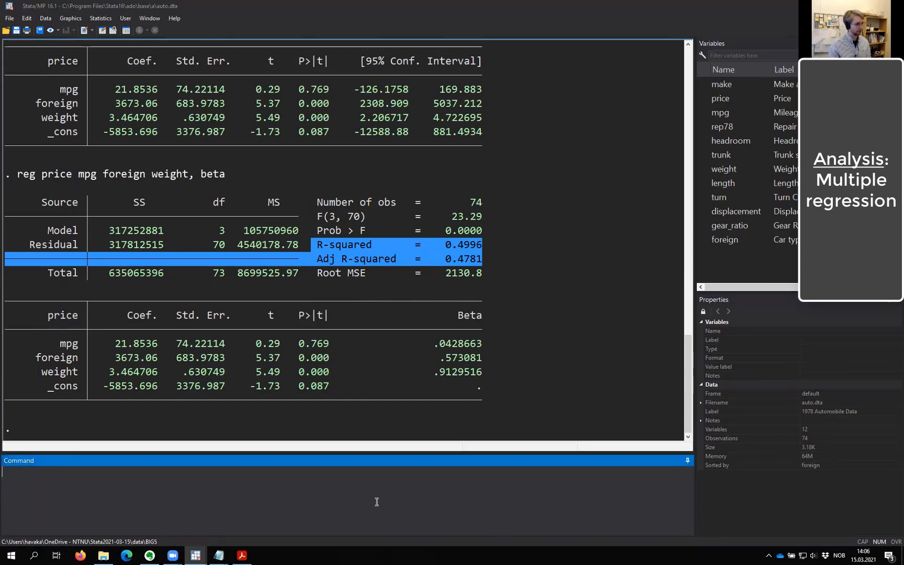
click(514, 365)
click(260, 500)
Step: Look back at the mpg row in the earlier simple regression output and return to the latest results
scroll(317, 352, up, 10)
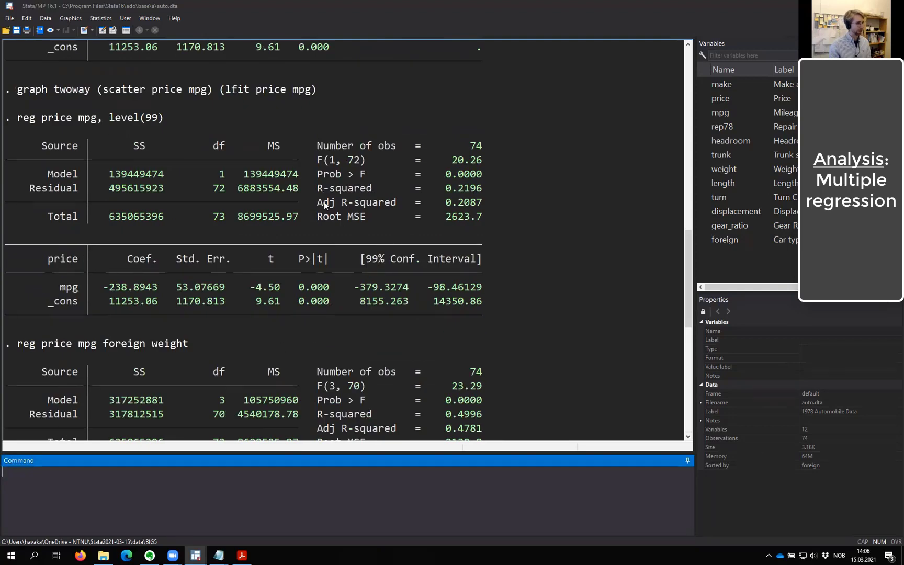
drag(59, 287, 103, 288)
drag(160, 290, 444, 291)
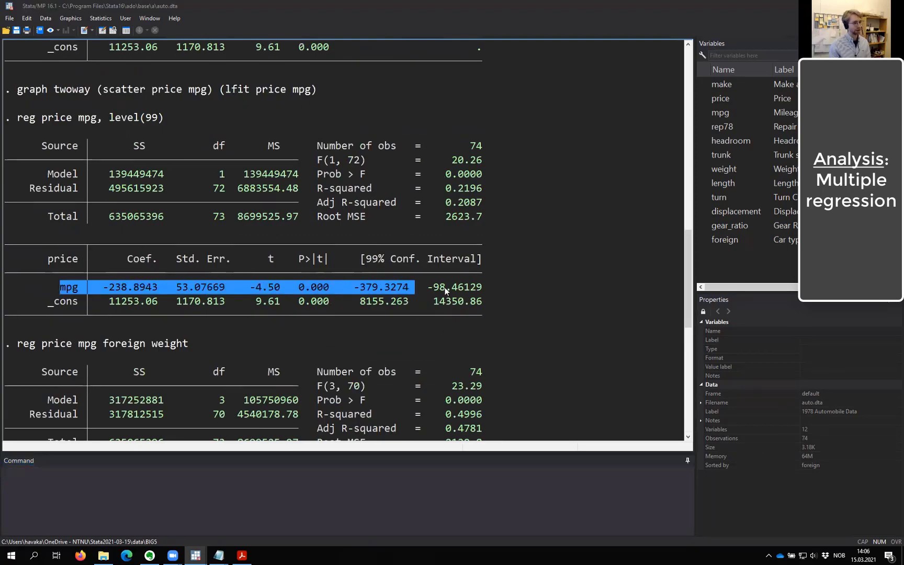
click(551, 263)
scroll(546, 269, down, 10)
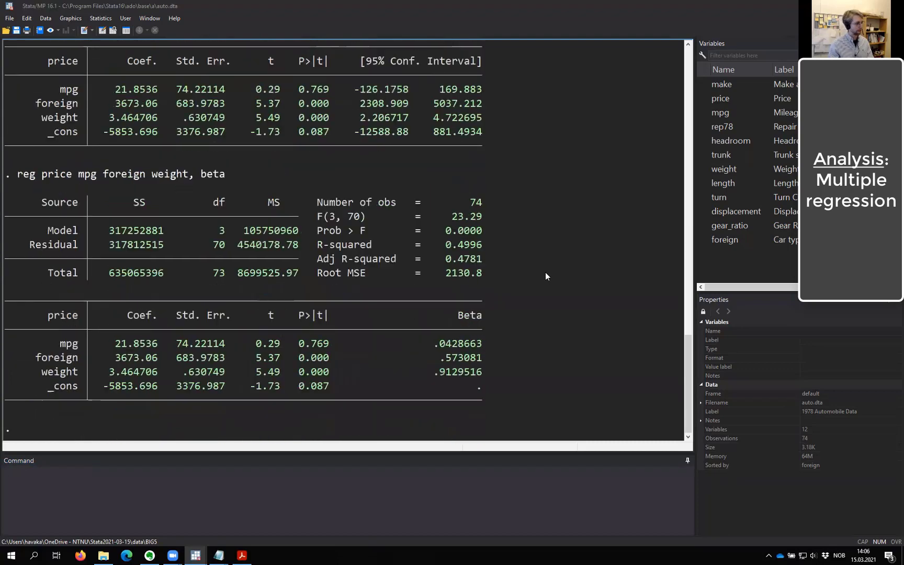
Step: Enter the command ssc install regcheck without running it, and clear it from the command line
click(172, 504)
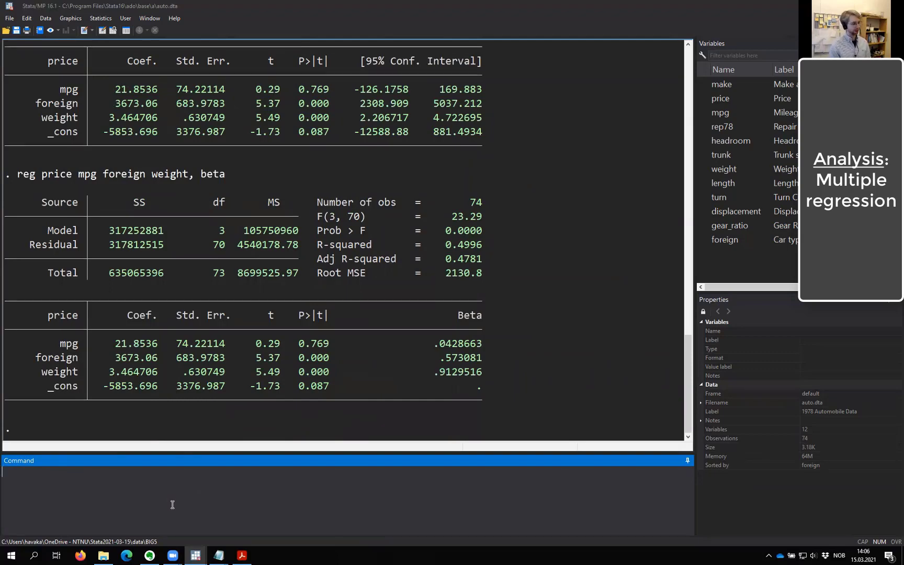
text(ssc install re)
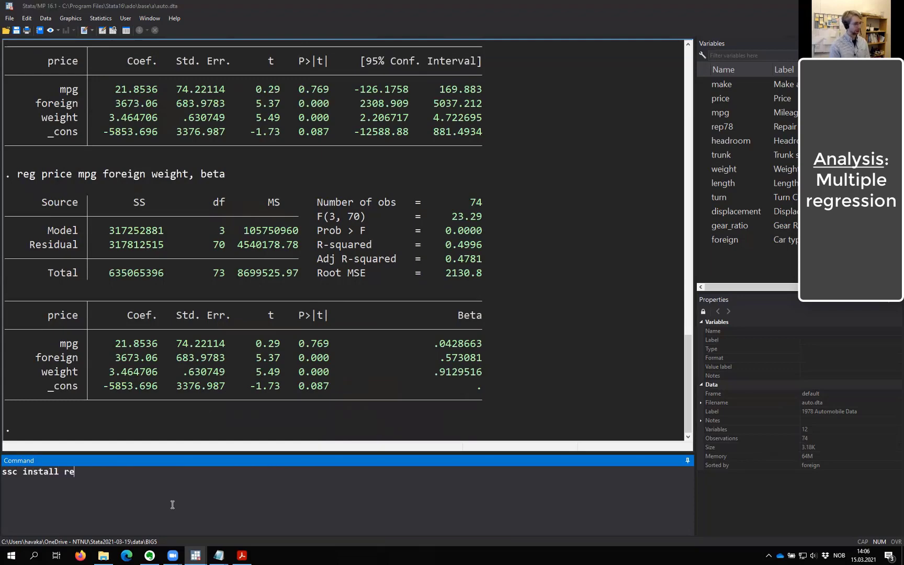
text(gcheck)
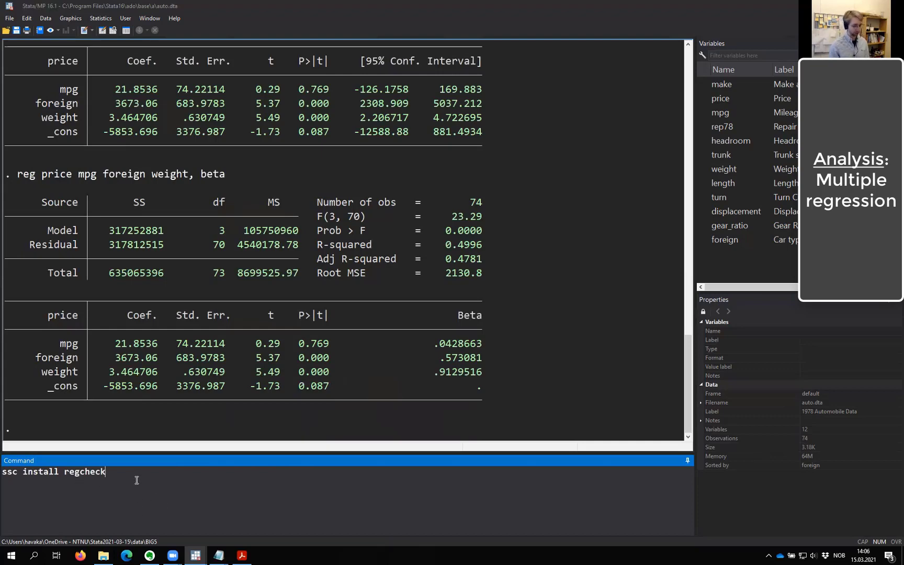
key(ctrl+a)
key(BackSpace)
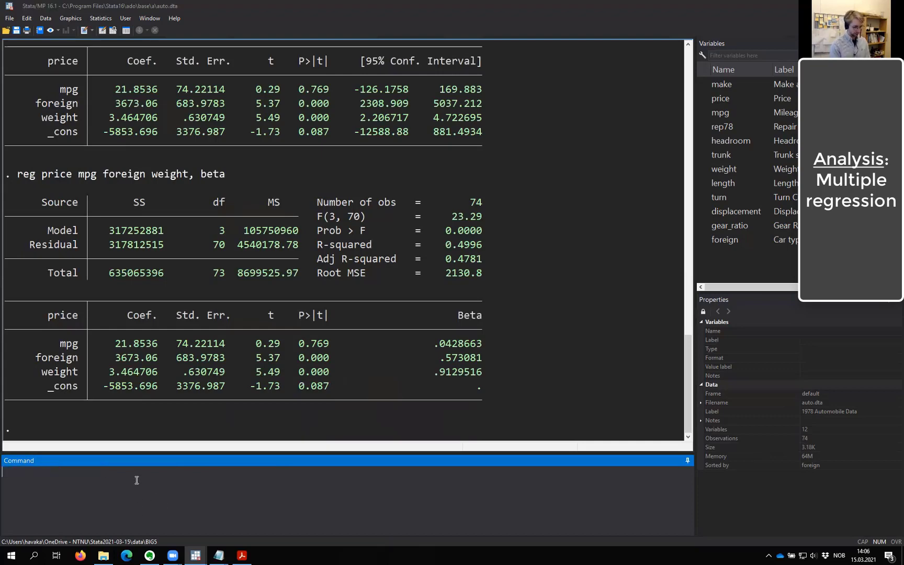
Step: Open the help file for regcheck by running help regcheck
text(help regchck)
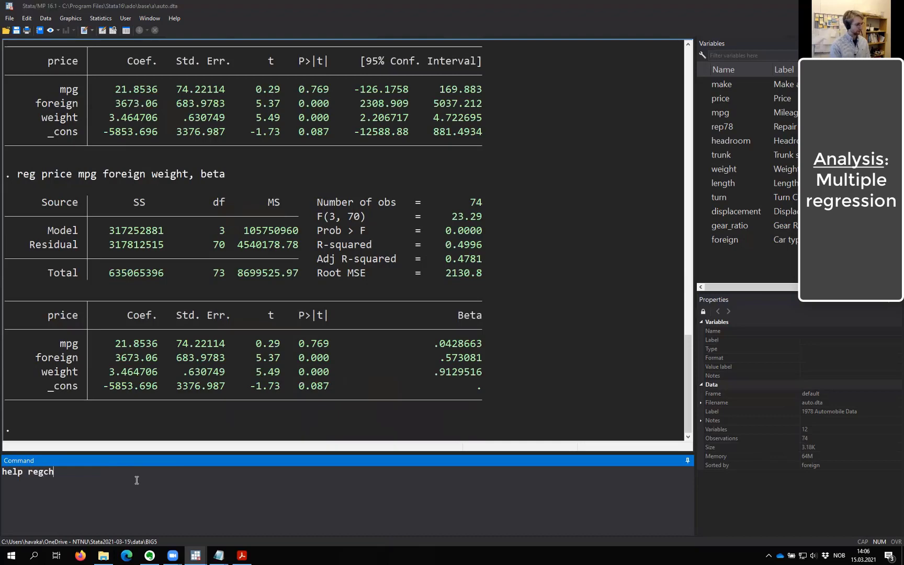
key(BackSpace)
key(BackSpace)
text(eck)
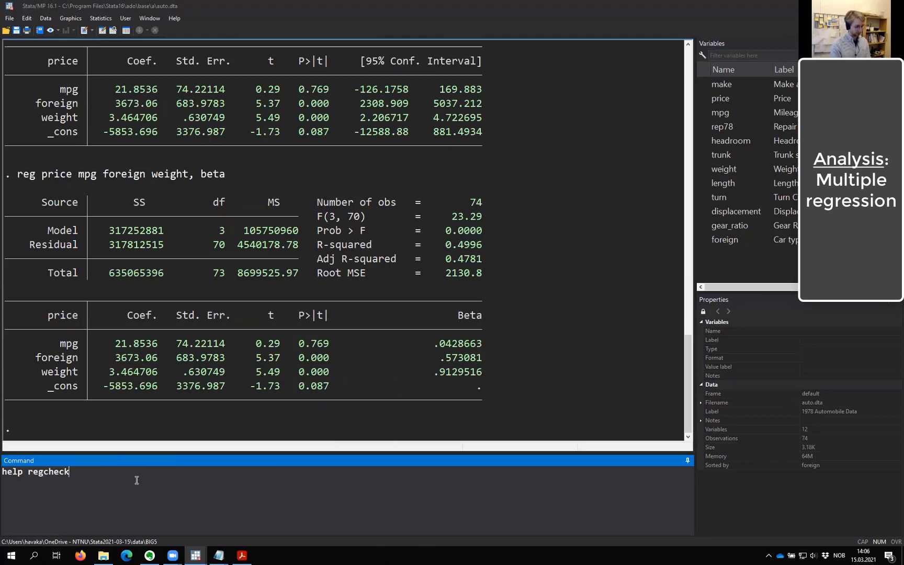
key(Return)
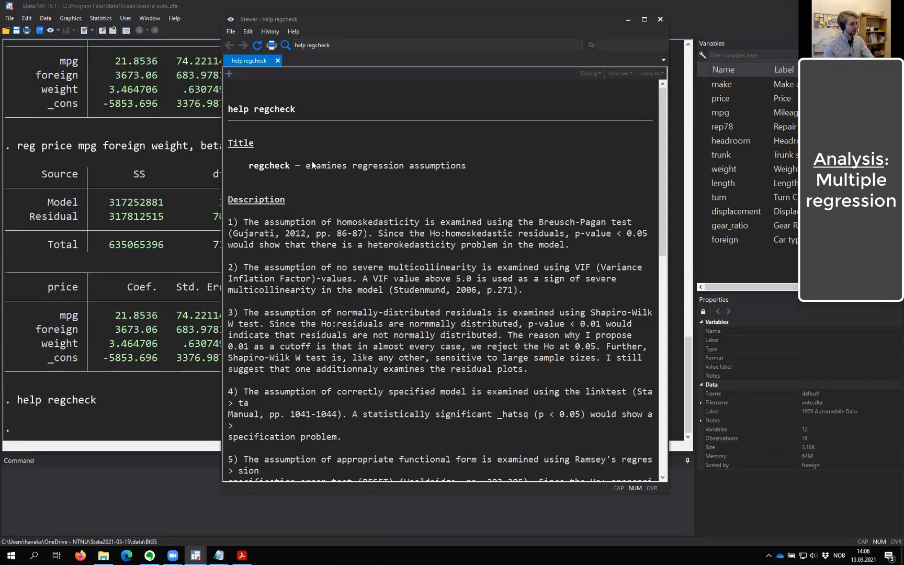
Step: Review the regcheck help file: its title, the regression assumptions it tests, the examples and the author section
drag(306, 165, 446, 168)
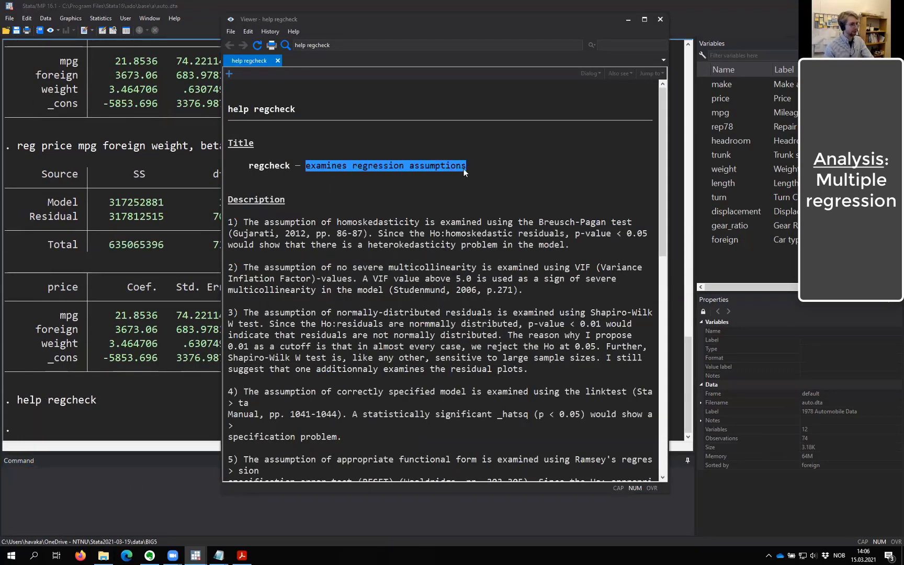
click(447, 184)
scroll(282, 235, down, 6)
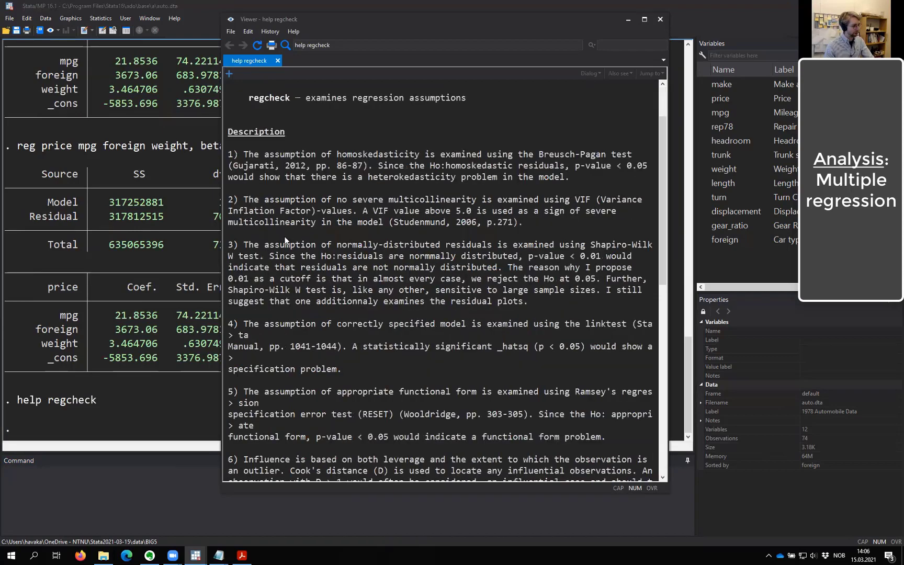
scroll(262, 361, down, 7)
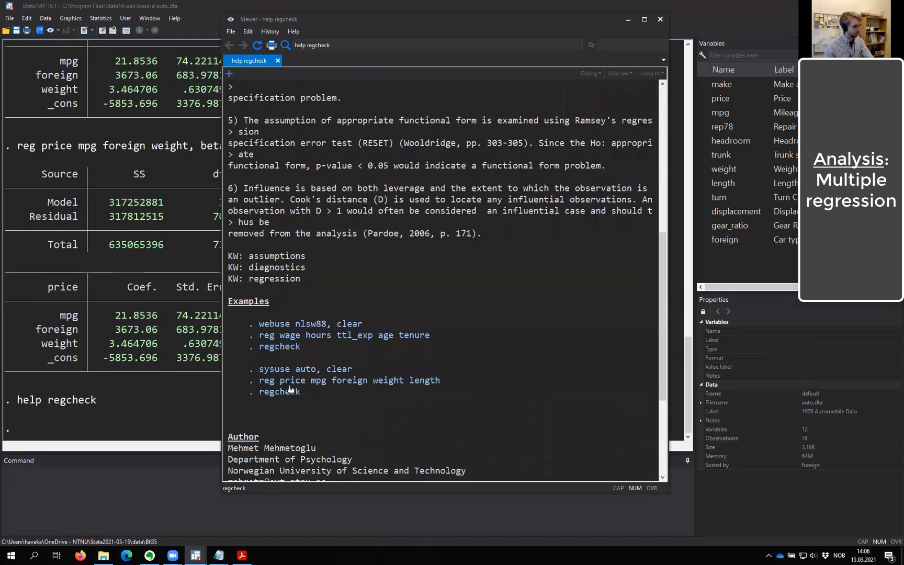
drag(228, 347, 381, 358)
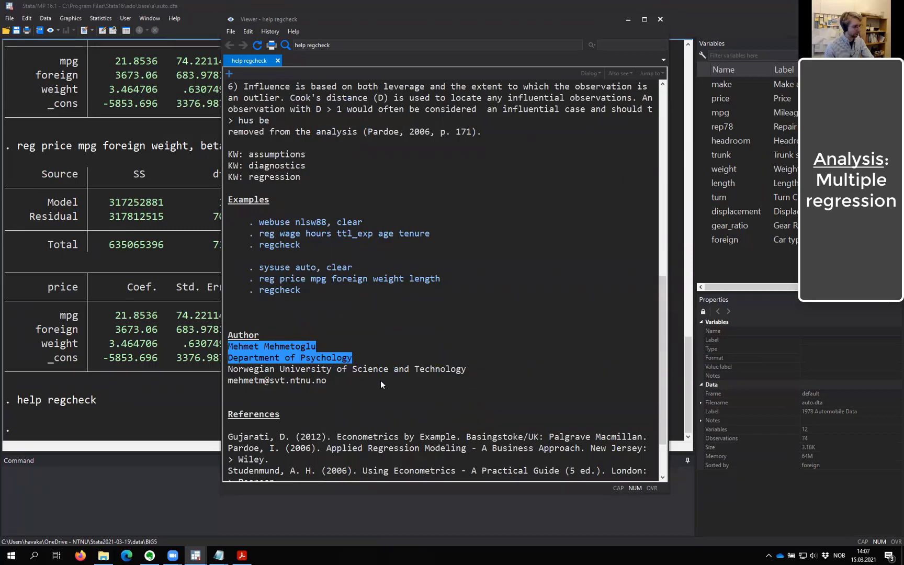
scroll(382, 379, down, 2)
scroll(399, 336, up, 5)
scroll(397, 314, up, 5)
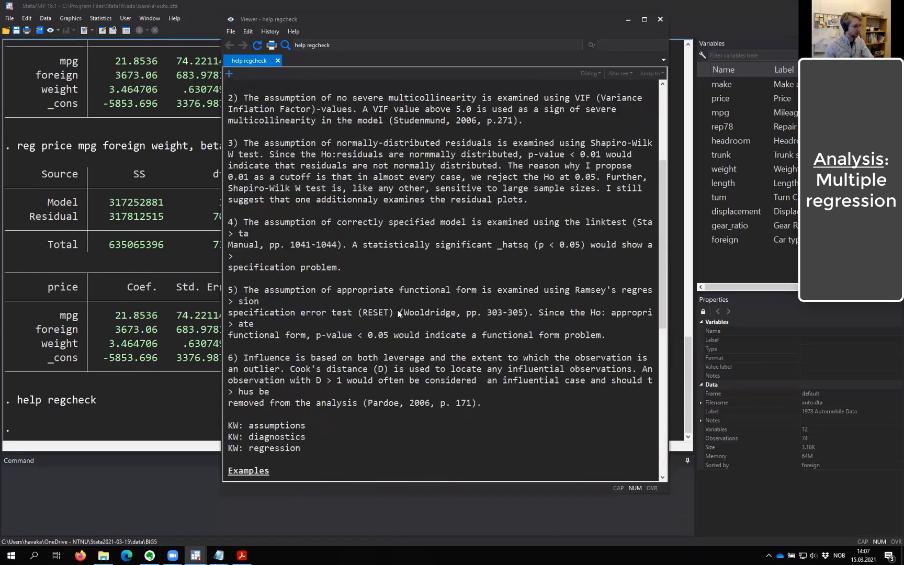
scroll(324, 374, up, 4)
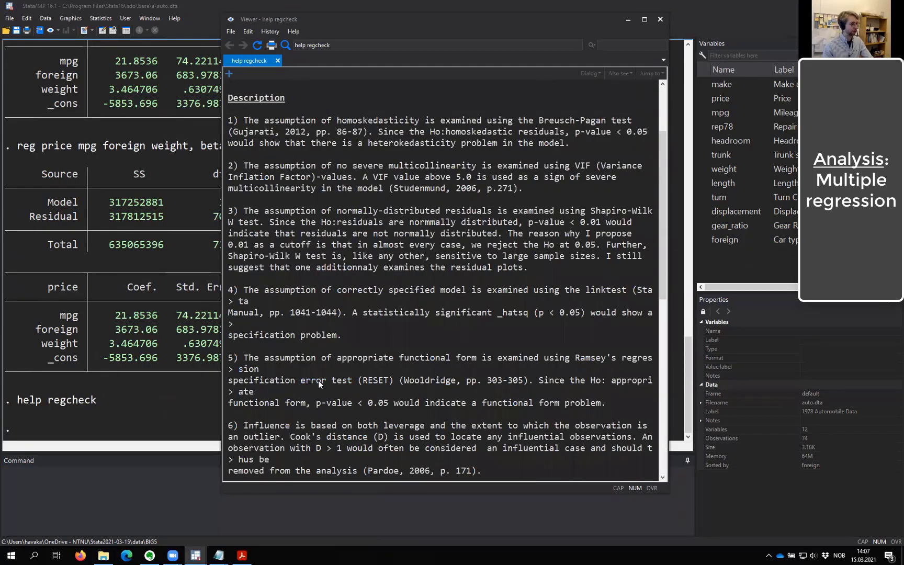
scroll(330, 361, up, 2)
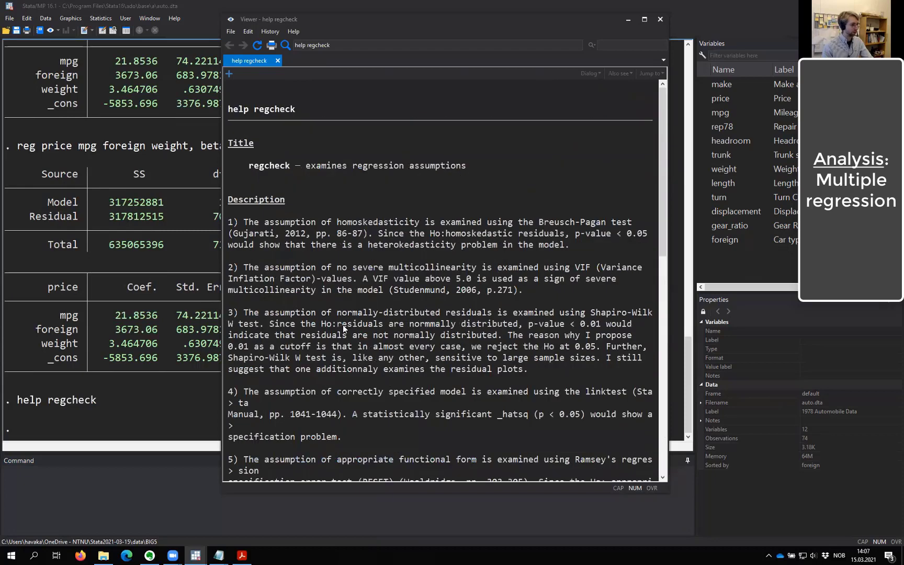
Step: Close the regcheck help file and run regcheck on the latest regression of price on mpg, foreign and weight
click(660, 21)
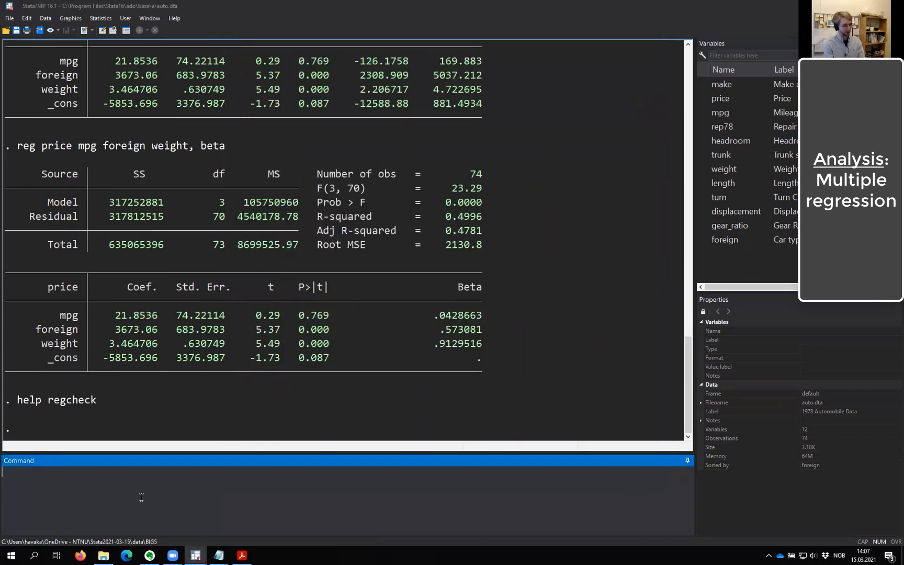
text(regcheck)
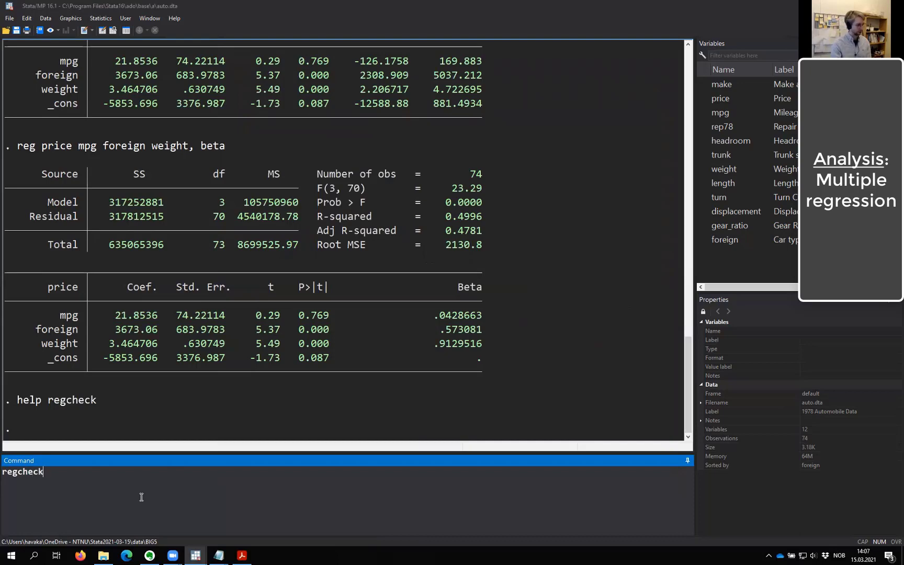
key(Return)
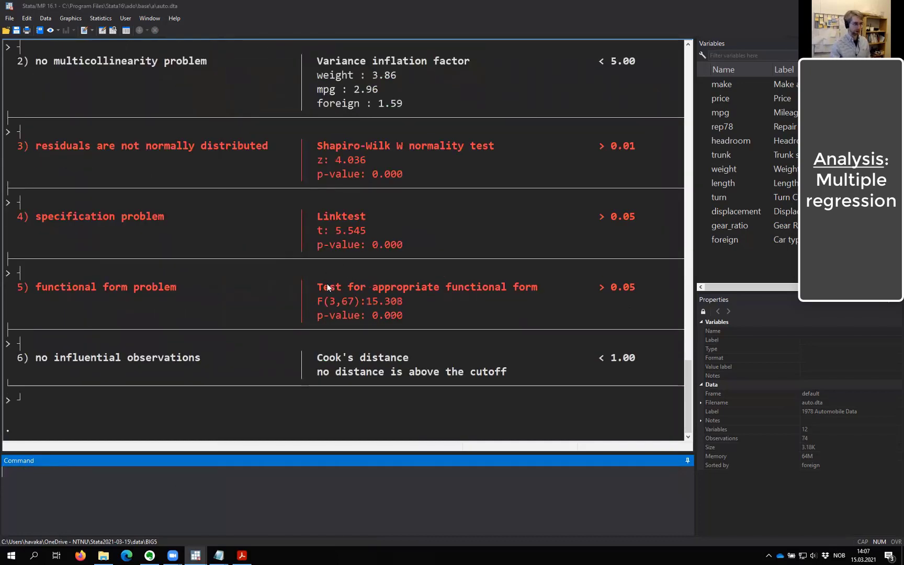
Step: Examine the start of the regcheck output, focusing on the heteroskedasticity test and its sought value
scroll(333, 286, up, 5)
drag(30, 202, 139, 205)
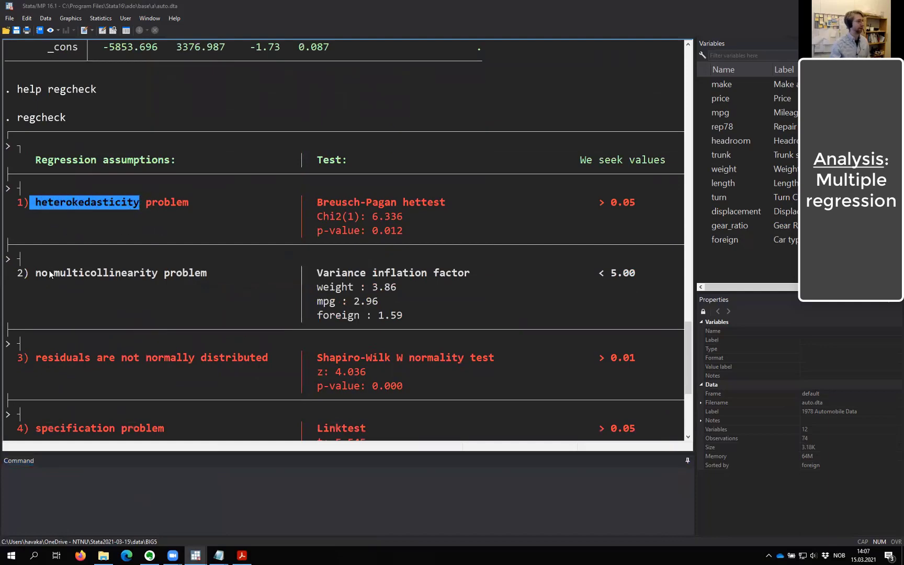
drag(43, 271, 146, 269)
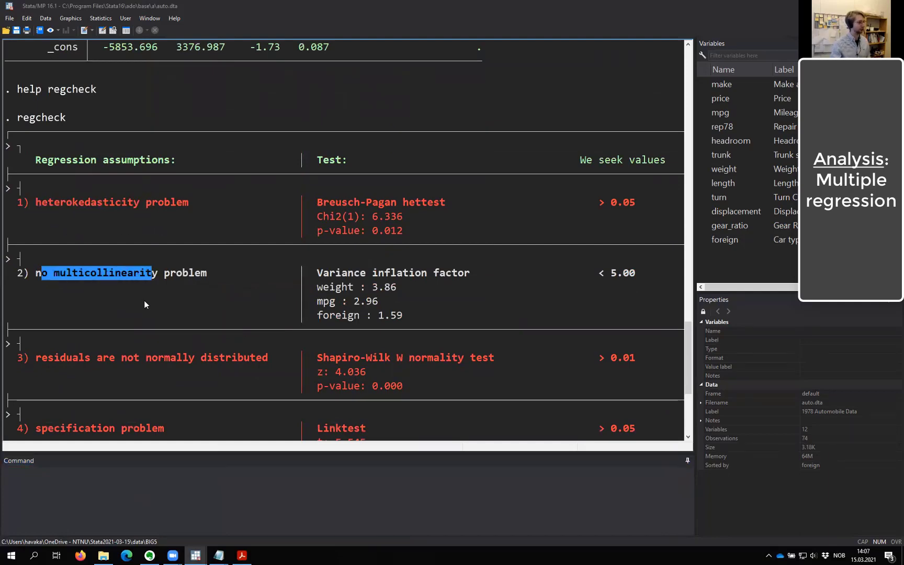
scroll(143, 300, down, 1)
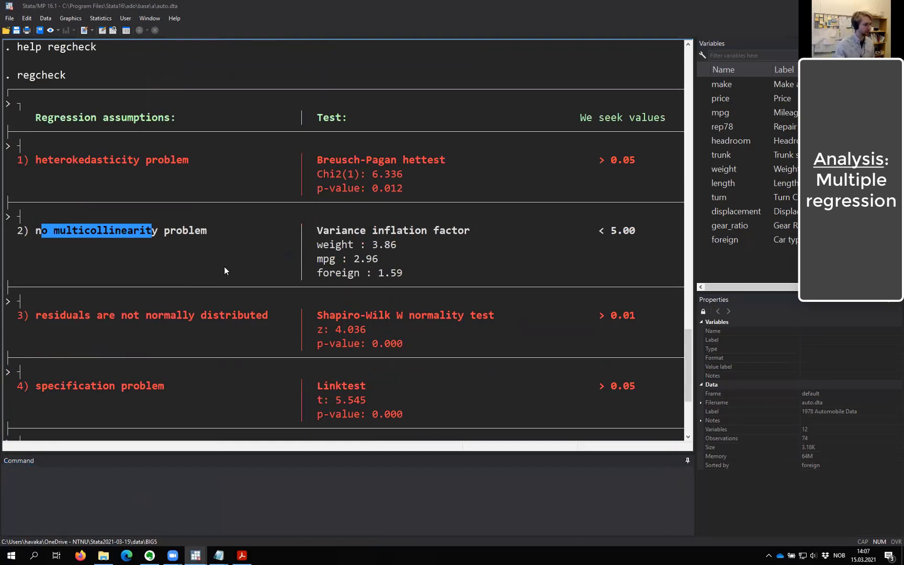
scroll(202, 258, up, 3)
click(142, 259)
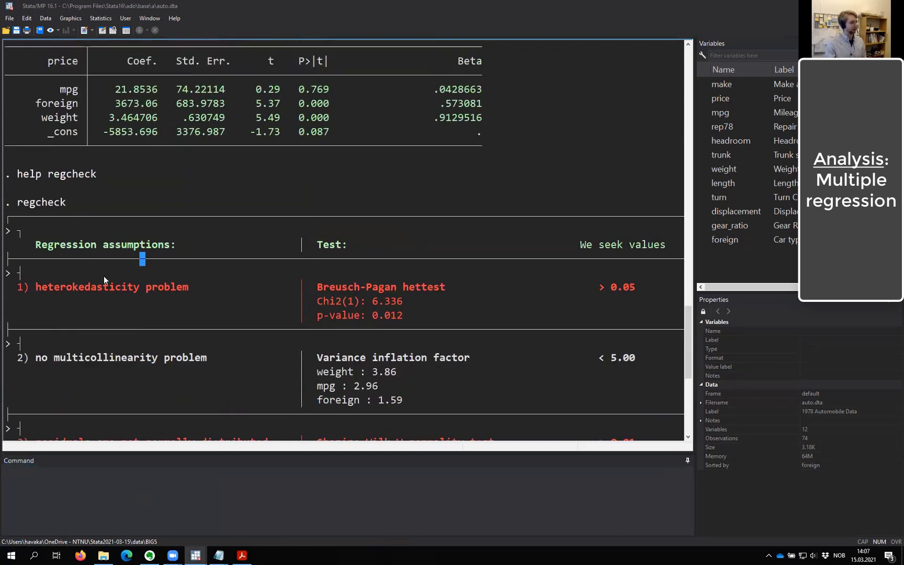
drag(36, 287, 194, 295)
click(277, 306)
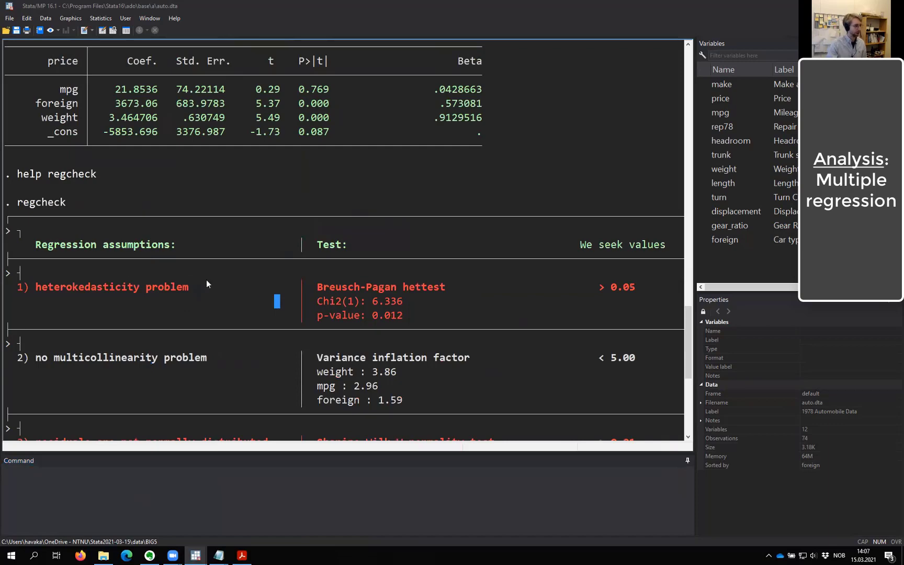
scroll(125, 246, down, 1)
scroll(125, 243, down, 1)
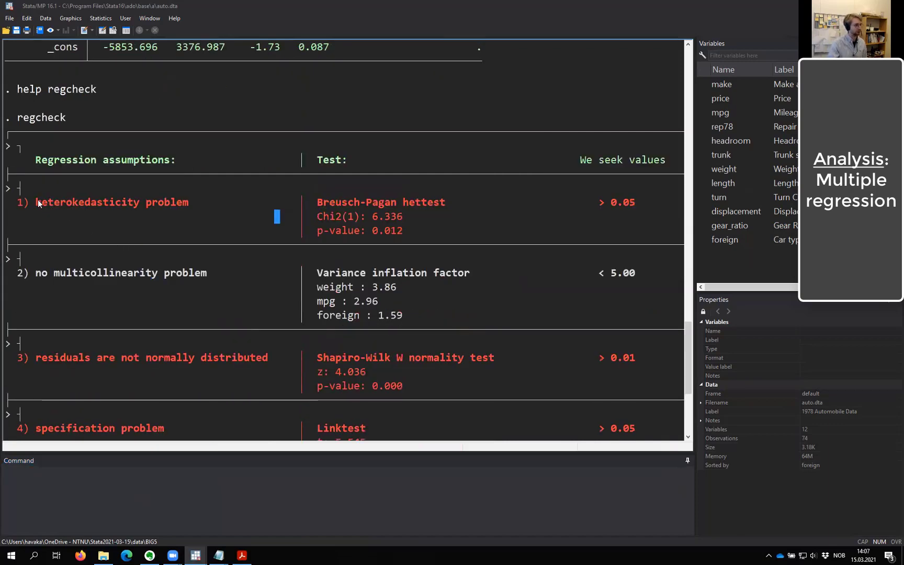
drag(606, 203, 635, 203)
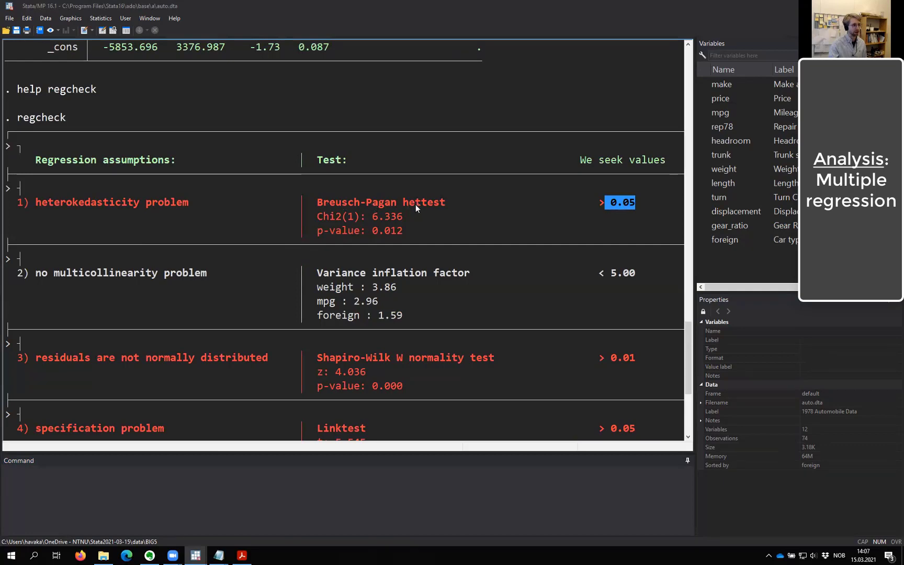
click(635, 206)
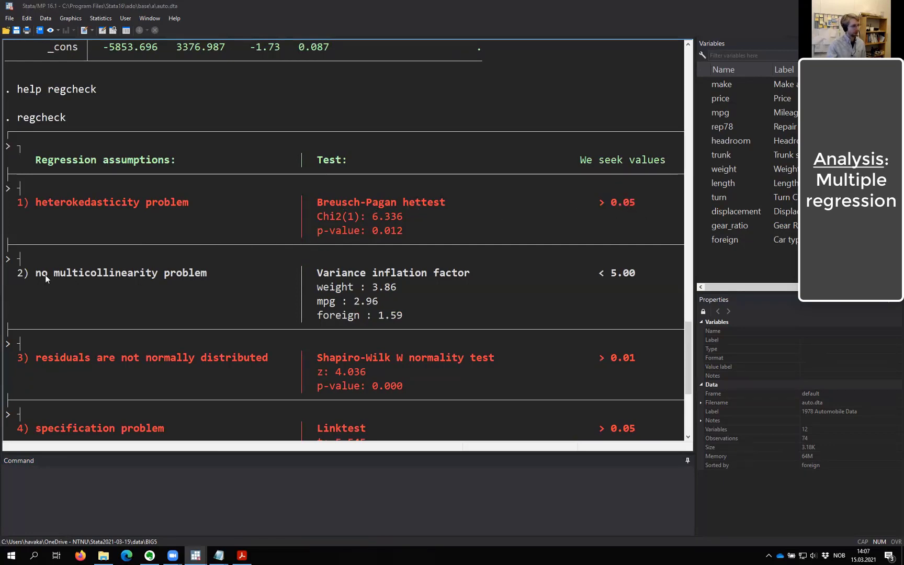
Step: Review the regcheck results for multicollinearity, residual normality, specification, functional form and influential observations, then return to the regcheck command line in the output
drag(59, 273, 158, 273)
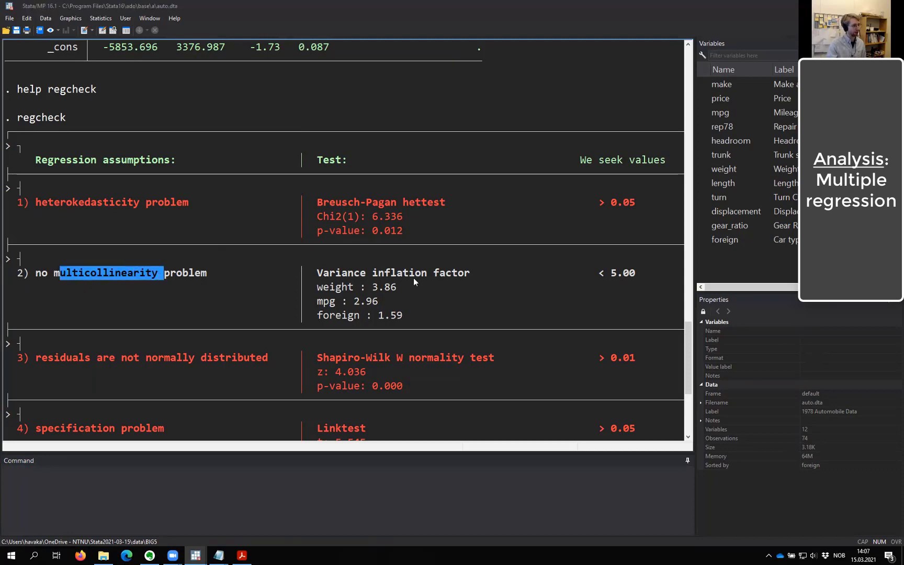
scroll(602, 274, down, 2)
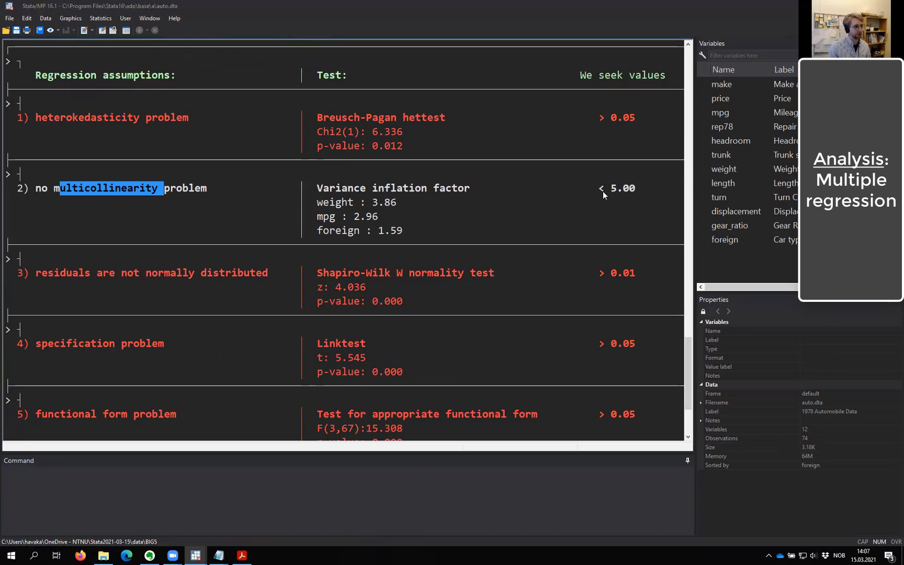
scroll(197, 288, down, 2)
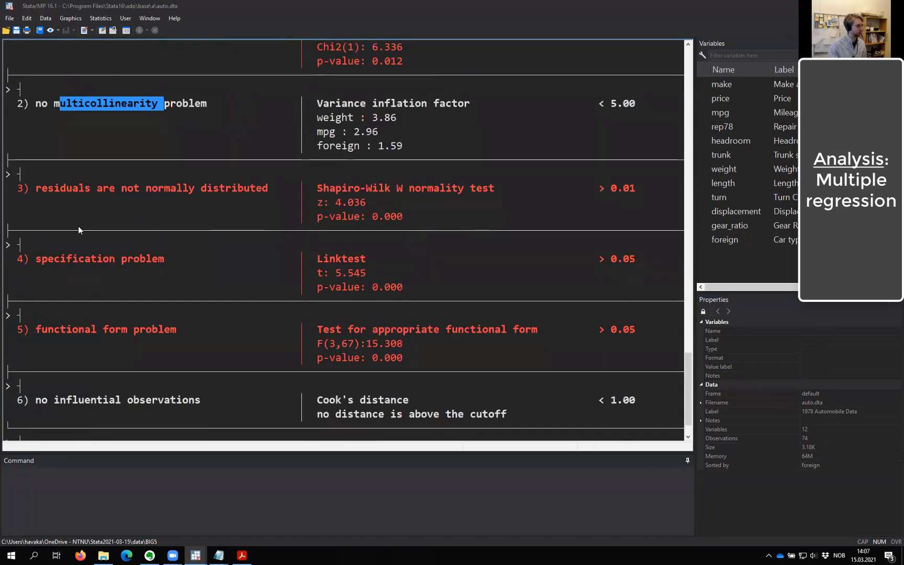
drag(78, 188, 166, 335)
scroll(166, 335, down, 1)
drag(72, 358, 181, 358)
scroll(245, 362, up, 1)
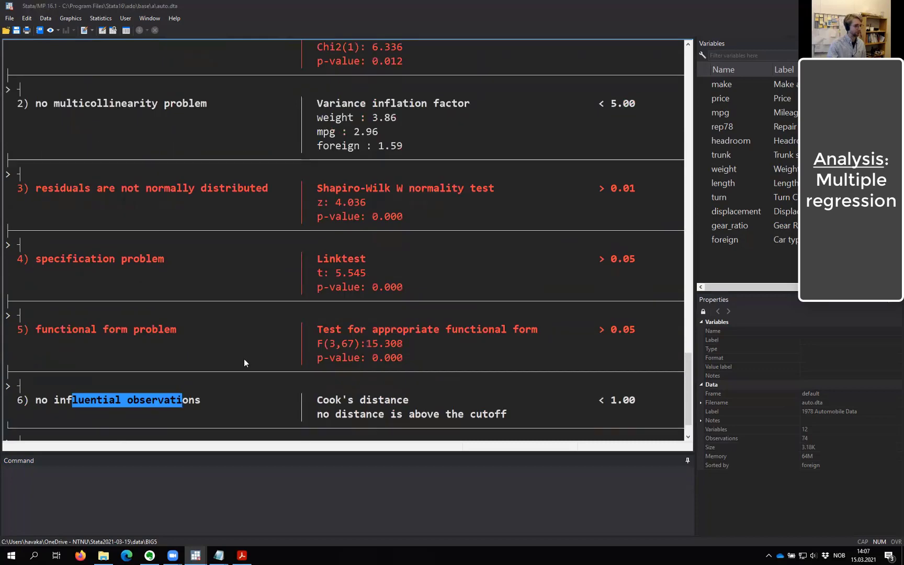
click(152, 208)
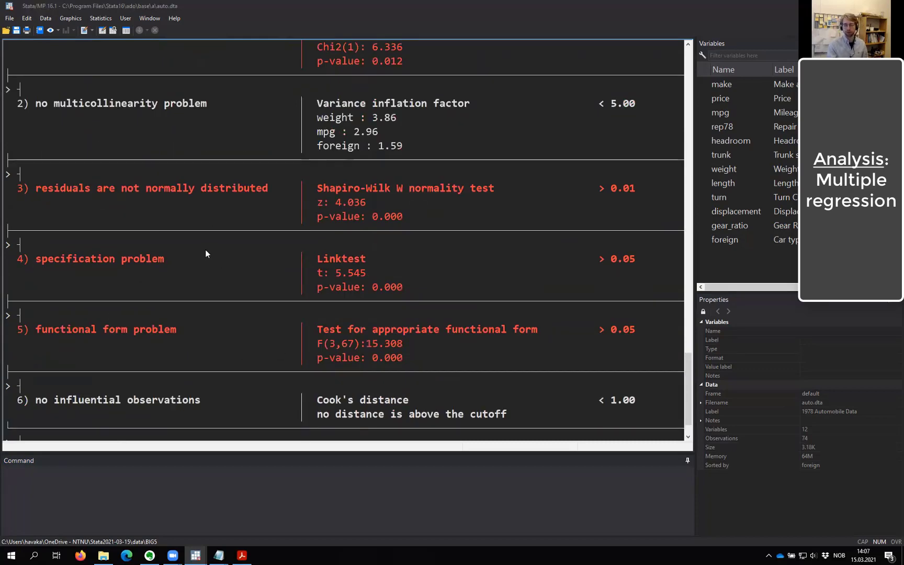
scroll(190, 314, up, 10)
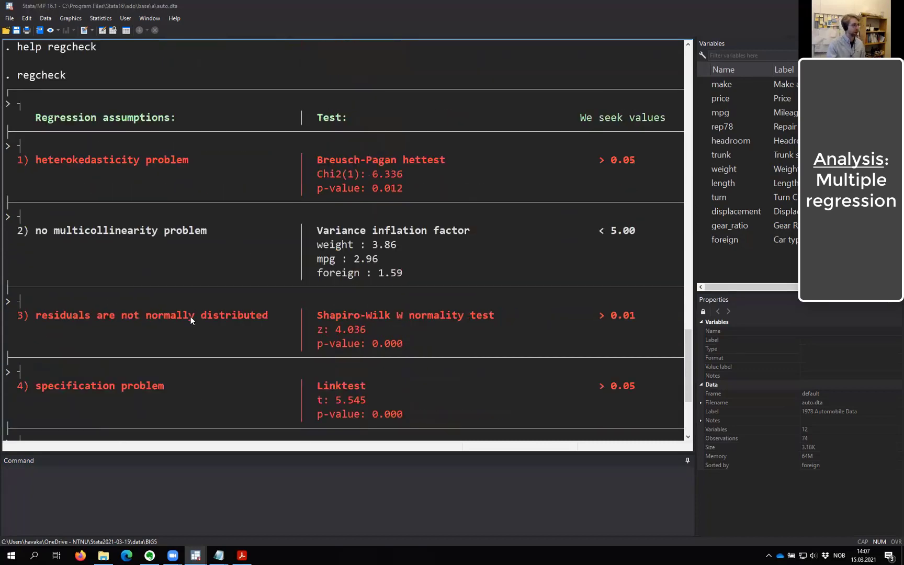
scroll(187, 273, down, 4)
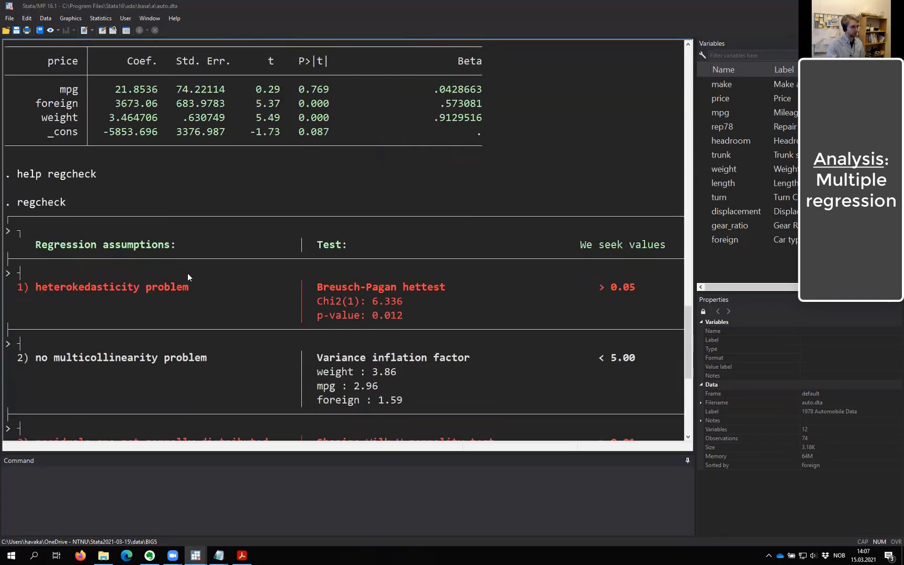
scroll(260, 246, down, 1)
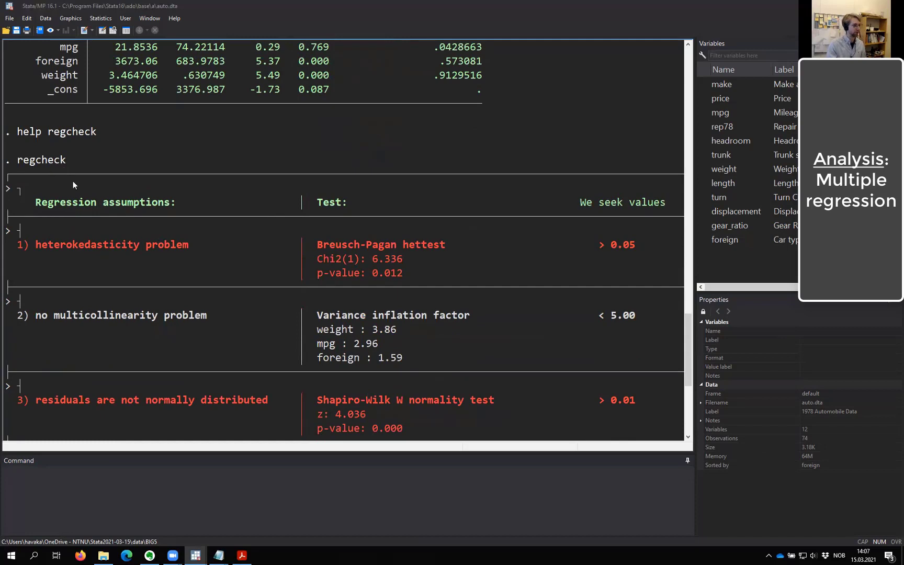
drag(18, 162, 66, 159)
click(132, 167)
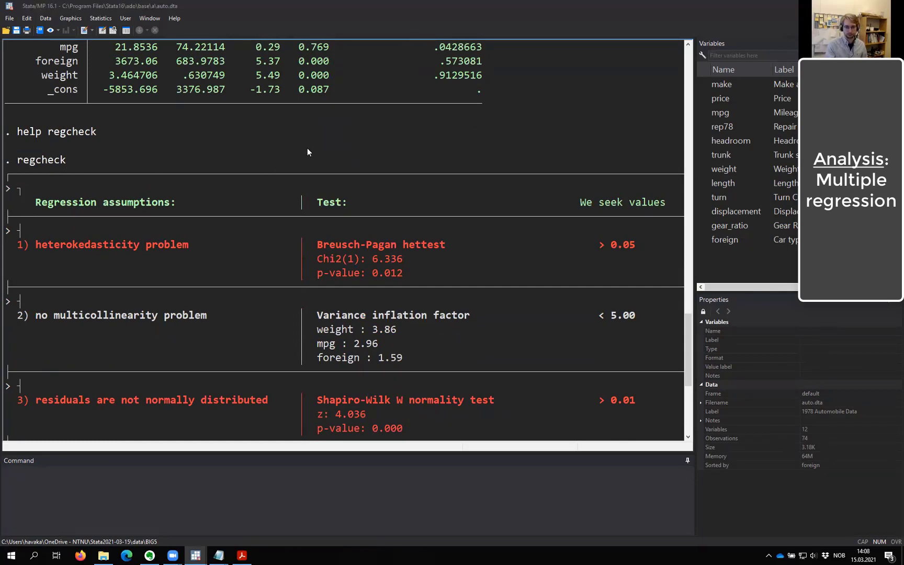
Step: Look back at the multiple regression outputs and examine the unstandardized coefficients under reg price mpg foreign weight
scroll(385, 284, up, 2)
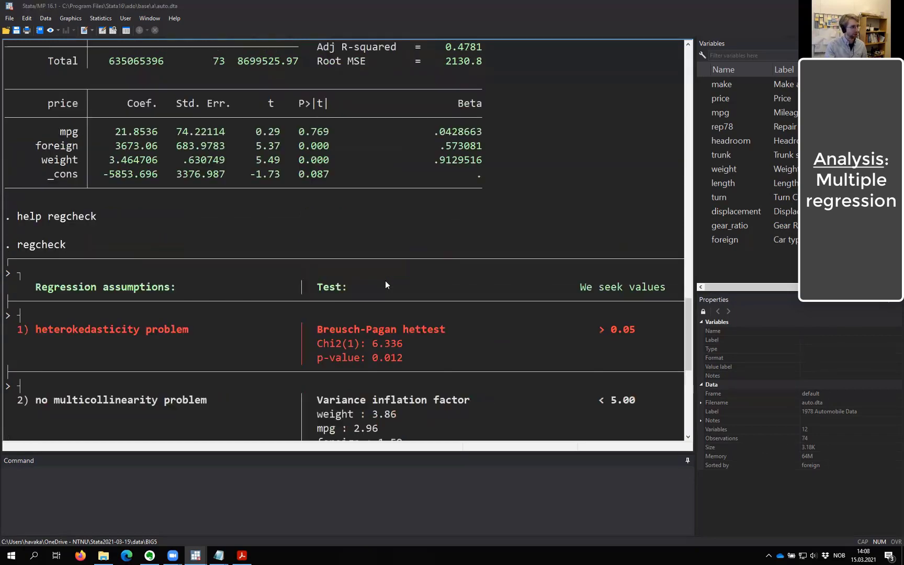
scroll(385, 284, up, 4)
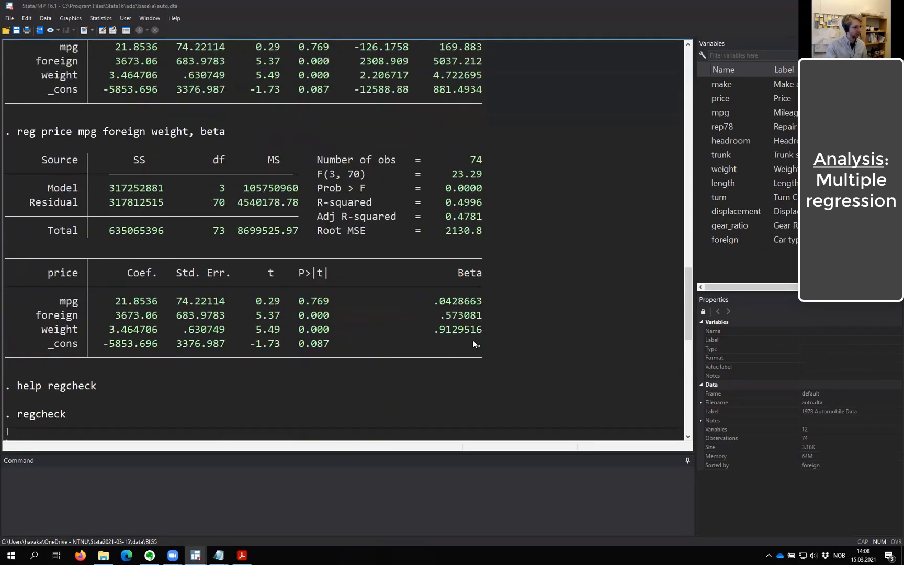
drag(473, 343, 4, 276)
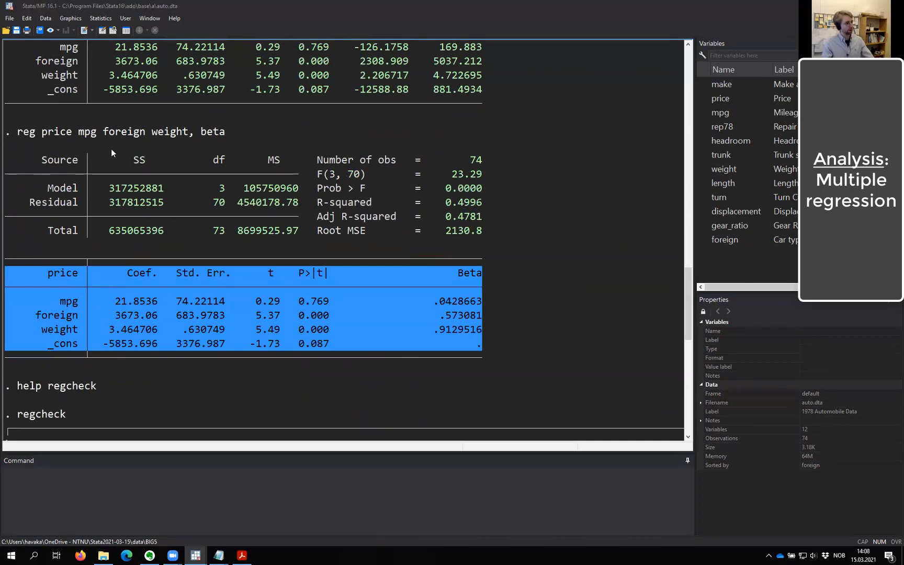
click(244, 304)
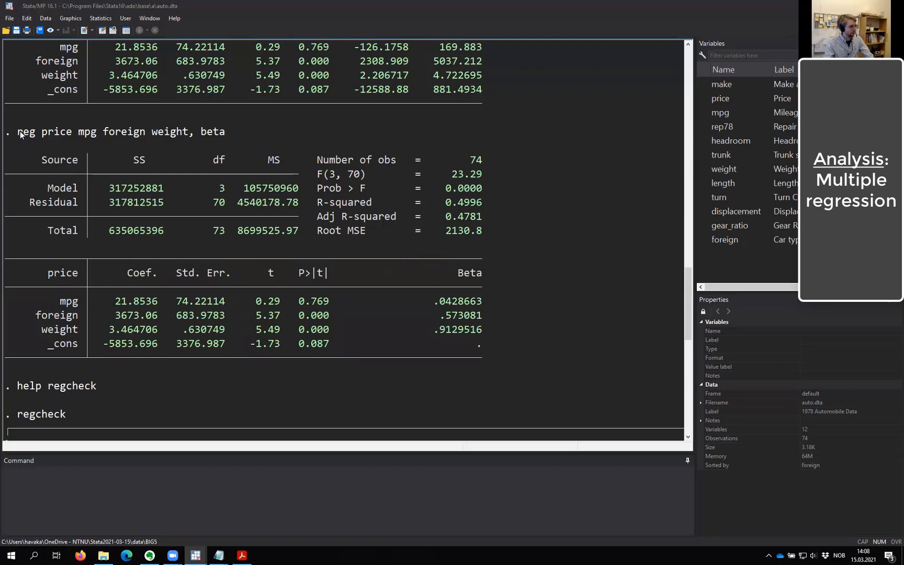
scroll(77, 271, up, 7)
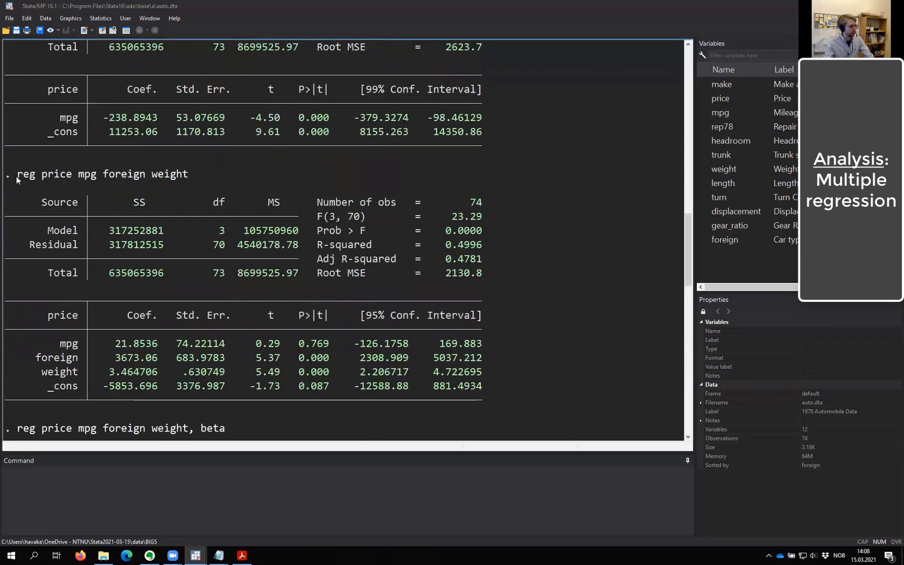
drag(16, 176, 160, 179)
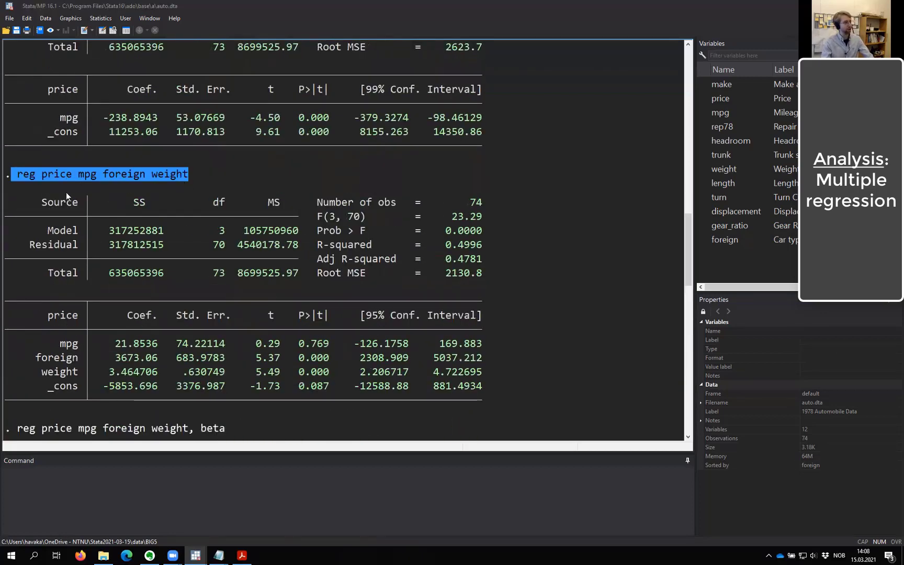
drag(116, 343, 156, 387)
click(144, 325)
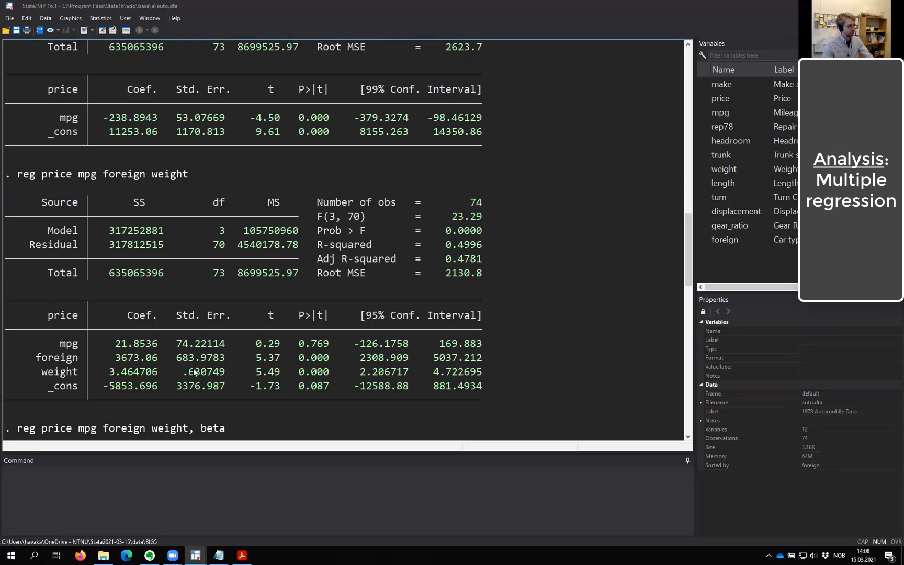
drag(117, 343, 134, 359)
click(120, 355)
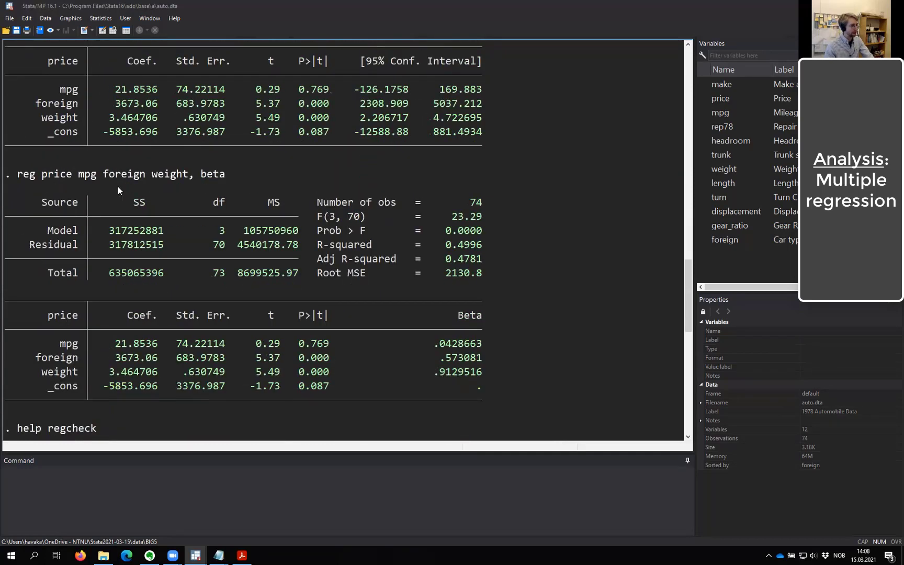
Step: Examine the beta option in reg price mpg foreign weight, beta and compare its Coef. and Beta columns for the predictors
drag(20, 178, 234, 178)
click(228, 178)
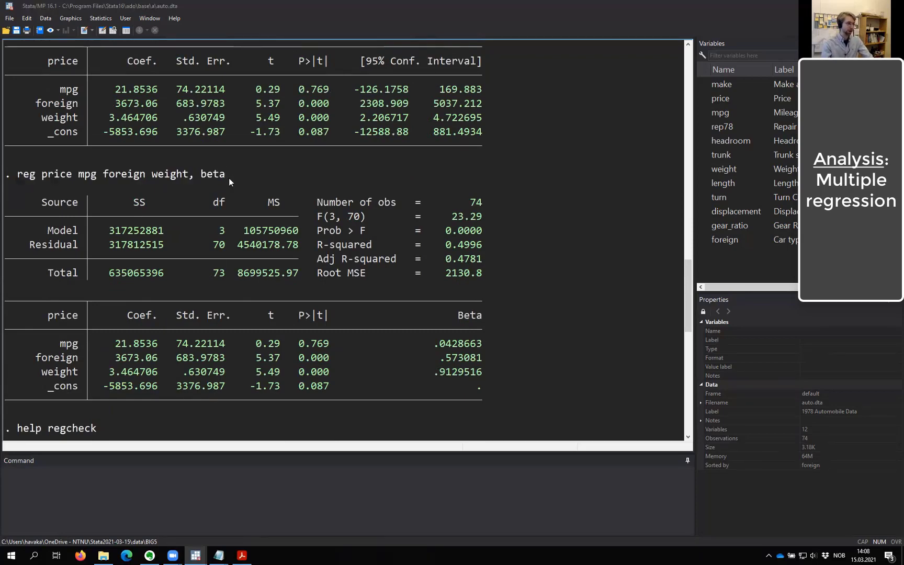
drag(203, 176, 217, 176)
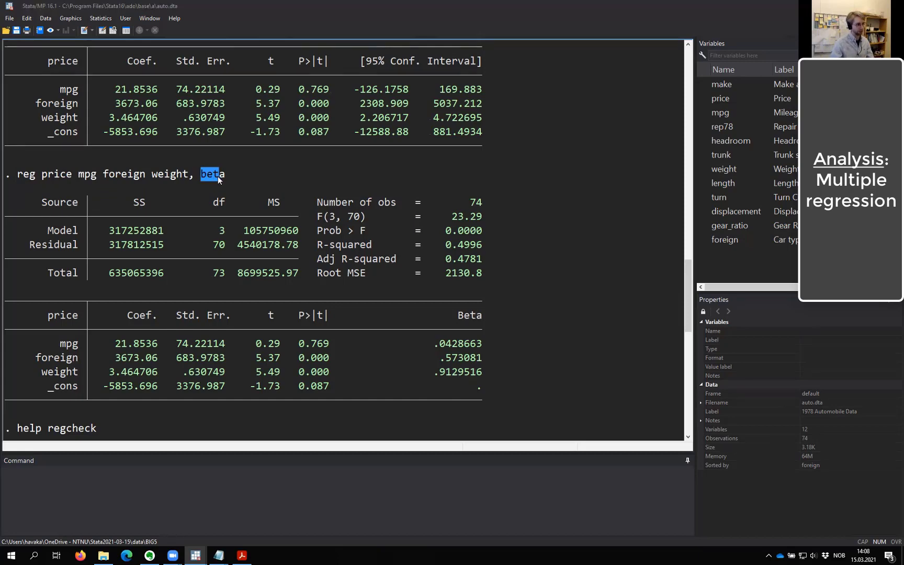
drag(118, 343, 141, 385)
click(144, 385)
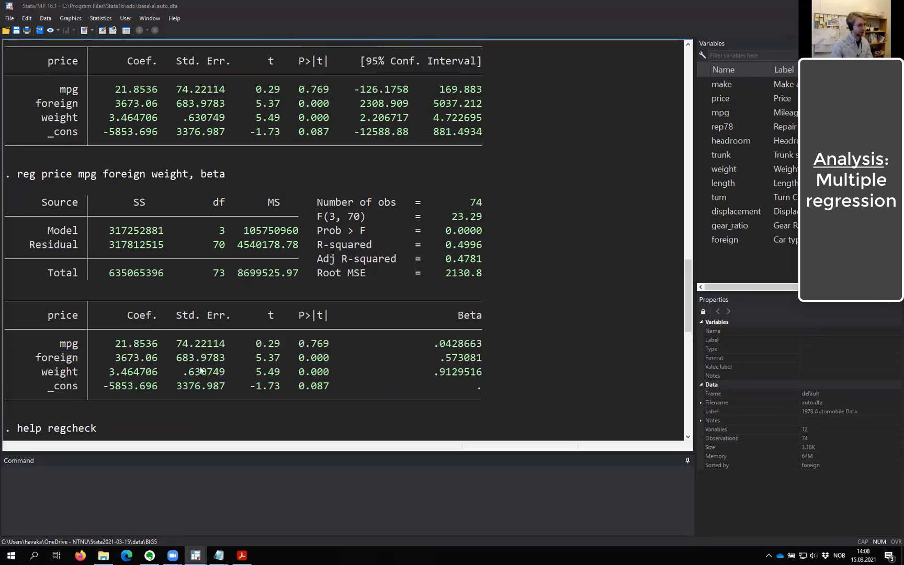
drag(434, 343, 478, 391)
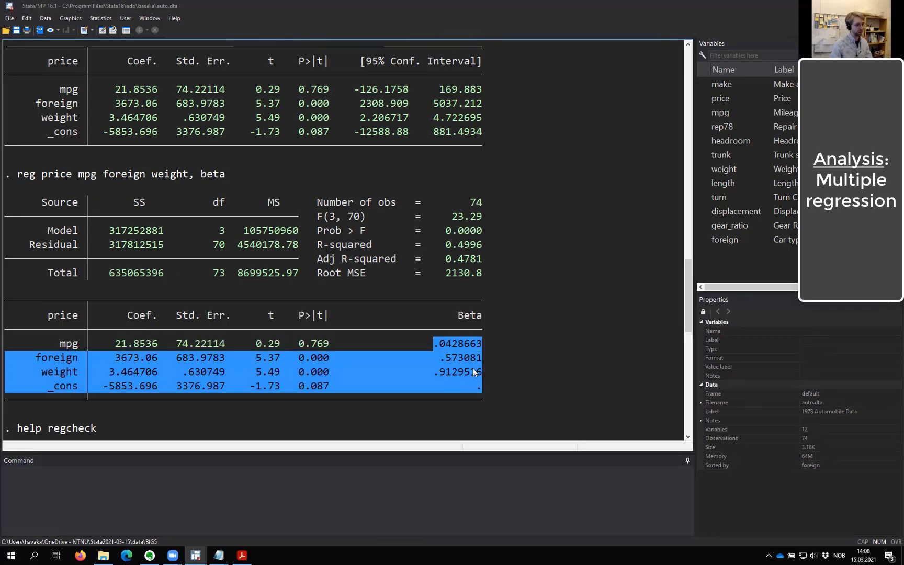
click(472, 368)
drag(459, 316, 480, 319)
click(509, 366)
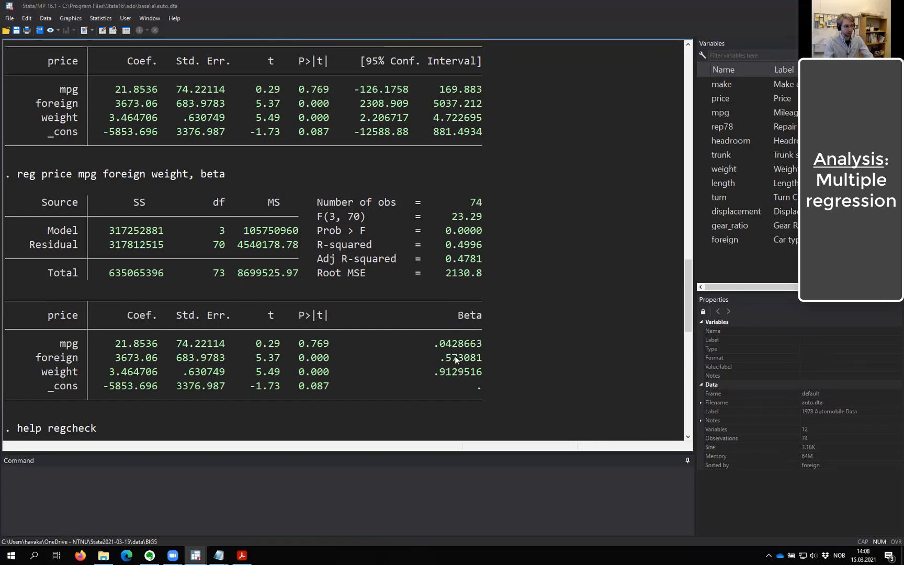
drag(481, 374, 435, 343)
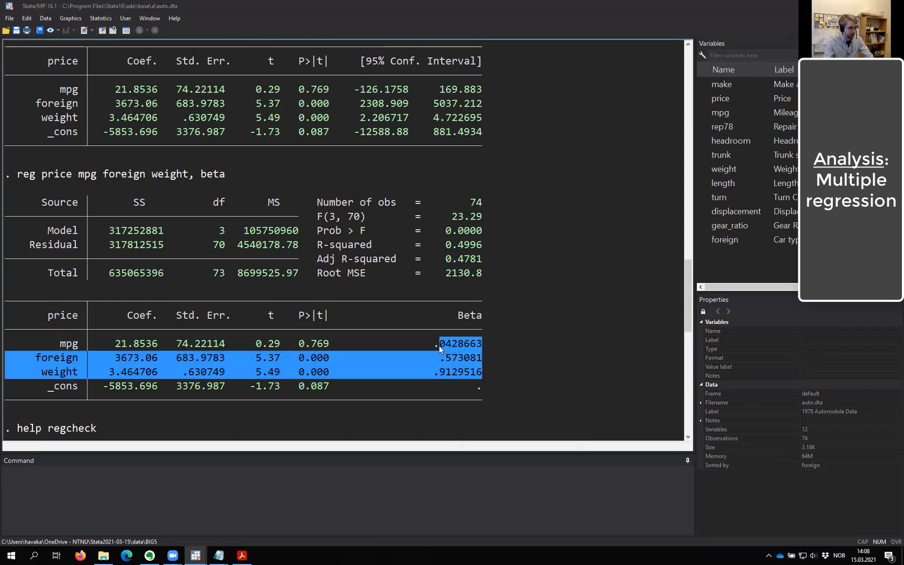
click(438, 360)
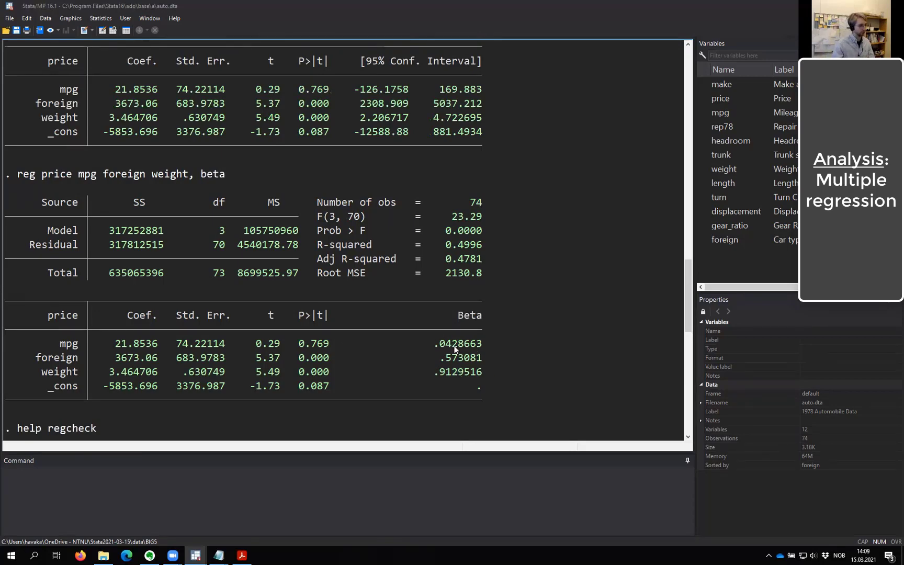
Step: Highlight the coefficient rows of the beta regression table and look back over the regcheck assumption results
drag(115, 326, 134, 386)
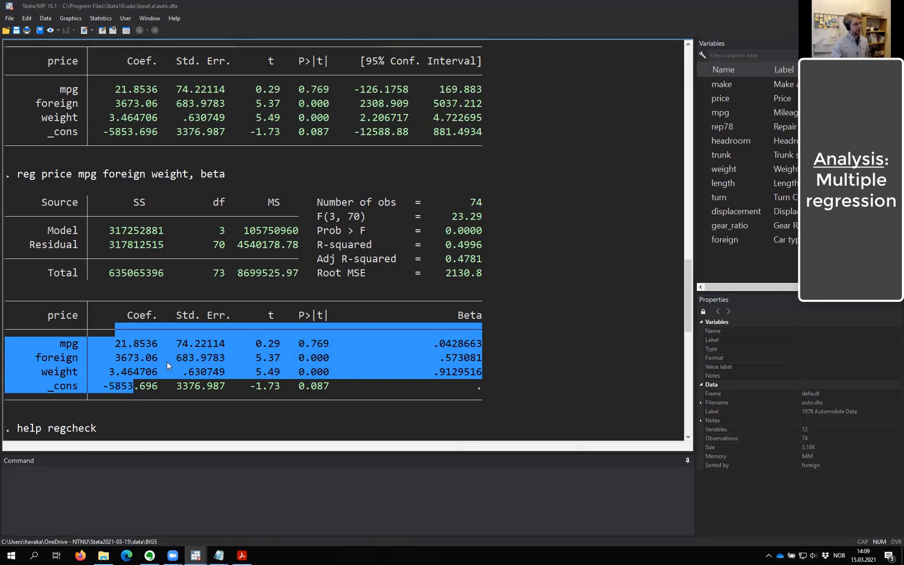
click(142, 357)
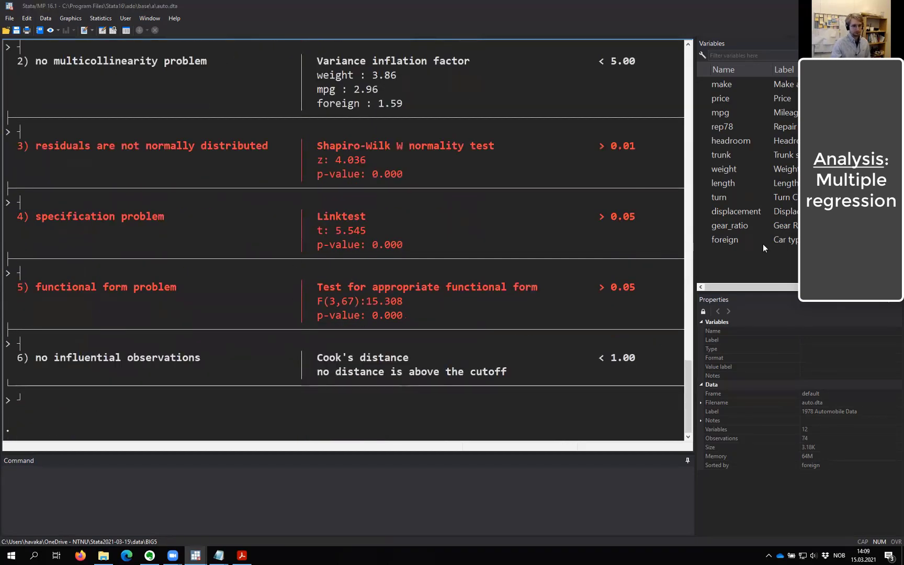
scroll(336, 267, up, 2)
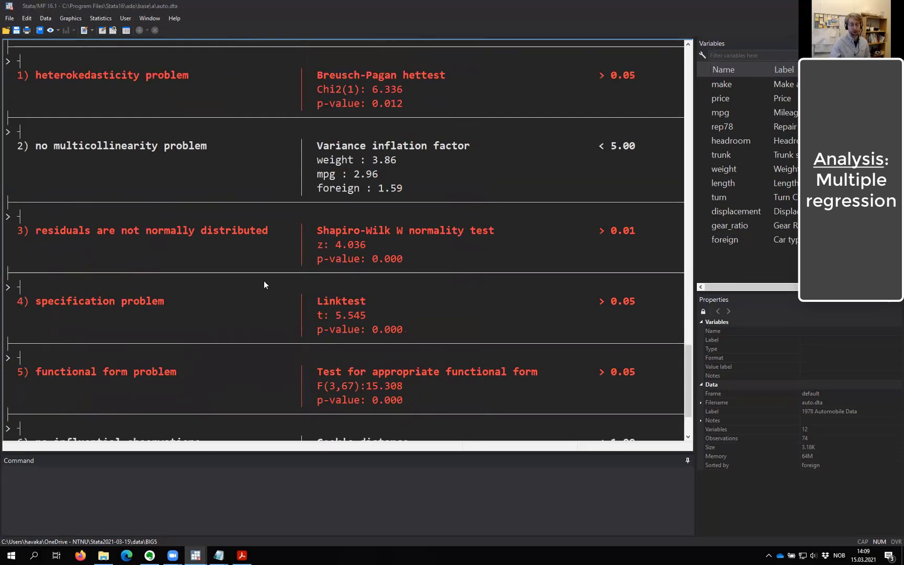
scroll(279, 224, down, 2)
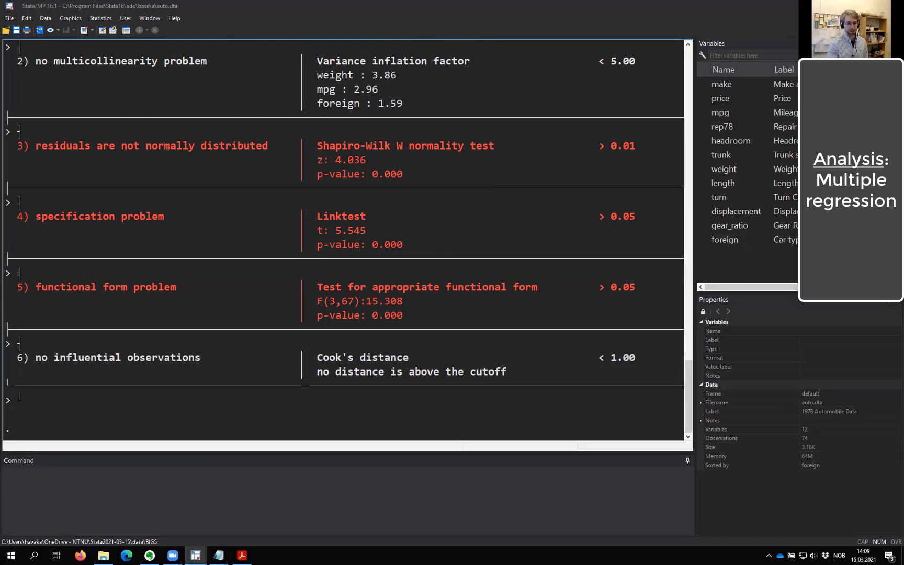
scroll(392, 359, up, 7)
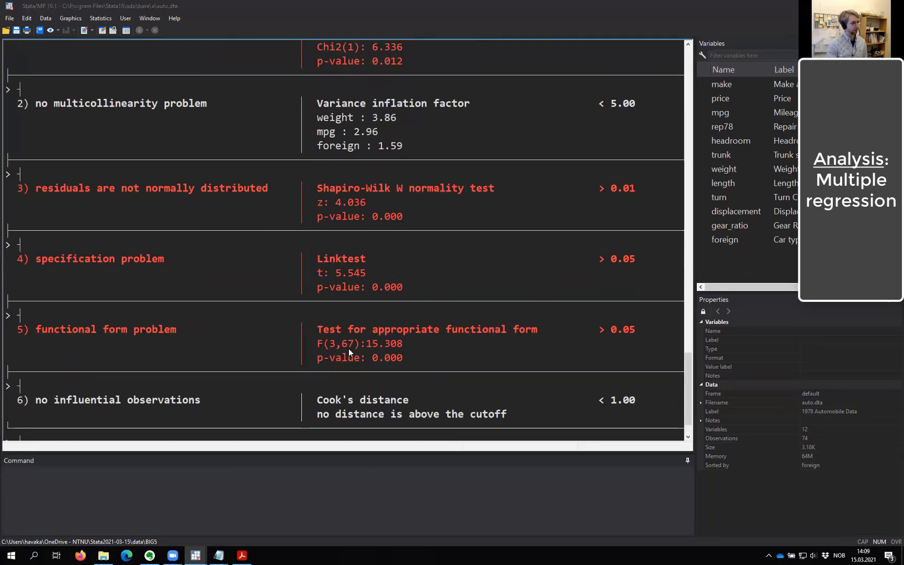
scroll(297, 344, up, 5)
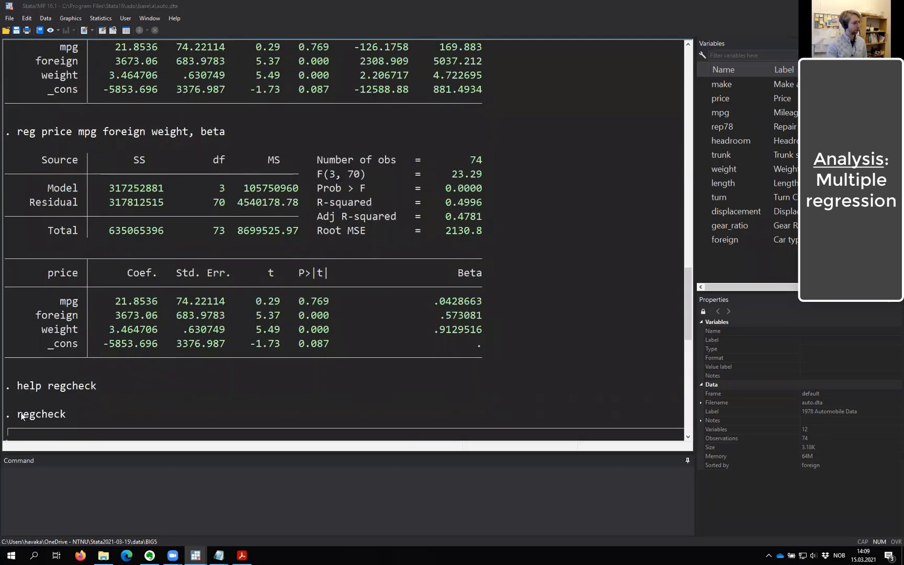
Step: Highlight the regcheck command in the output and look at the start of its assumption table
drag(19, 415, 65, 414)
click(63, 415)
scroll(68, 412, down, 2)
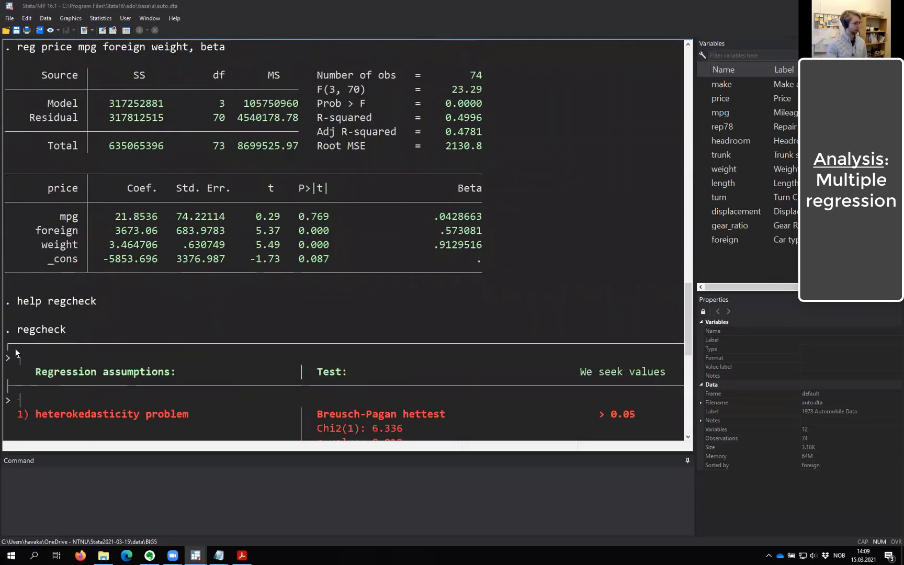
drag(18, 331, 69, 337)
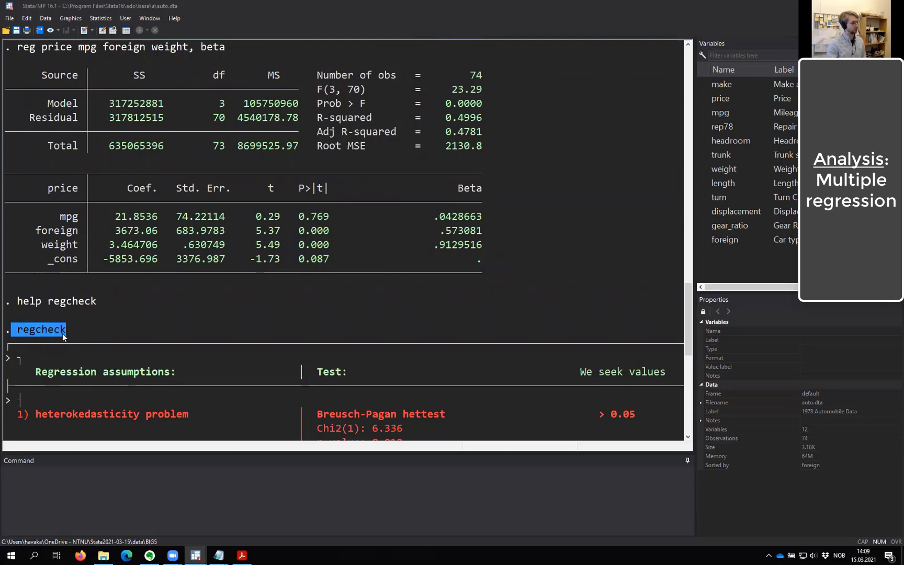
click(46, 327)
drag(21, 331, 69, 332)
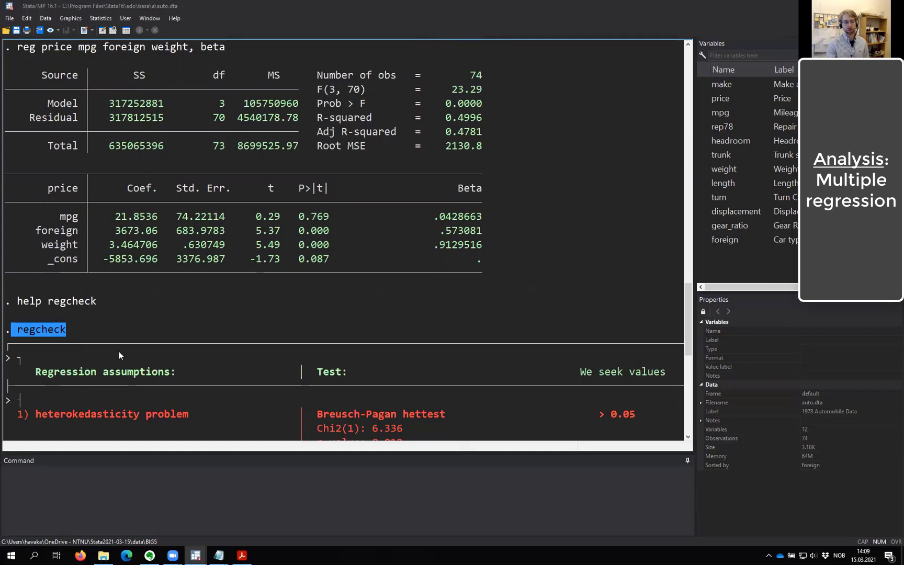
scroll(111, 378, down, 2)
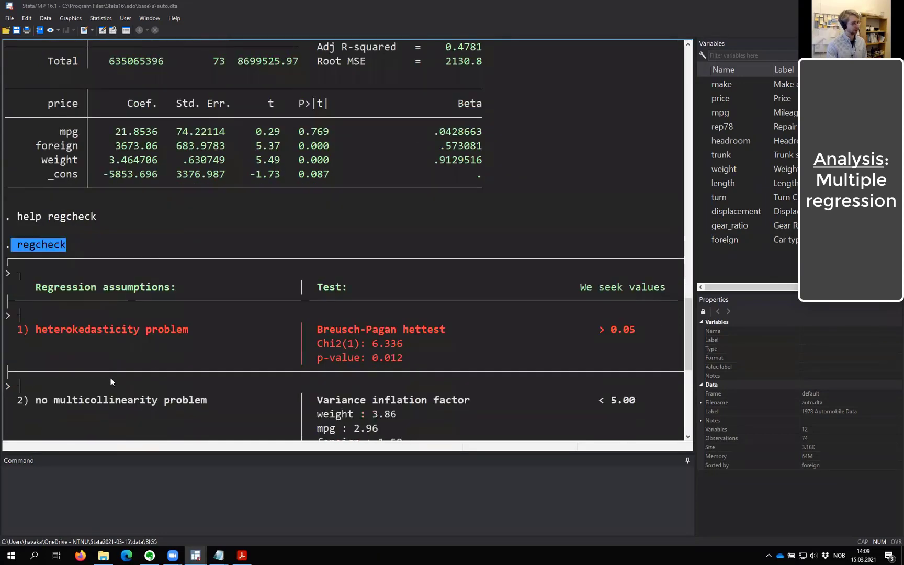
scroll(345, 335, up, 2)
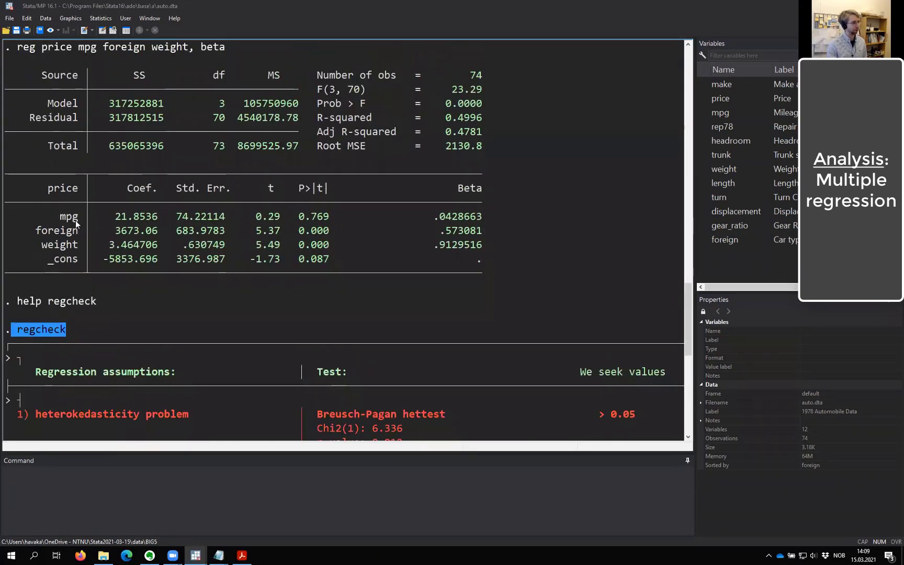
Step: Highlight the predictor and constant rows of the beta regression table, followed by the regcheck command beneath it
drag(54, 214, 486, 259)
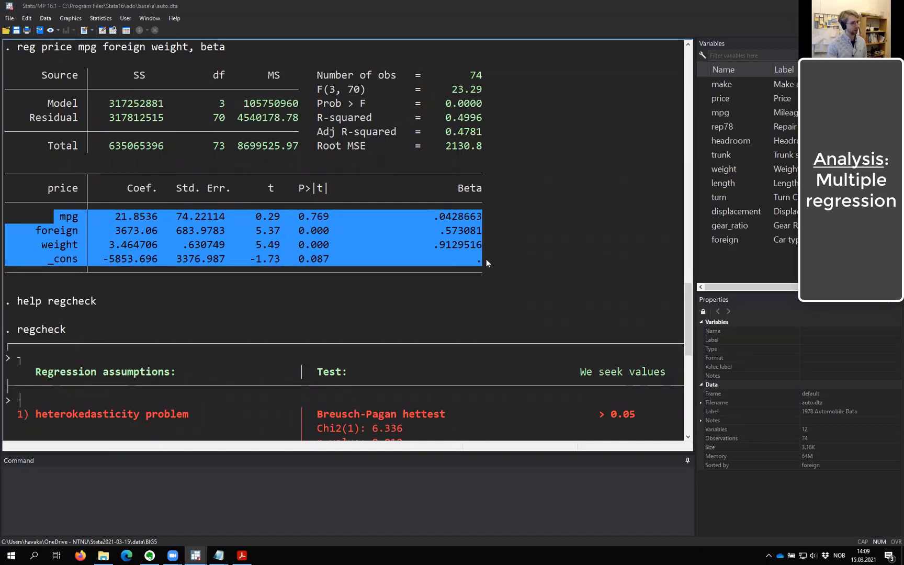
click(125, 229)
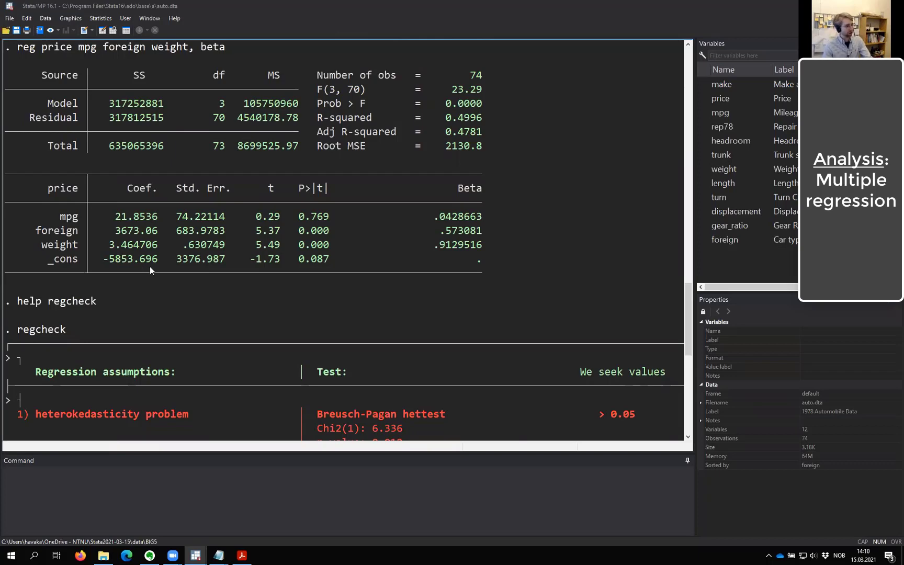
drag(11, 331, 62, 330)
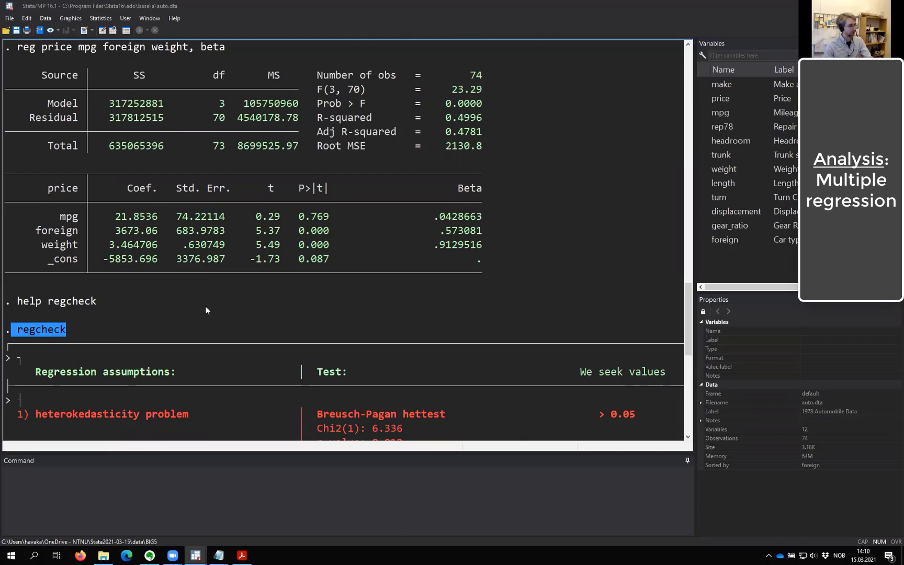
scroll(182, 317, up, 1)
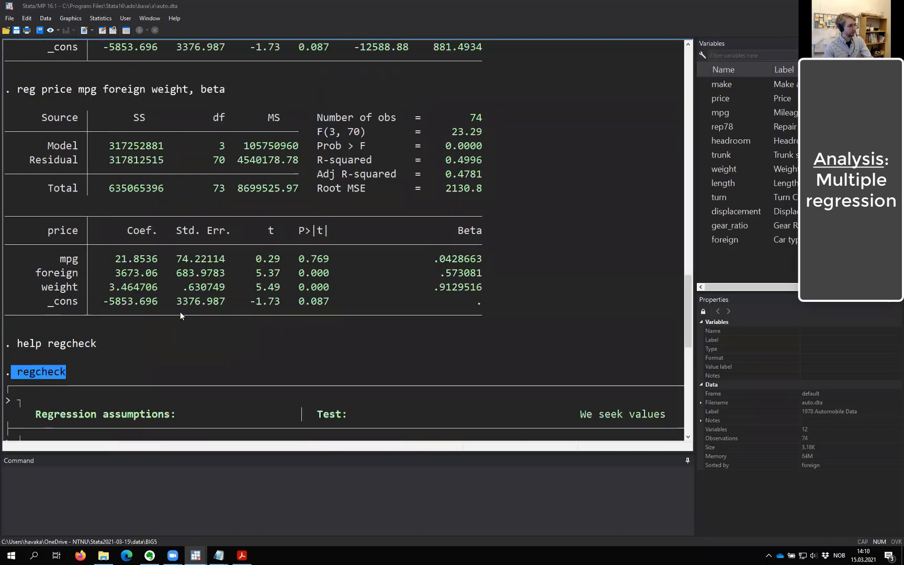
scroll(180, 315, down, 1)
click(62, 331)
scroll(59, 413, up, 1)
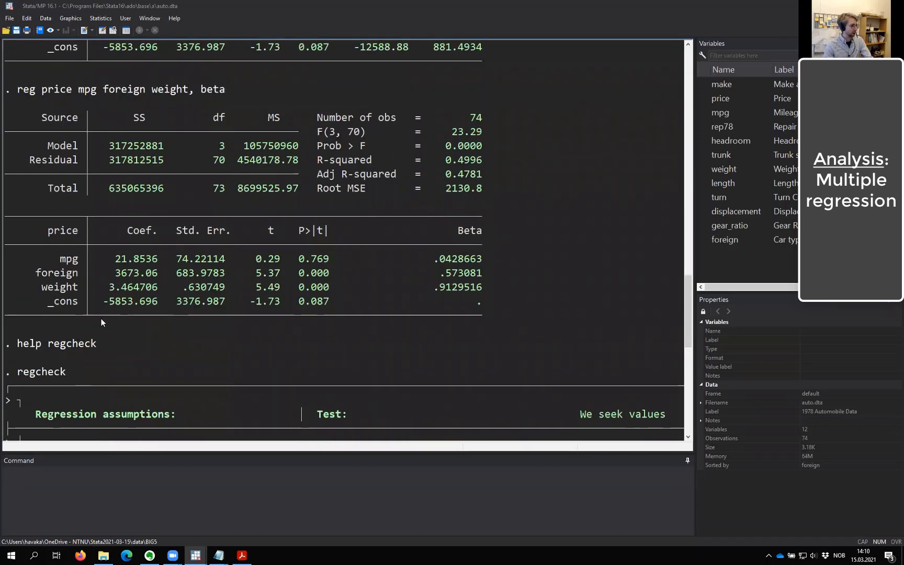
drag(18, 372, 71, 373)
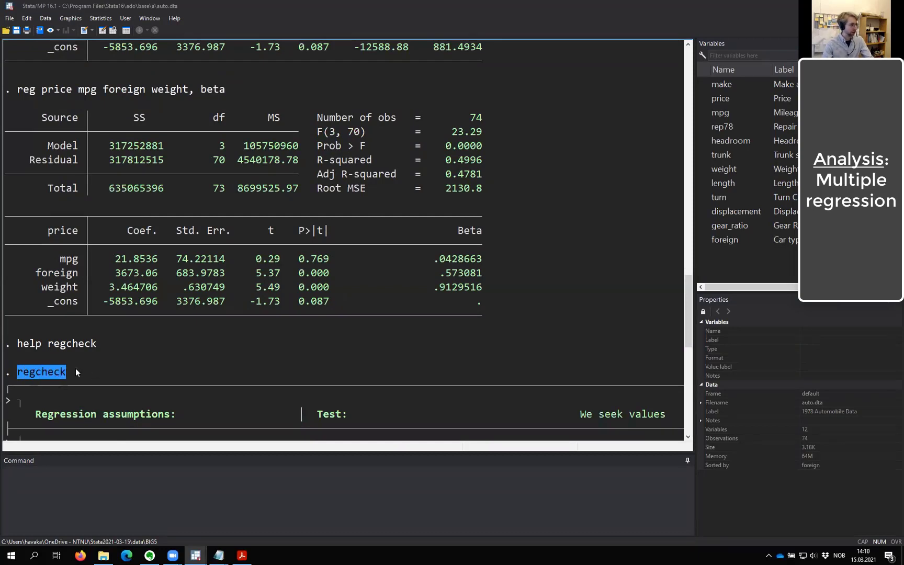
Step: Relate the price mpg foreign weight, beta specification to the regcheck command and its heteroskedasticity and multicollinearity checks
drag(42, 89, 226, 89)
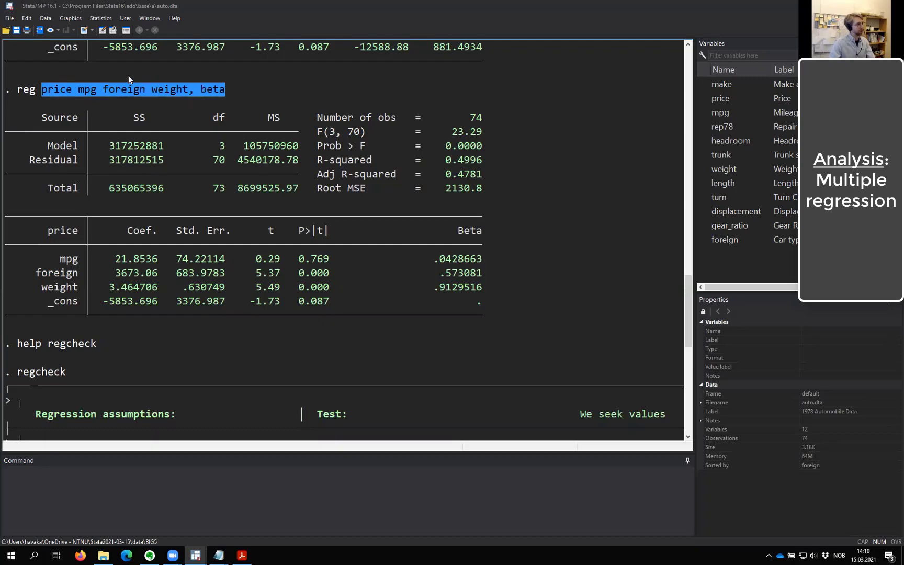
scroll(79, 347, down, 2)
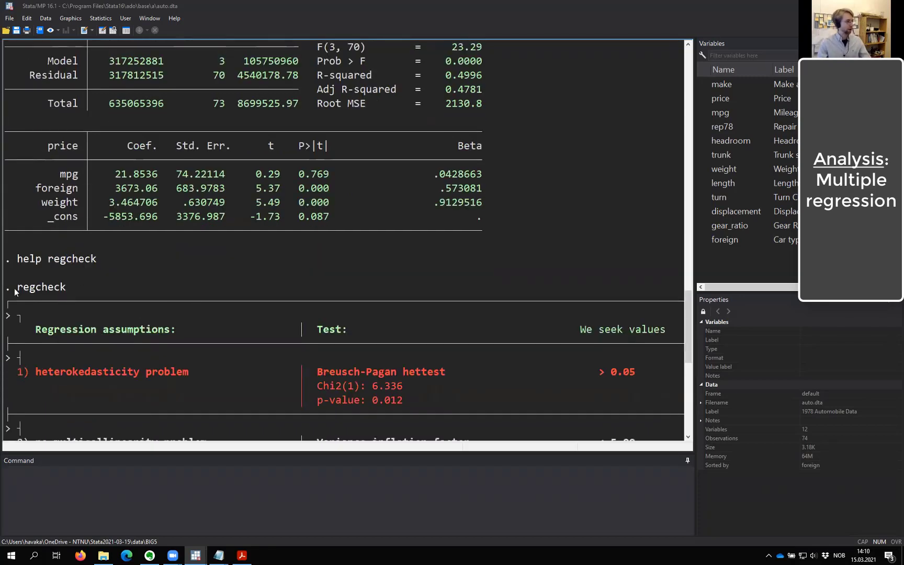
drag(17, 287, 62, 288)
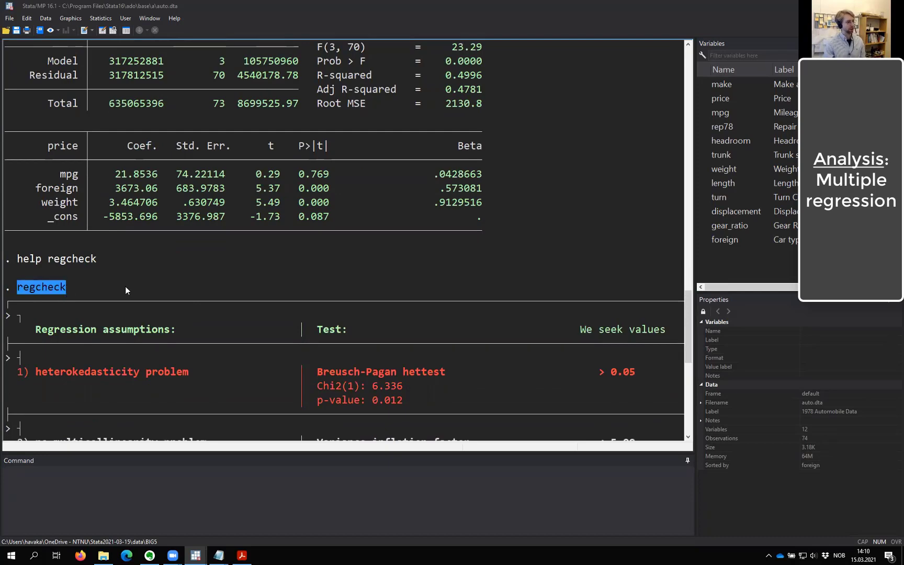
scroll(152, 313, up, 3)
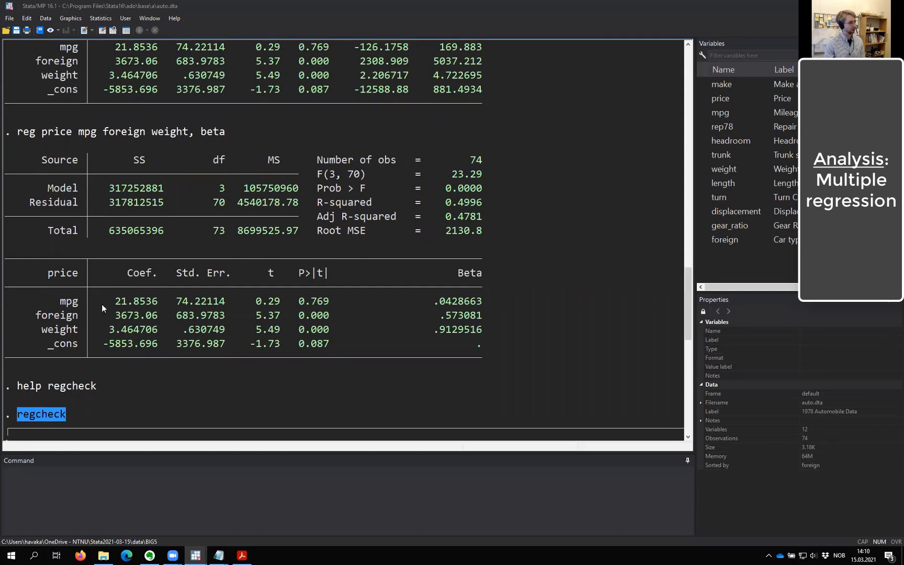
scroll(101, 303, down, 4)
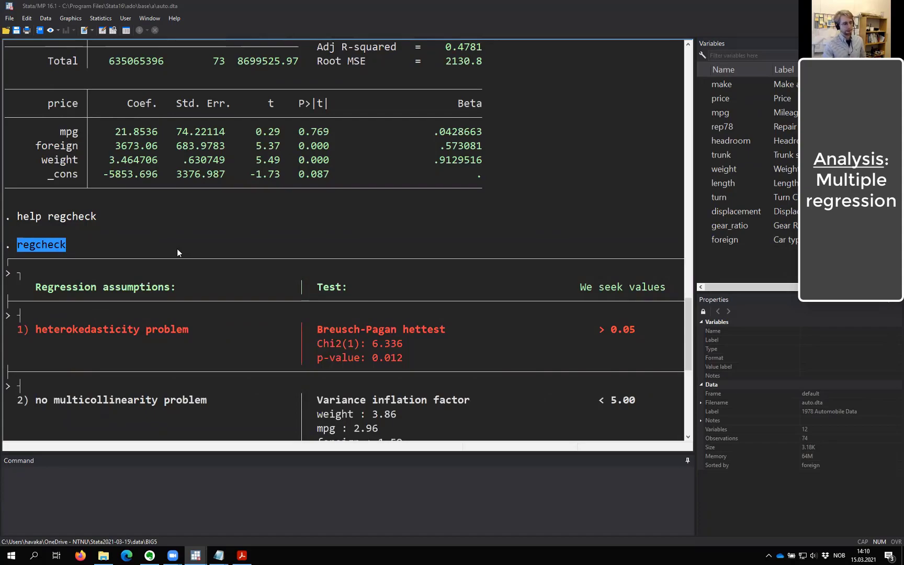
scroll(142, 362, down, 2)
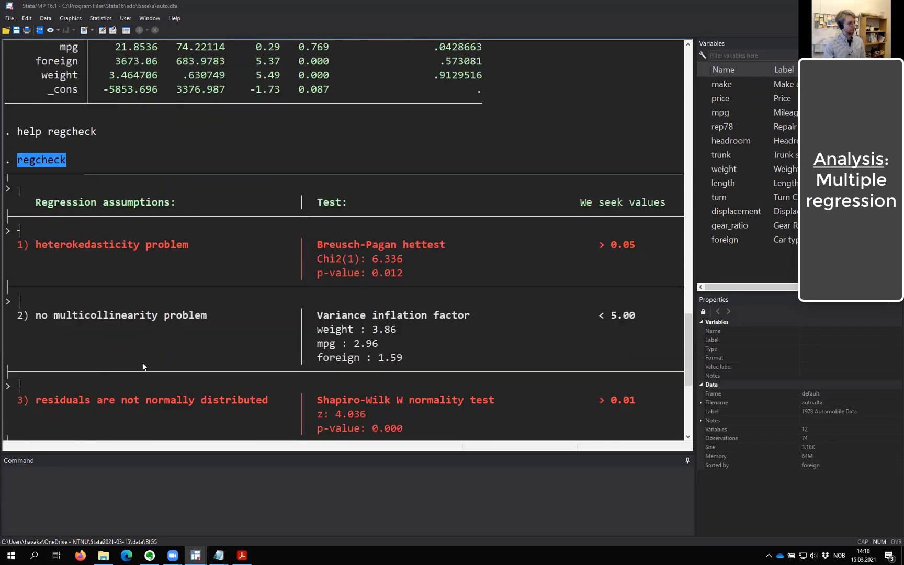
Step: Go back to the graph twoway (scatter price mpg) (lfit price mpg) command and examine its variable specification
scroll(256, 329, up, 11)
scroll(263, 341, up, 12)
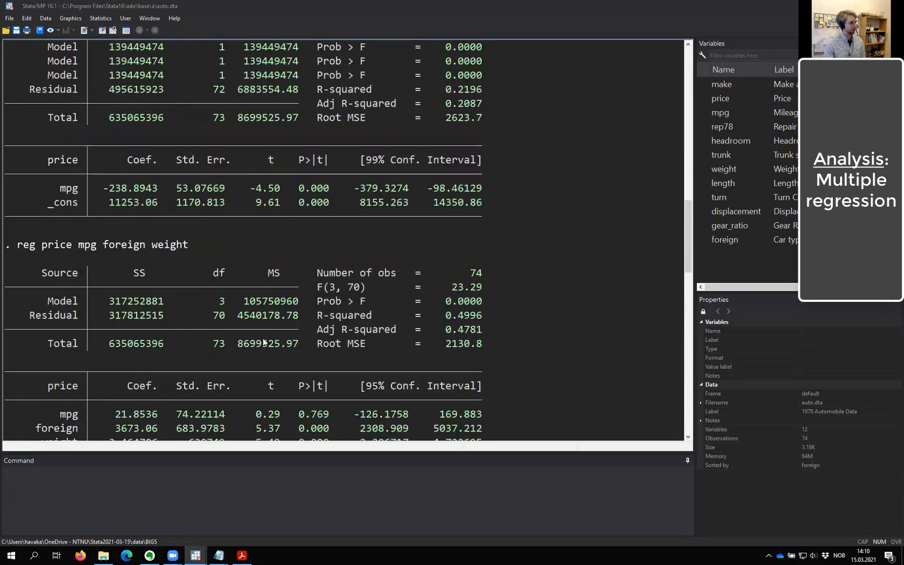
drag(12, 262, 295, 273)
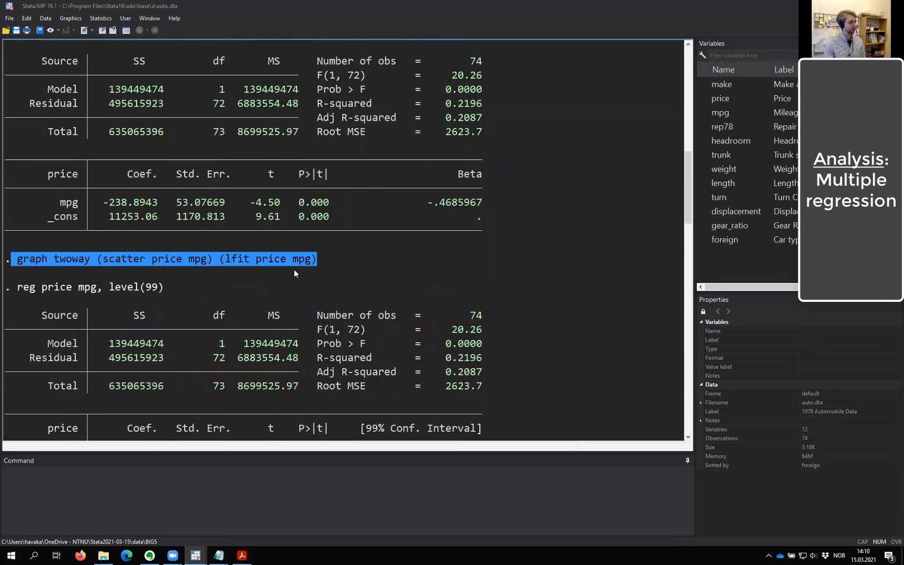
drag(17, 261, 242, 269)
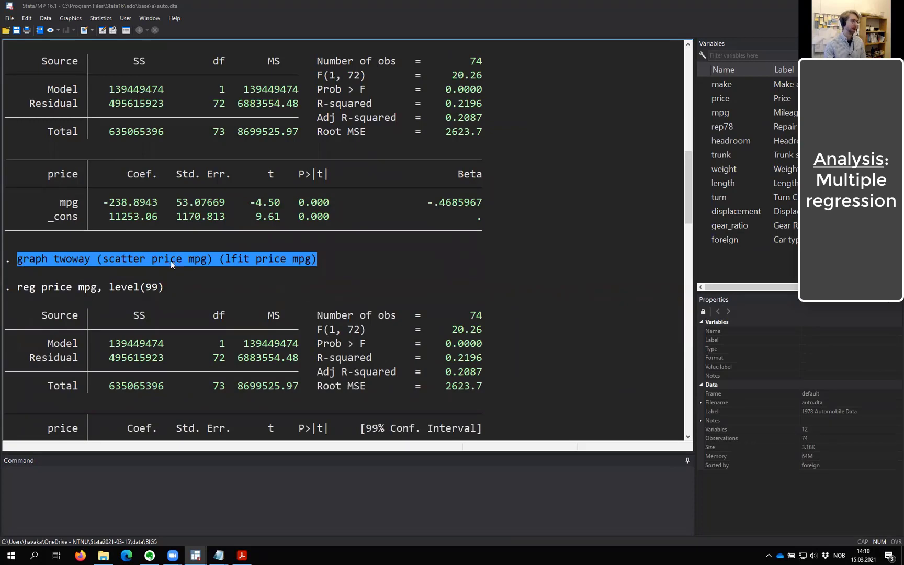
drag(158, 263, 155, 262)
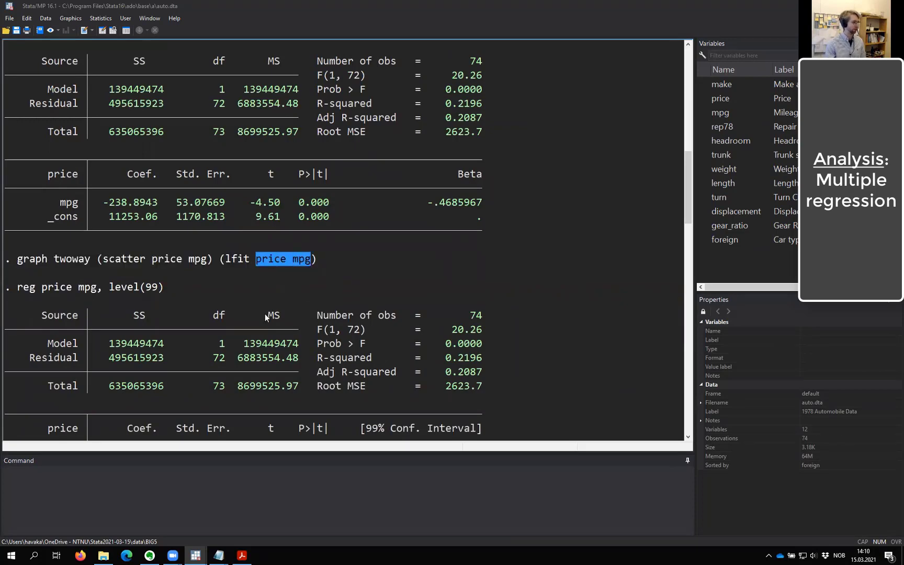
Step: Skim the outputs from the t-test to the multiple regression, highlighting reg price mpg foreign weight, beta and regcheck in the help command
scroll(264, 314, up, 14)
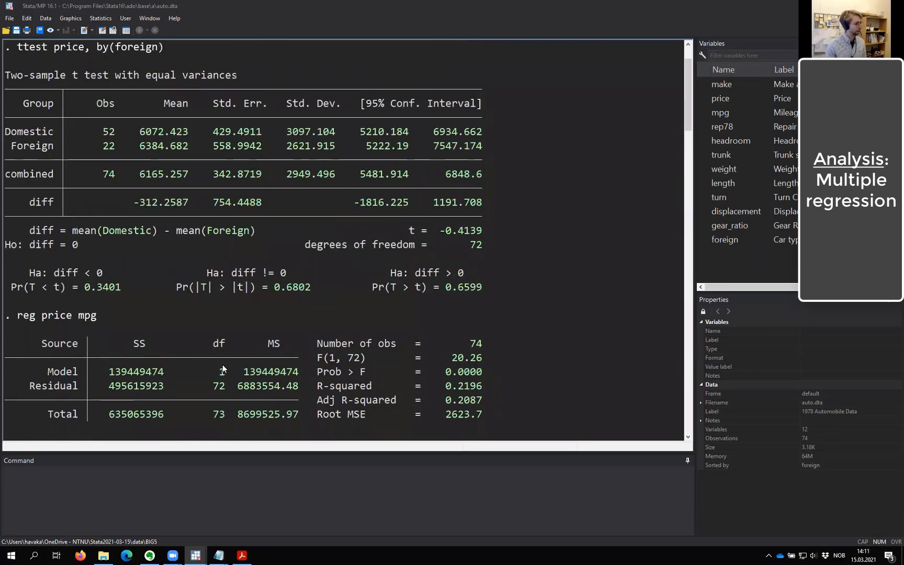
scroll(212, 360, down, 20)
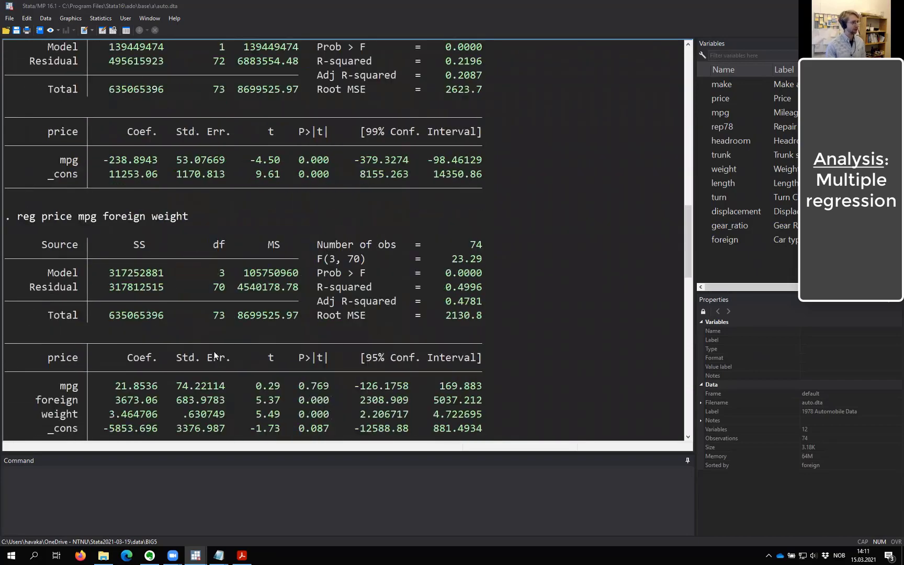
scroll(213, 358, down, 4)
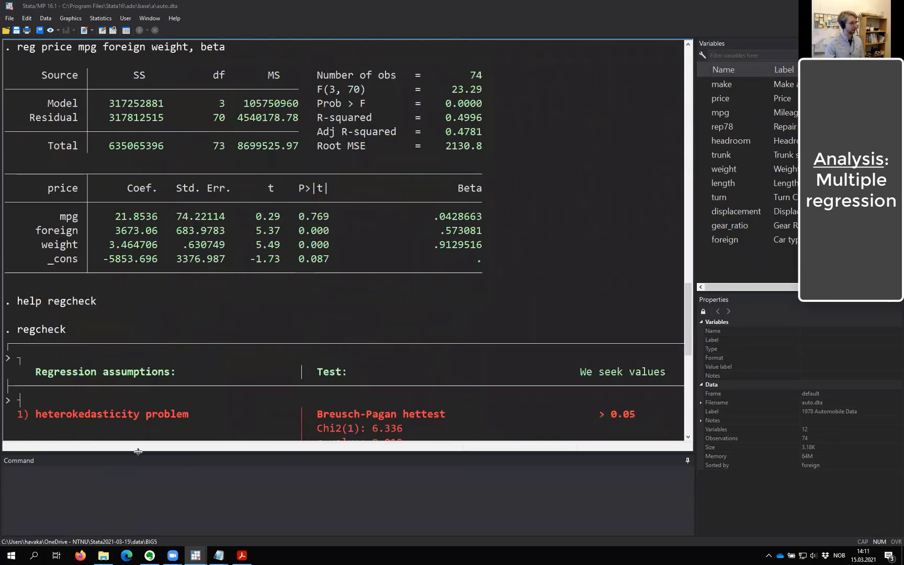
drag(53, 300, 110, 299)
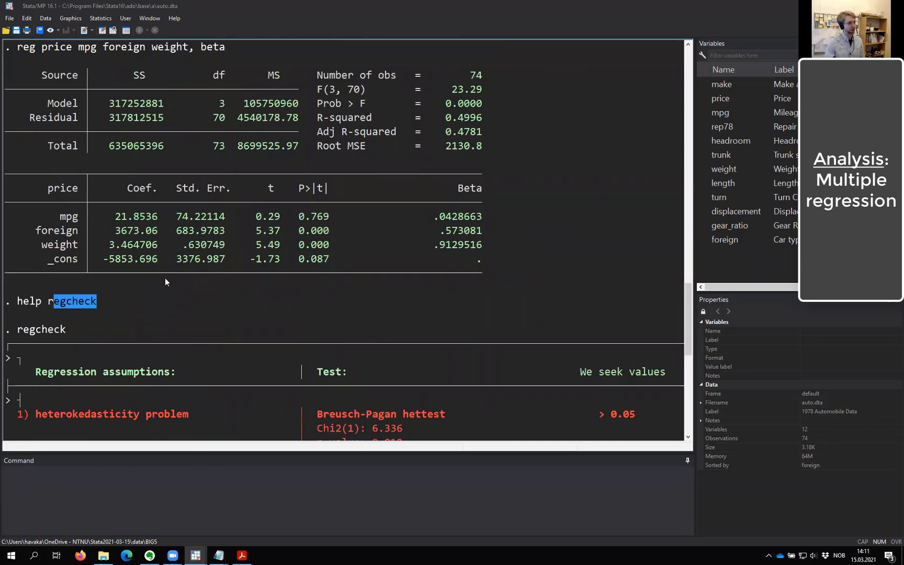
drag(29, 48, 235, 49)
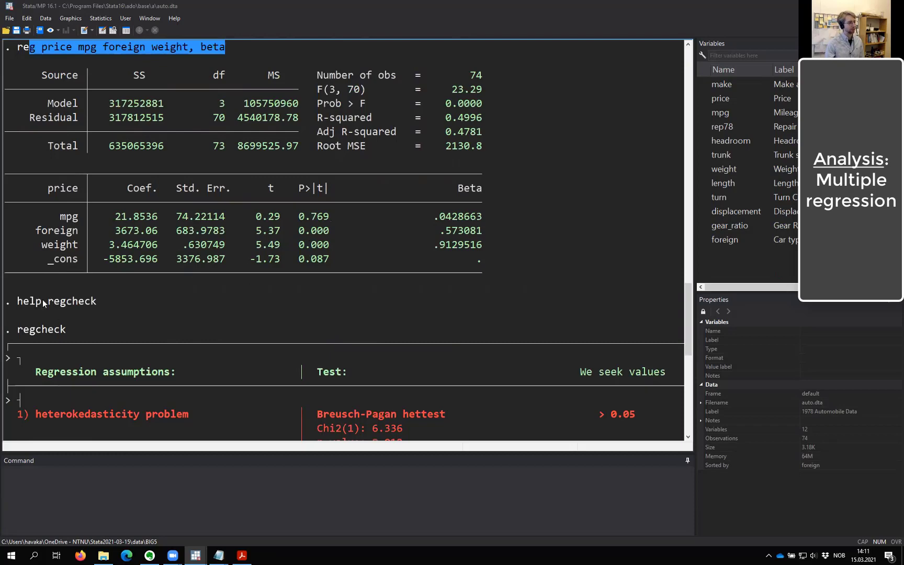
drag(46, 300, 113, 297)
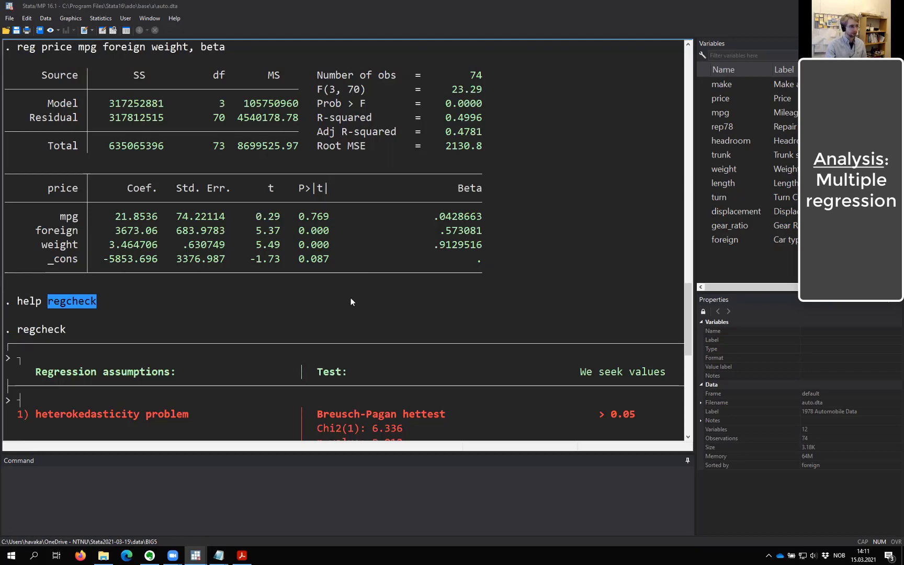
Step: Rerun the multiple regression of price on mpg, foreign and weight without the beta option
scroll(240, 315, down, 8)
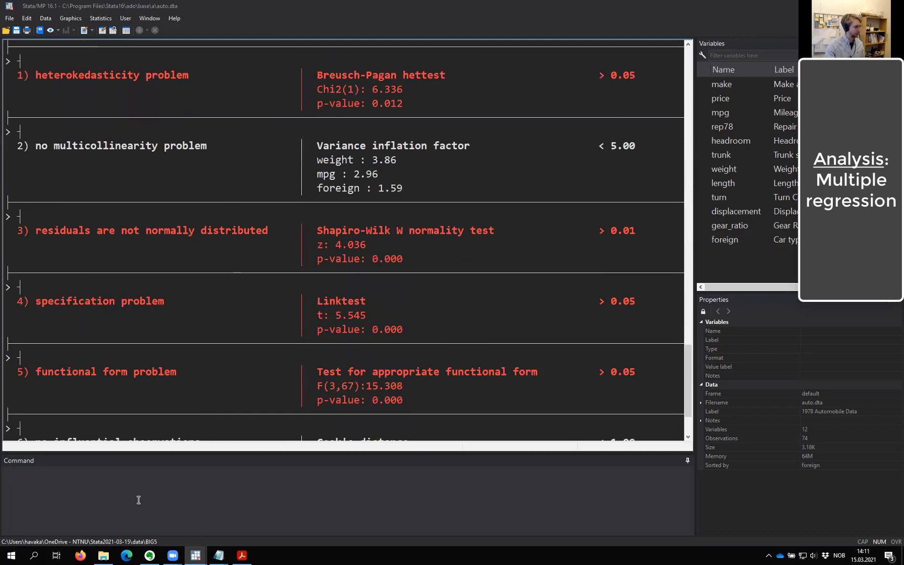
click(121, 478)
text(reg)
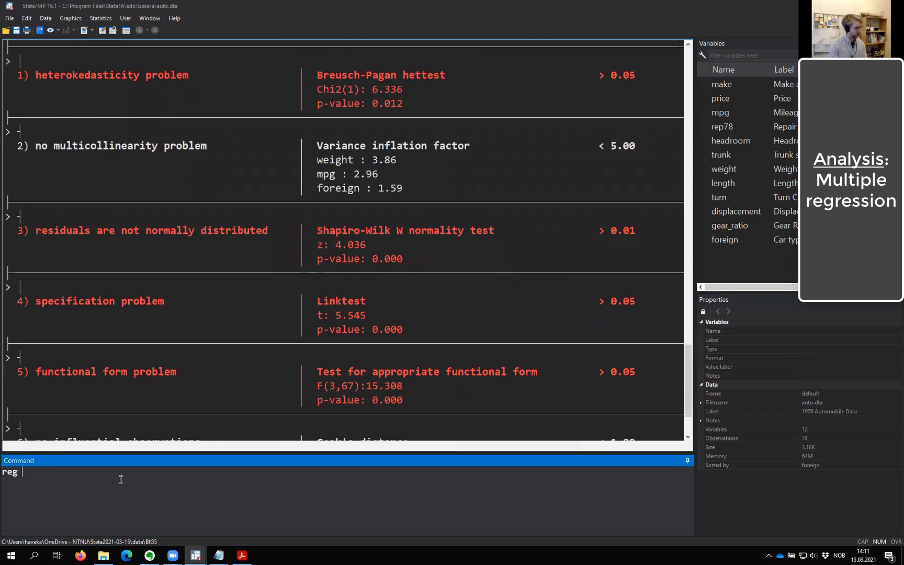
key(BackSpace)
key(BackSpace)
key(BackSpace)
key(Page_Up)
key(Page_Up)
key(Page_Up)
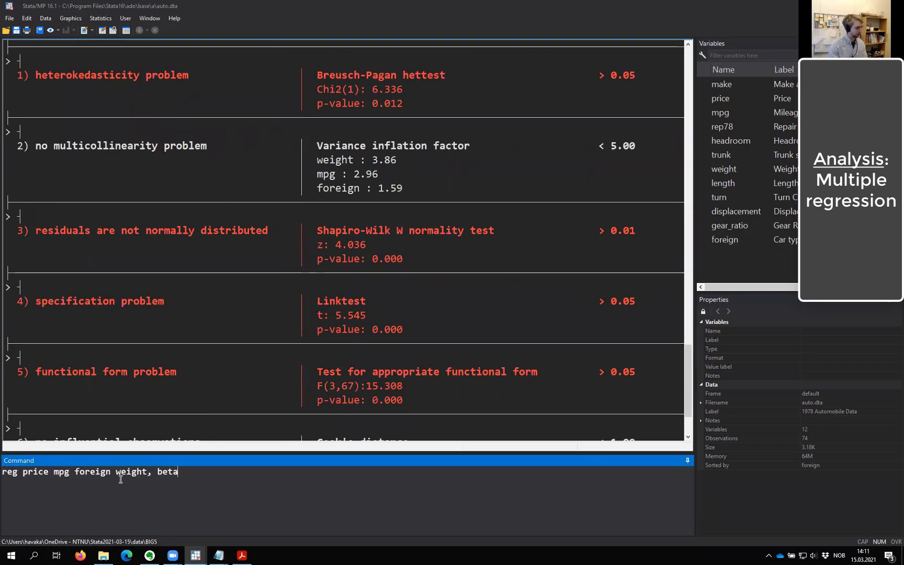
key(BackSpace)
key(BackSpace)
key(BackSpace)
key(BackSpace)
key(BackSpace)
key(BackSpace)
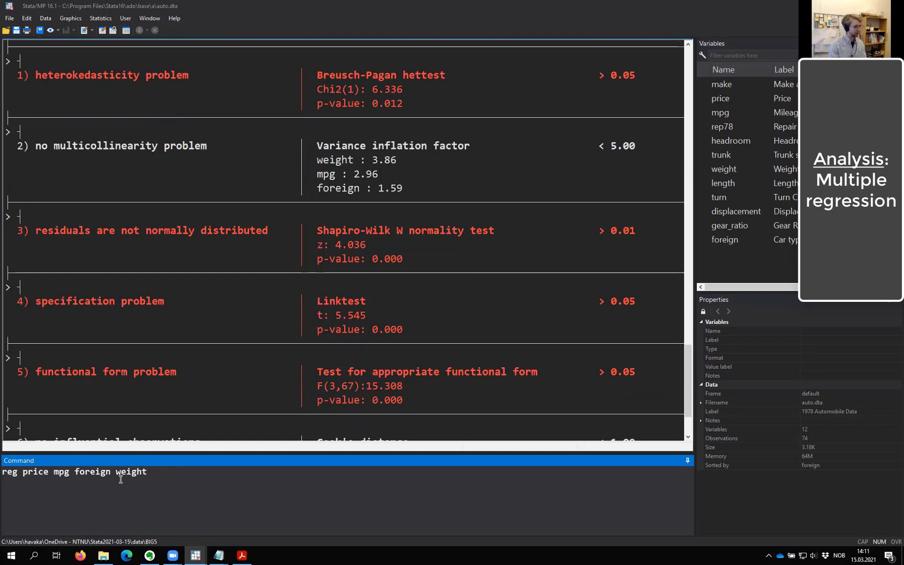
key(Return)
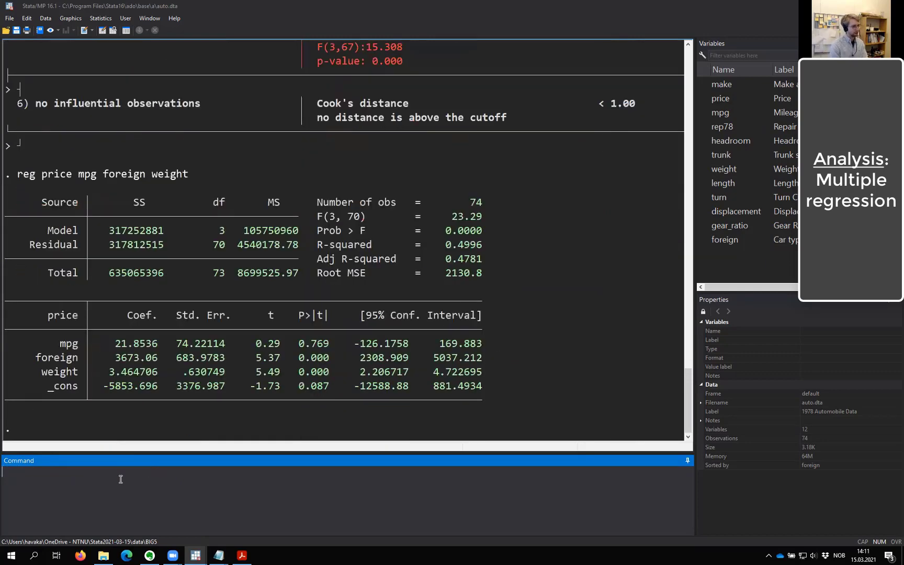
Step: Highlight the 95% confidence interval heading and the interval values in the coefficient table
drag(365, 314, 474, 320)
drag(483, 388, 372, 348)
click(370, 364)
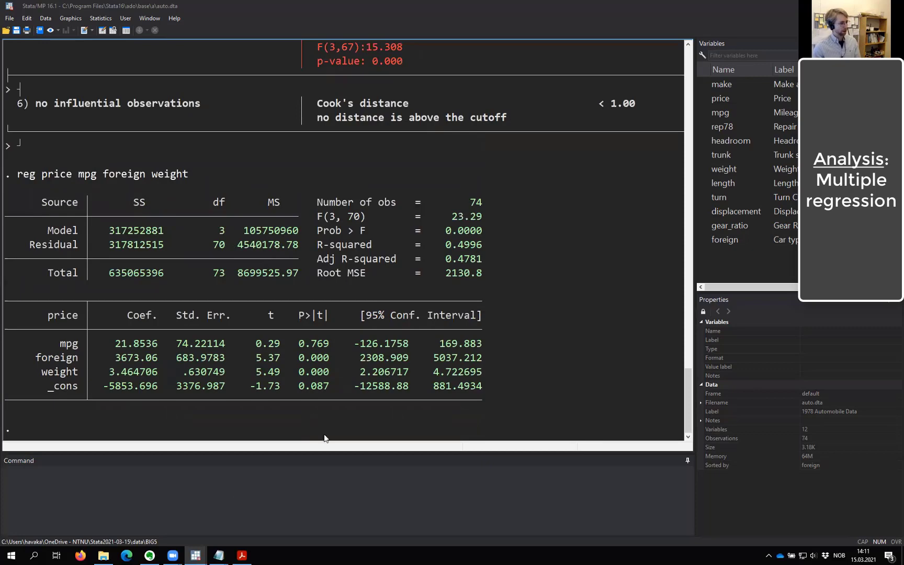
Step: Run reg price mpg foreign weight, beta again and highlight the Beta column that replaces the confidence intervals
click(214, 490)
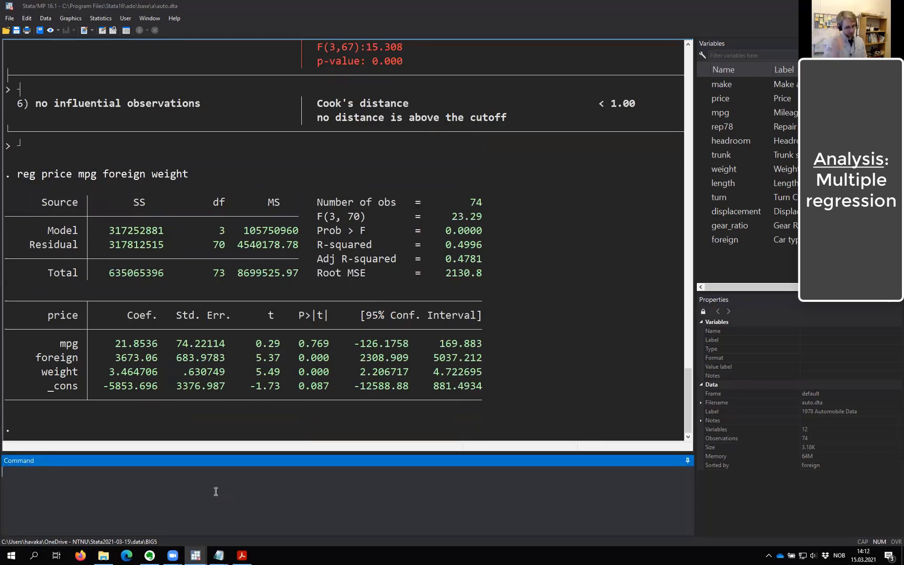
key(Page_Up)
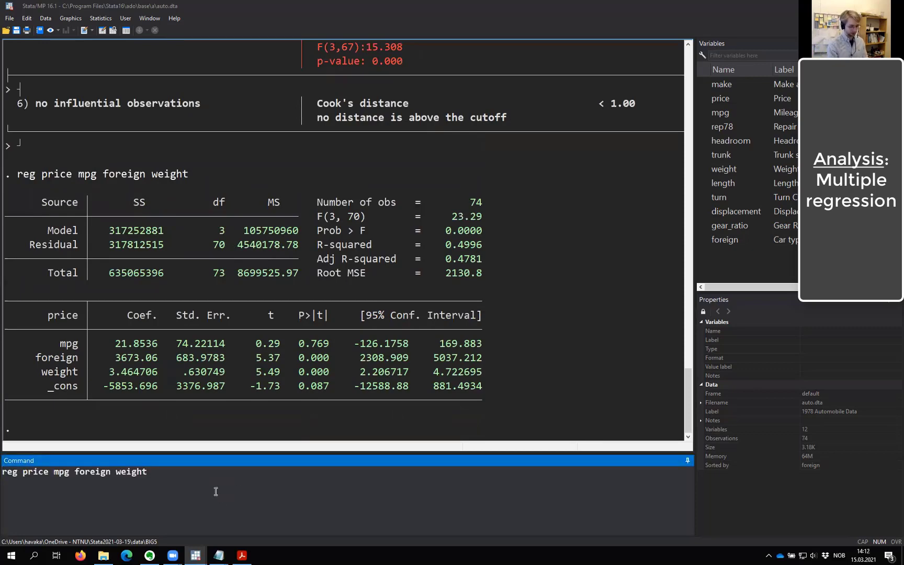
text(, beta)
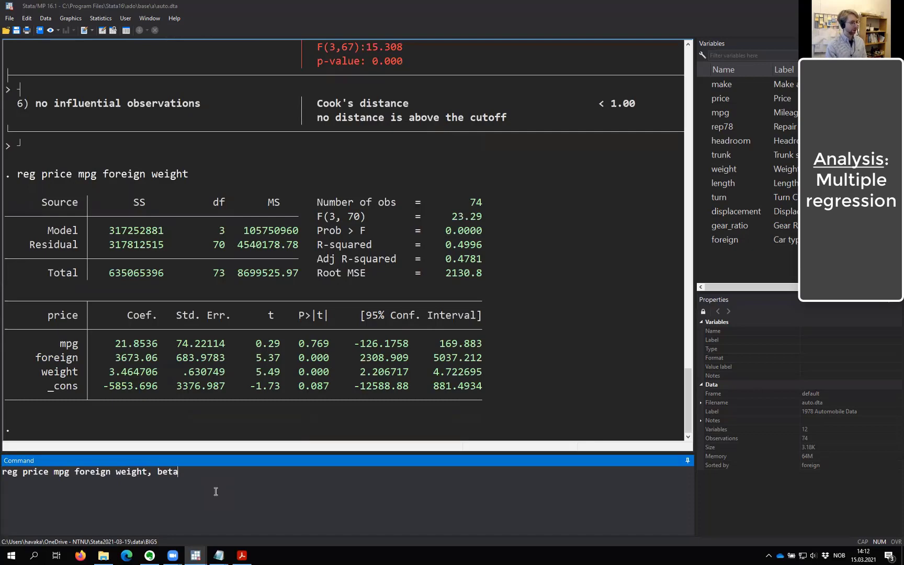
key(Return)
drag(473, 387, 367, 316)
click(412, 333)
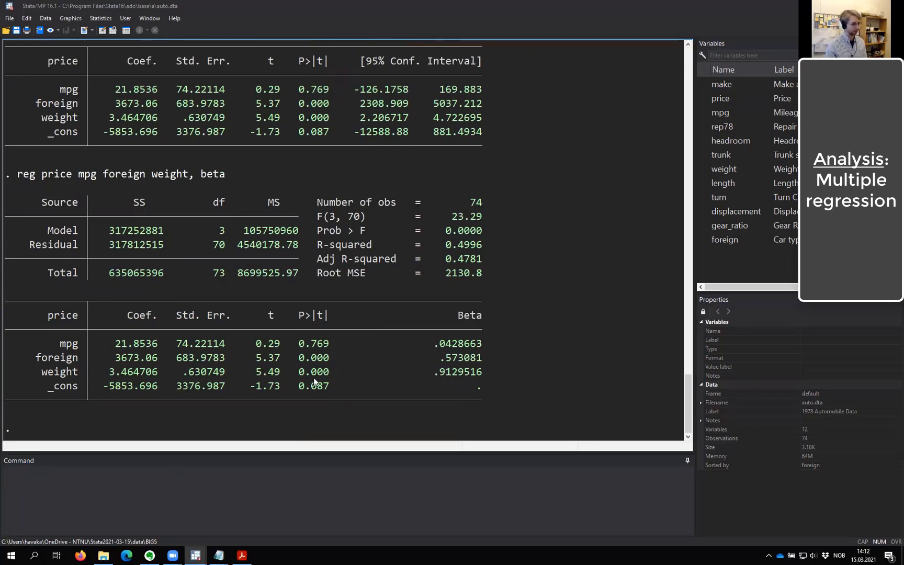
Step: Run reg price mpg foreign weight, beta level(99) and highlight the Beta column of its coefficient table
click(194, 496)
key(Page_Up)
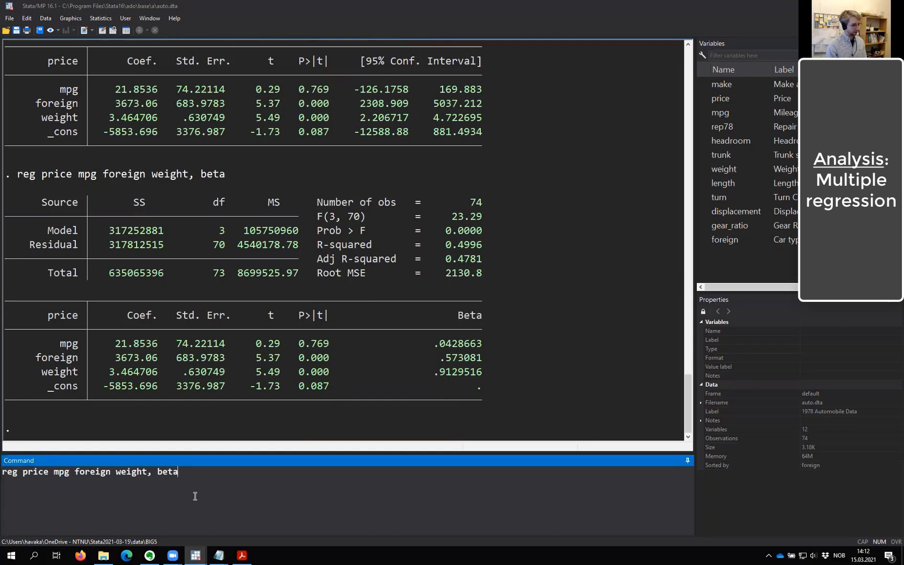
text(le)
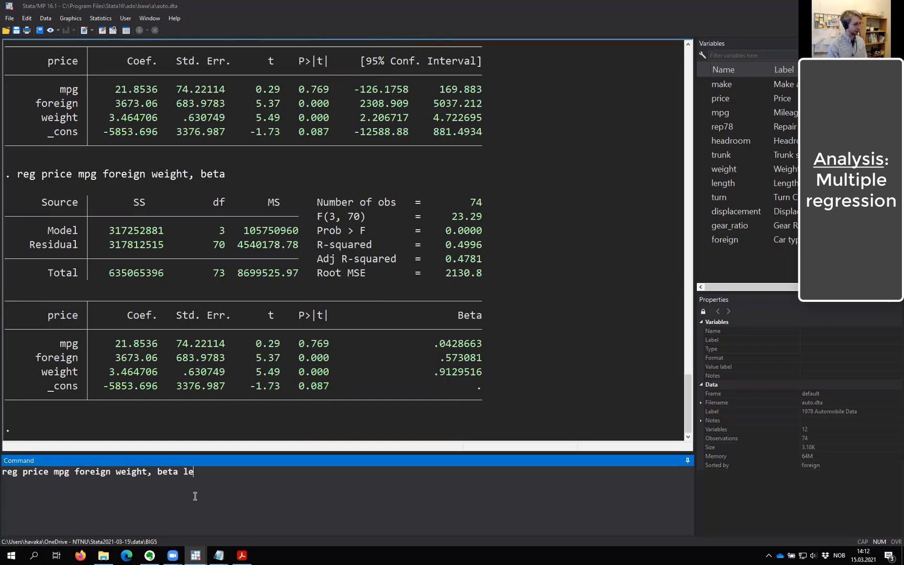
text(vel()
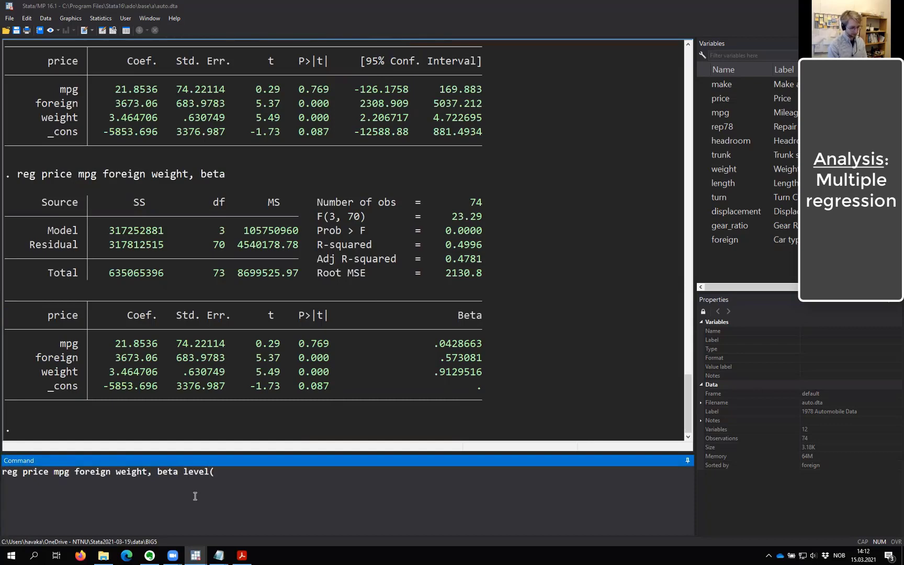
text(99))
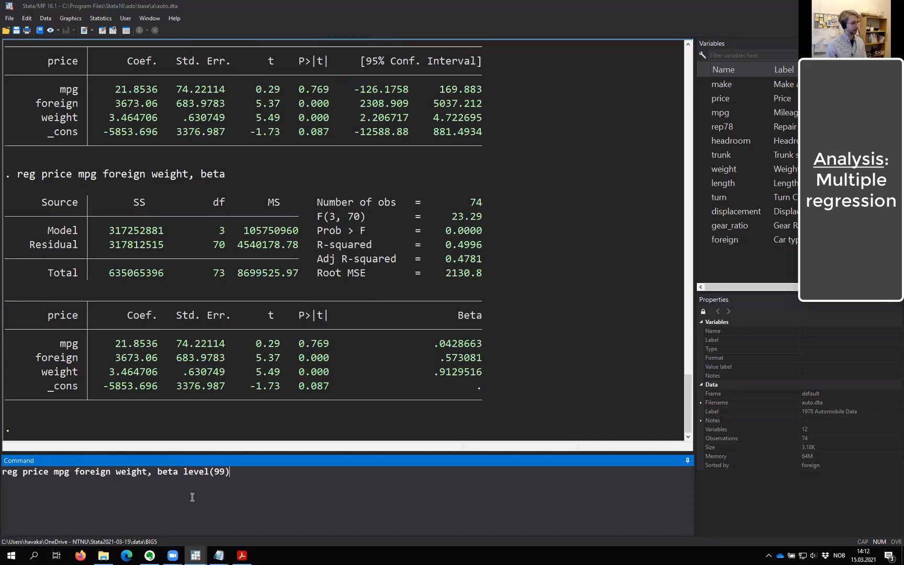
key(Return)
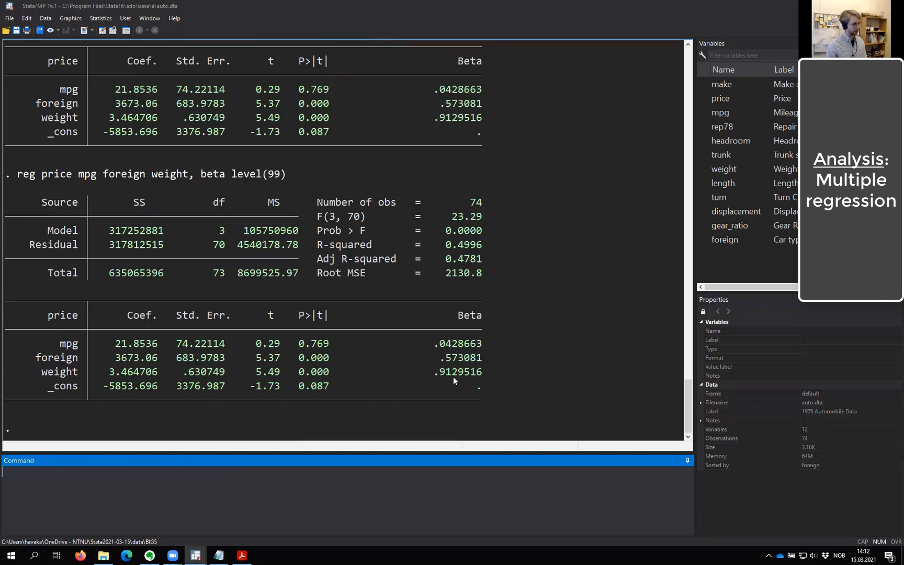
drag(477, 387, 454, 320)
click(453, 320)
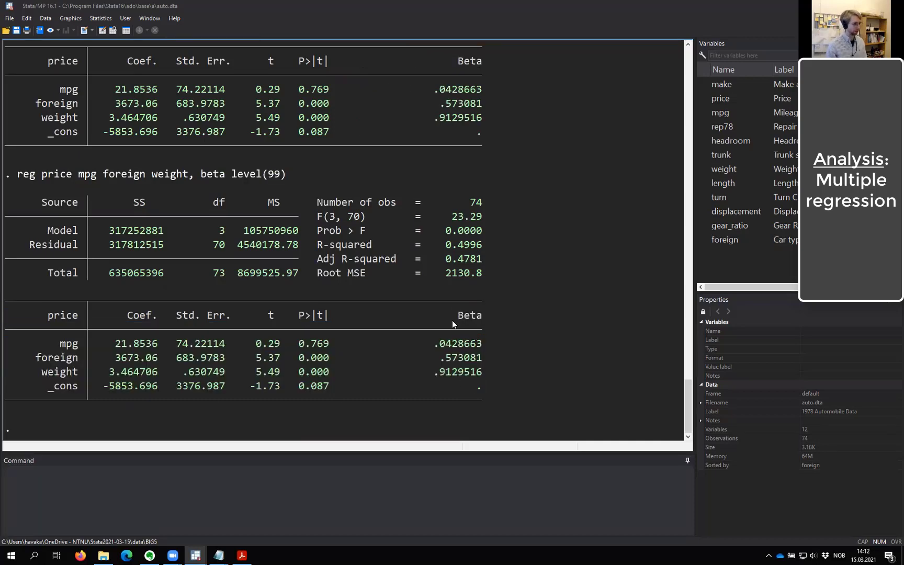
Step: Open the help page for reg and highlight its Linear regression title
click(267, 496)
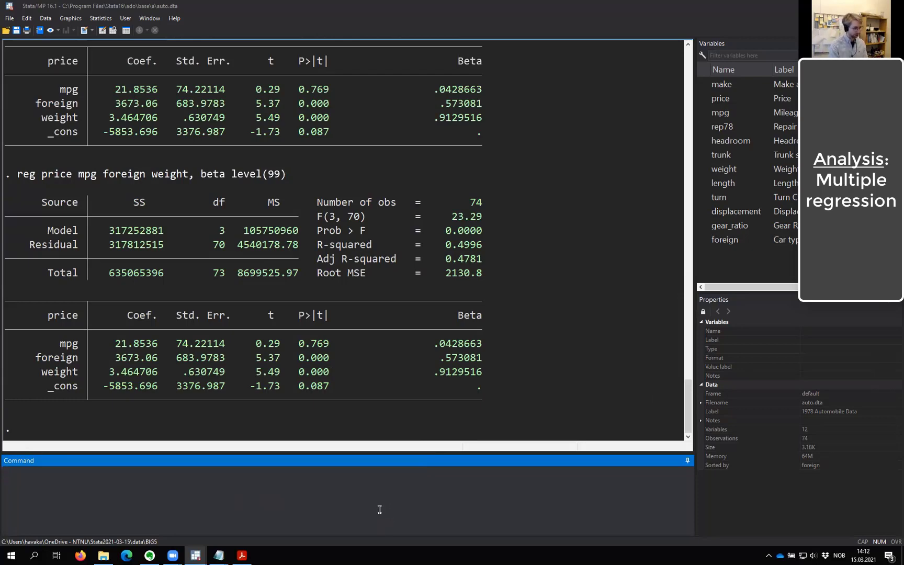
text(h)
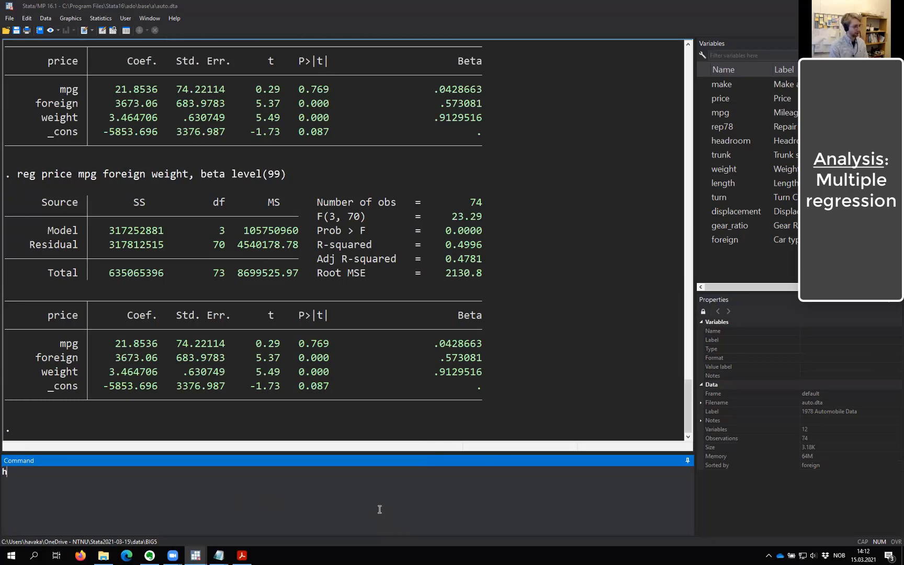
text(elp reg)
key(Return)
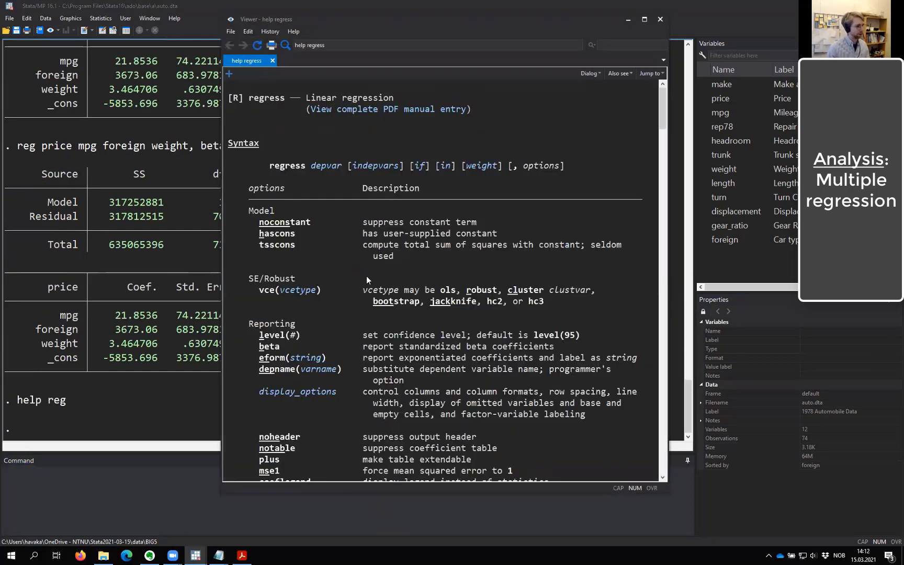
drag(313, 98, 397, 106)
click(315, 142)
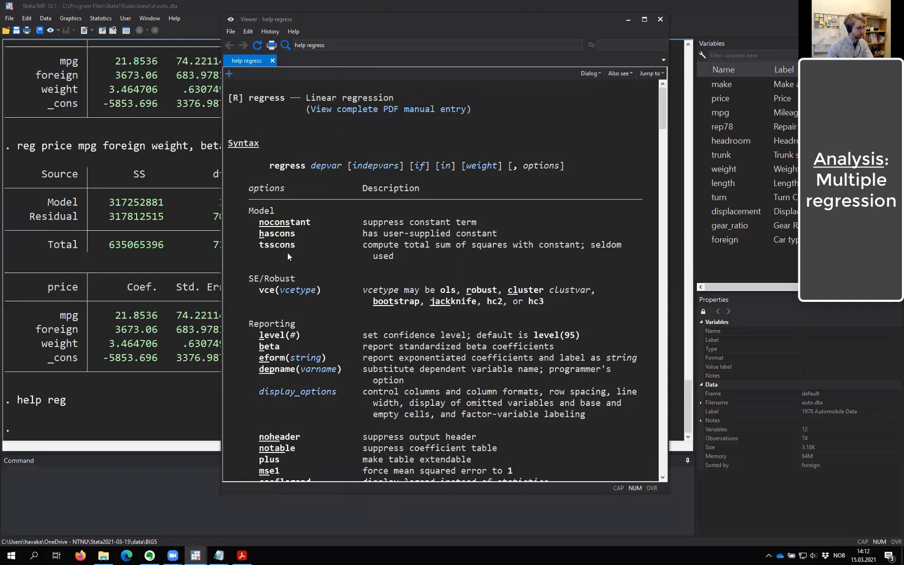
Step: Look through the regress options and search the help page for "bootst"
scroll(293, 258, down, 1)
scroll(300, 289, down, 2)
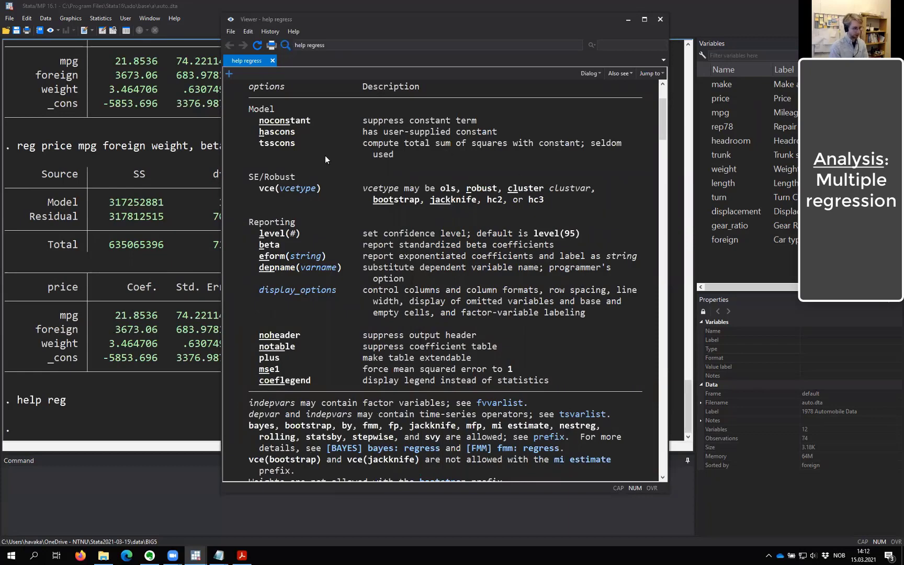
key(ctrl+f)
text(boots)
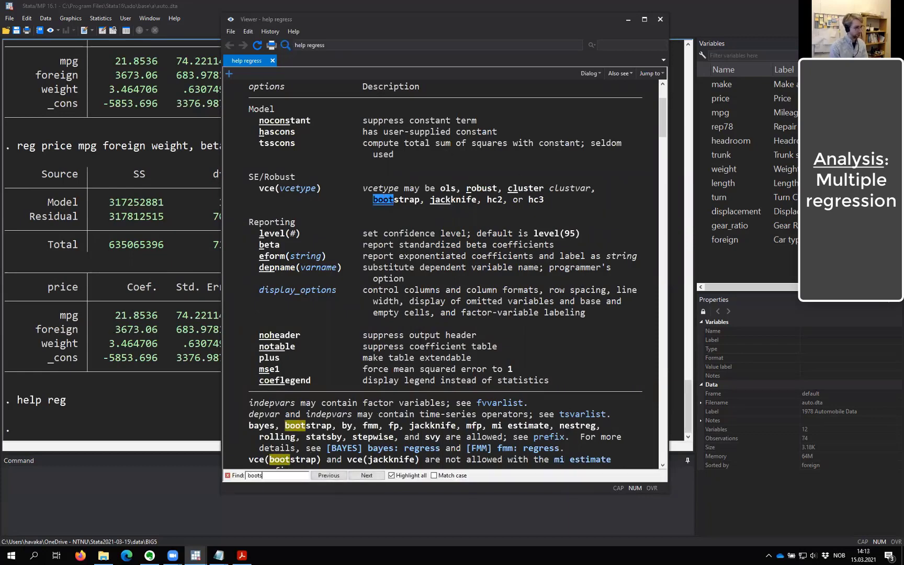
text(t)
Step: Compare the vce option with the bootstrap notes and highlight the note on vce(bootstrap) and the mi estimate prefix
scroll(350, 319, down, 1)
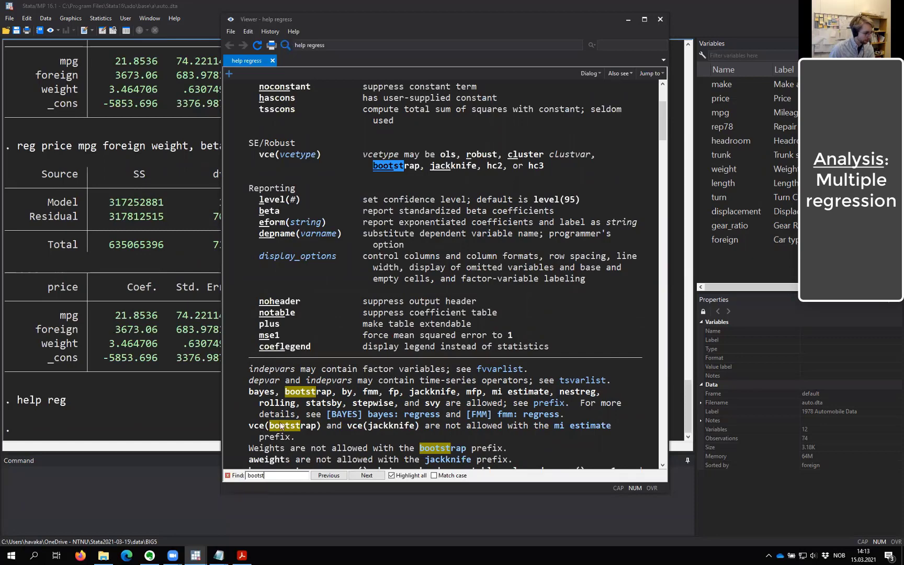
scroll(281, 426, down, 1)
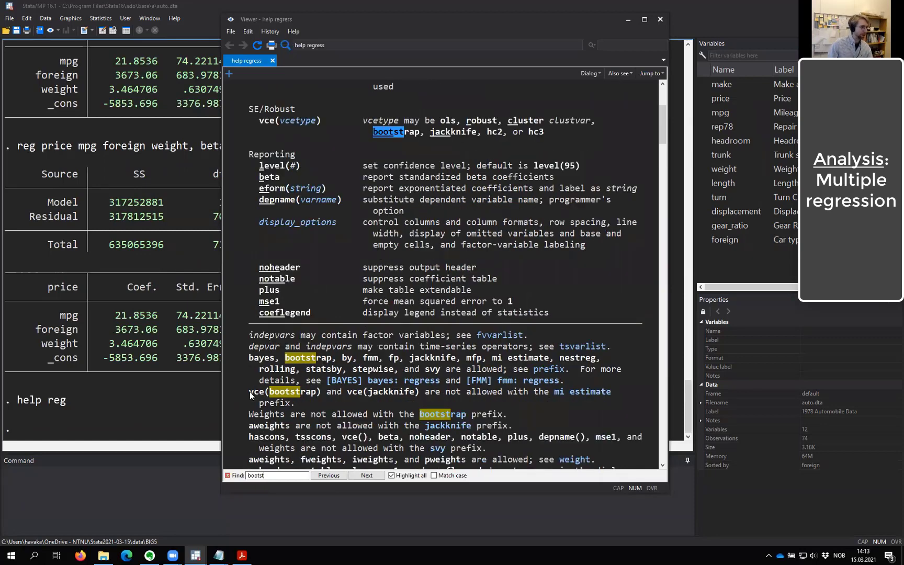
scroll(306, 288, up, 1)
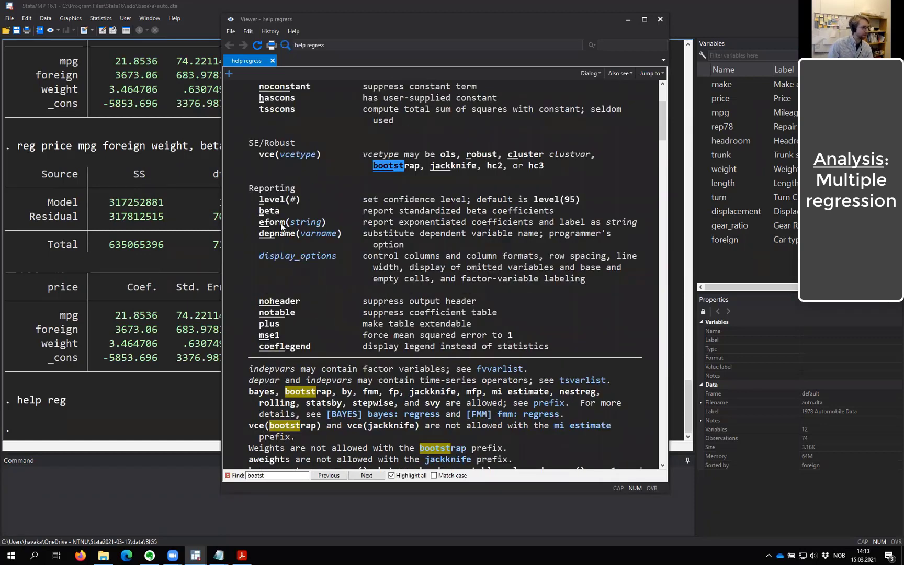
scroll(280, 219, up, 1)
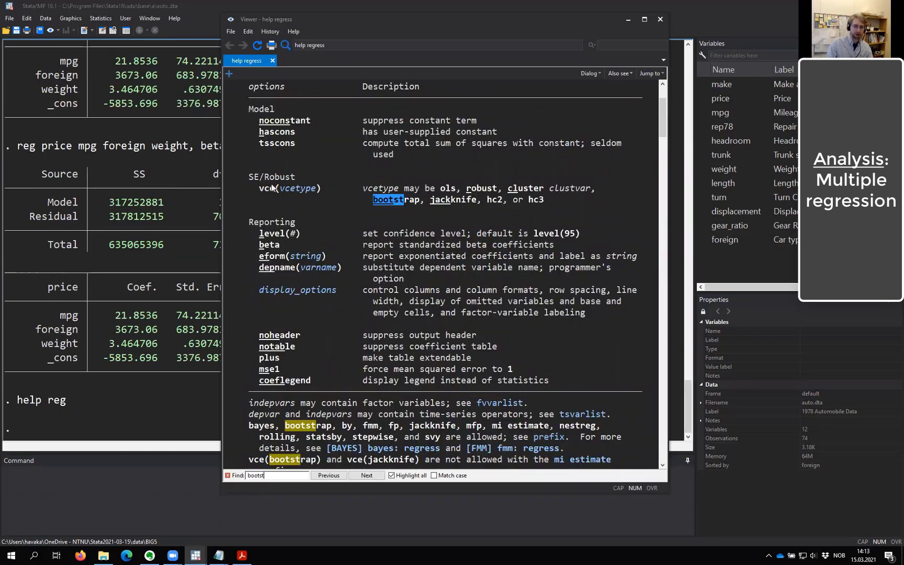
scroll(297, 316, down, 2)
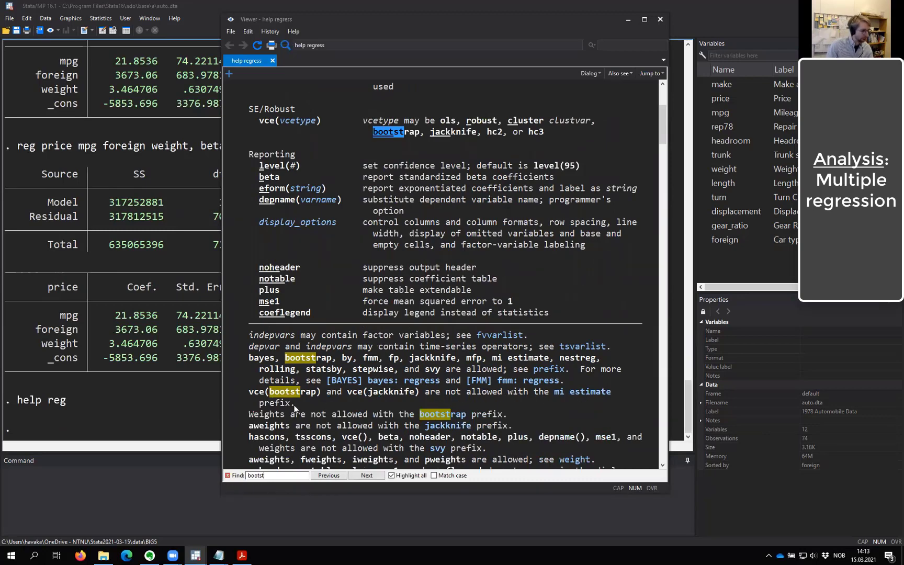
mouse_move(294, 405)
mouse_down()
mouse_move(384, 395)
mouse_move(241, 395)
mouse_move(308, 403)
mouse_up()
click(251, 396)
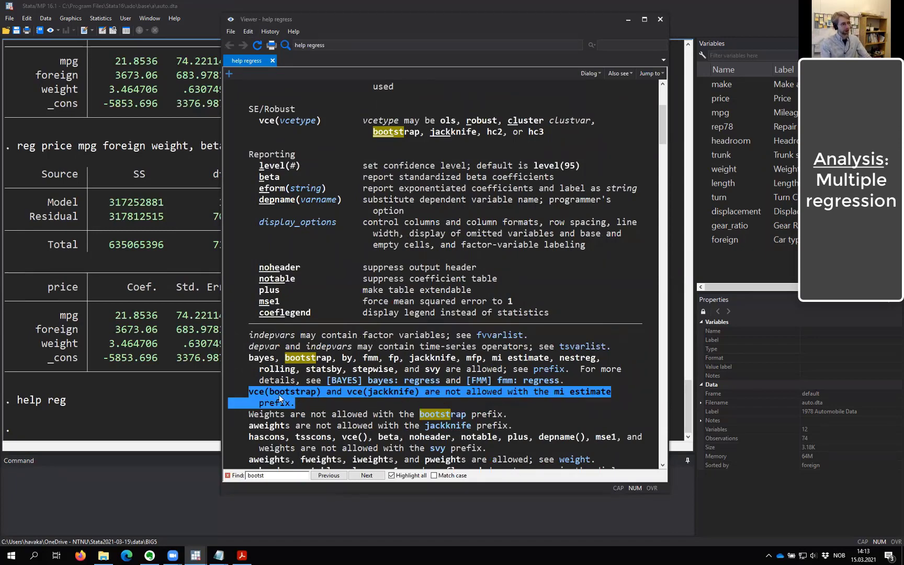
click(382, 400)
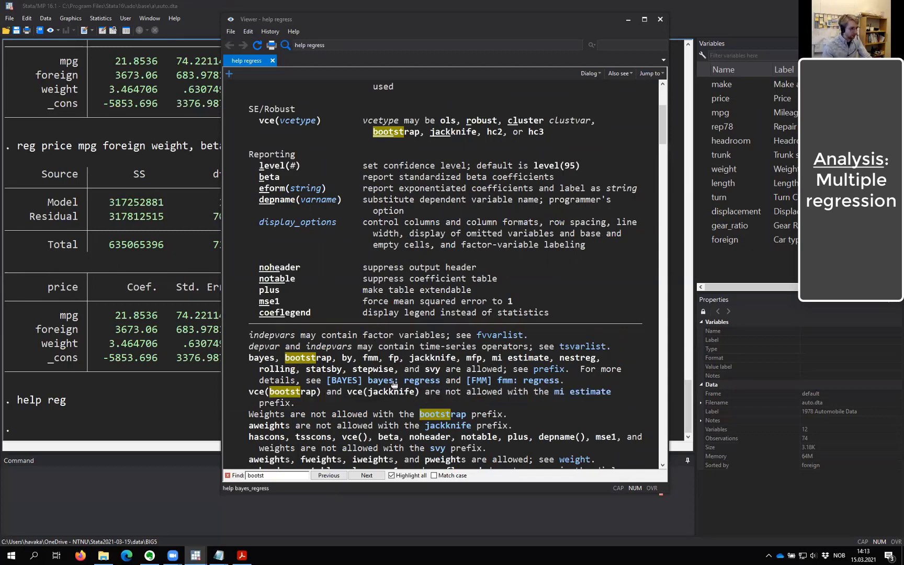
Step: Follow the prefix link to the bootstrap help page, review its syntax and options, and close the help viewer
click(548, 369)
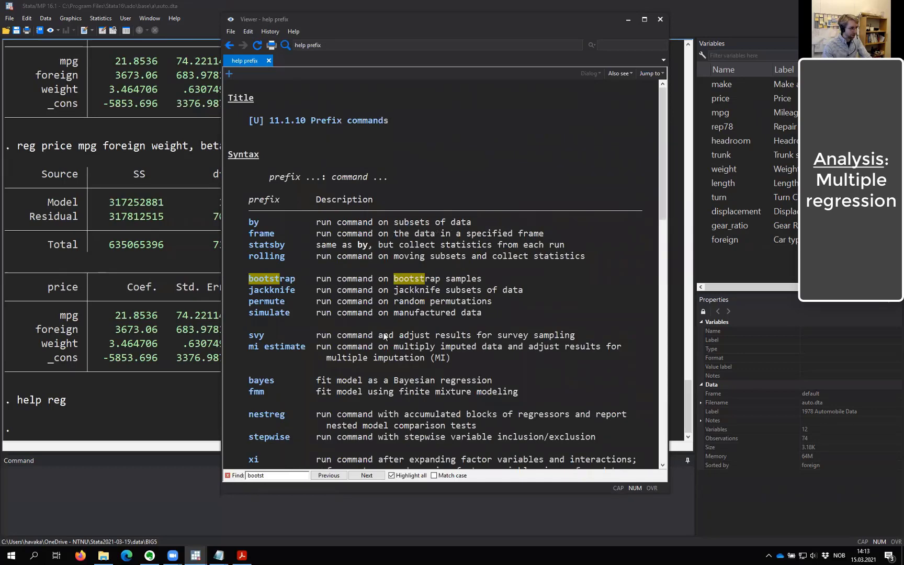
click(278, 278)
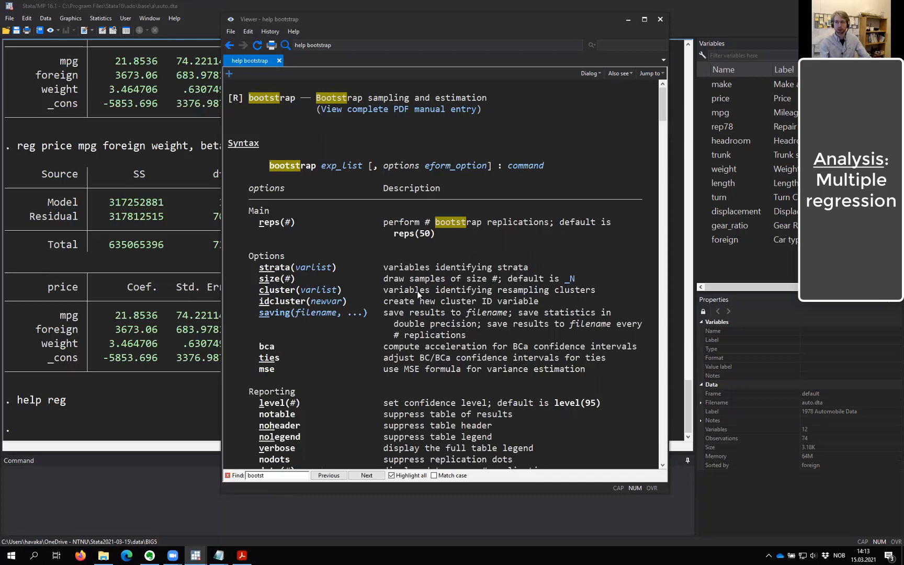
click(659, 20)
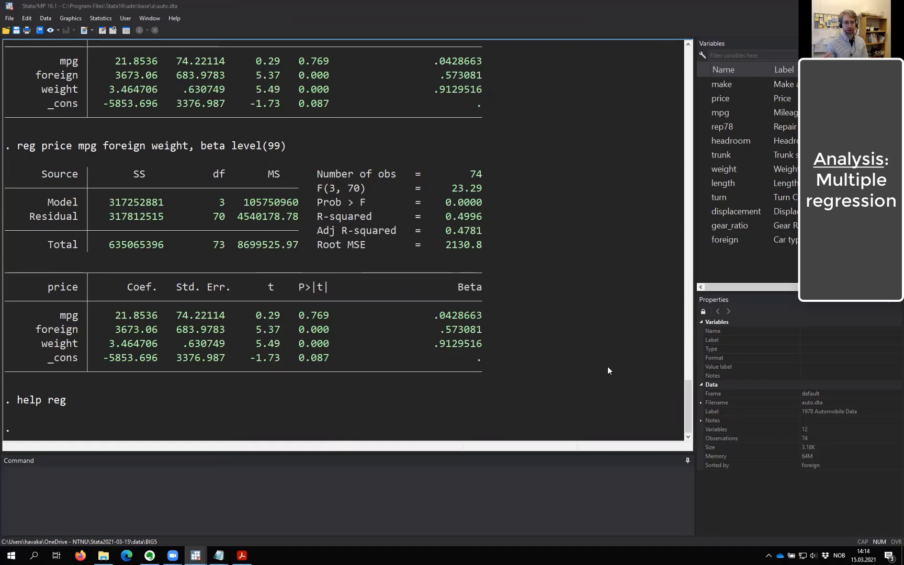
Step: Summarize weight and mpg with the meanonly option, and highlight meanonly in the echoed command
click(401, 502)
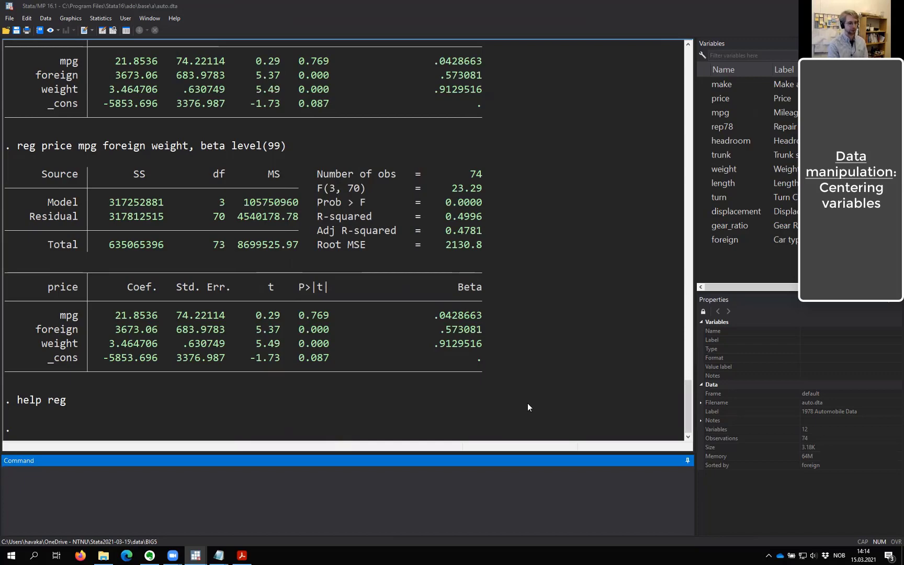
text(summarize)
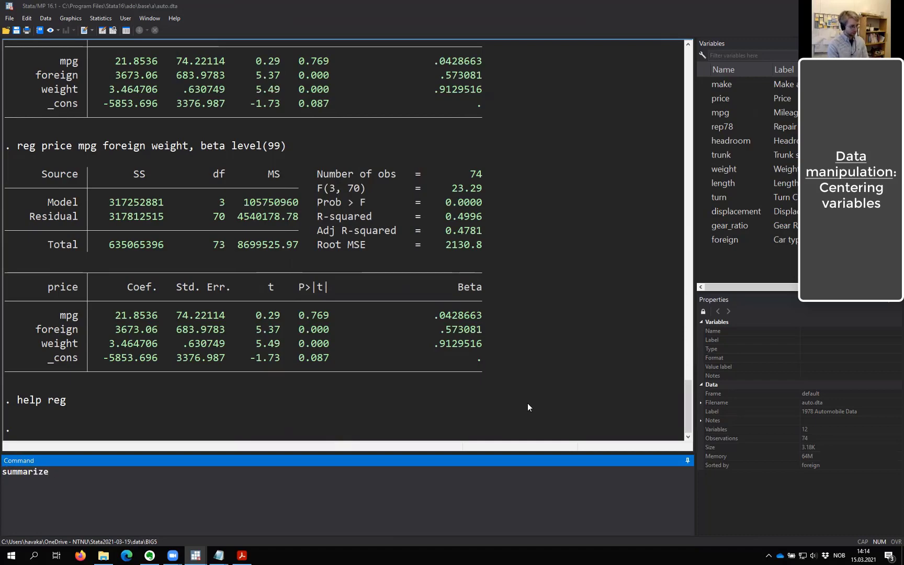
text( weight)
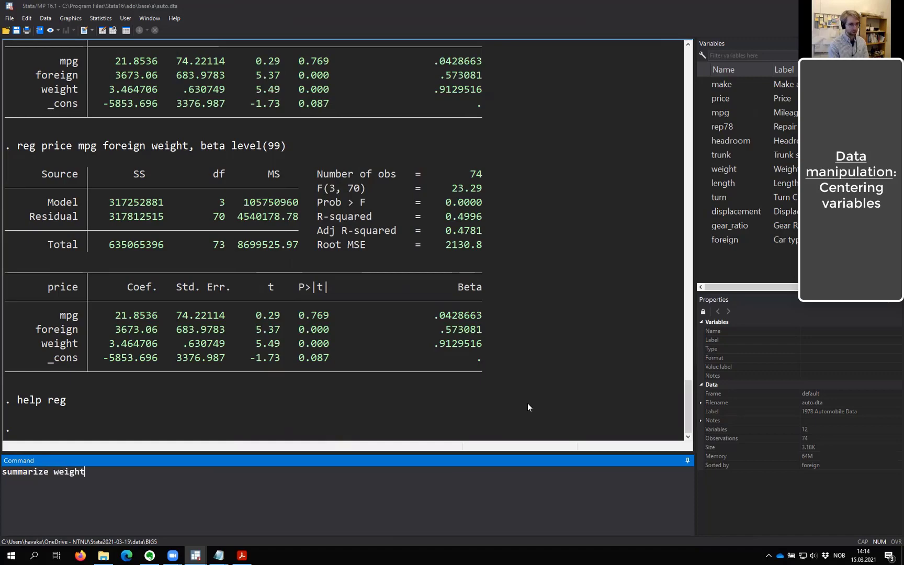
text( mpg, meanonly)
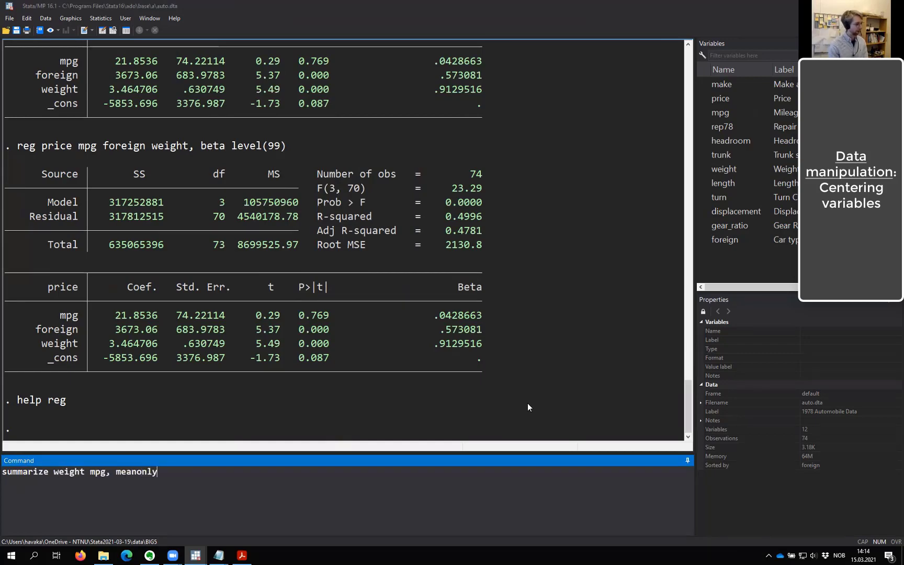
key(Return)
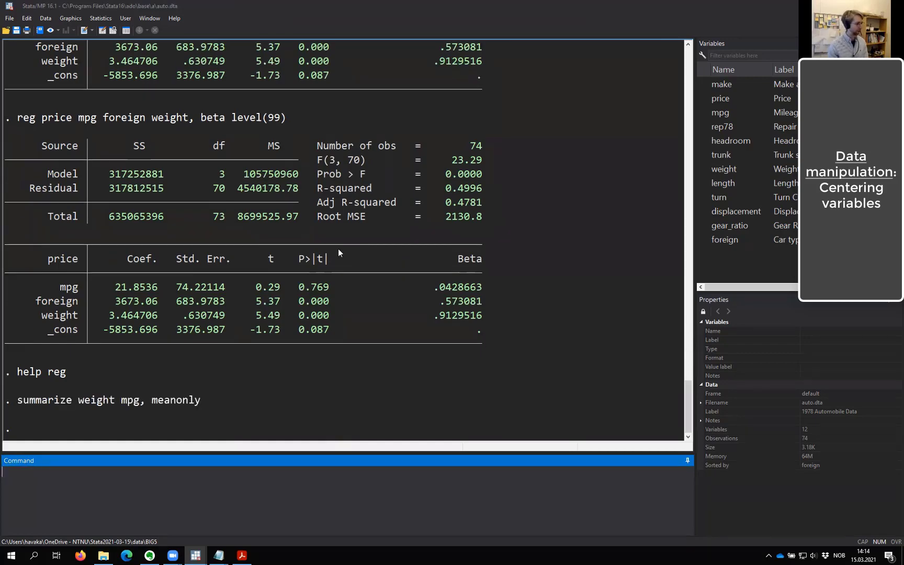
drag(153, 402, 212, 398)
click(296, 379)
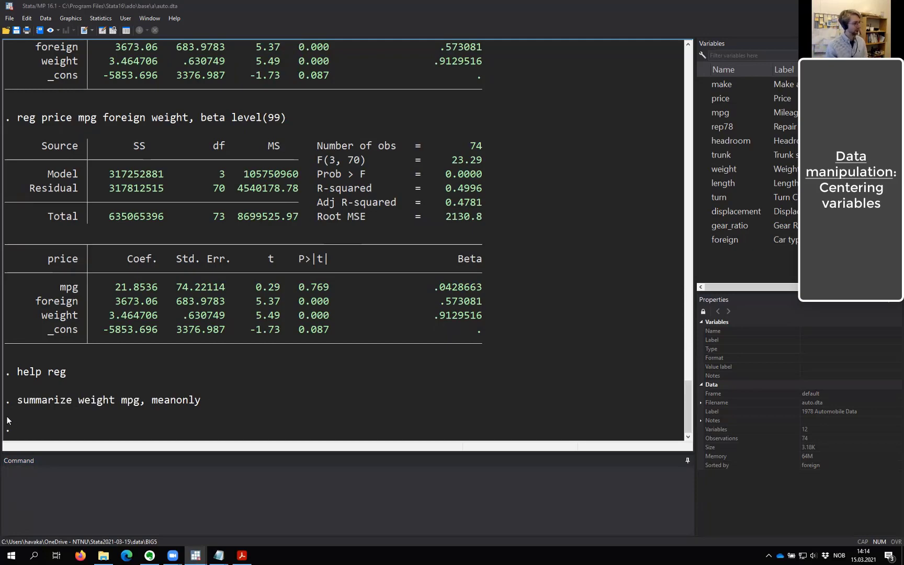
double_click(158, 399)
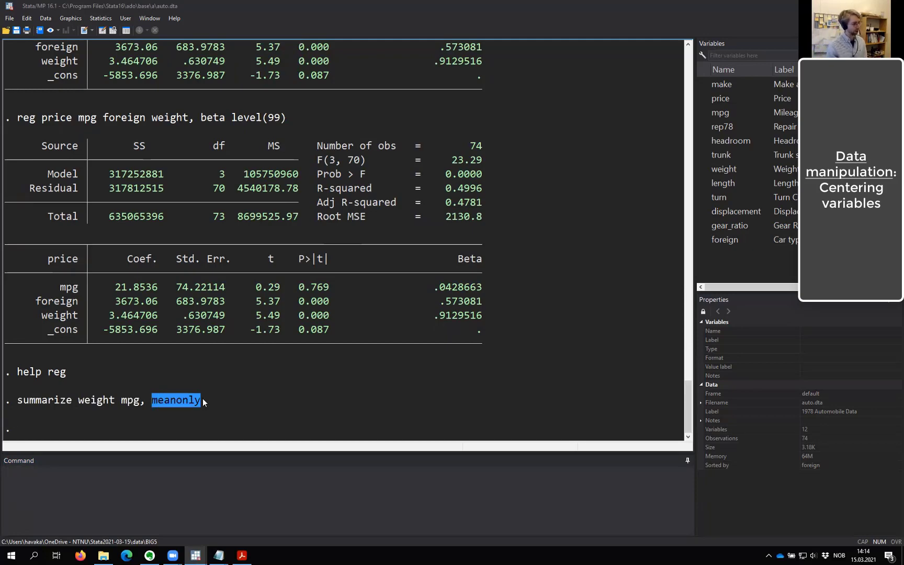
click(155, 400)
click(254, 412)
Step: Generate the centered variable weight_c as weight - r(mean)
click(130, 527)
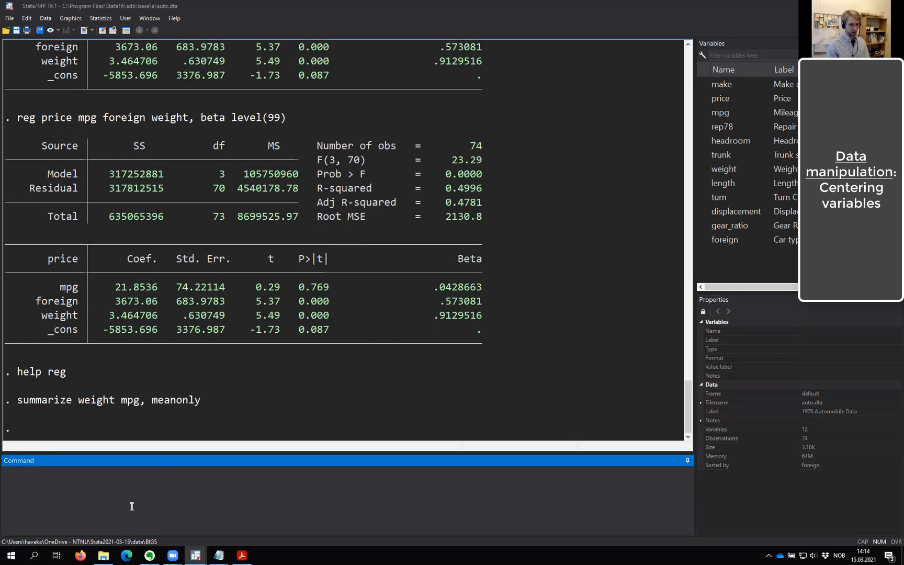
text(gen weight_c)
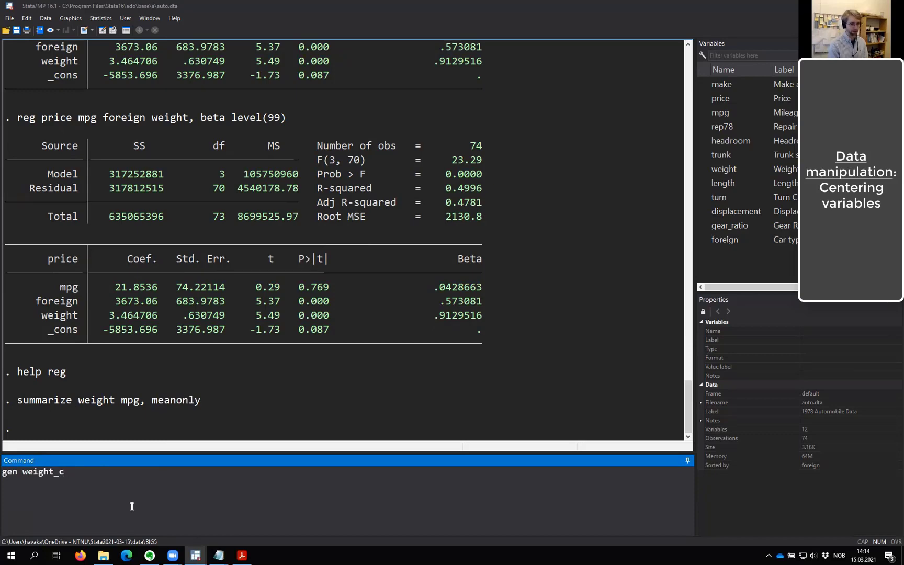
text( =)
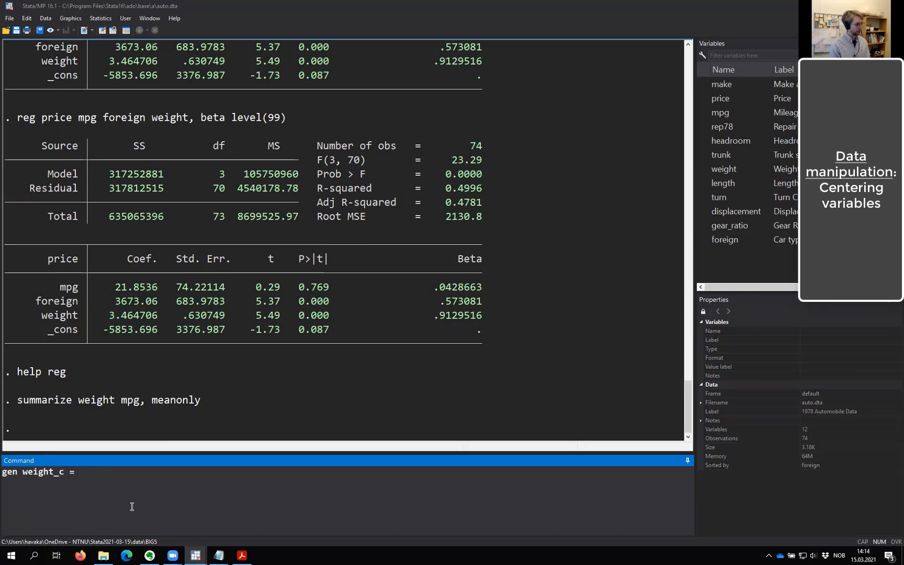
text( weight =)
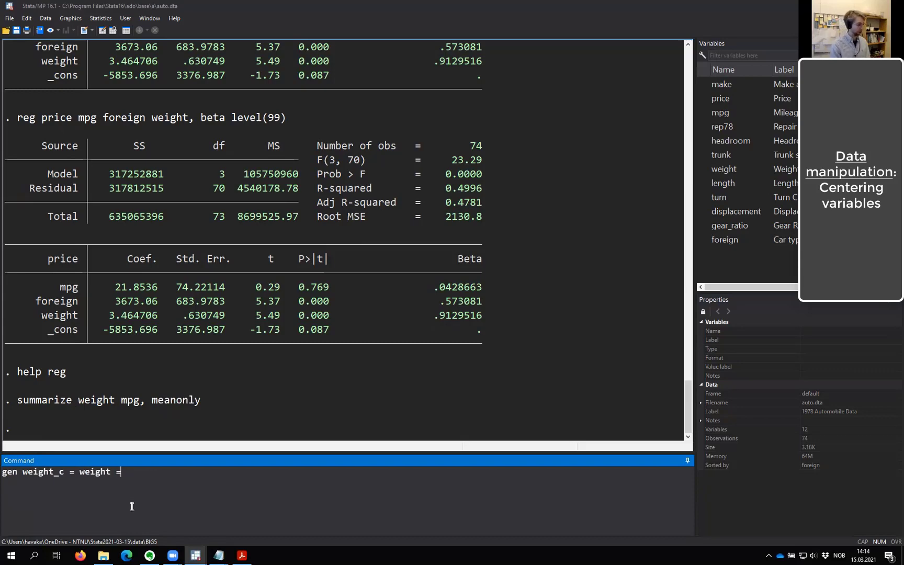
key(BackSpace)
text(-r(mean))
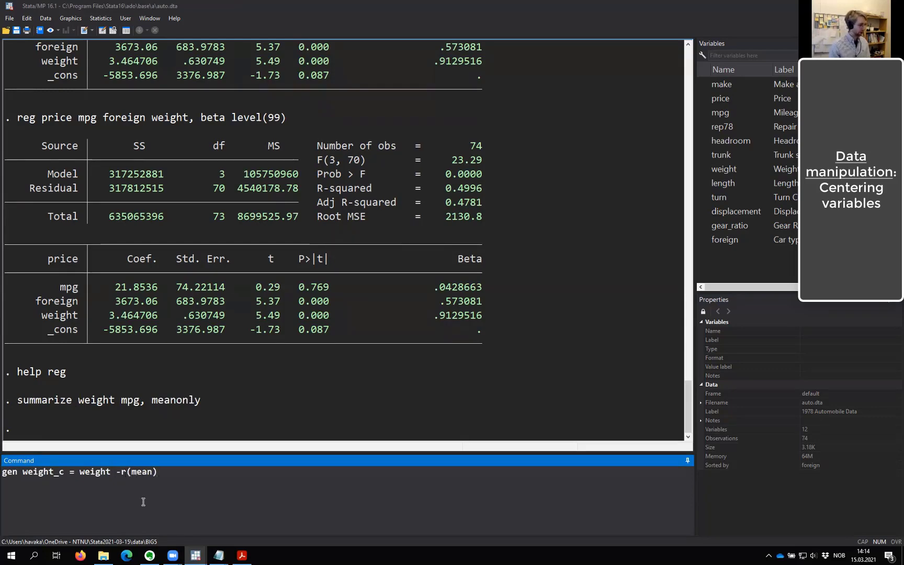
key(Left)
key(Left)
key(Left)
key(Left)
key(Left)
key(Left)
key(Left)
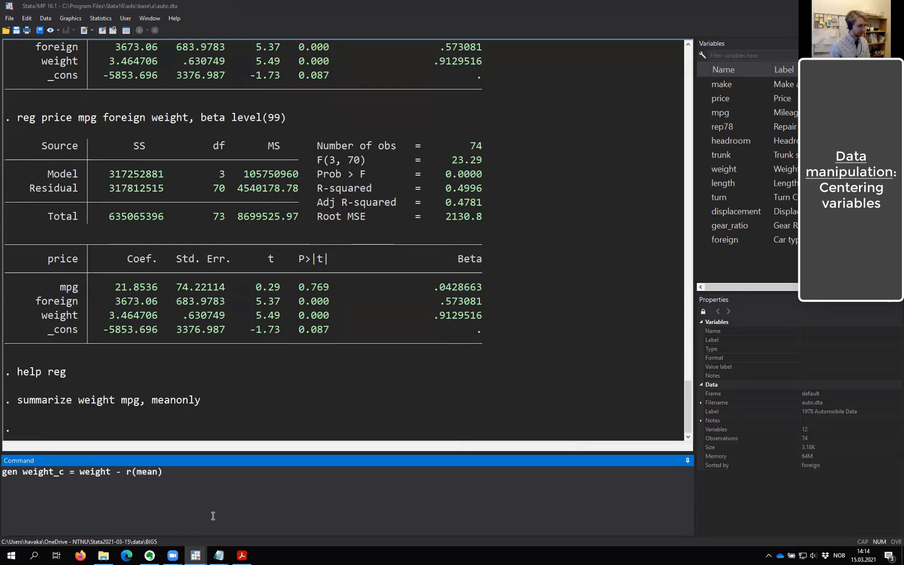
key(shift+End)
key(Left)
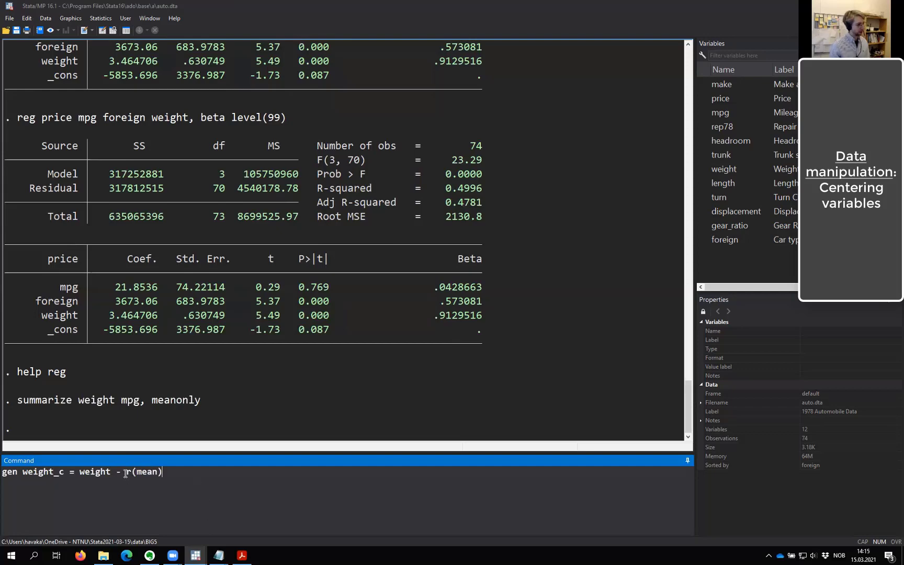
drag(126, 473, 181, 475)
click(186, 472)
key(Return)
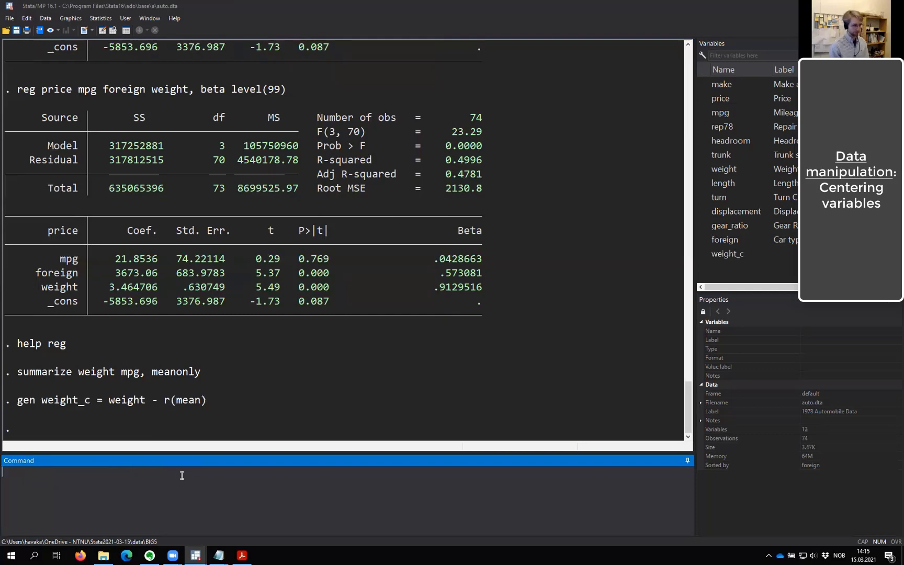
Step: Generate the centered variable mpg_c as mpg - r(mean), and highlight the new variable's name in the output
text(gen mp)
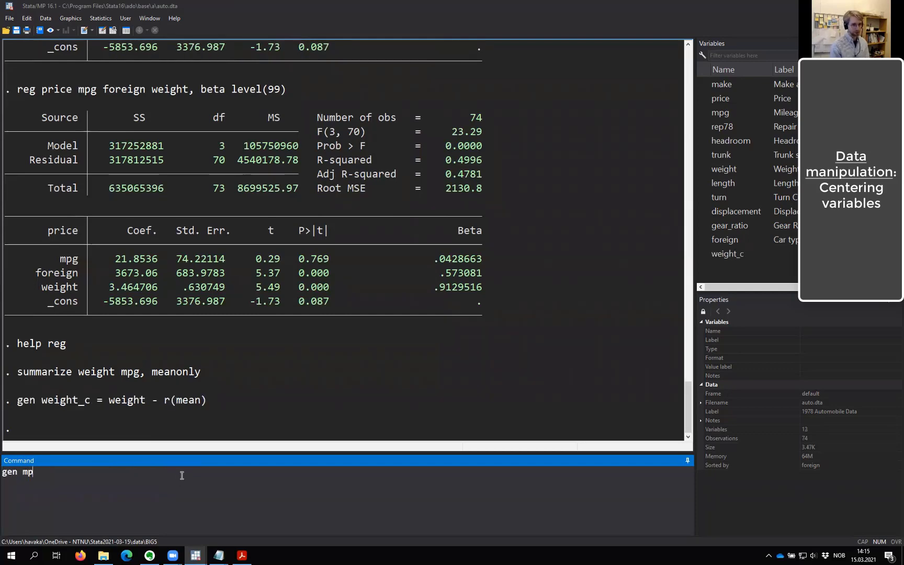
text(g_c = mpg - r(mean))
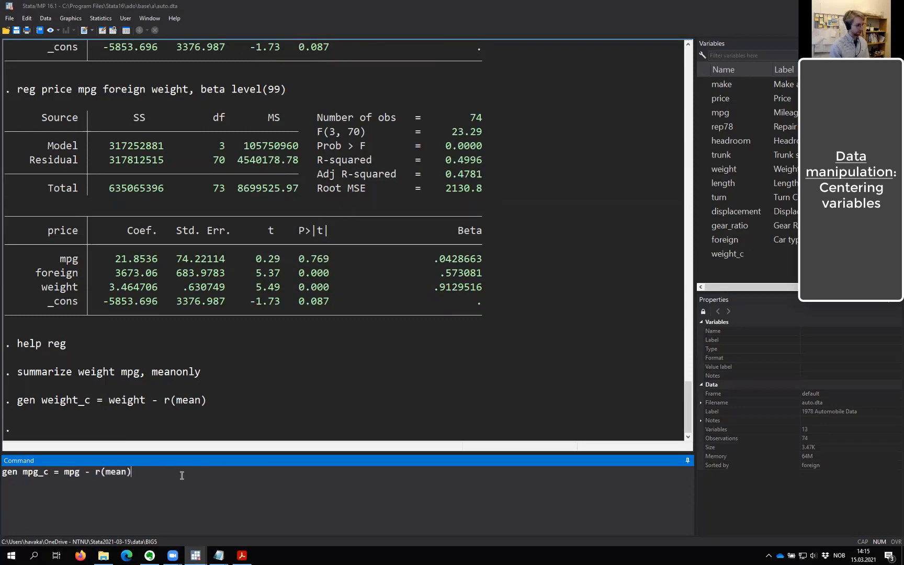
key(Return)
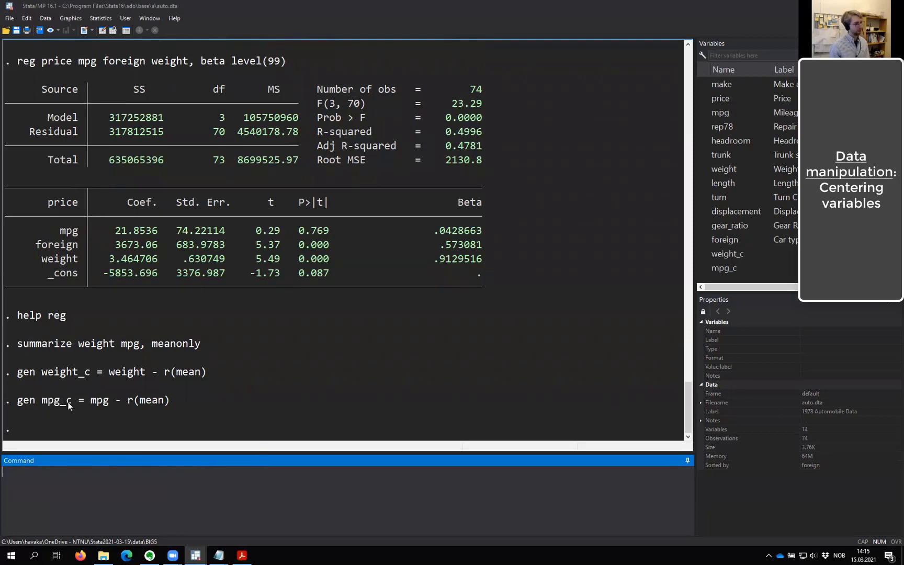
drag(78, 403, 47, 368)
click(79, 418)
Step: Summarize the original and centered variables together: weight, weight_c, mpg and mpg_c
click(72, 501)
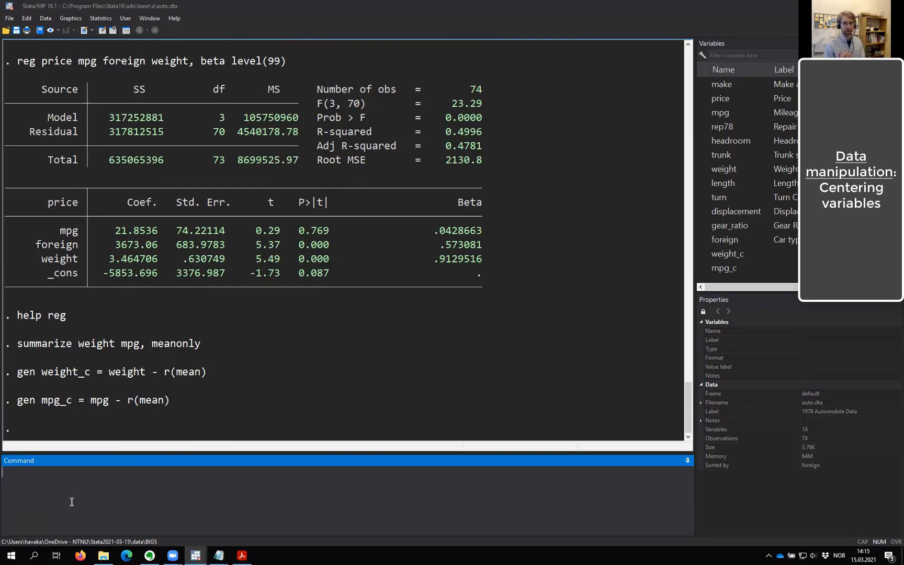
text(summarize)
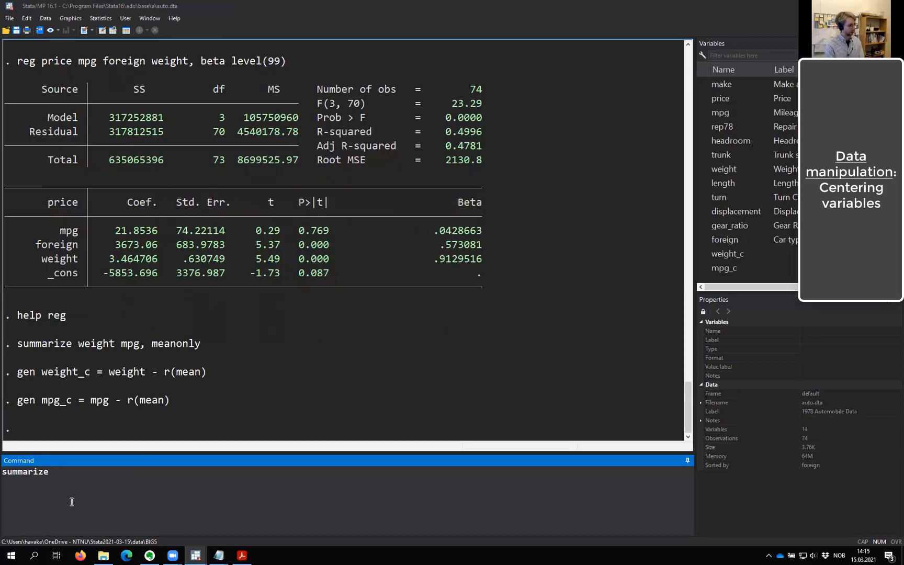
text( weight weight)
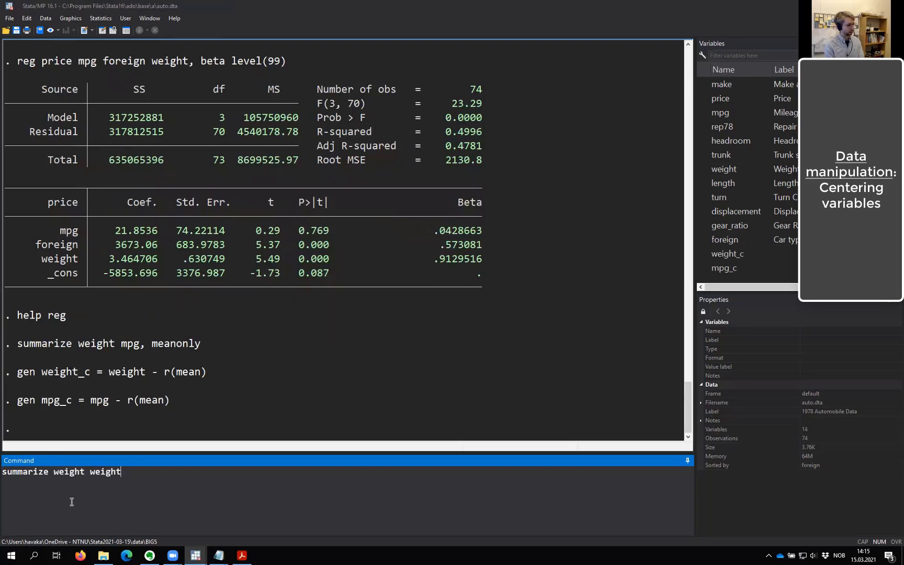
text(_c)
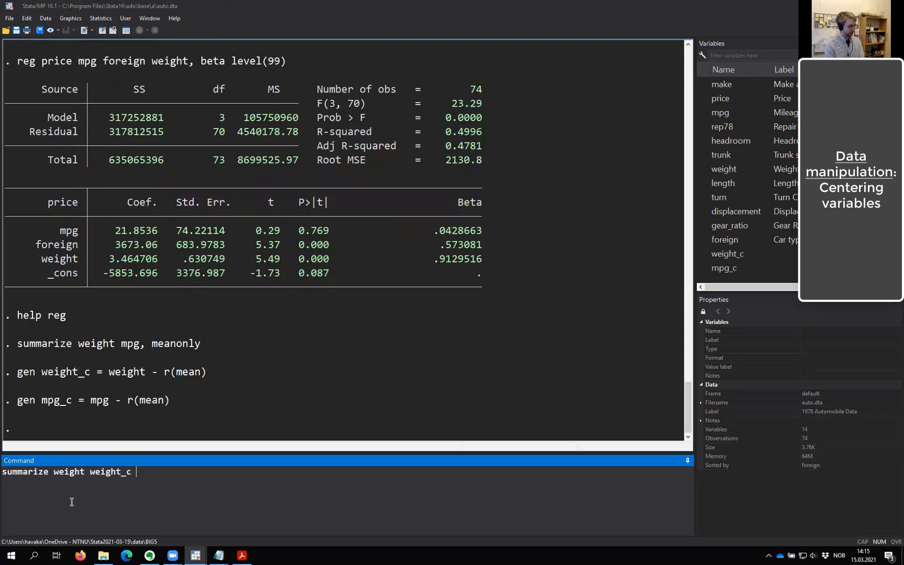
text( mpg mpg_c)
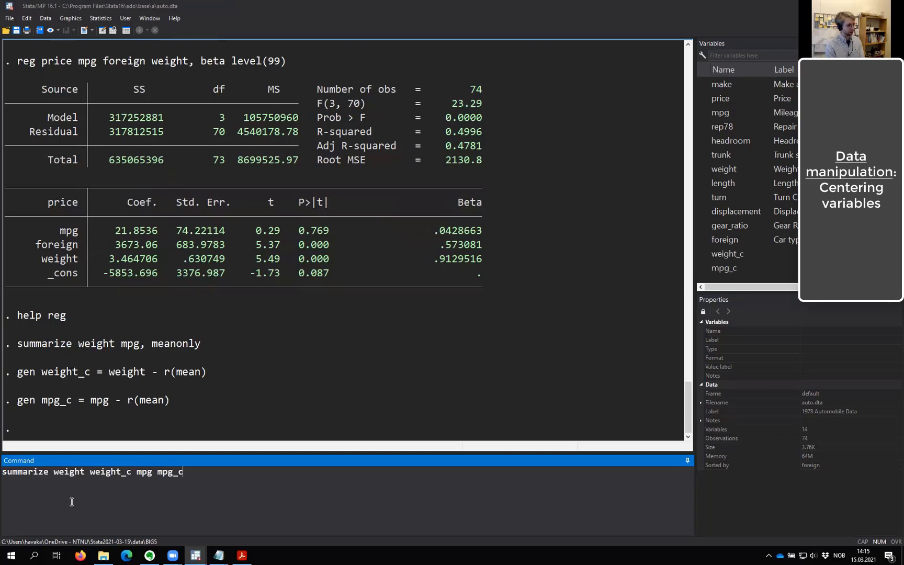
key(Return)
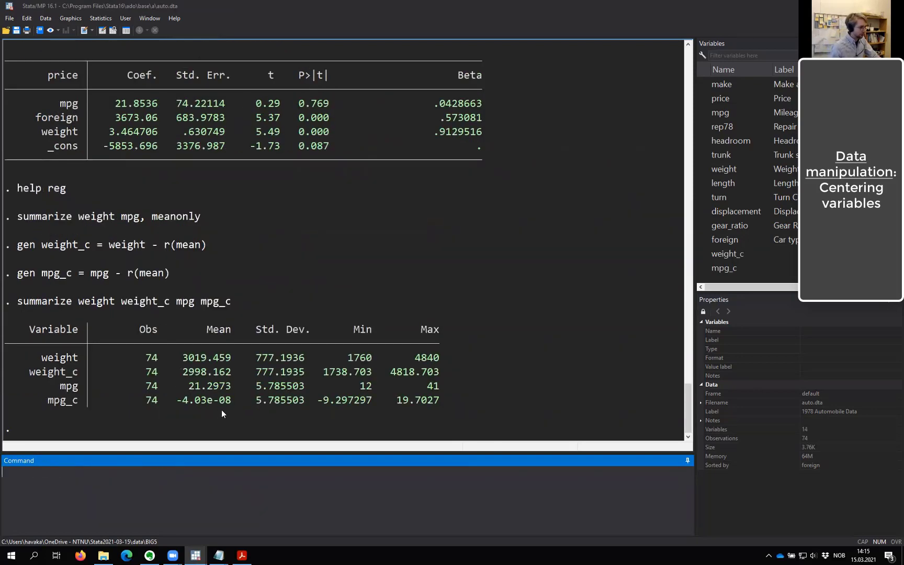
Step: Compare the weight_c row with the mpg and mpg_c rows in the summary table
drag(29, 372, 61, 376)
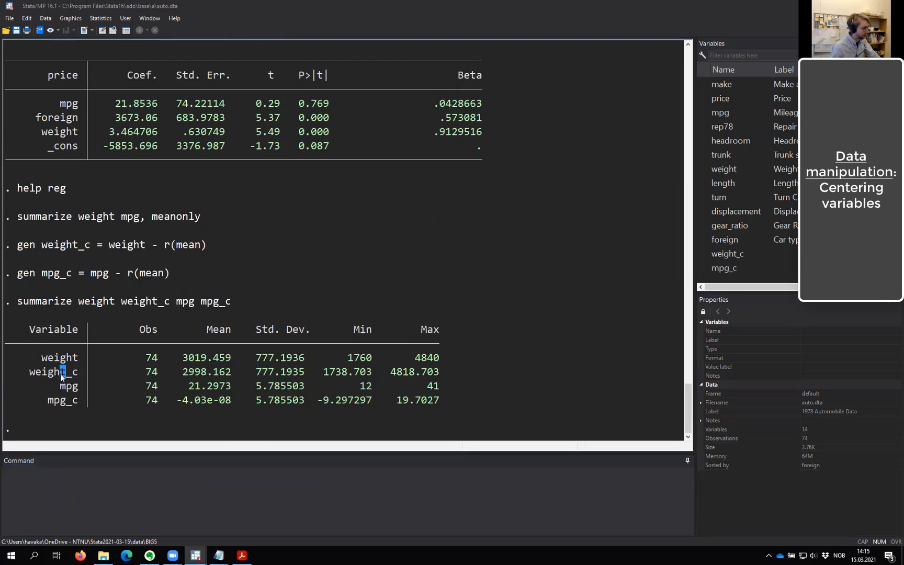
click(78, 254)
drag(104, 373, 386, 375)
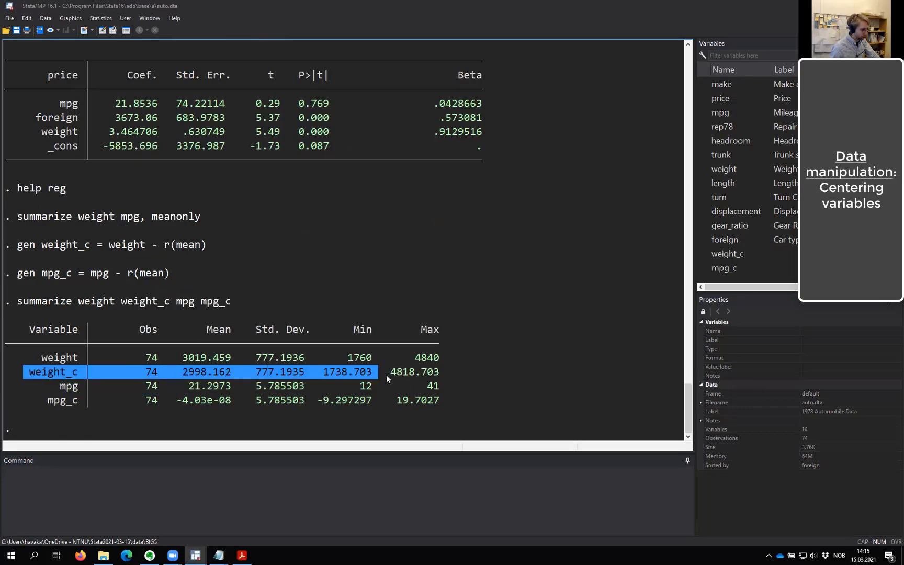
click(333, 371)
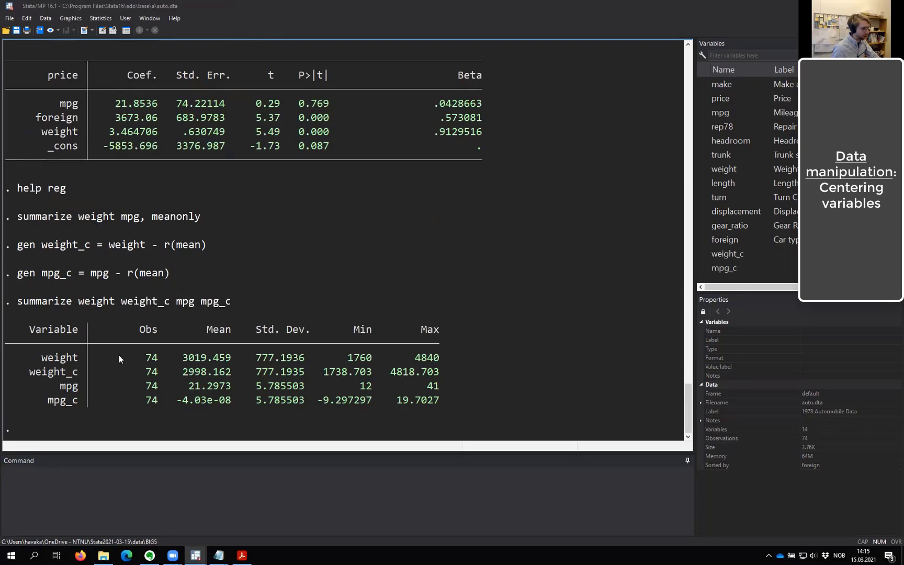
mouse_move(25, 374)
mouse_down()
mouse_move(394, 359)
mouse_move(440, 377)
mouse_move(25, 358)
mouse_up()
drag(58, 391, 447, 410)
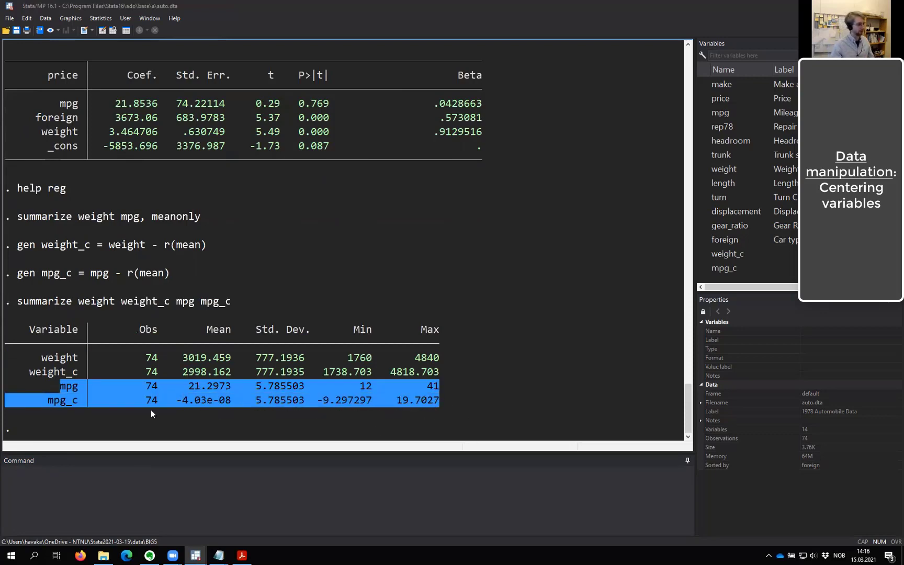
click(184, 402)
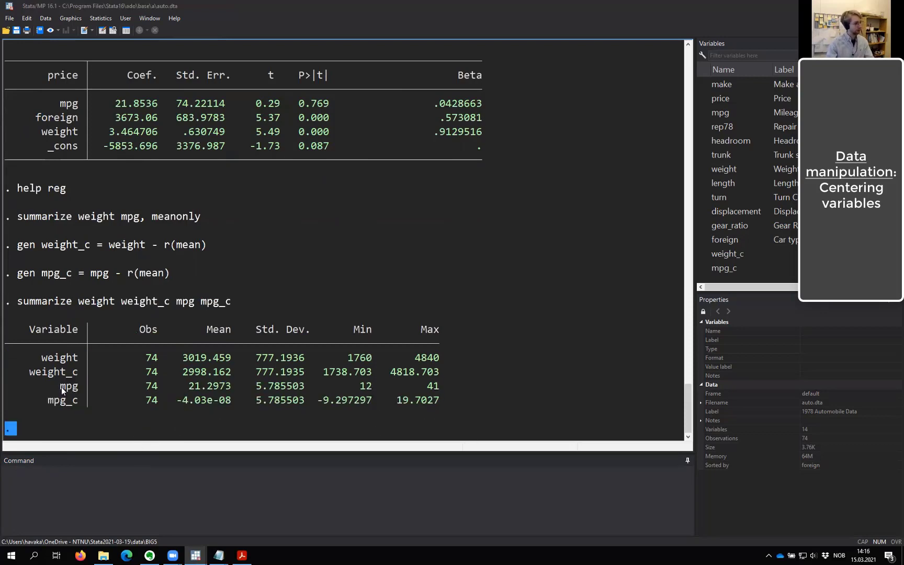
drag(61, 387, 218, 392)
Step: Rerun the previous summarize command for mpg and mpg_c only, dropping weight and weight_c
click(120, 490)
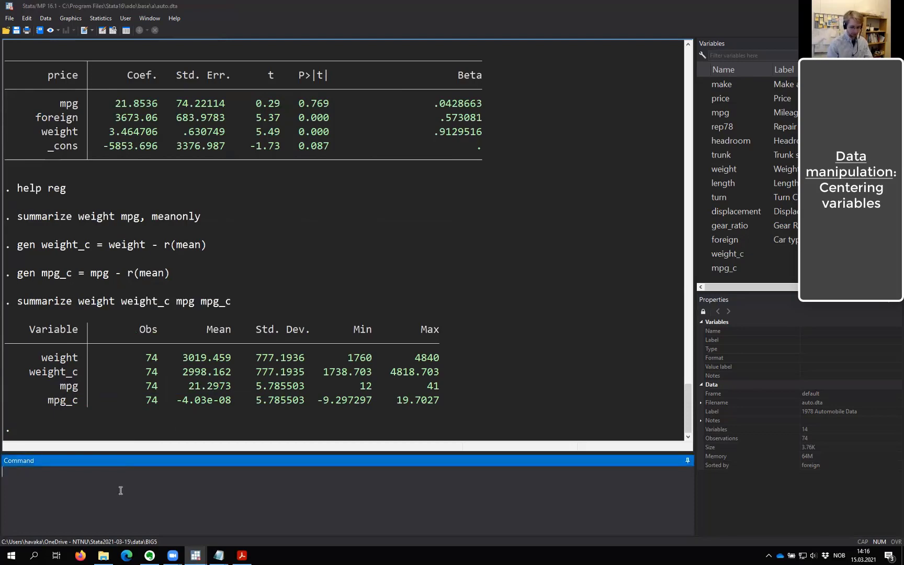
key(Page_Up)
key(ctrl+shift+Left)
key(ctrl+shift+Left)
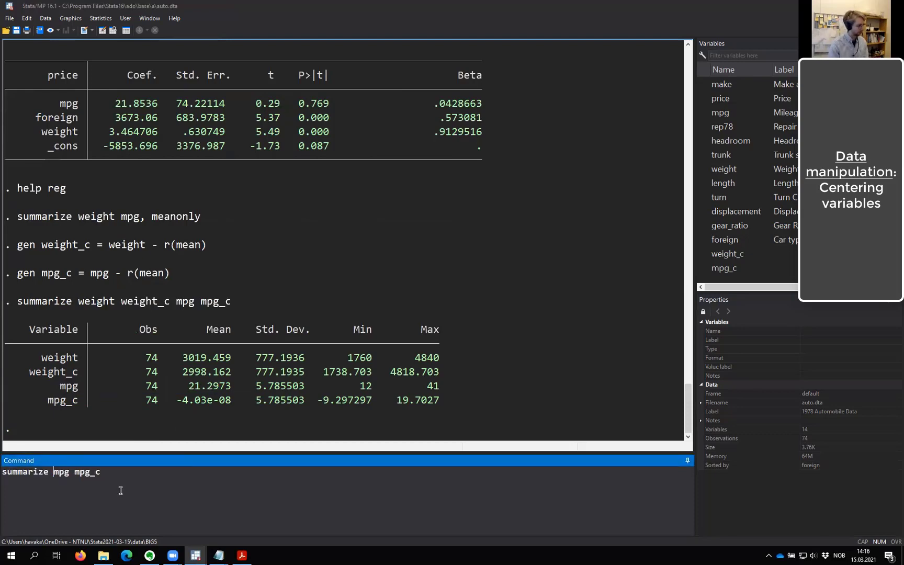
key(BackSpace)
key(Return)
Step: Examine the new summary table and highlight the mean of mpg_c
drag(31, 358, 462, 398)
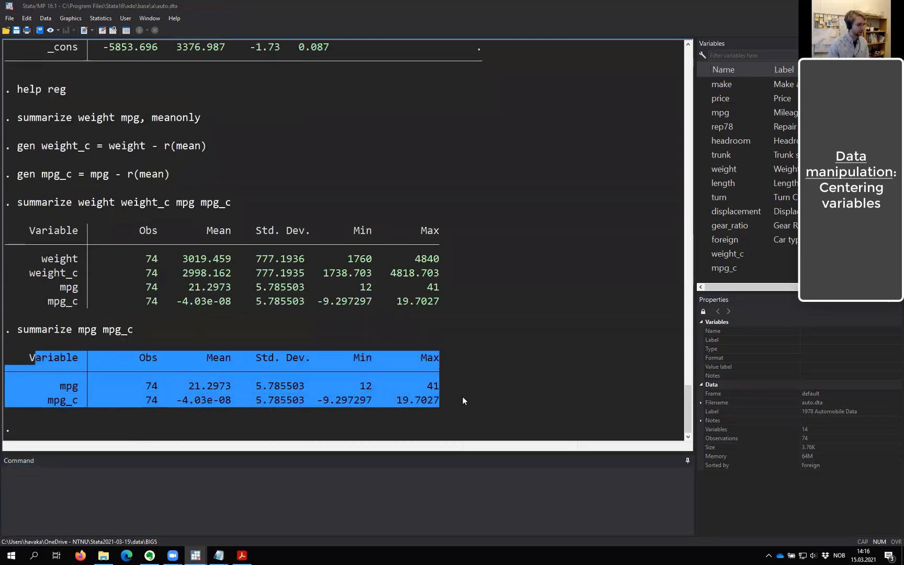
click(474, 399)
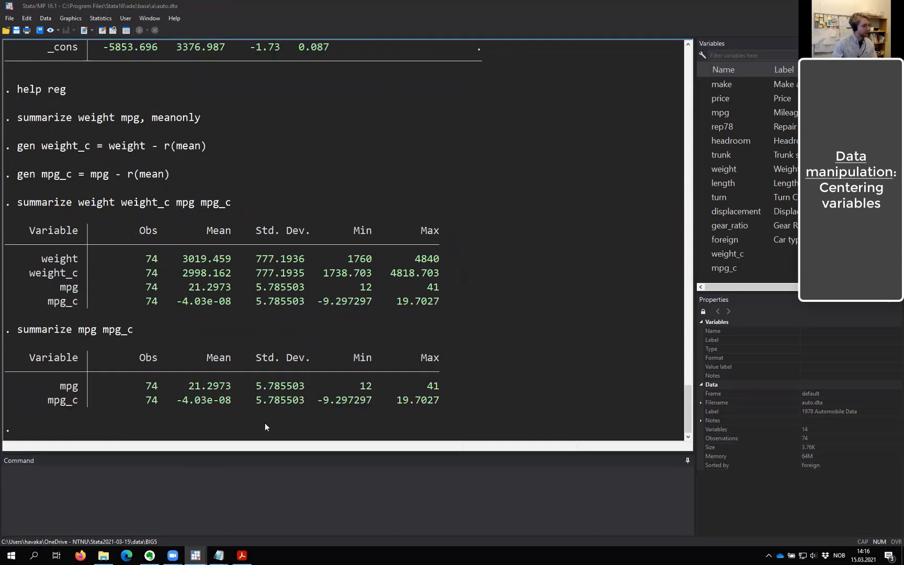
drag(173, 401, 219, 399)
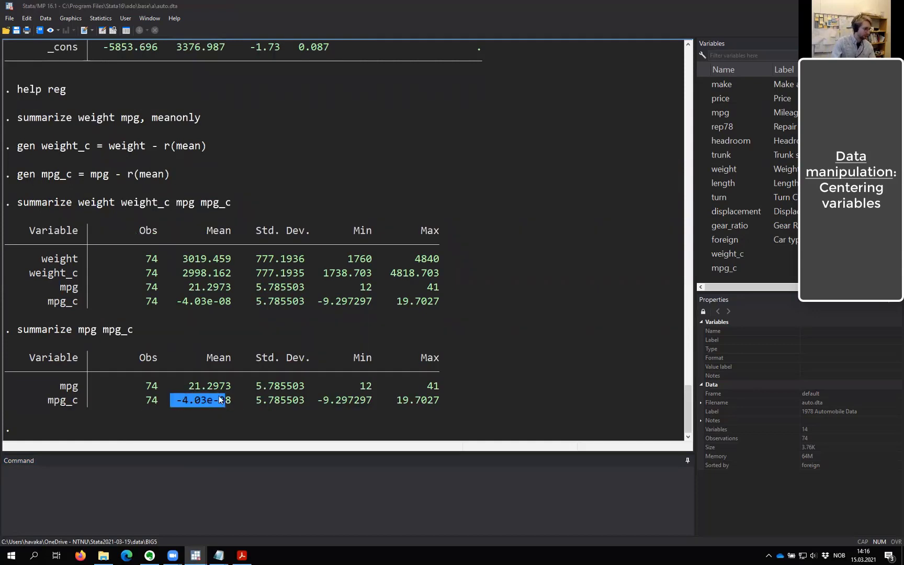
double_click(182, 400)
click(183, 399)
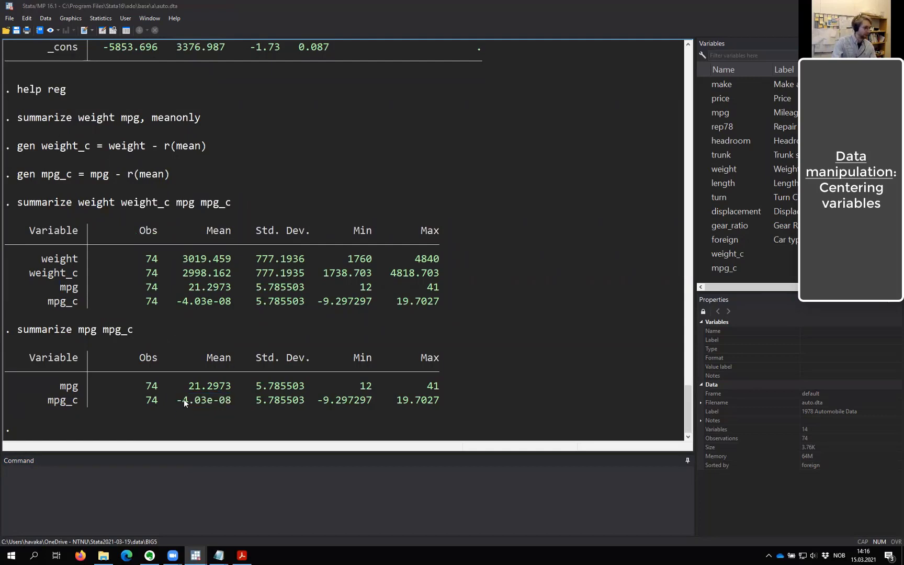
Step: Switch to the untitled do-file and add a spaced "Friendly reminder" comment after drop rm explaining that -4.03e-08 = -4.03 * 10^-8 is essentially zero
click(171, 484)
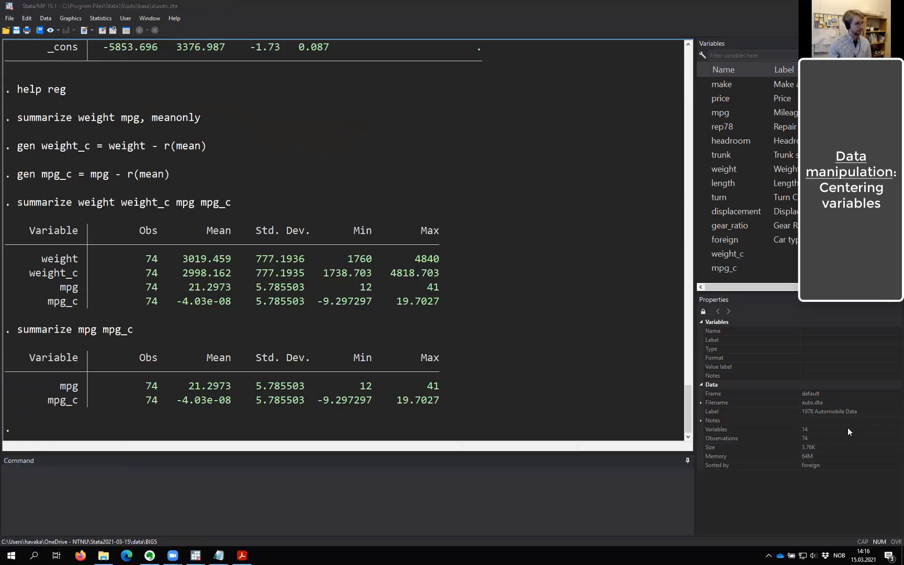
key(alt+Tab)
key(alt+Tab)
key(alt+Tab)
key(alt+Tab)
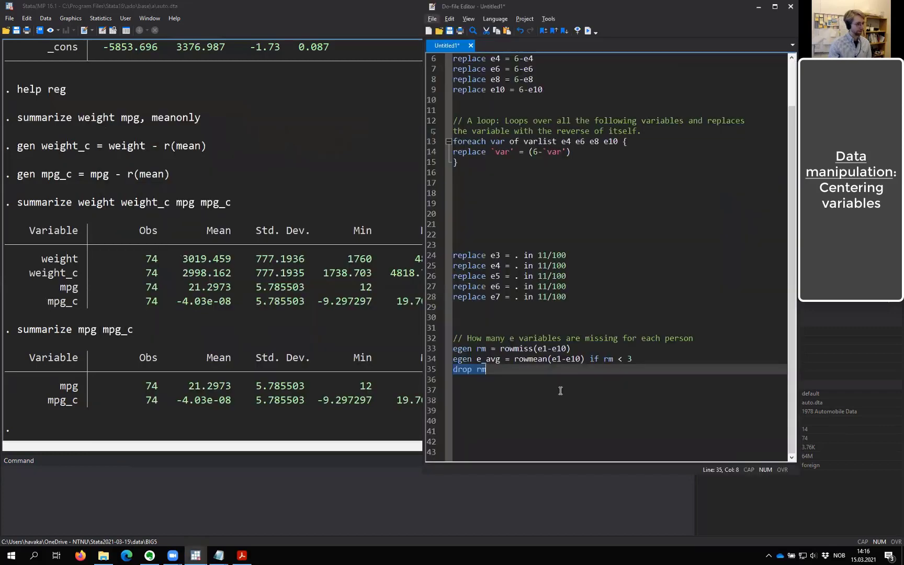
click(560, 391)
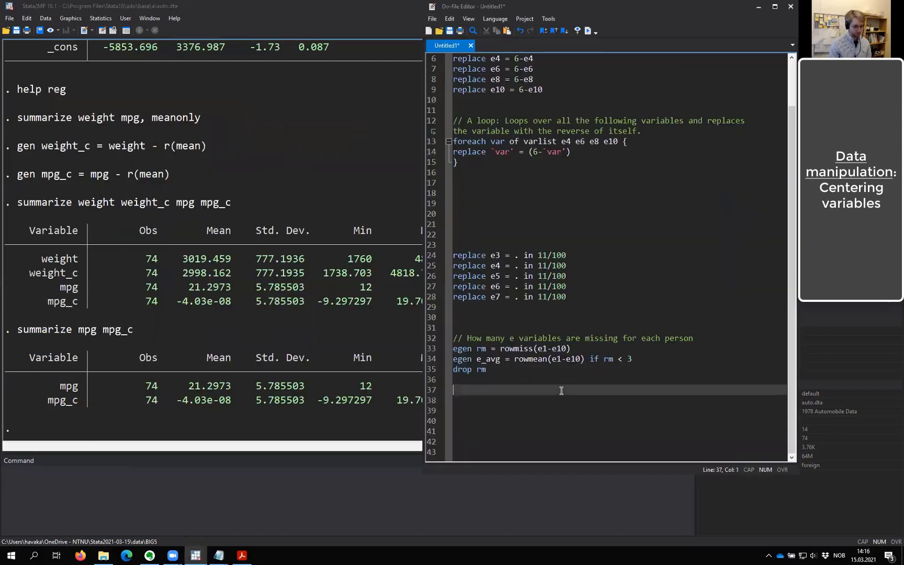
text(/* Friendly reminder: -4.03e-08       = -4.03 * 10^-8   = - 0.0000000403 ~= 0 Ie. essentially zero. */)
scroll(560, 390, down, 2)
click(497, 329)
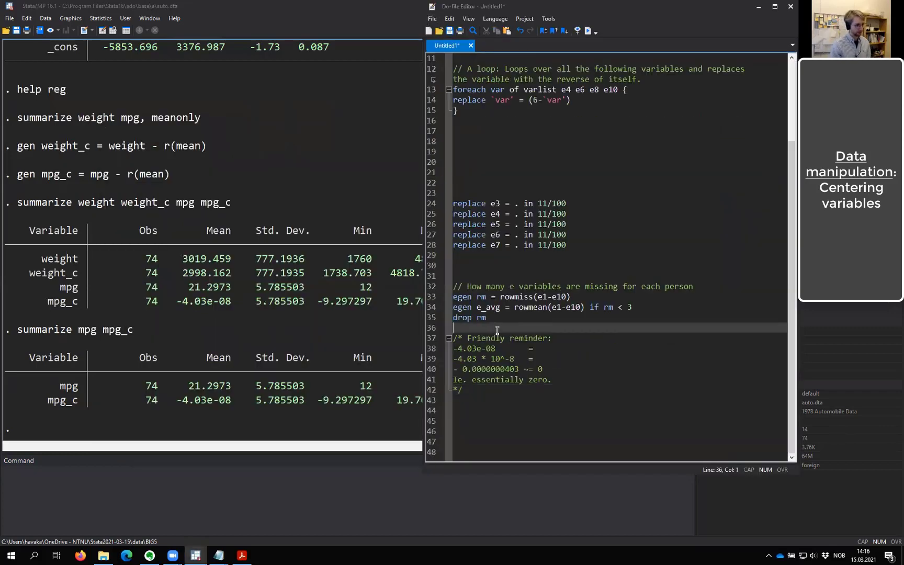
key(Return)
key(Return)
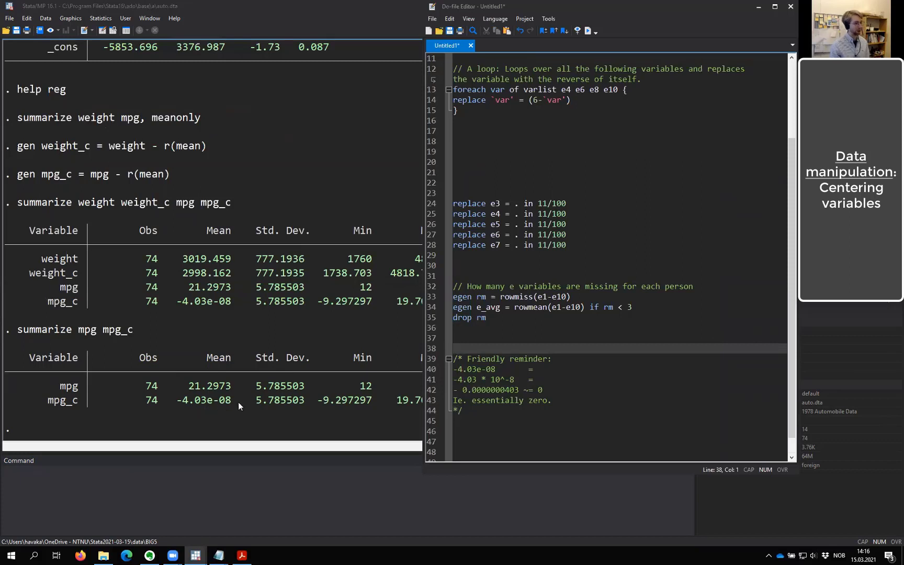
Step: Walk through the notation lines and decimal zeros in the reminder comment and relate them to the mpg_c mean in the summary table
click(505, 369)
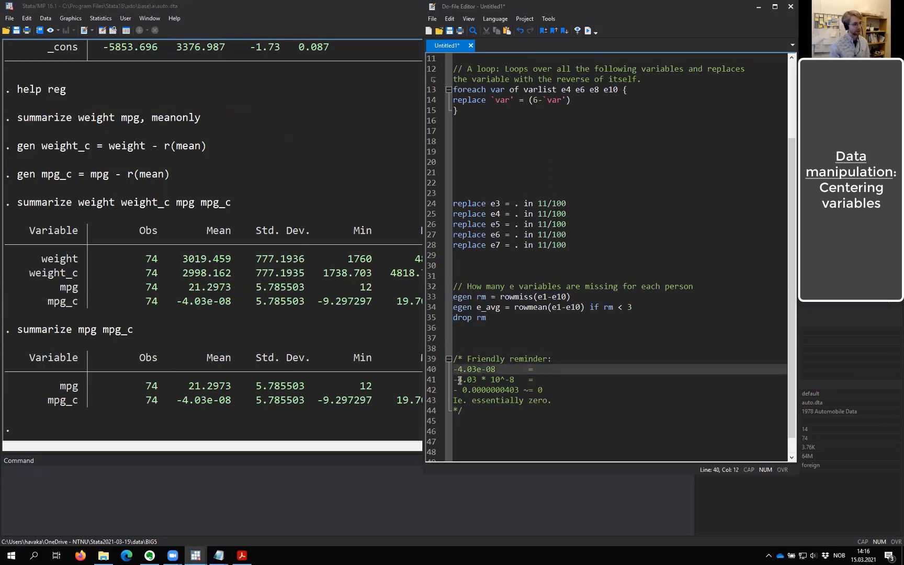
click(460, 379)
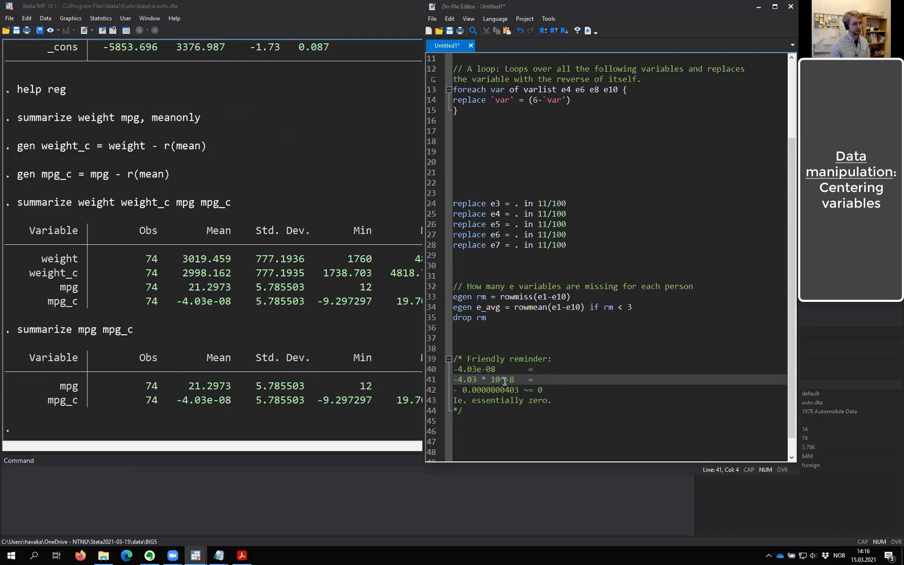
click(509, 380)
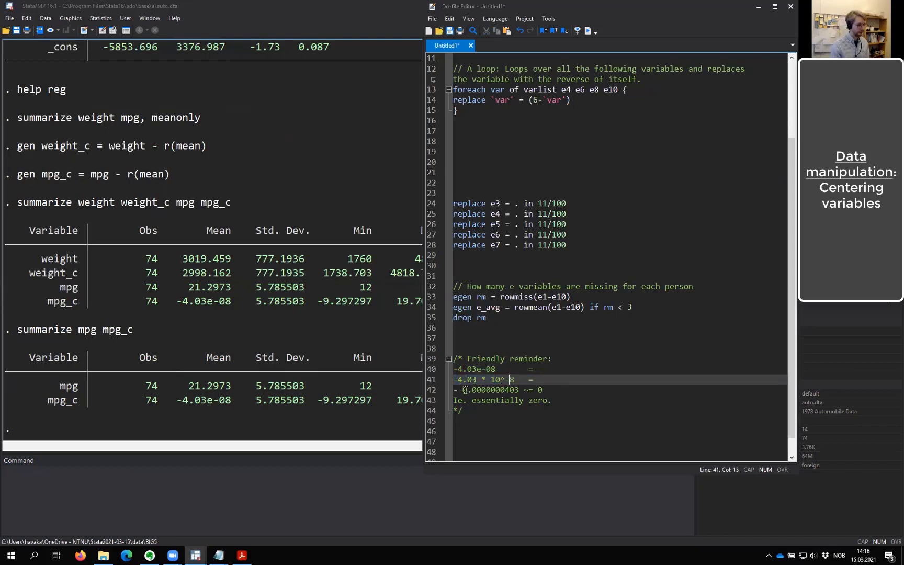
click(462, 390)
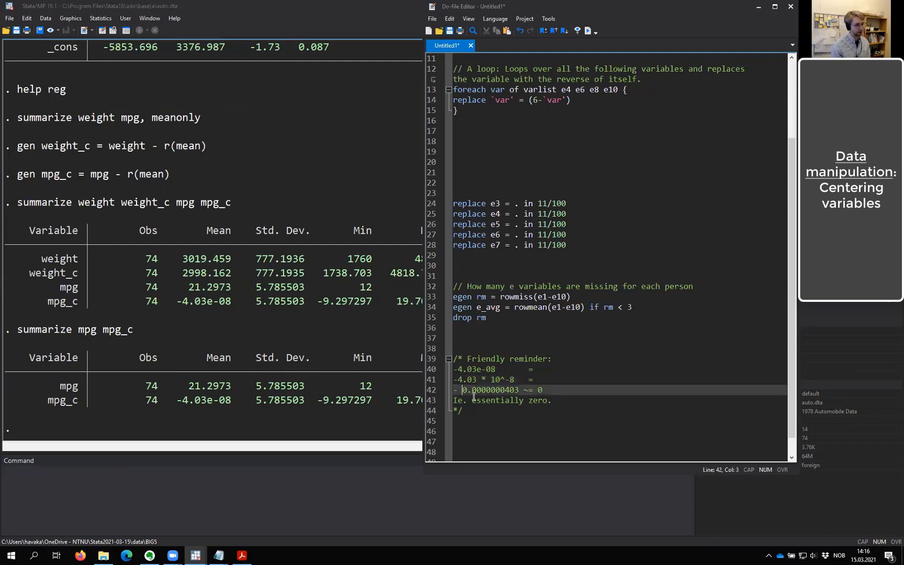
key(shift+Right)
key(shift+Right)
key(shift+Right)
key(shift+Right)
key(shift+Right)
key(shift+Right)
key(shift+Right)
key(shift+Right)
key(shift+Right)
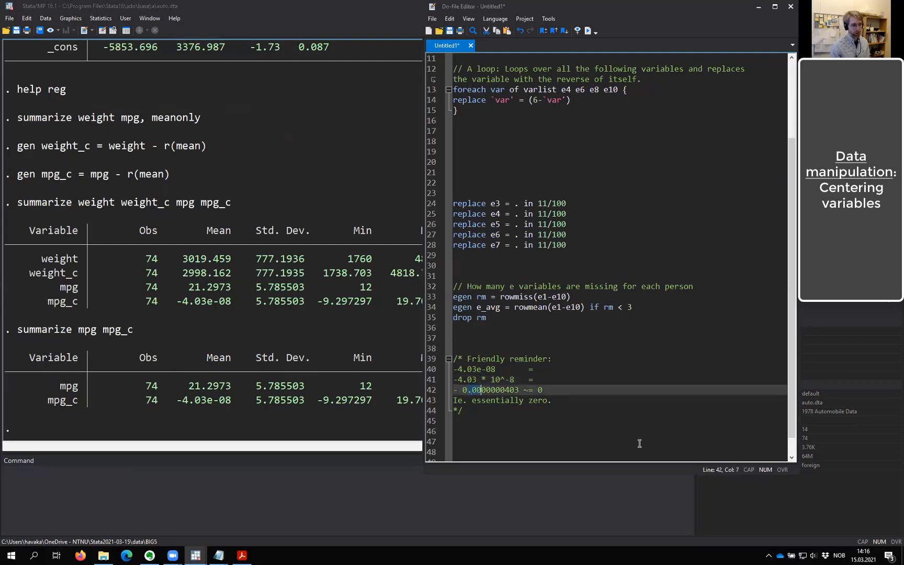
key(Right)
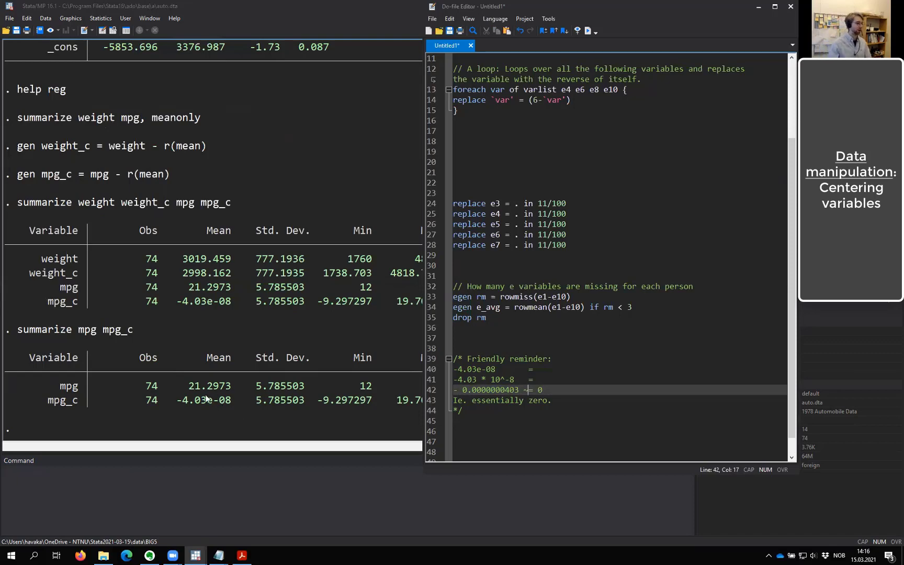
click(240, 400)
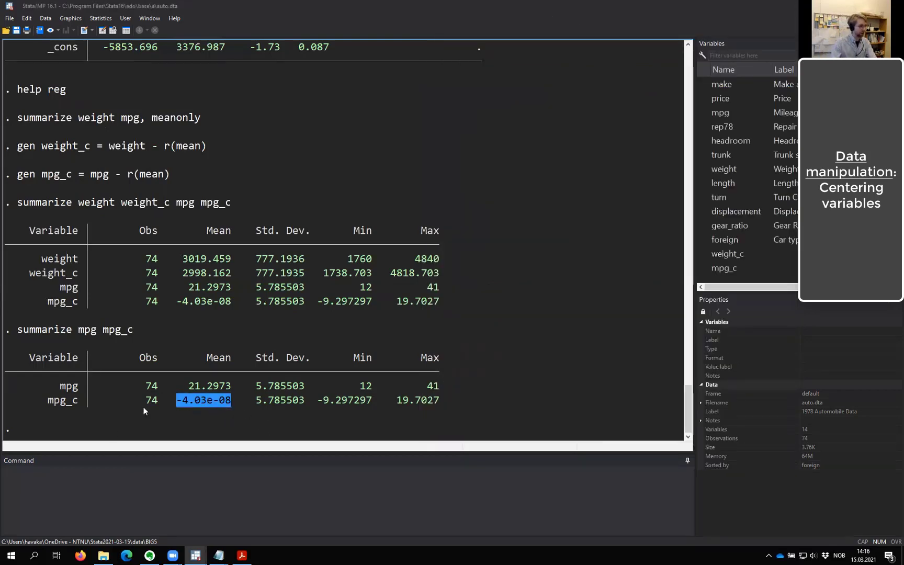
click(191, 396)
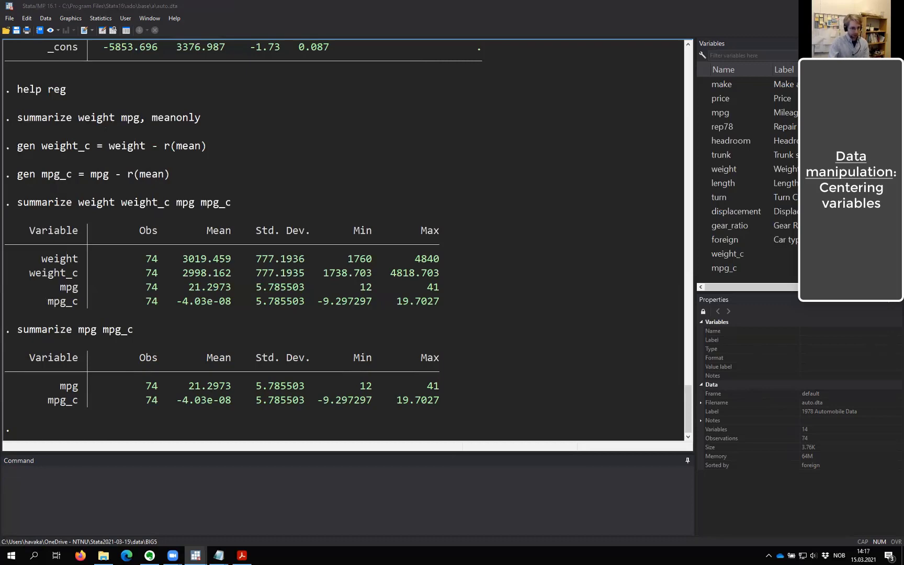
Step: Run the do-file regression of price on mpg_c, foreign and weight_c, and enter the same reg command for direct execution
key(ctrl+d)
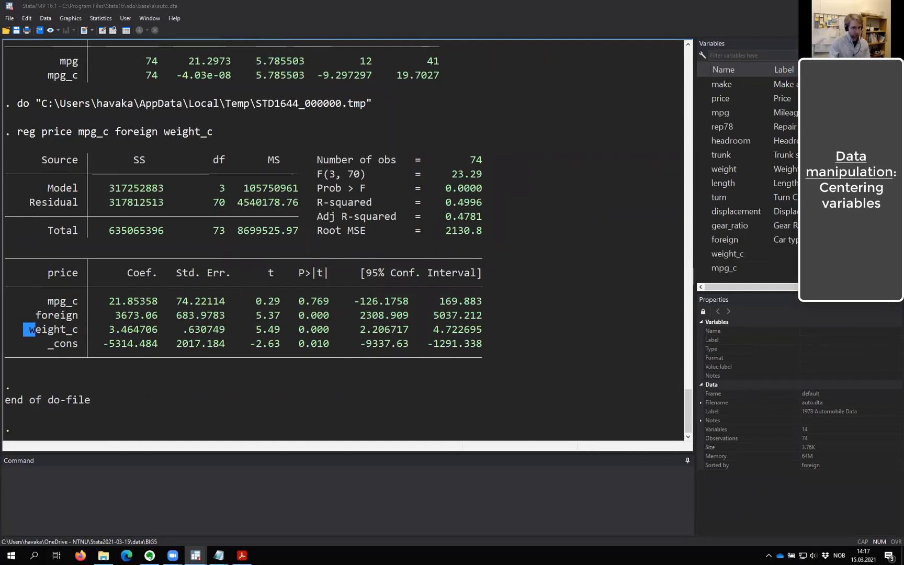
click(487, 491)
text(reg price mpg_c foreign weight_c)
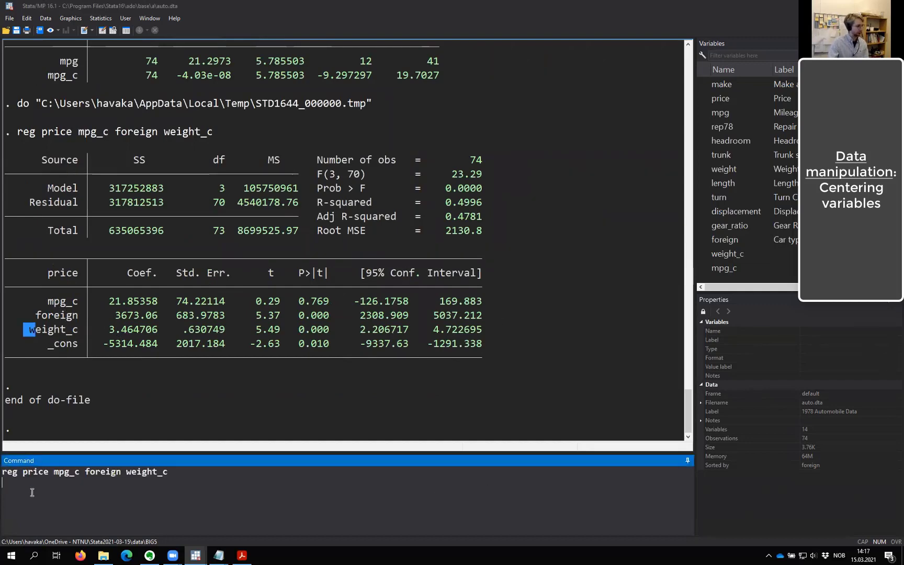
Step: Examine the predictors mpg_c, weight_c and foreign in the entered regression command
key(ctrl+Left)
key(ctrl+Left)
key(ctrl+Left)
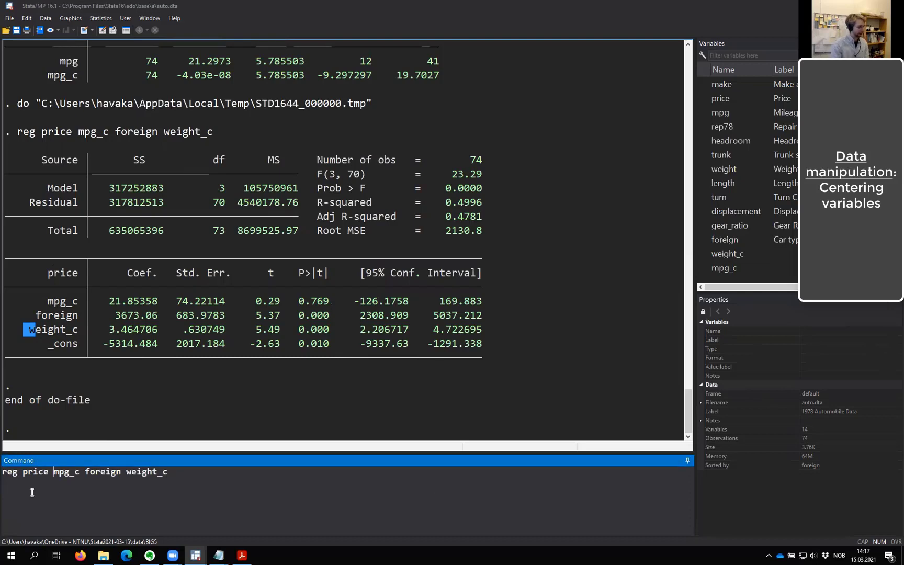
key(ctrl+shift+Right)
click(81, 471)
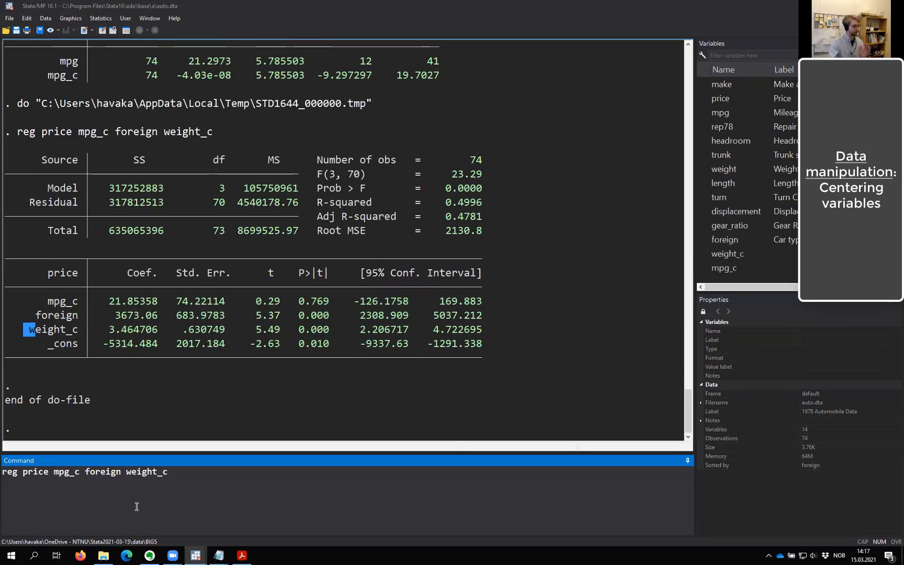
double_click(70, 473)
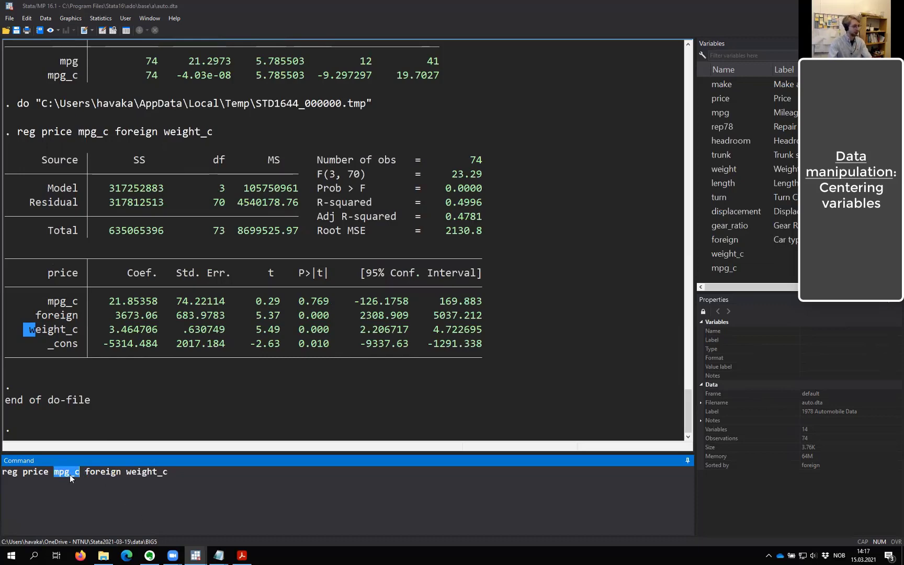
double_click(151, 473)
double_click(101, 471)
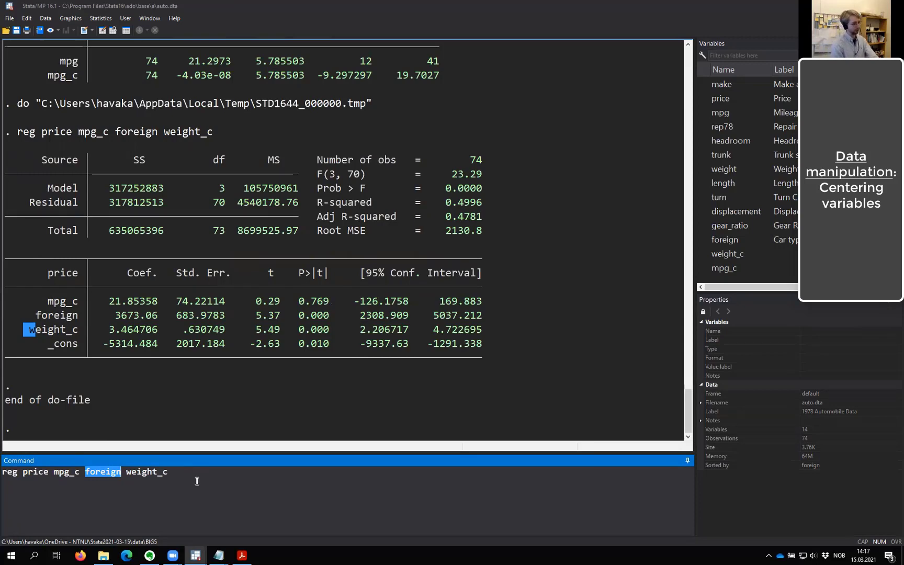
click(184, 469)
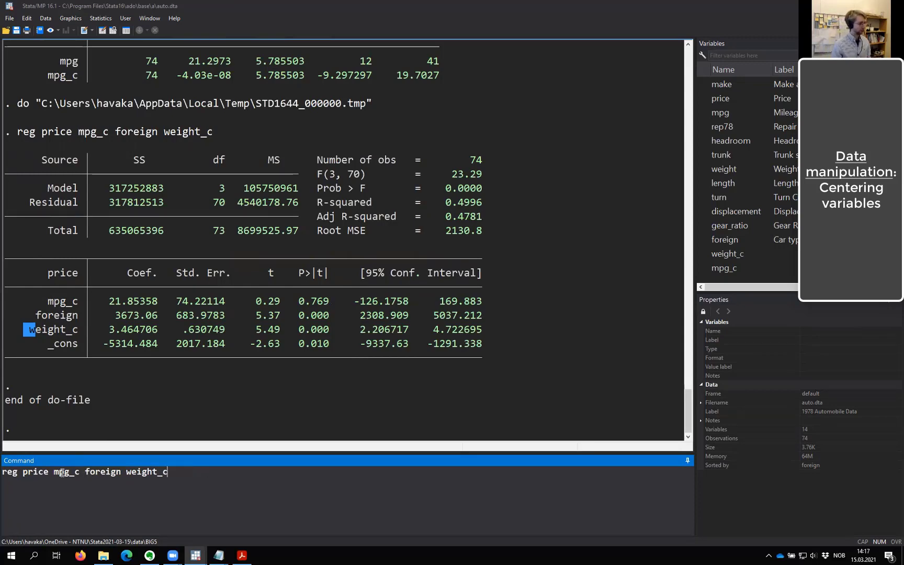
Step: Run the entered regression of price and examine the predictor rows in its coefficient table
key(Return)
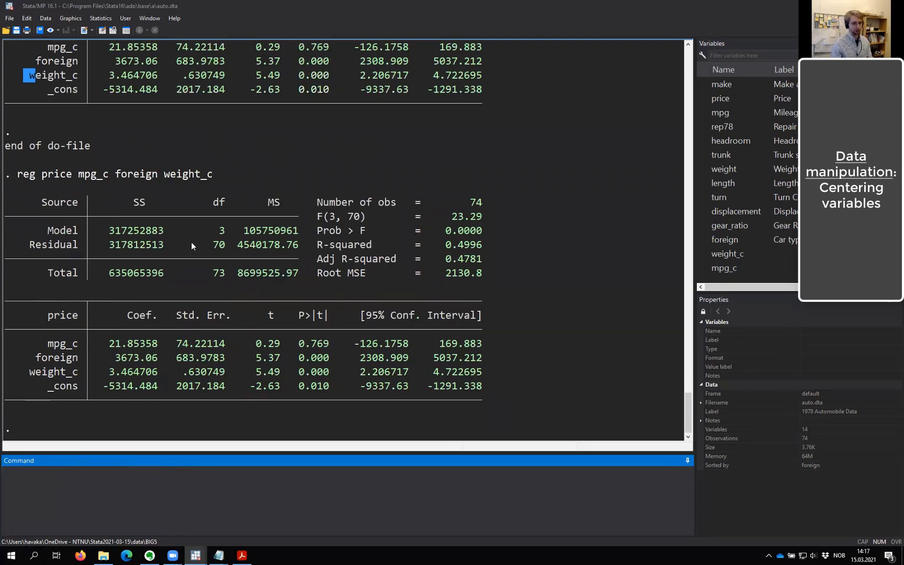
drag(51, 340, 78, 376)
click(49, 346)
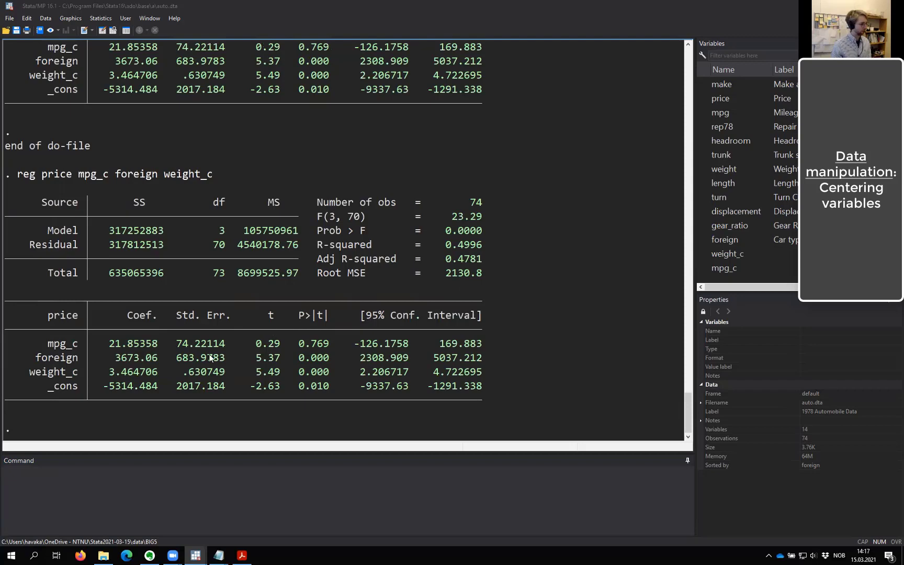
click(102, 496)
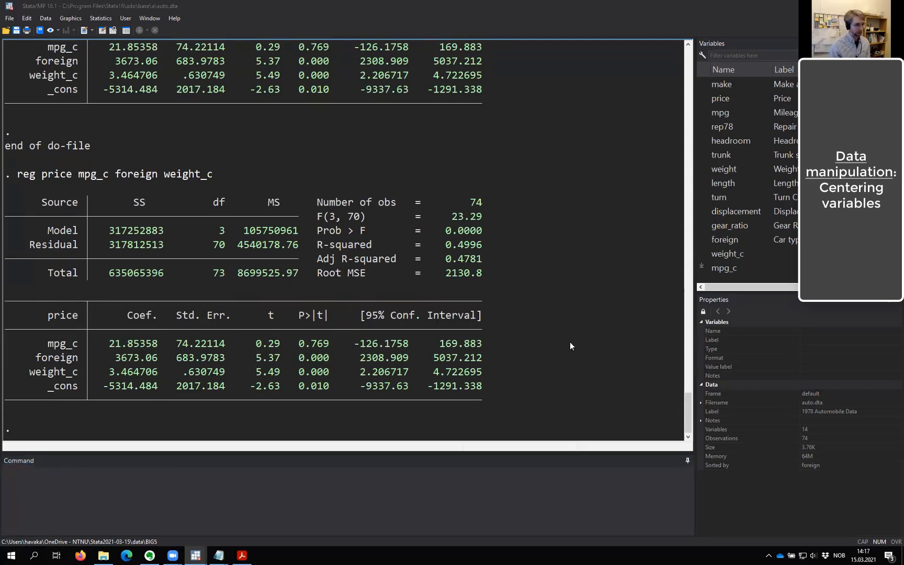
Step: Switch to File Explorer, go up to the data folder under Stata2021-03-15 and copy its address
key(alt+Tab)
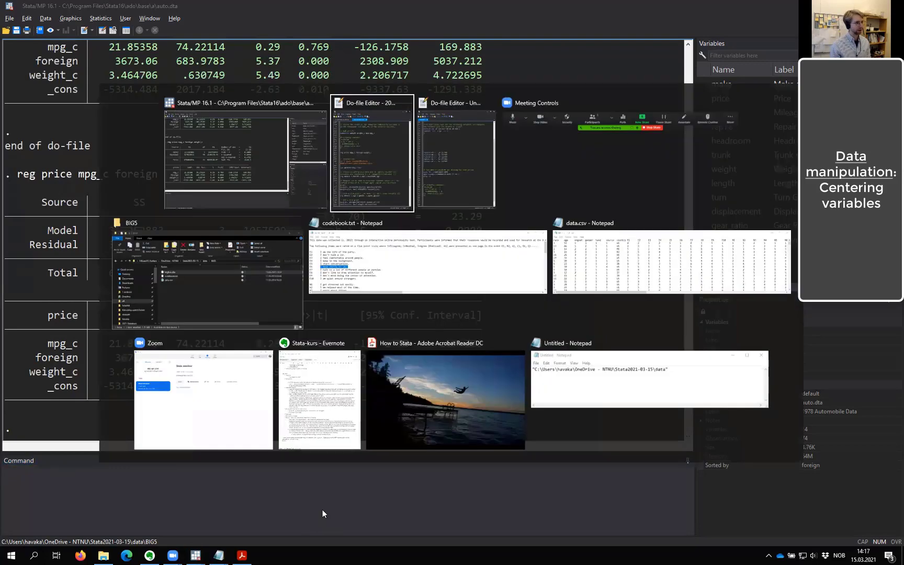
click(250, 322)
click(387, 225)
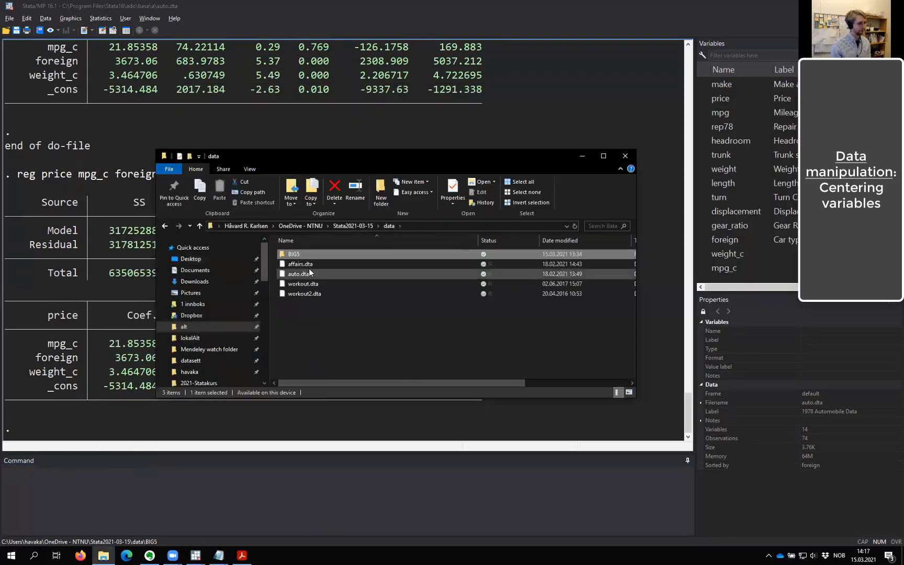
right_click(388, 226)
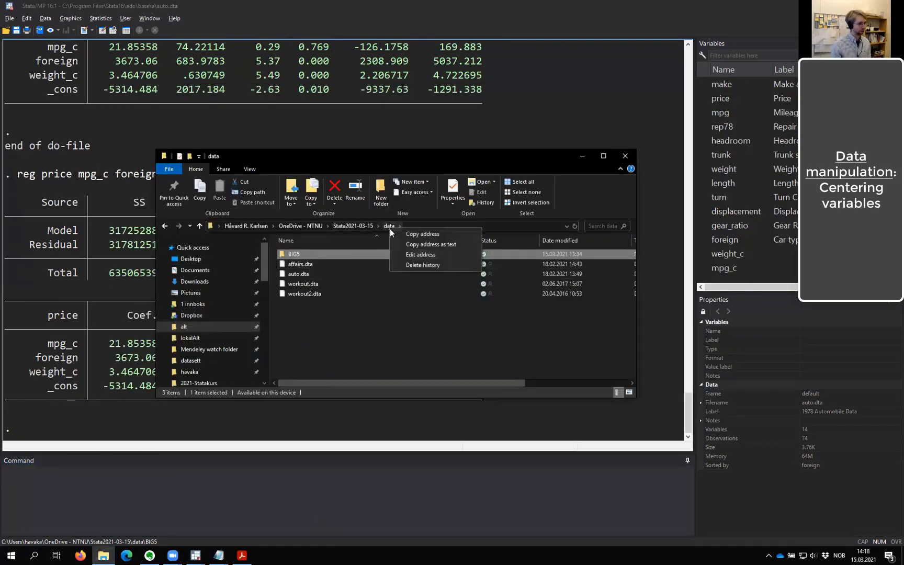
click(422, 240)
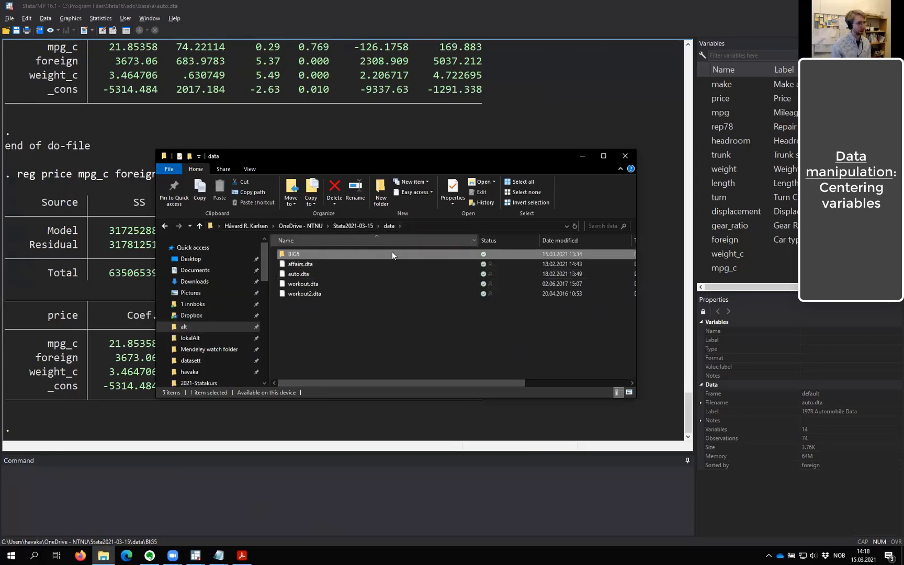
Step: Return to Stata and try to run the copied data folder path as a command on its own
click(298, 458)
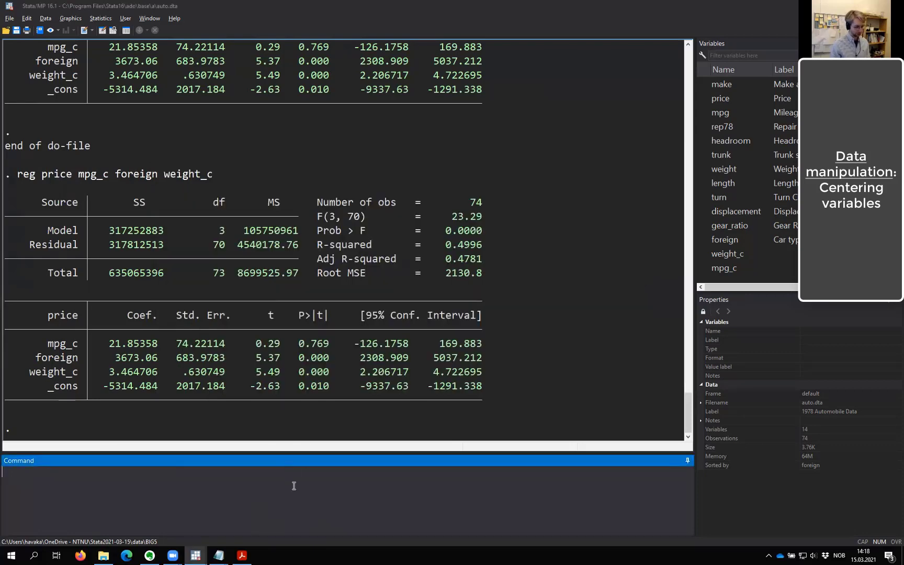
text(C:\Users\havaka\OneDrive - NTNU\Stata2021-03-15\data)
key(Return)
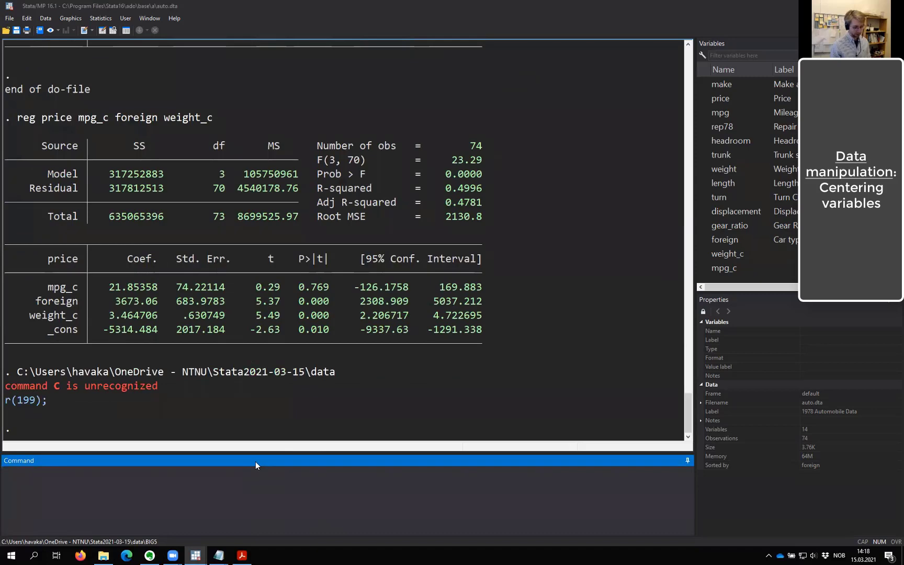
Step: Change the working directory to the Stata2021-03-15\data folder with cd and the quoted full path
text(cd ")
text(C:\Users\havaka\OneDrive - NTNU\Stata2021-03-15\data)
text(")
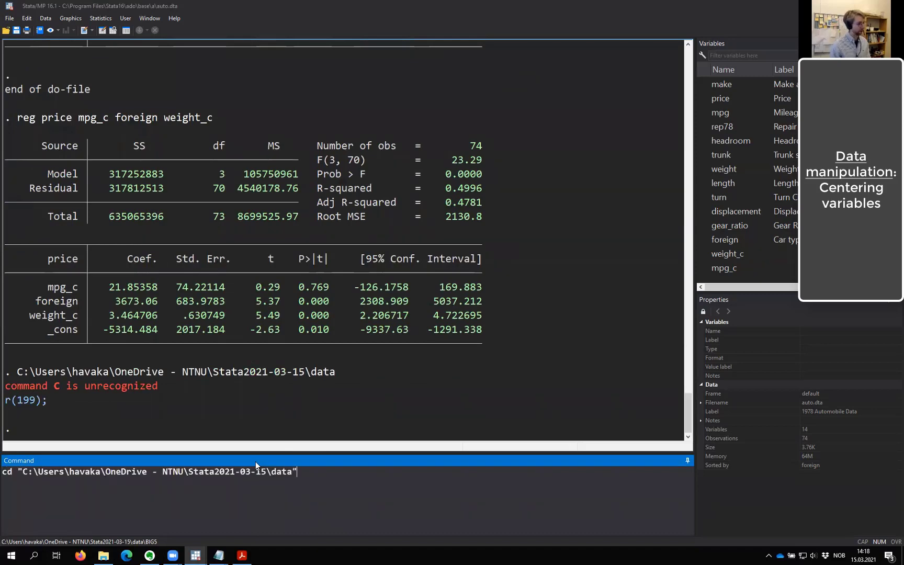
key(Return)
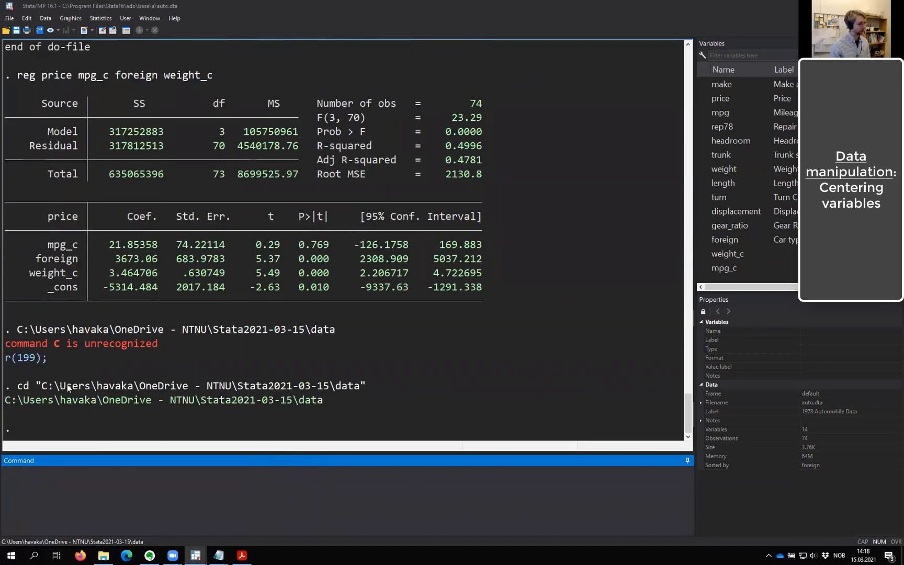
Step: Print the current working directory with pwd and list its files with dir
text(pwd)
key(Return)
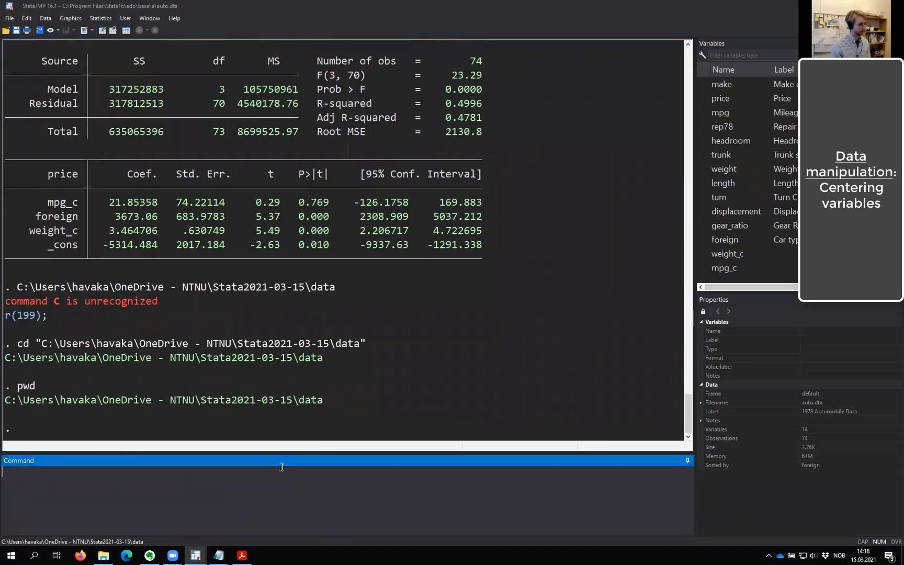
text(dir)
key(Return)
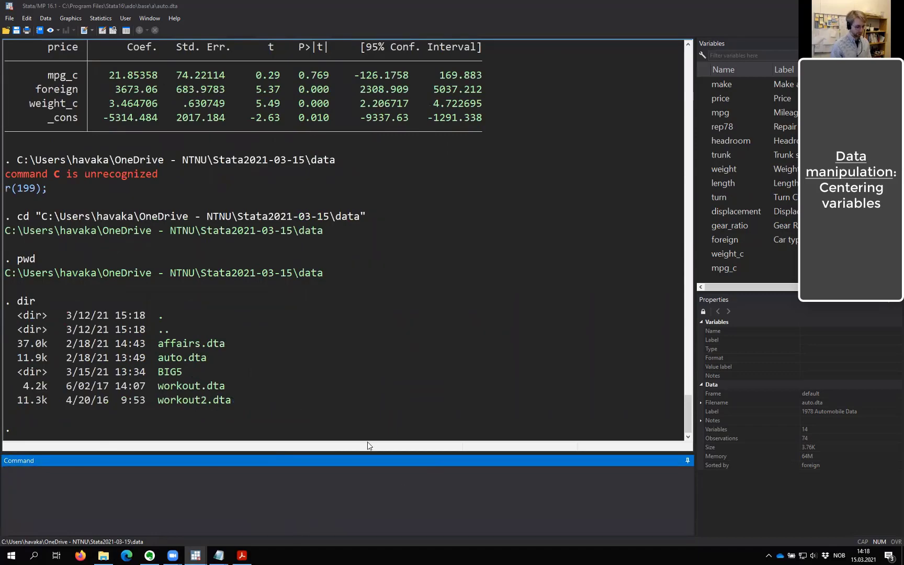
Step: Load workout.dta from the working directory, clearing the data in memory
text(use workout)
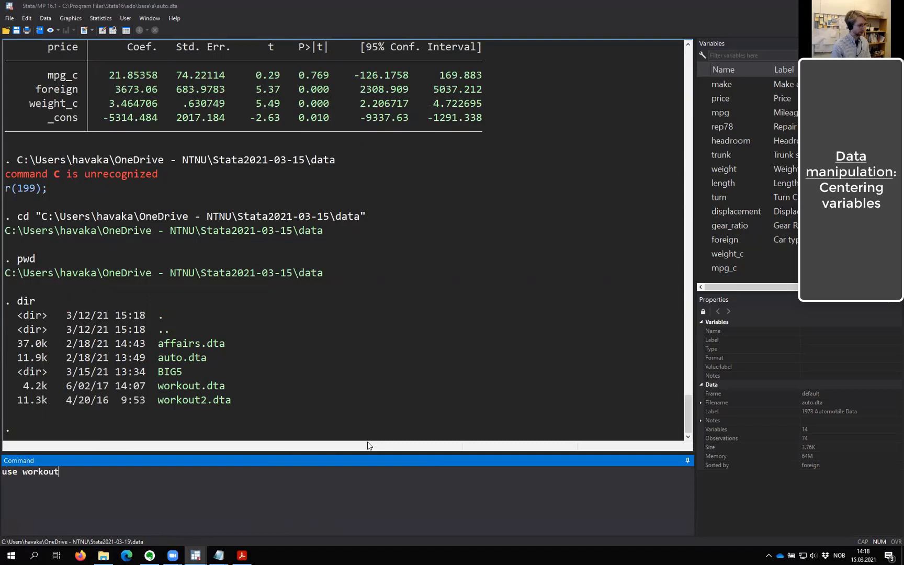
text(.dta, clear)
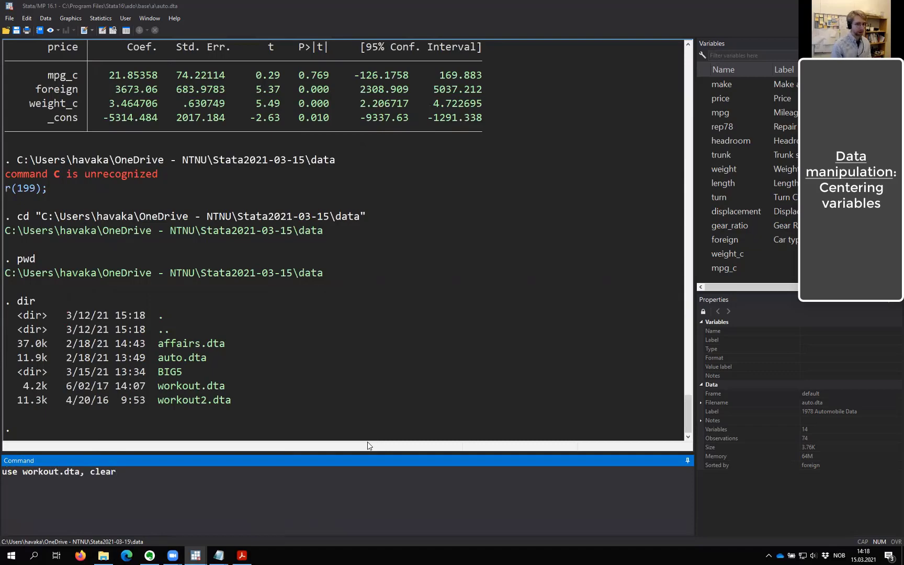
key(Return)
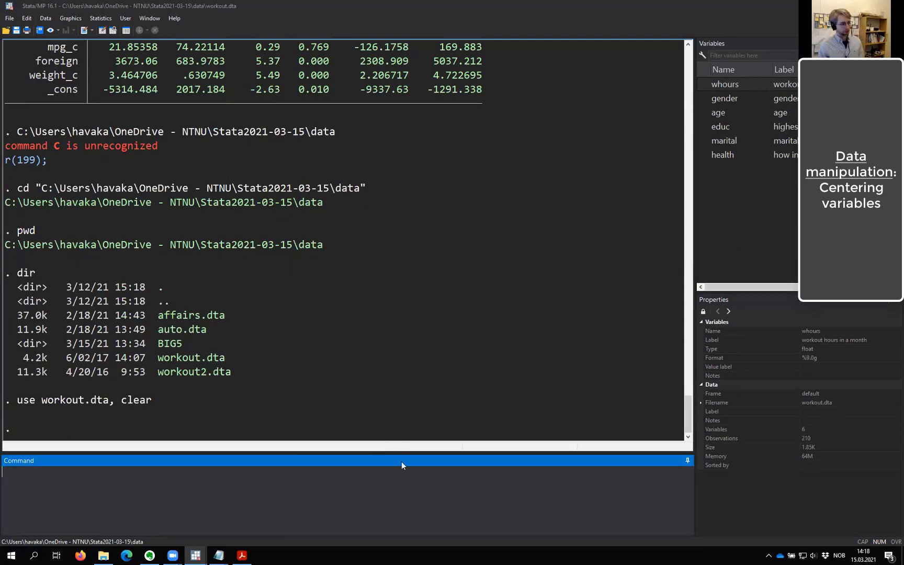
Step: Regress whours on health and age with the reg command
text(reg )
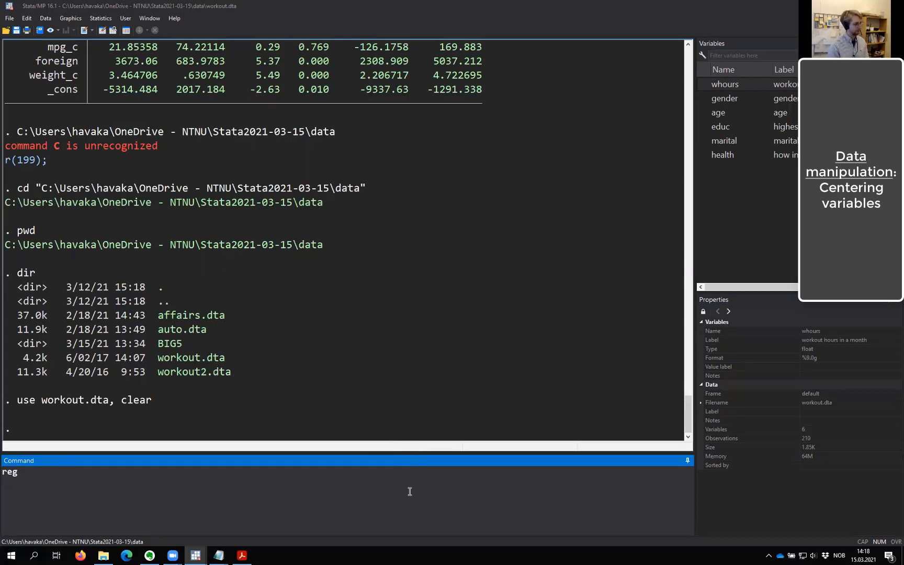
text(whours )
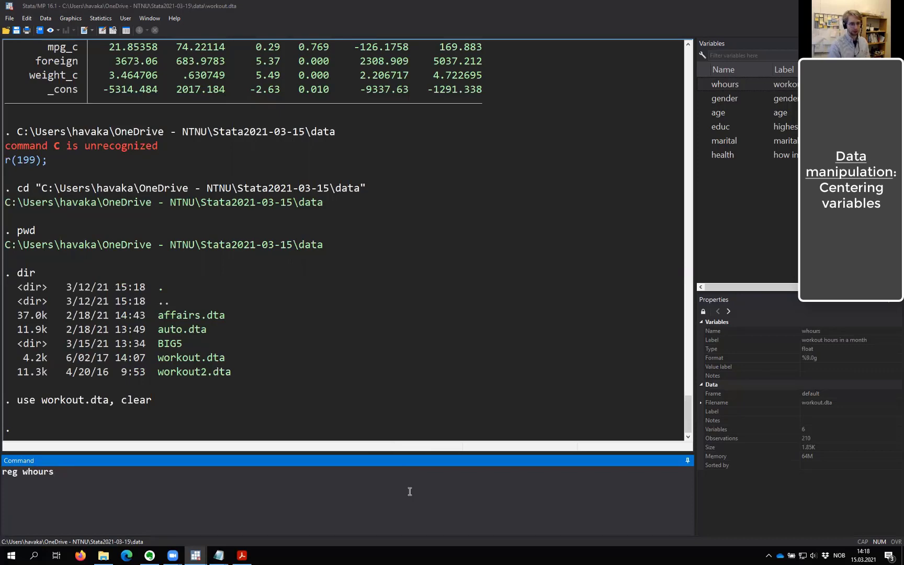
text(health ang)
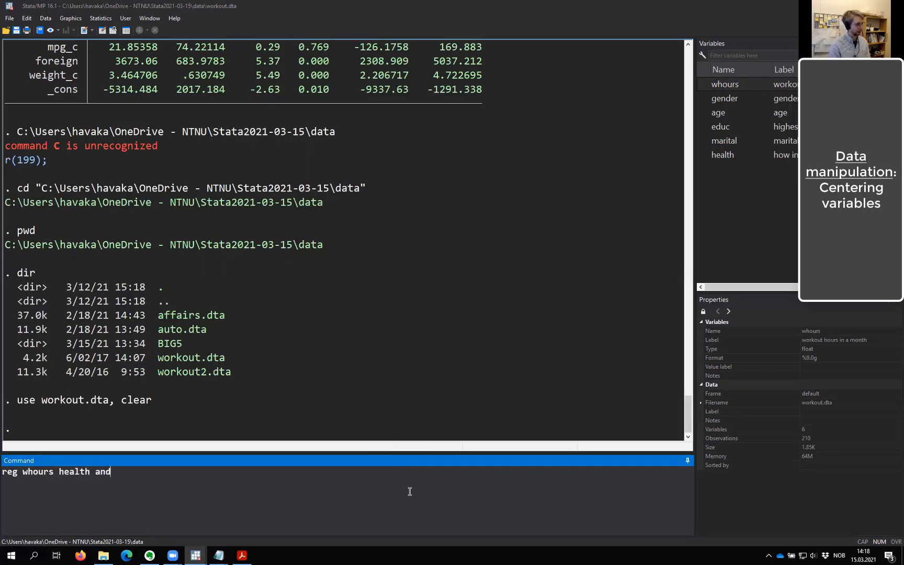
key(BackSpace)
key(BackSpace)
text(ge)
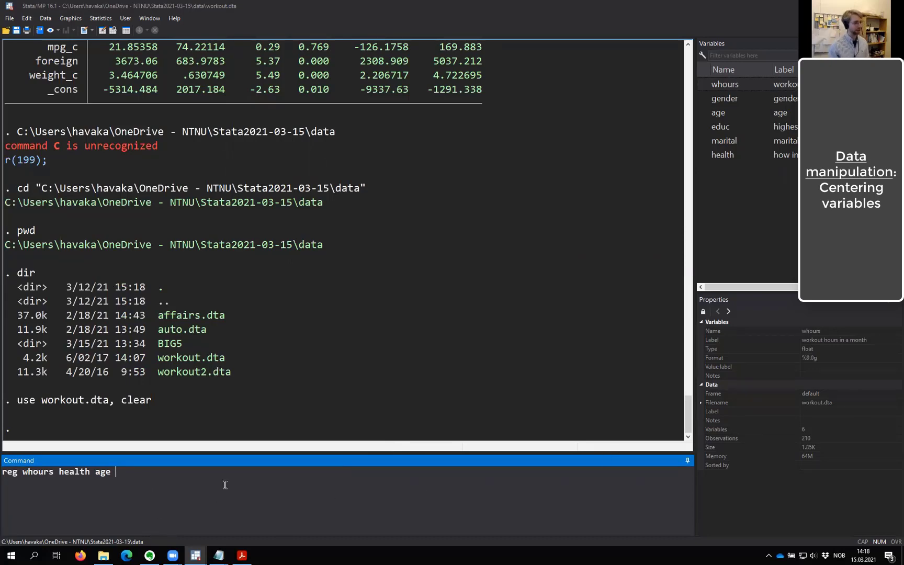
key(Return)
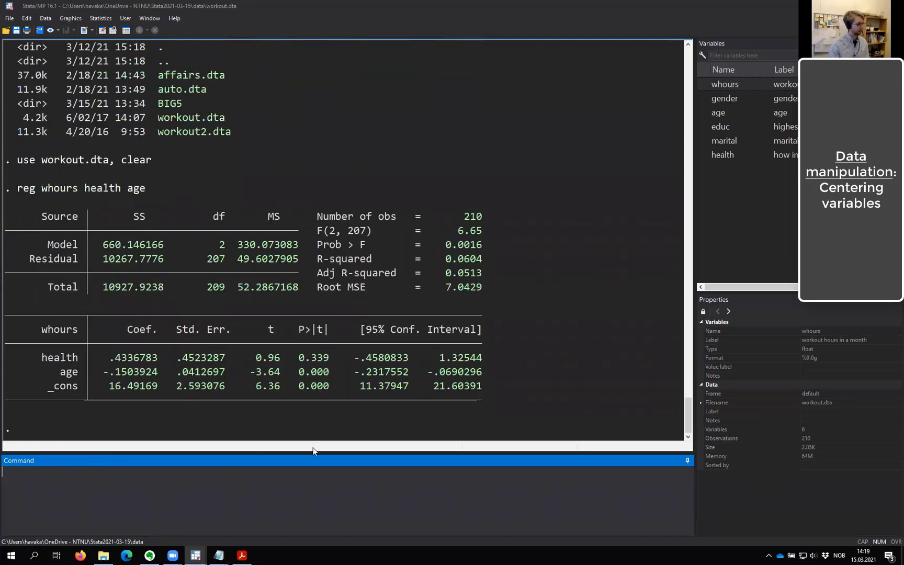
Step: Examine the coefficients and p-values of health and age in the regression table for whours
drag(299, 372, 313, 371)
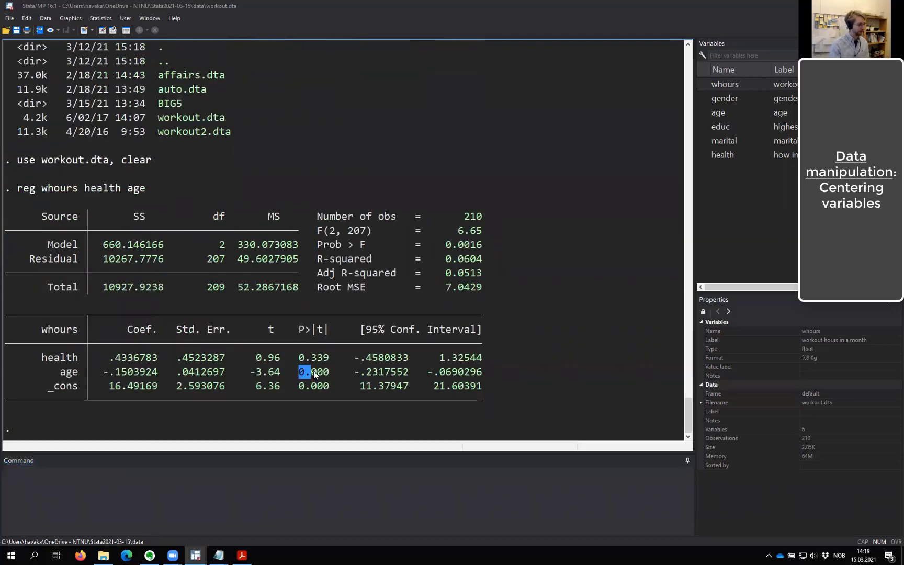
click(231, 510)
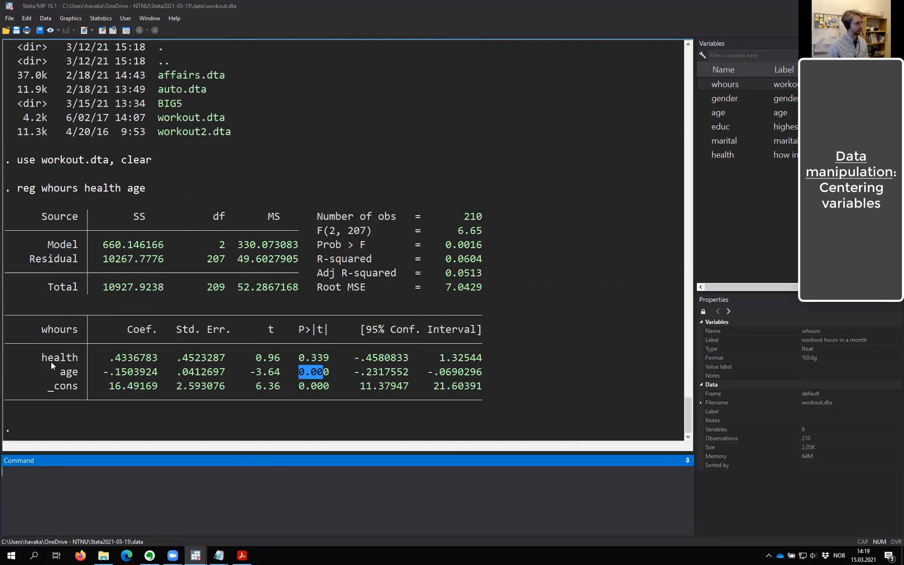
drag(45, 362, 74, 373)
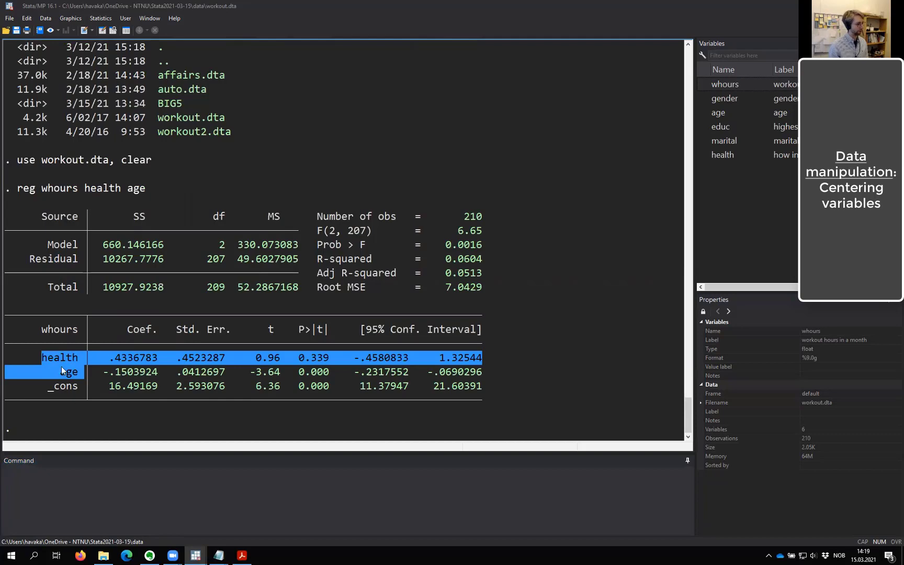
click(97, 491)
click(104, 381)
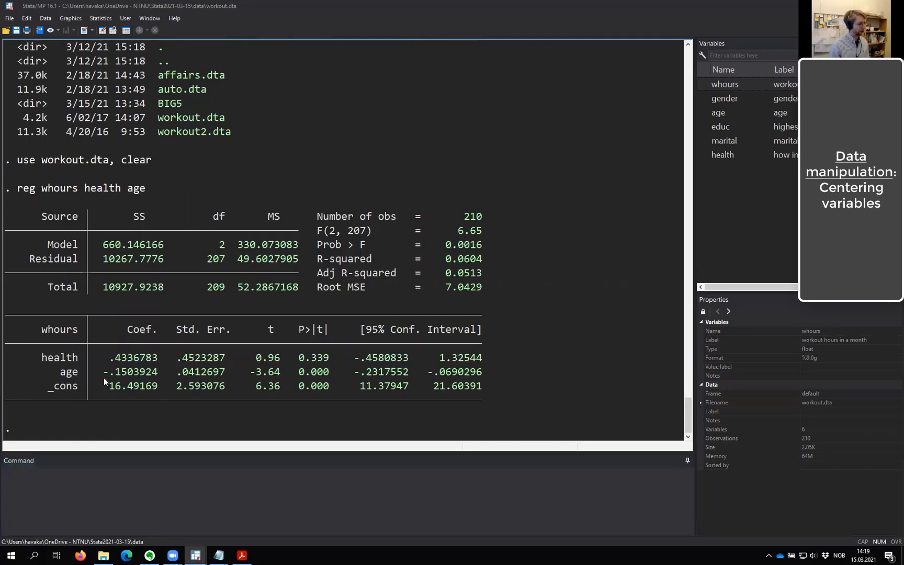
click(95, 491)
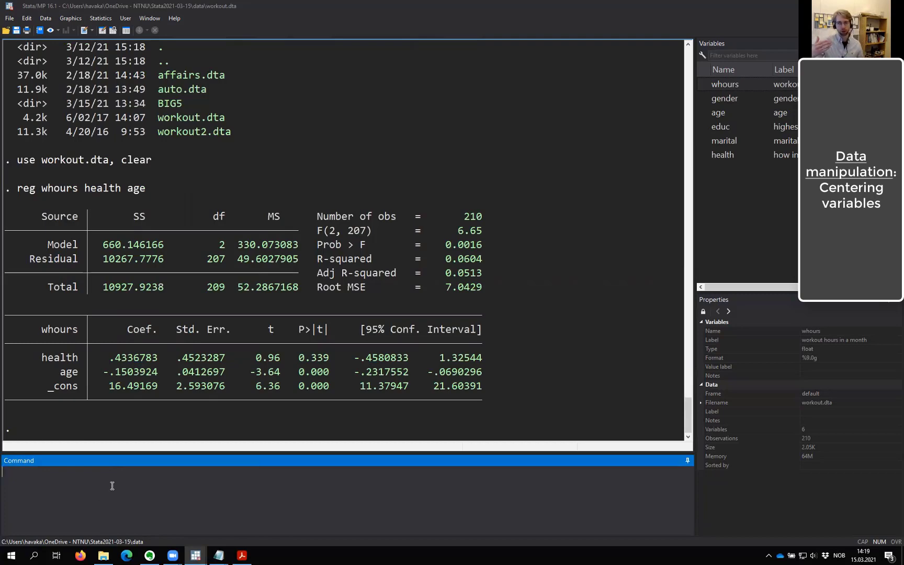
click(793, 85)
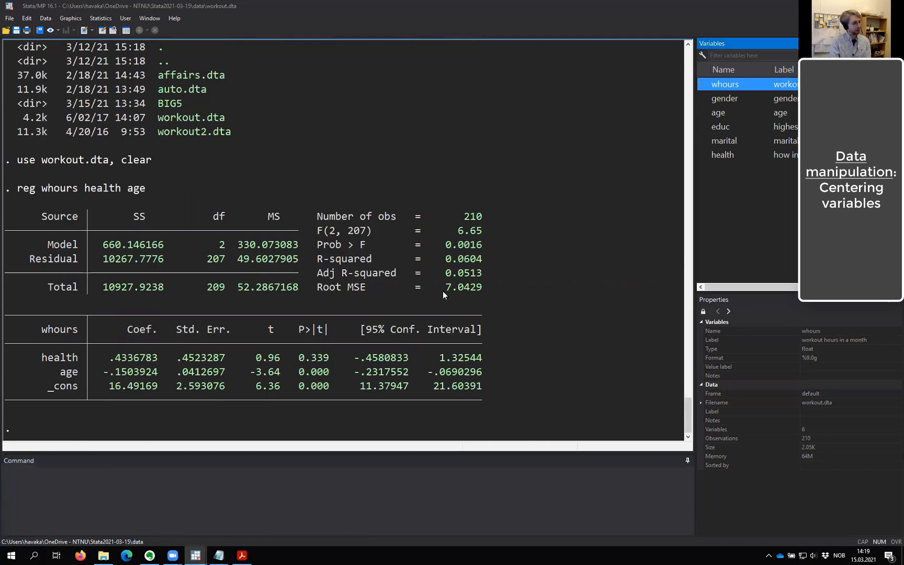
mouse_move(97, 374)
mouse_down()
mouse_move(155, 375)
mouse_move(204, 357)
mouse_move(322, 357)
mouse_up()
Step: Write the regression command reg whours c.health c.age, marking both predictors as continuous with the c. prefix
click(122, 484)
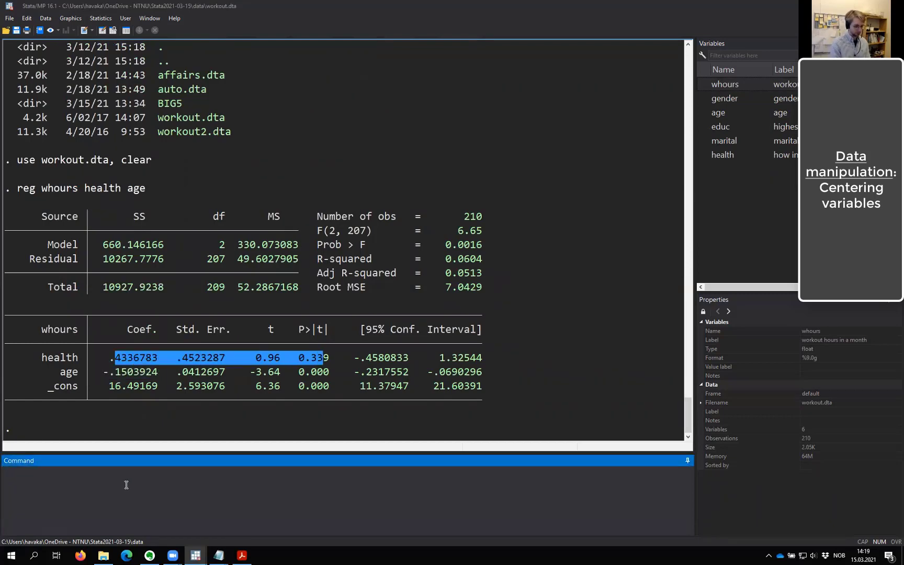
text(reg wh)
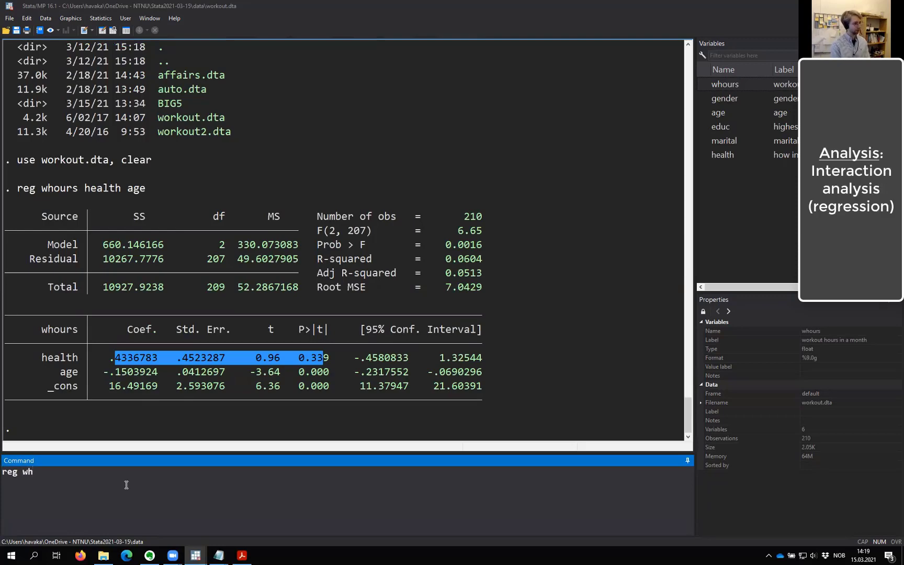
text(ours)
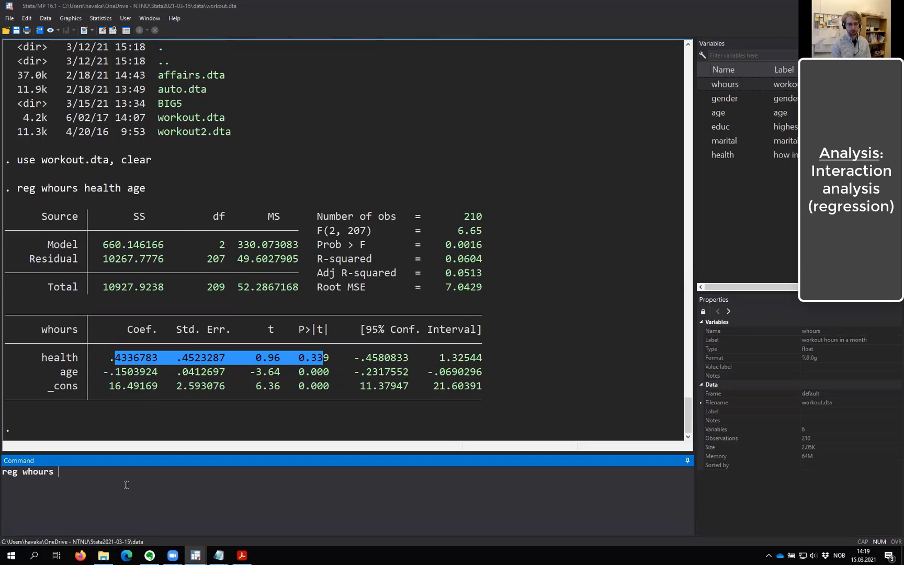
text(c.health )
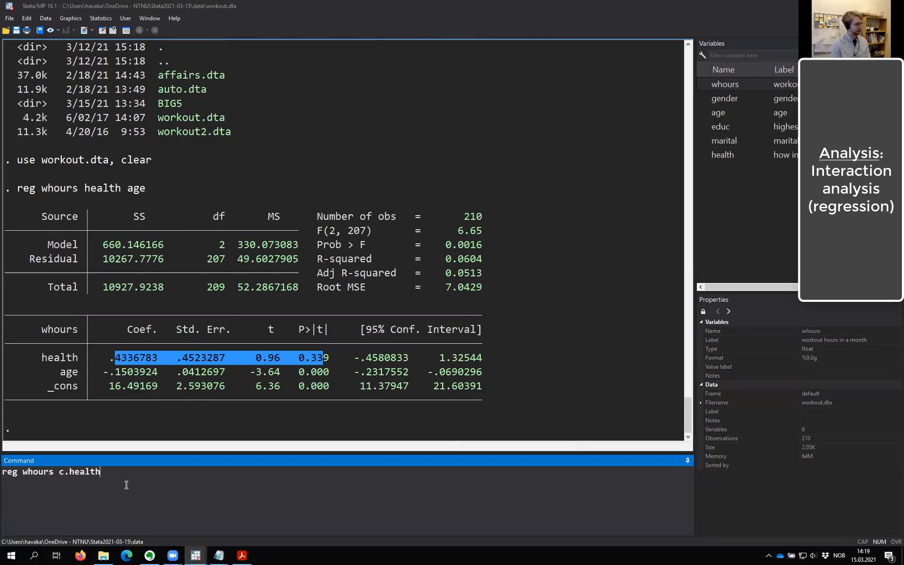
text(c.age)
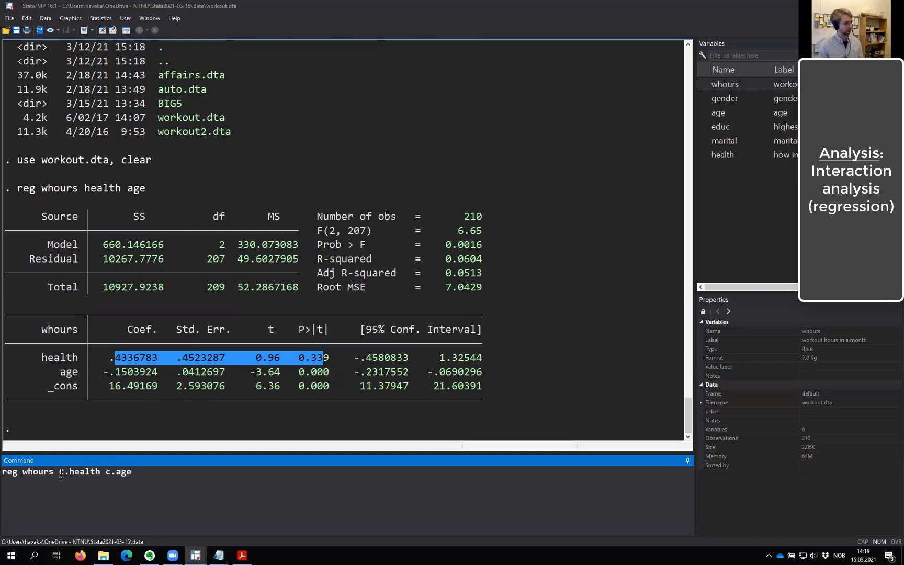
drag(53, 472, 69, 473)
click(148, 483)
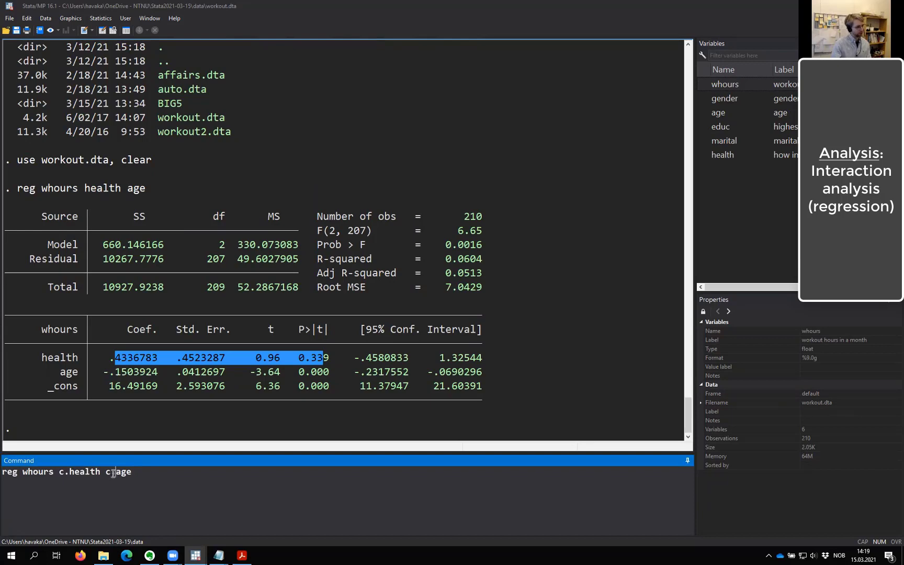
Step: Add the interaction term c.health#c.age to the regression command for whours with c.health and c.age
drag(116, 472, 107, 473)
click(114, 475)
click(144, 476)
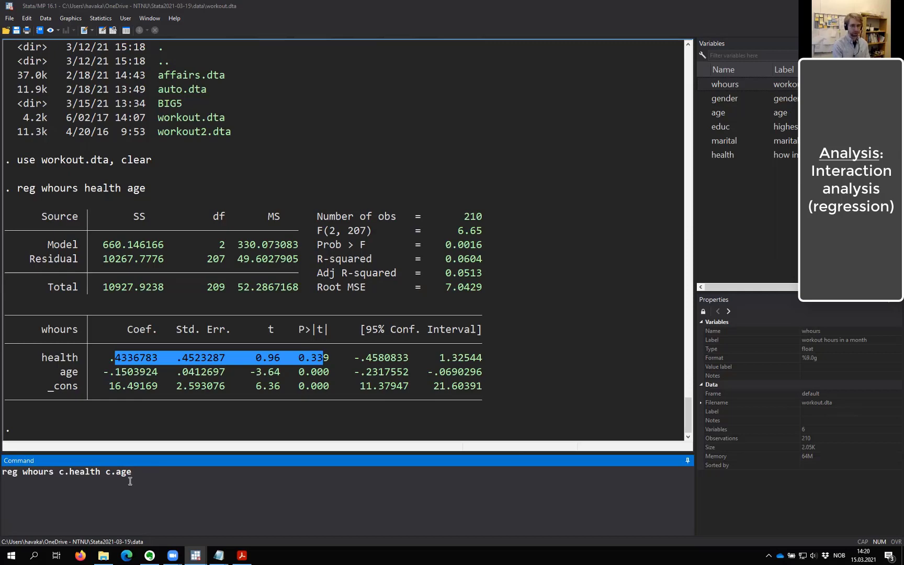
text(c.health)
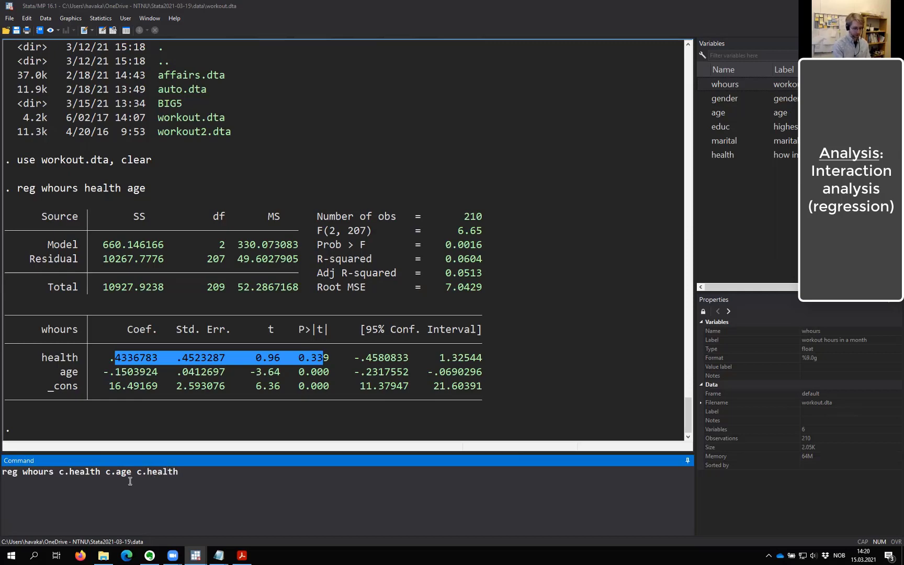
text(#c.age)
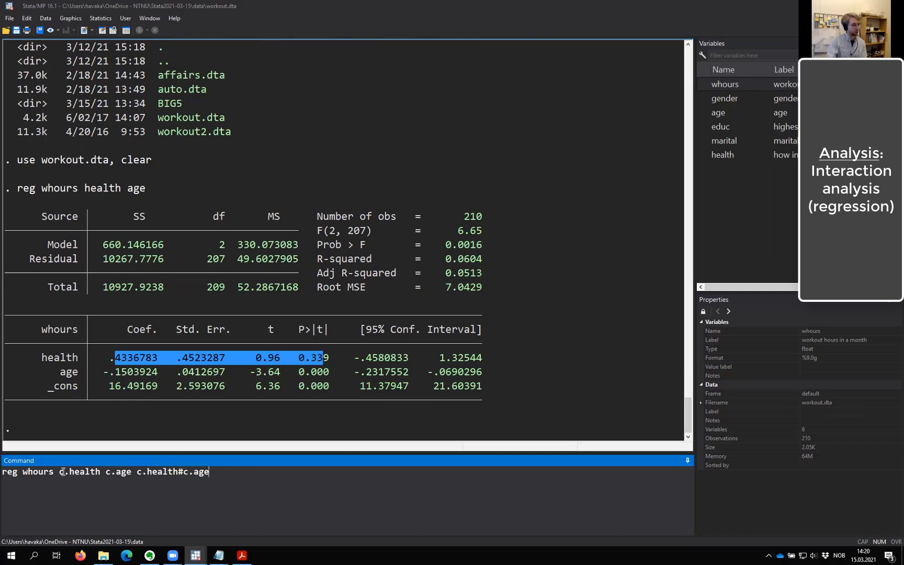
Step: Review the main effects and interaction term, run reg whours c.health c.age c.health#c.age, and highlight the interaction's p-value
mouse_move(59, 472)
mouse_down()
mouse_move(136, 471)
mouse_move(128, 472)
mouse_up()
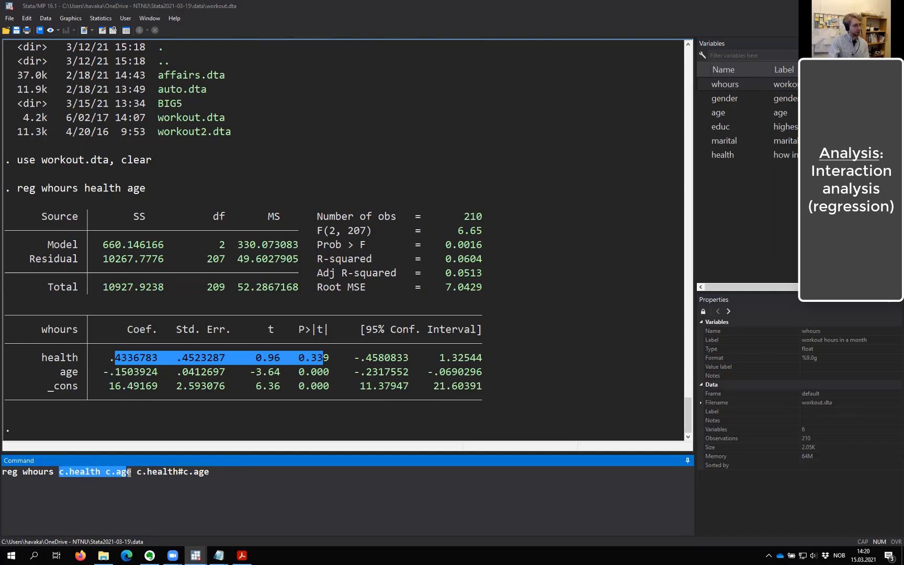
click(131, 481)
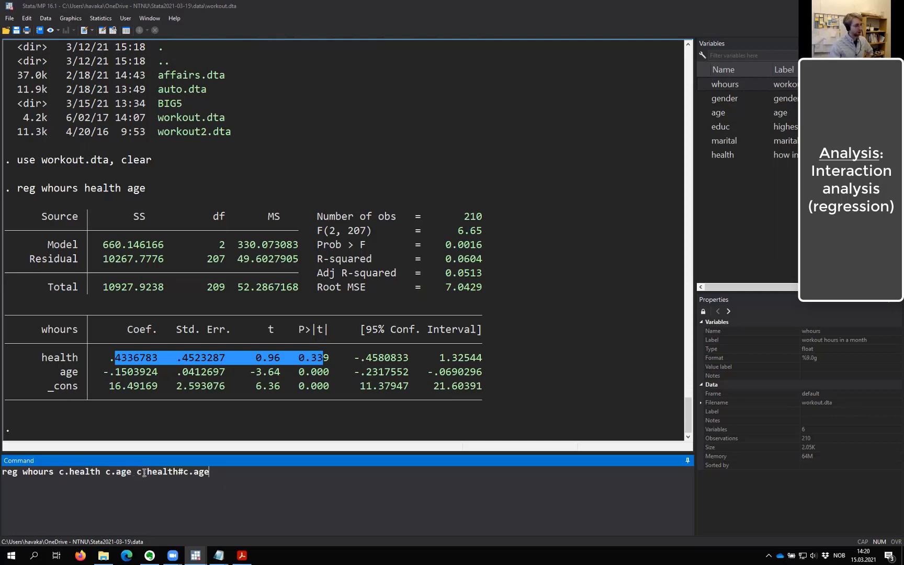
drag(137, 471, 235, 471)
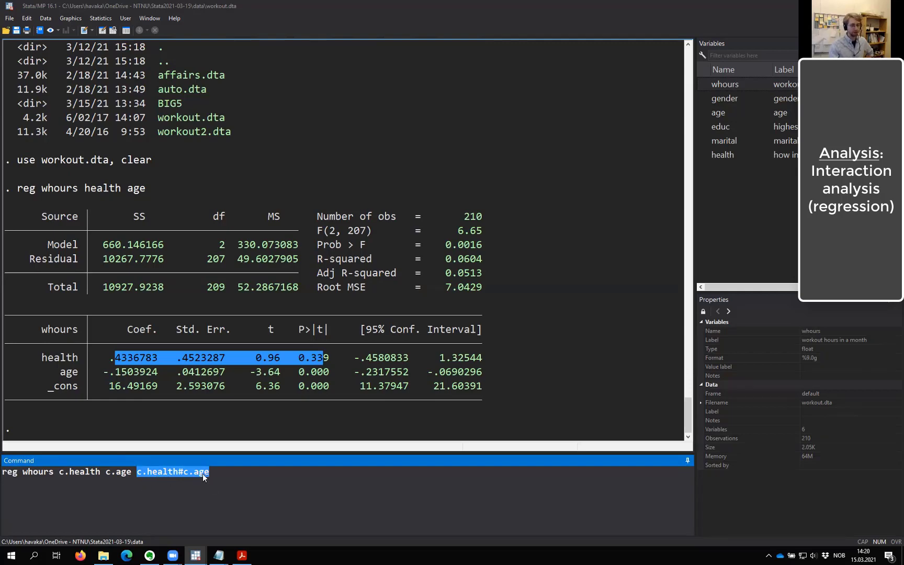
key(End)
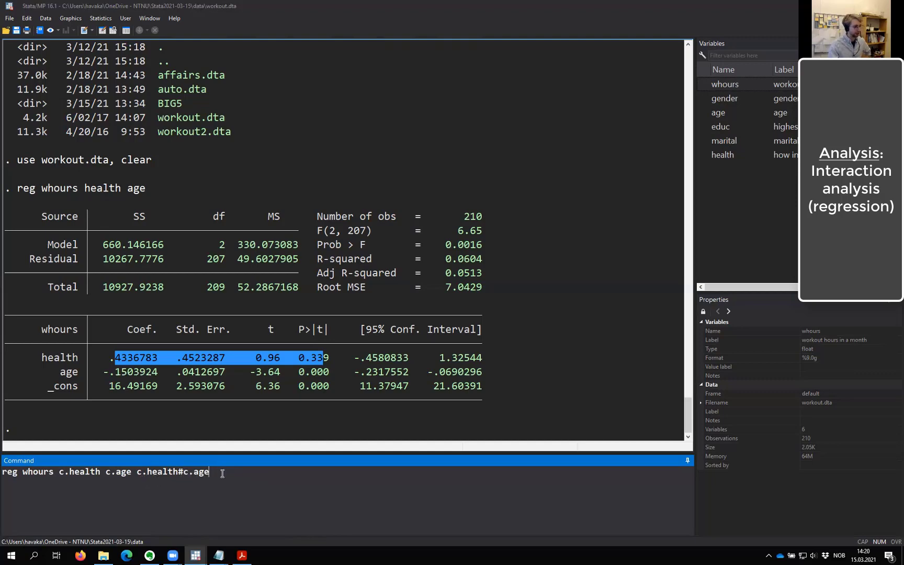
drag(183, 473, 194, 473)
click(233, 479)
key(Return)
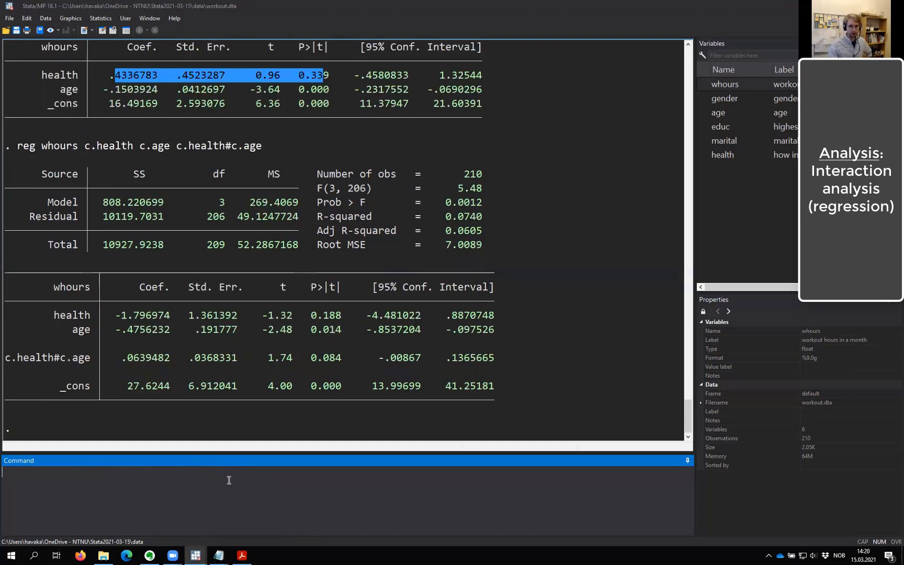
mouse_move(11, 357)
mouse_down()
mouse_move(444, 357)
mouse_move(5, 357)
mouse_up()
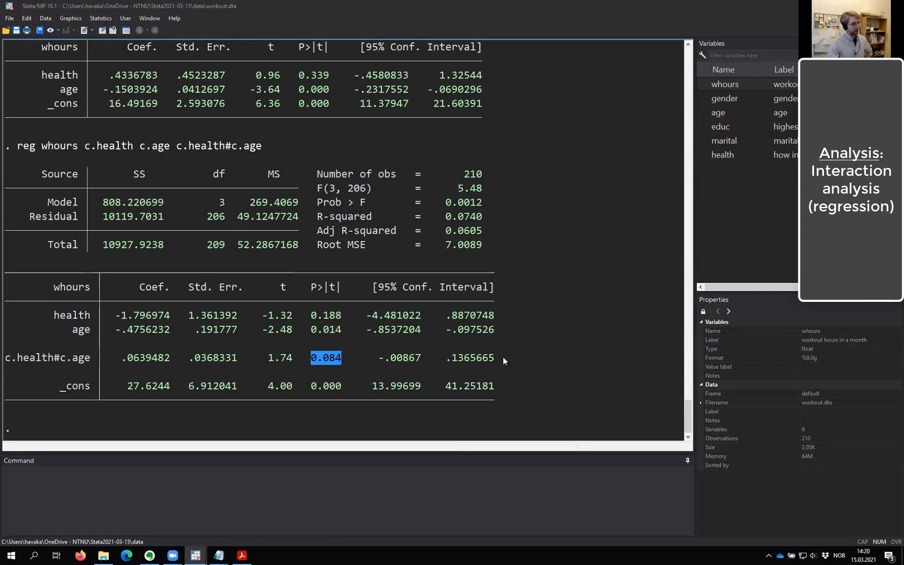
Step: Try to run a regression of whours on c.age and i.gender with the interaction written as c.age#.i.gender
click(381, 466)
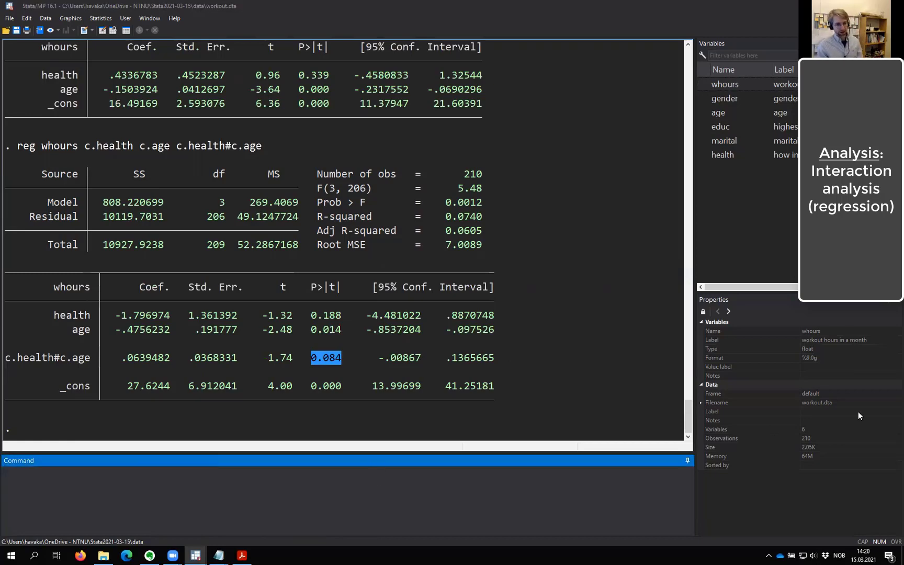
click(345, 491)
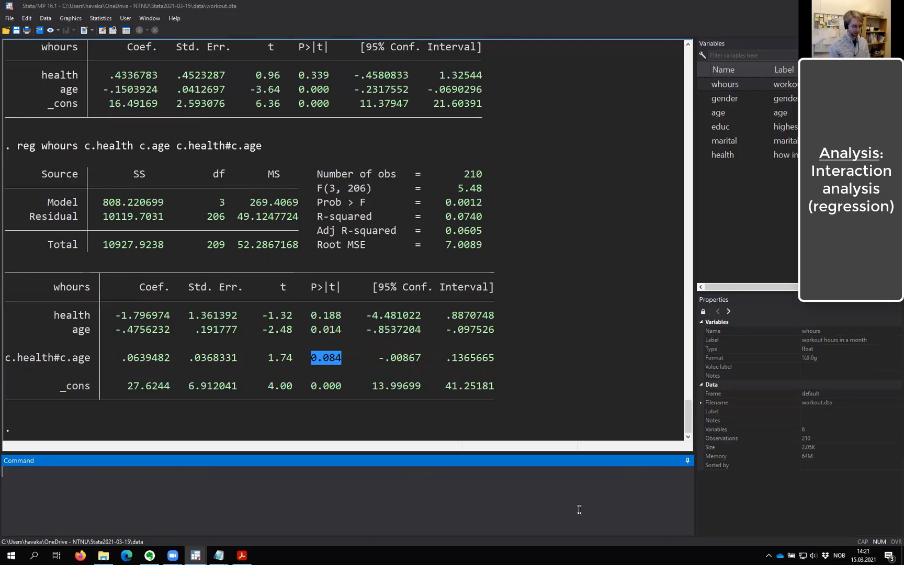
text(reg whours)
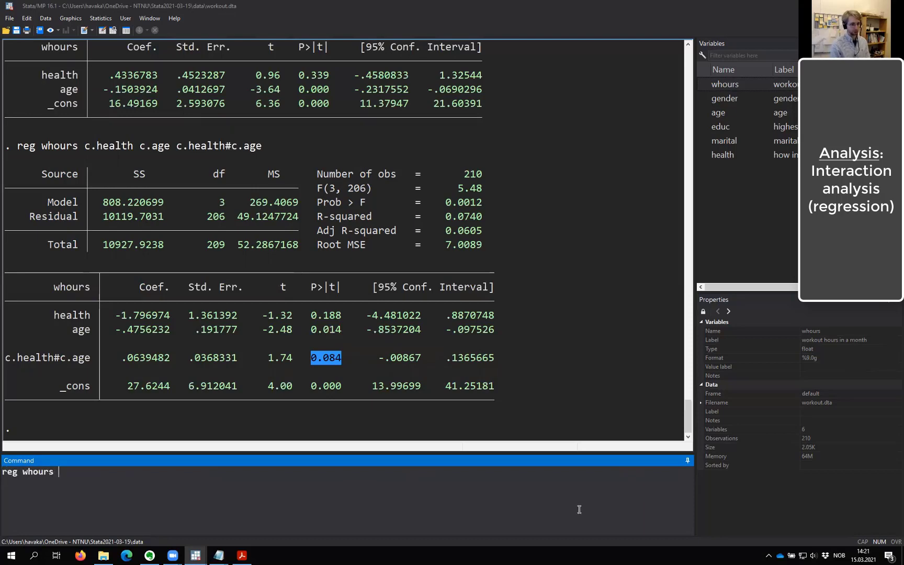
text( c.age)
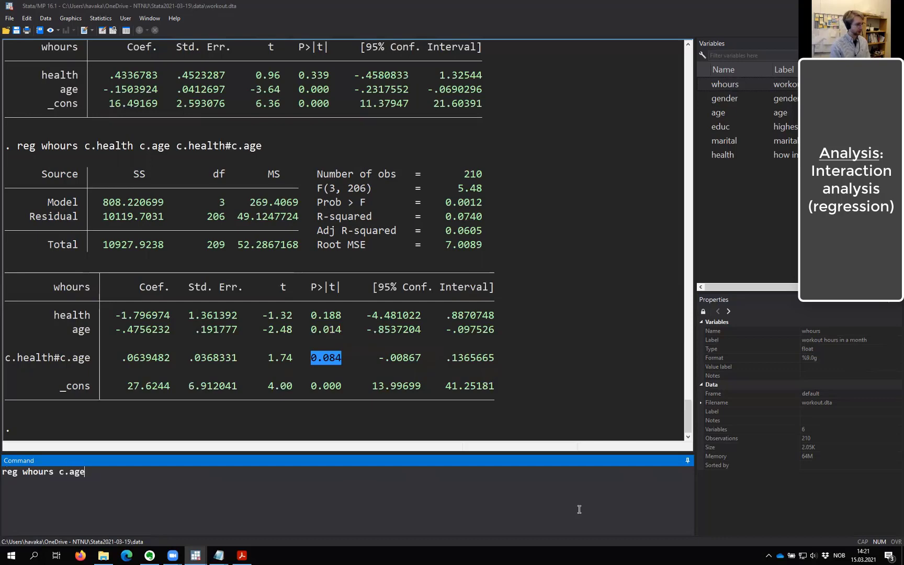
text( .)
text(.gender)
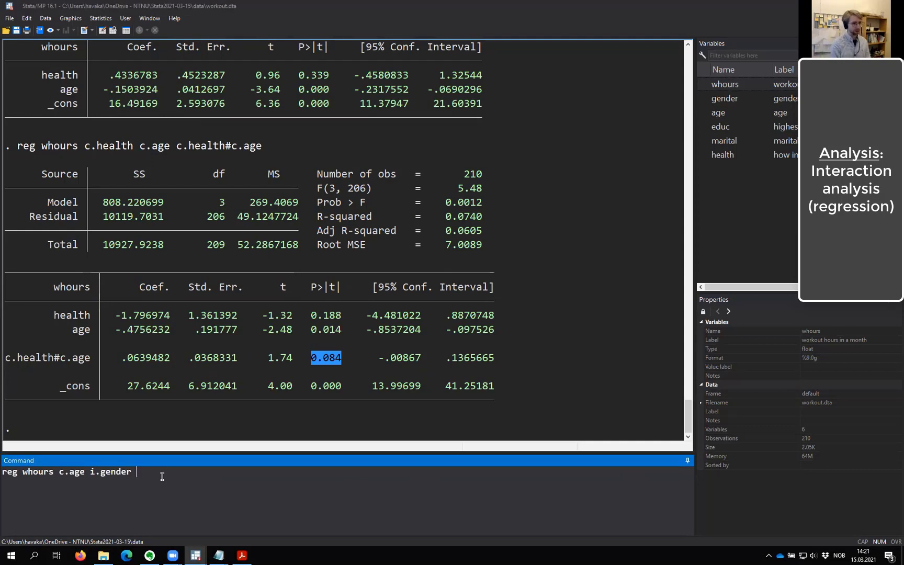
key(shift+Left)
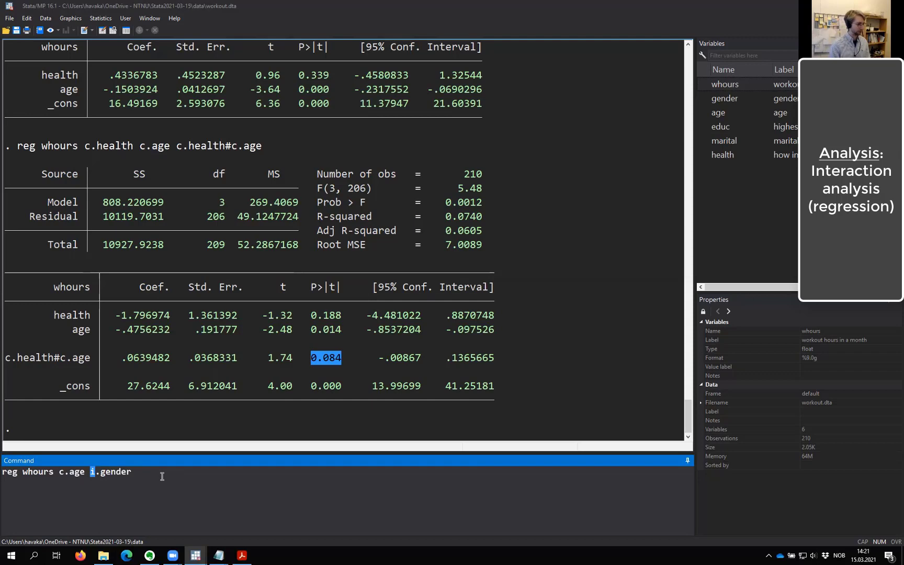
click(162, 476)
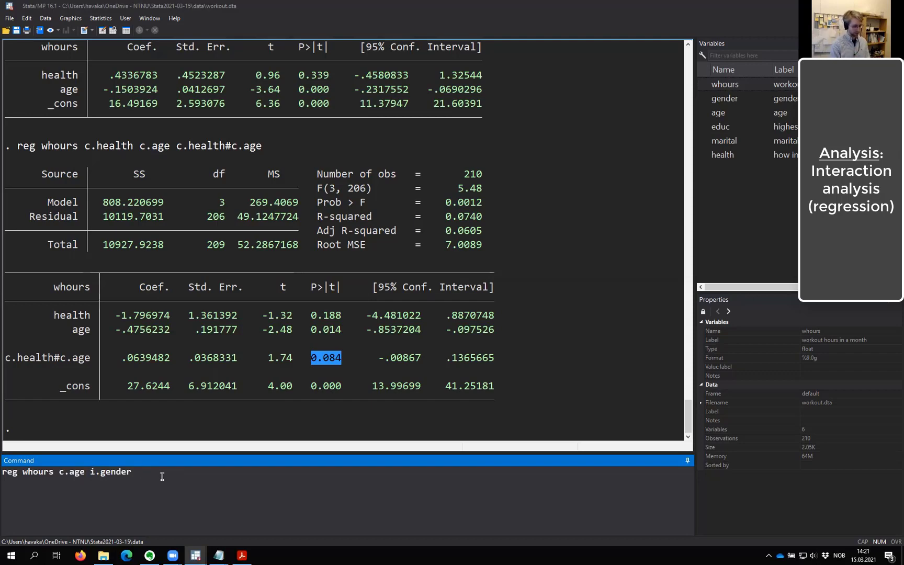
text(c.age)
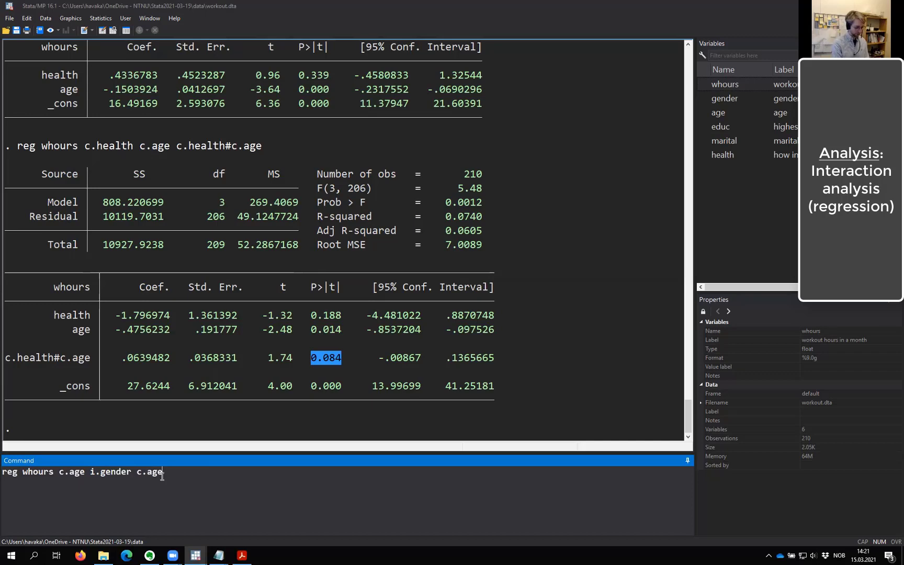
text(##i.gender)
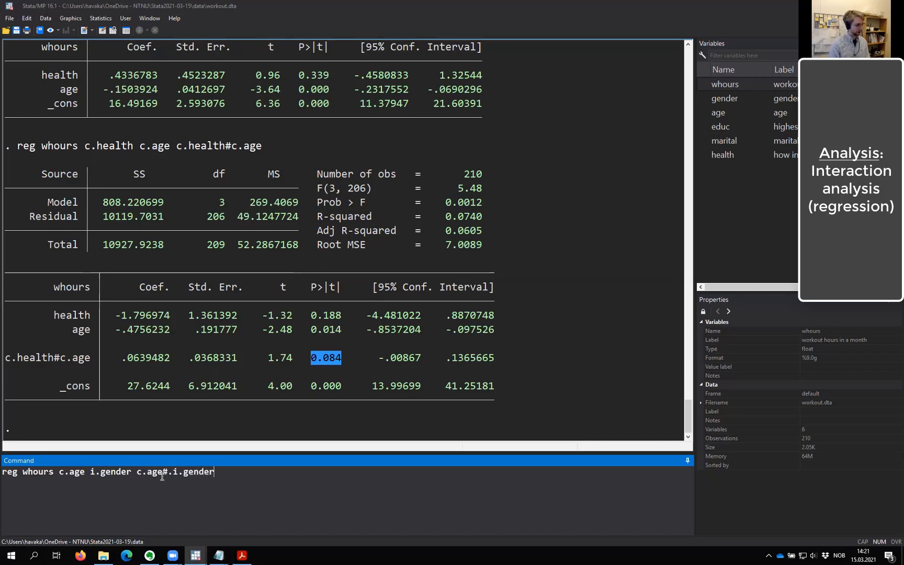
key(Return)
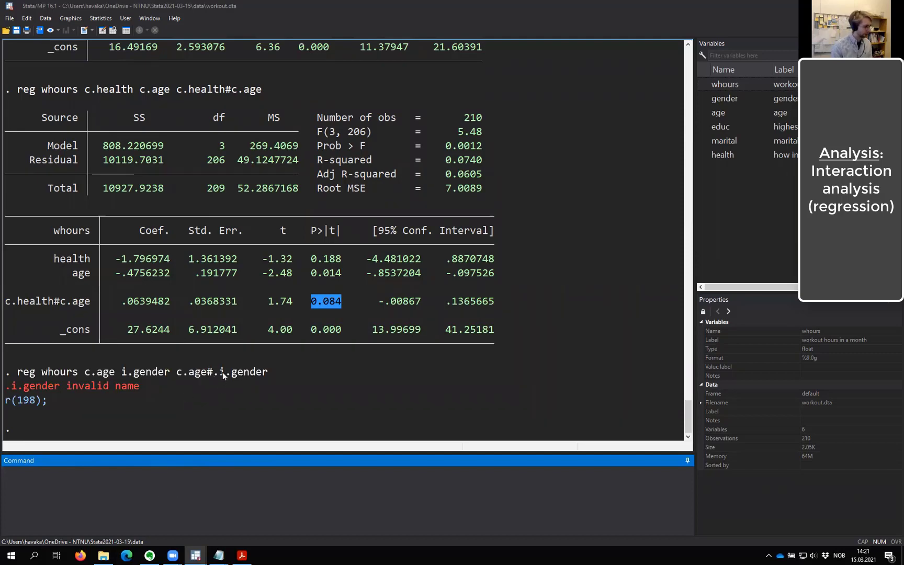
Step: Correct the interaction term to c.age#i.gender in the recalled command, rerun the regression, and check the interaction's p-value
key(Page_Up)
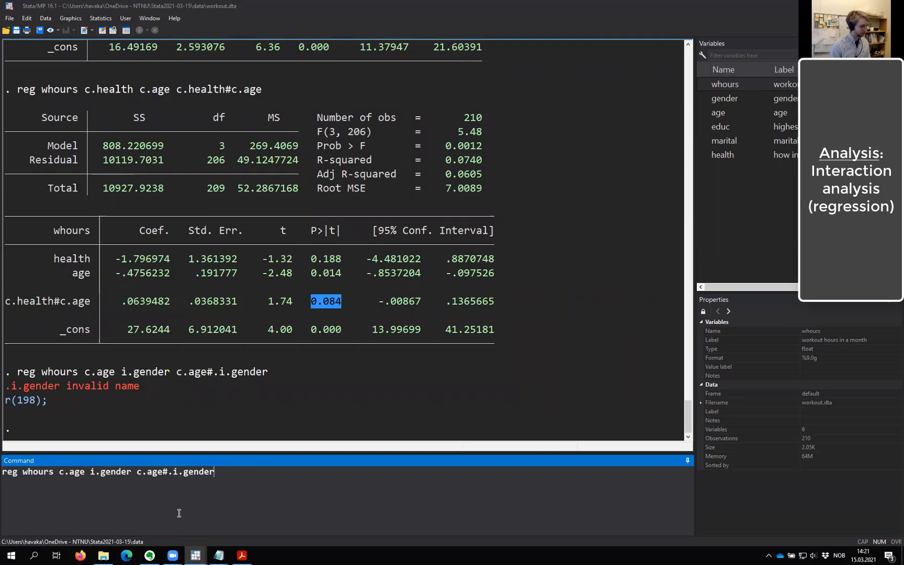
key(Left)
key(Left)
key(Left)
key(Left)
key(Left)
key(Left)
key(Left)
key(Left)
key(BackSpace)
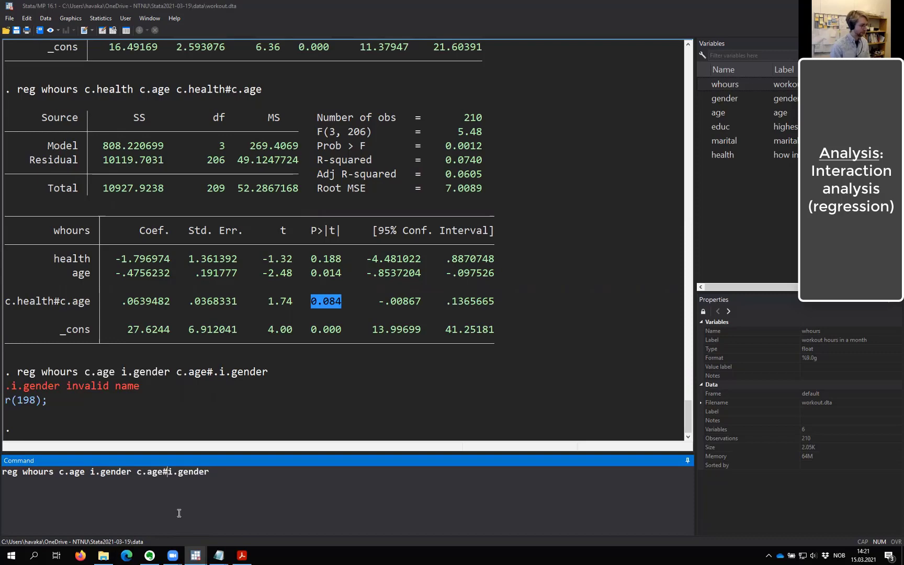
key(Return)
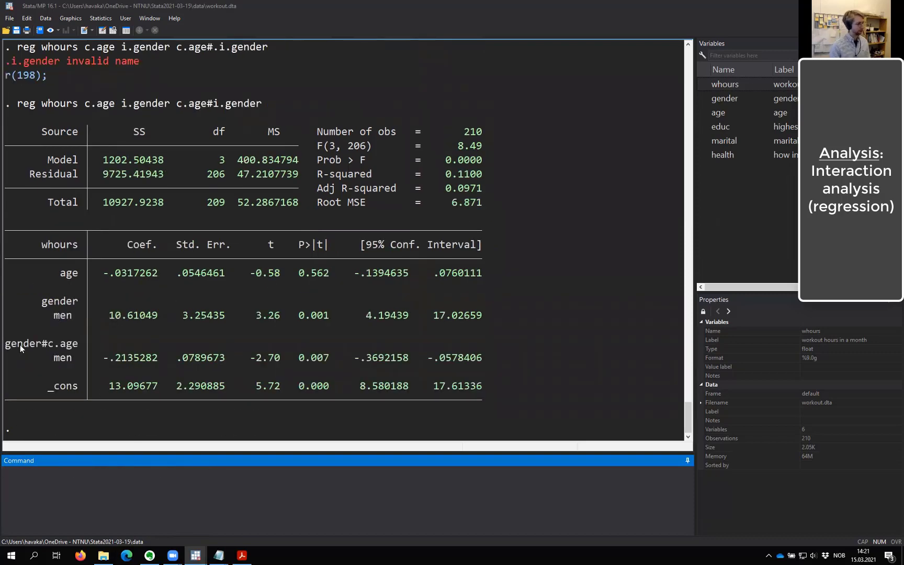
drag(294, 358, 327, 358)
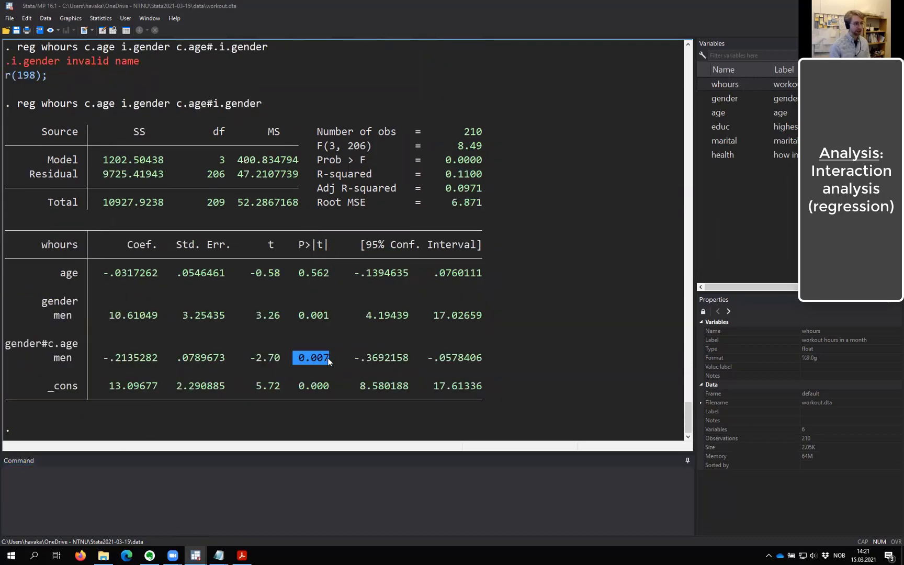
click(327, 358)
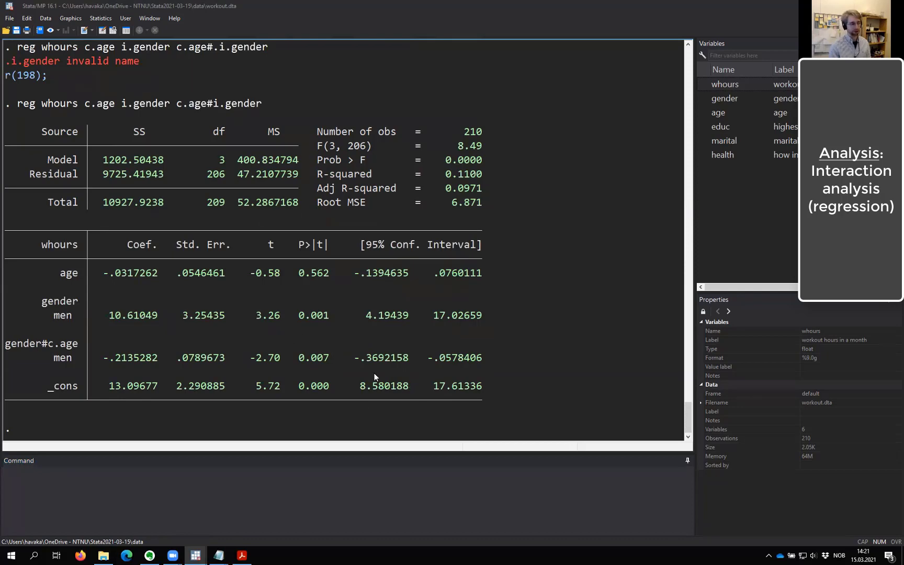
Step: Compute predicted margins at ages 20 to 60 in steps of 10 for both genders with margins, at(age=(20(10)60) gender=(0 1))
click(297, 483)
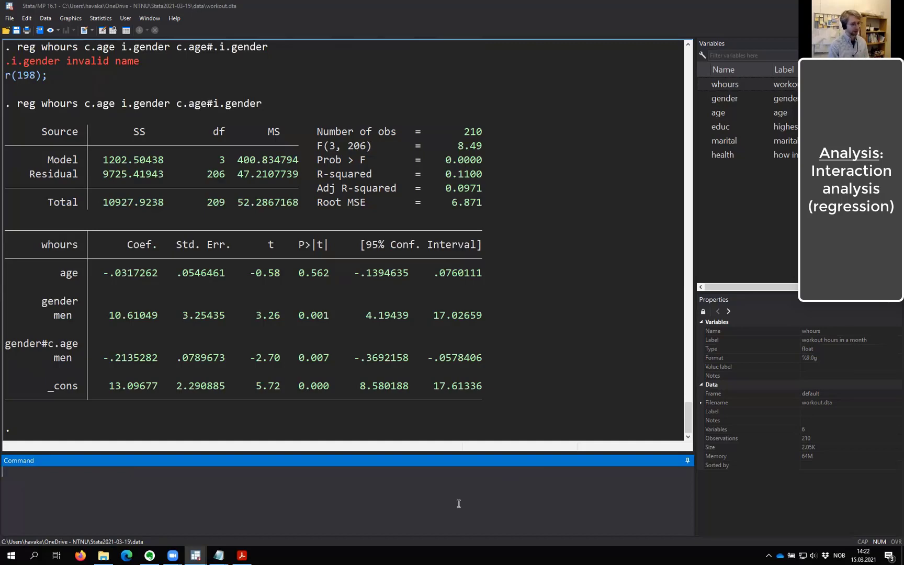
text(margins)
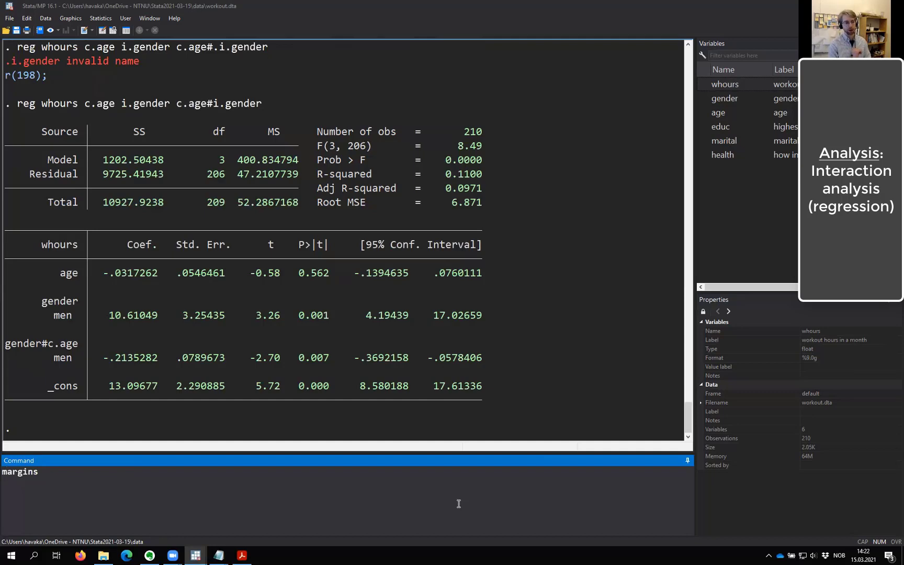
text(, )
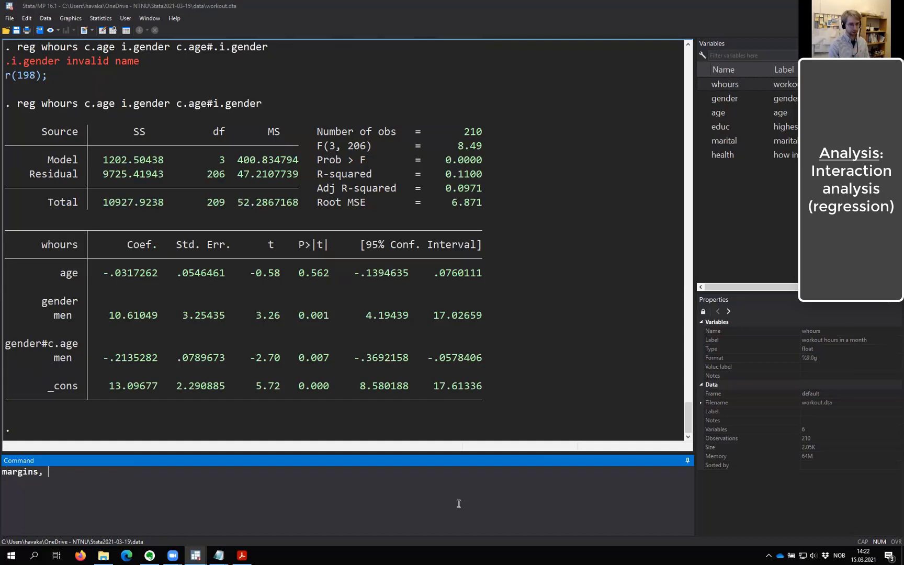
text(at)
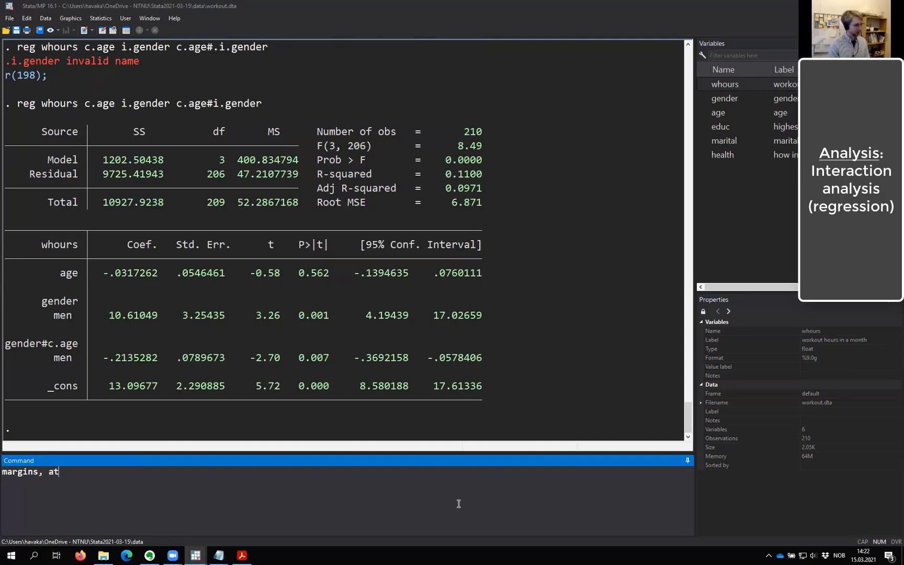
text((age)
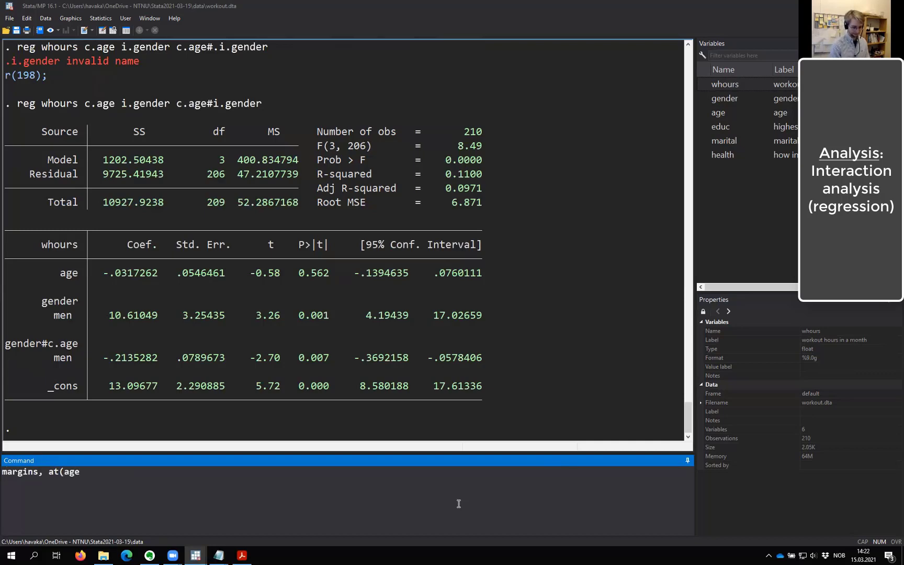
text(=(2)
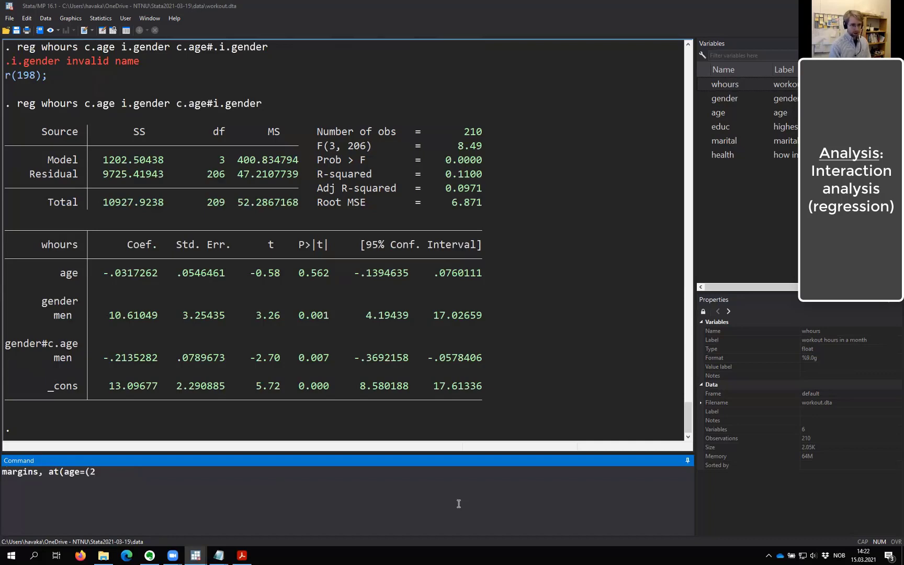
text(0(10)60) gend)
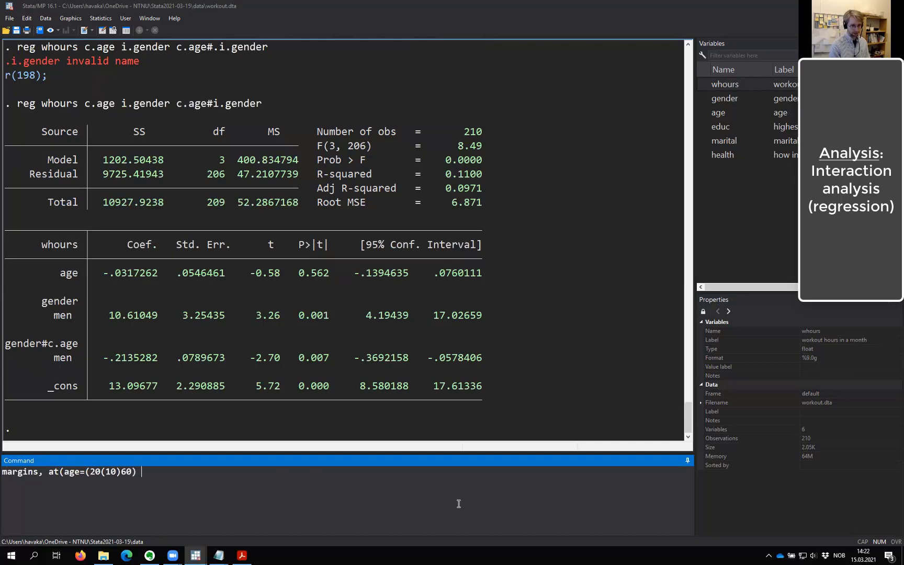
text(er =()
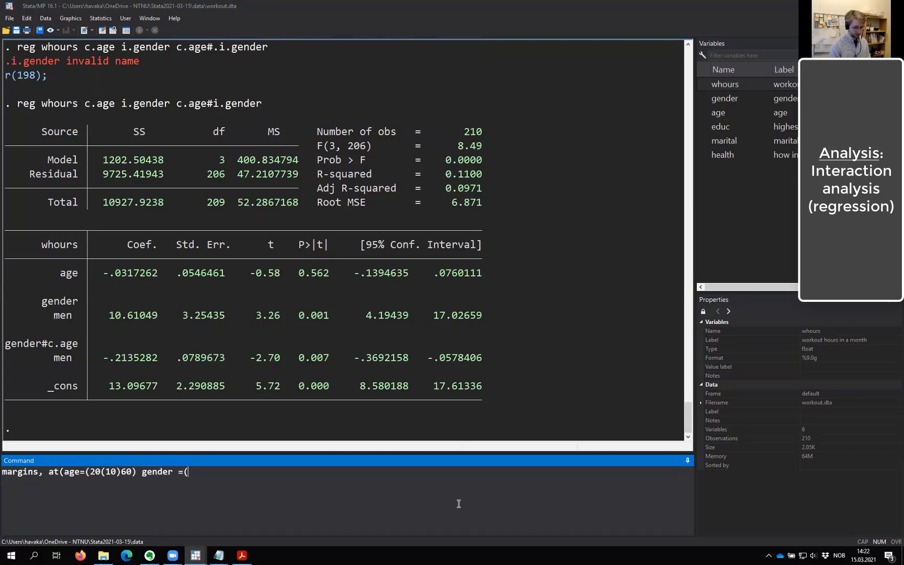
text(0 1)))
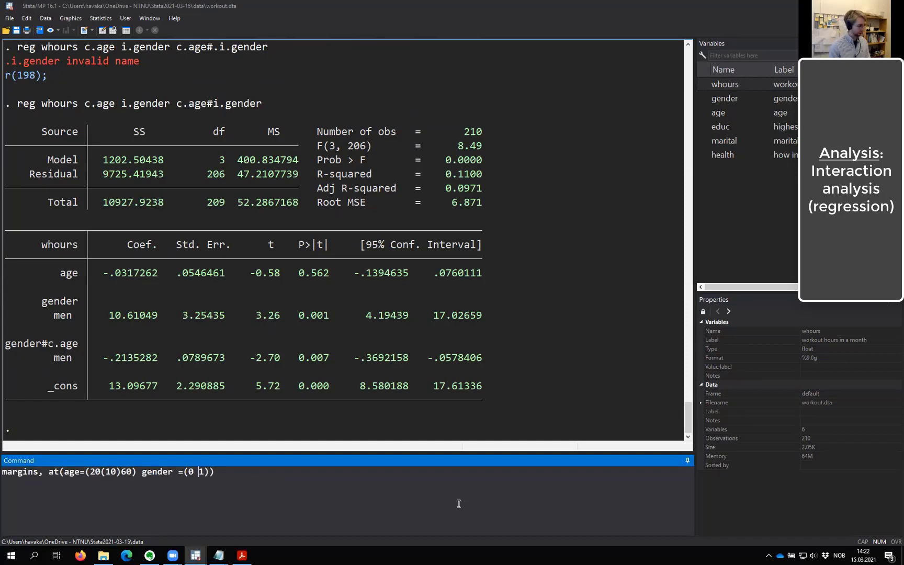
key(BackSpace)
click(367, 479)
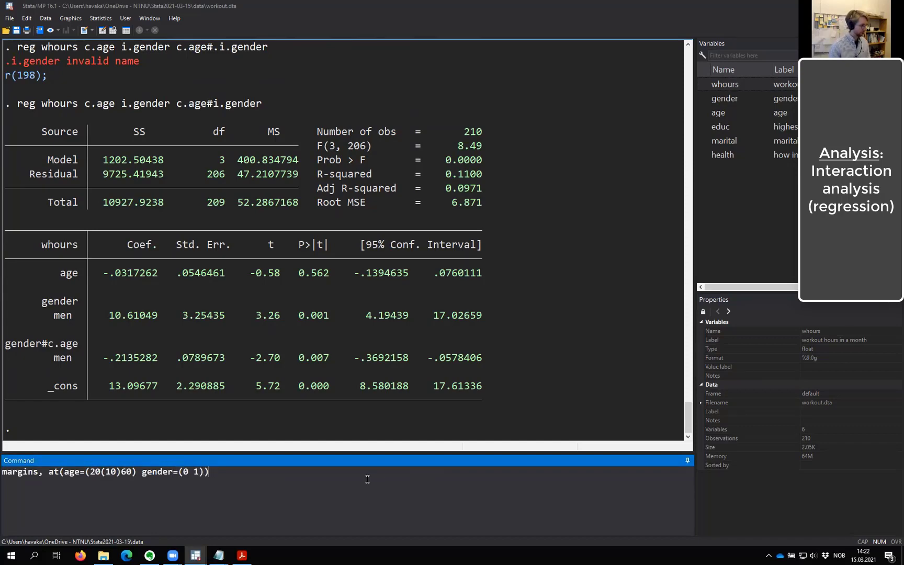
key(Return)
scroll(359, 299, up, 10)
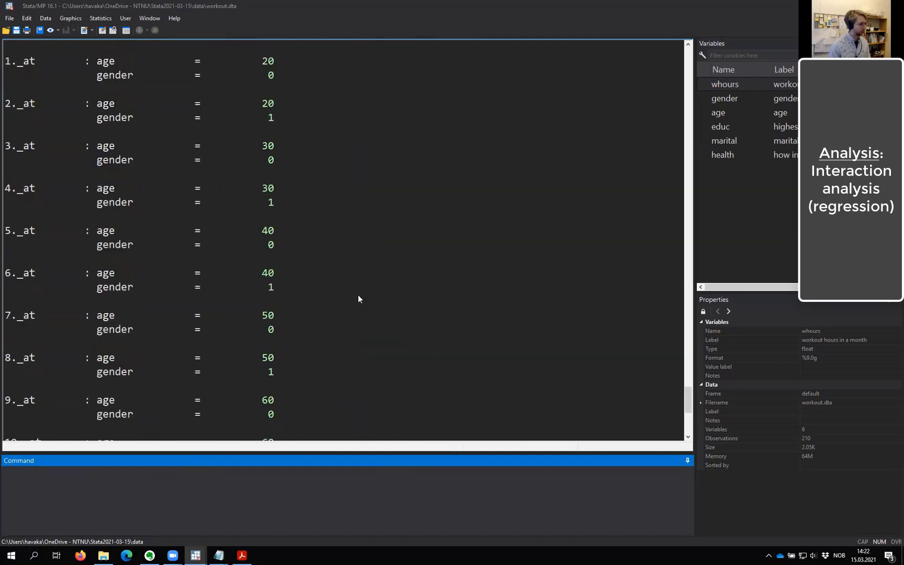
Step: Highlight the margins command in the results and review its age range, 20(10)60, and its gender values, 0 and 1
scroll(99, 260, up, 1)
drag(17, 217, 272, 222)
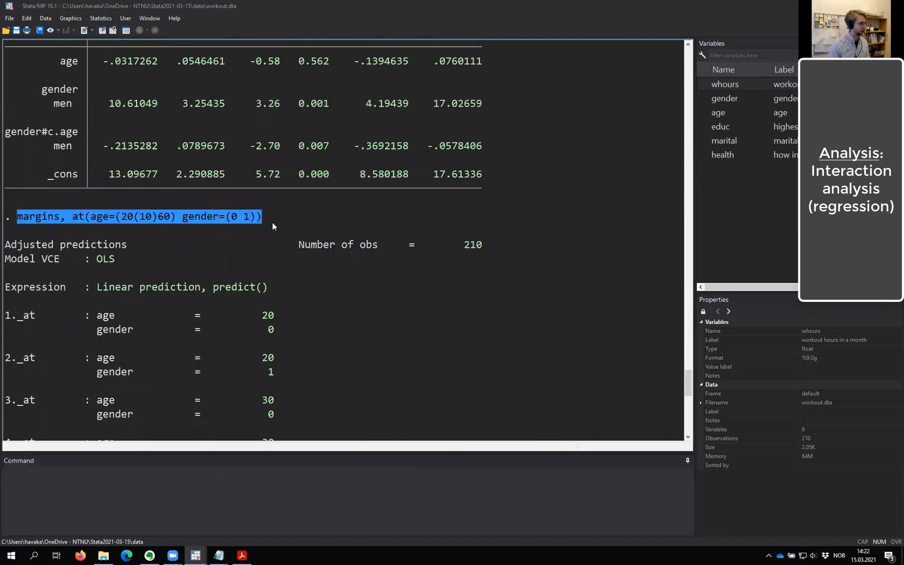
double_click(74, 221)
click(78, 222)
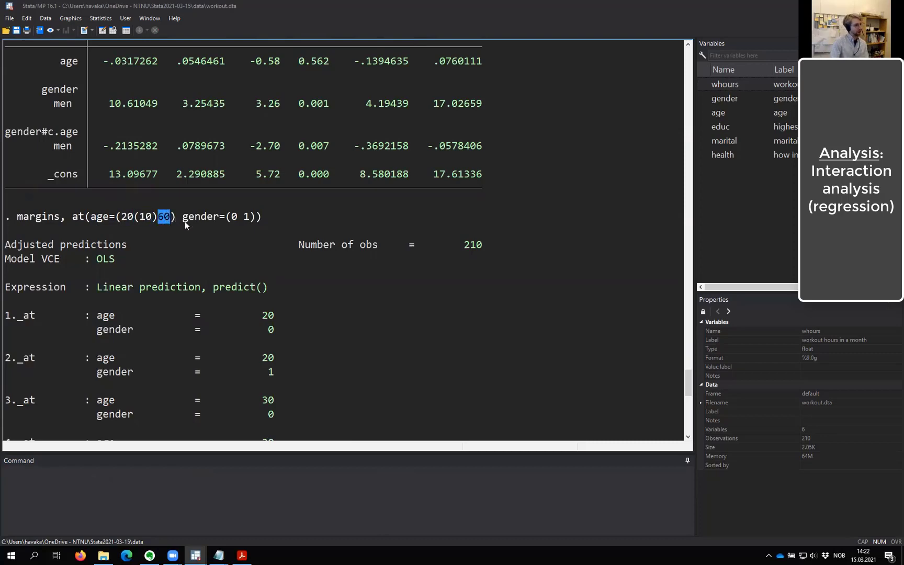
double_click(235, 215)
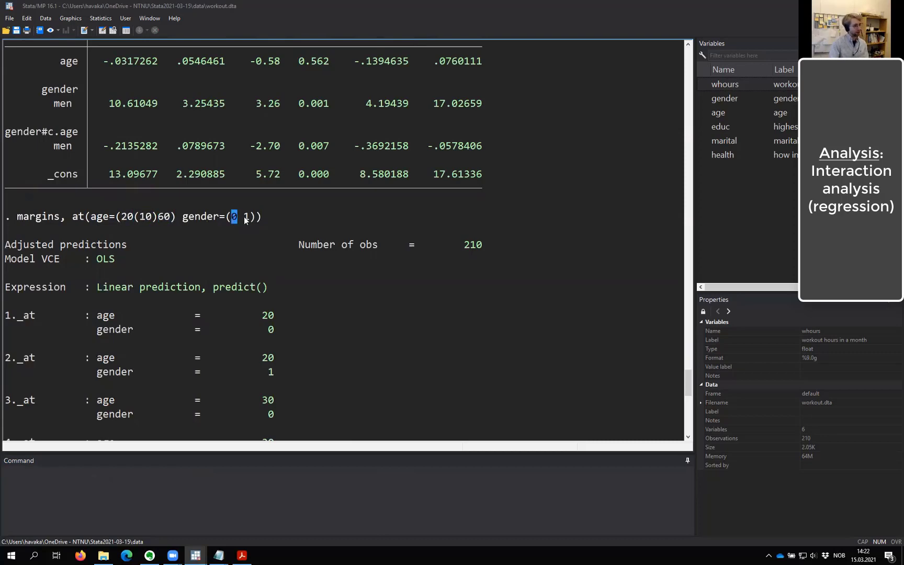
double_click(247, 216)
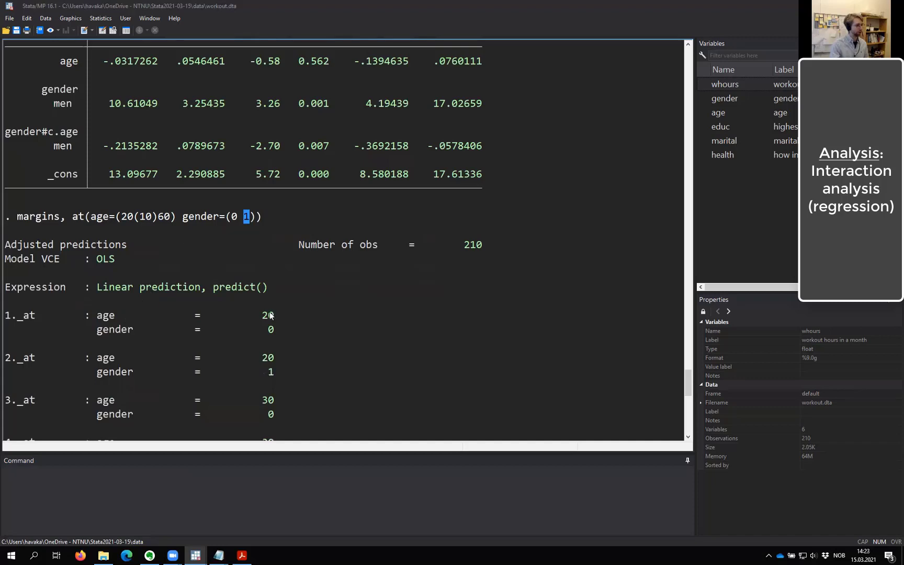
Step: Examine the listed age and gender combinations one by one, from age 20 upwards, and compare them with the rows of the margins table
drag(261, 330, 268, 329)
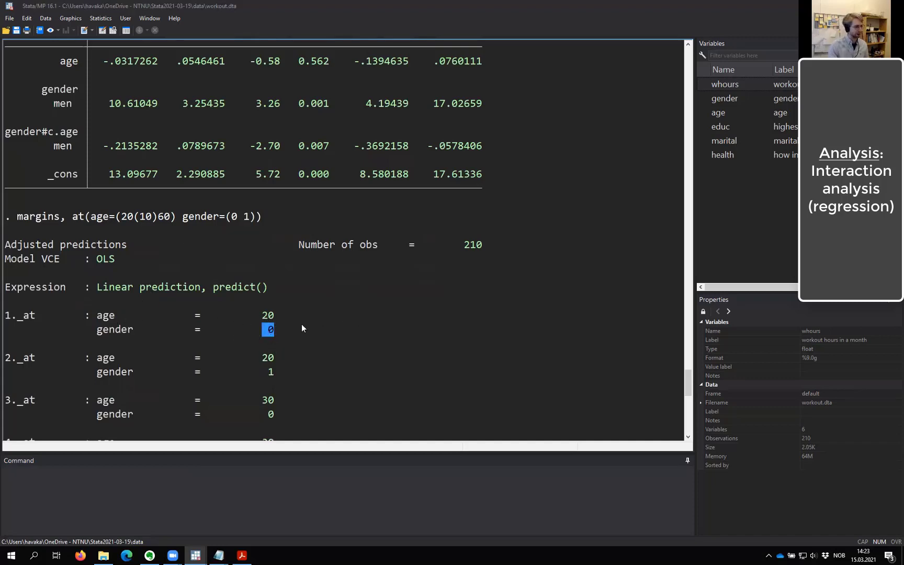
click(265, 325)
scroll(270, 316, down, 1)
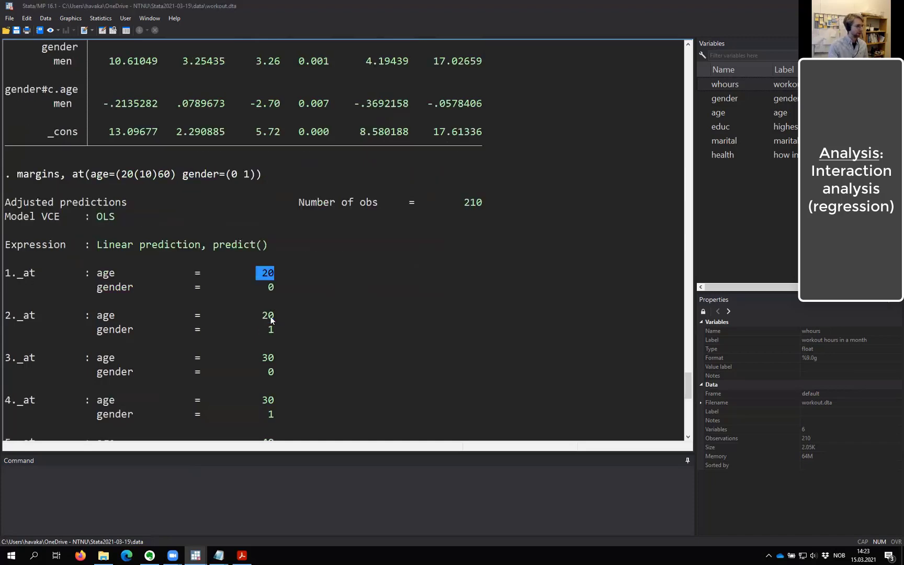
drag(267, 328, 274, 316)
scroll(268, 319, down, 1)
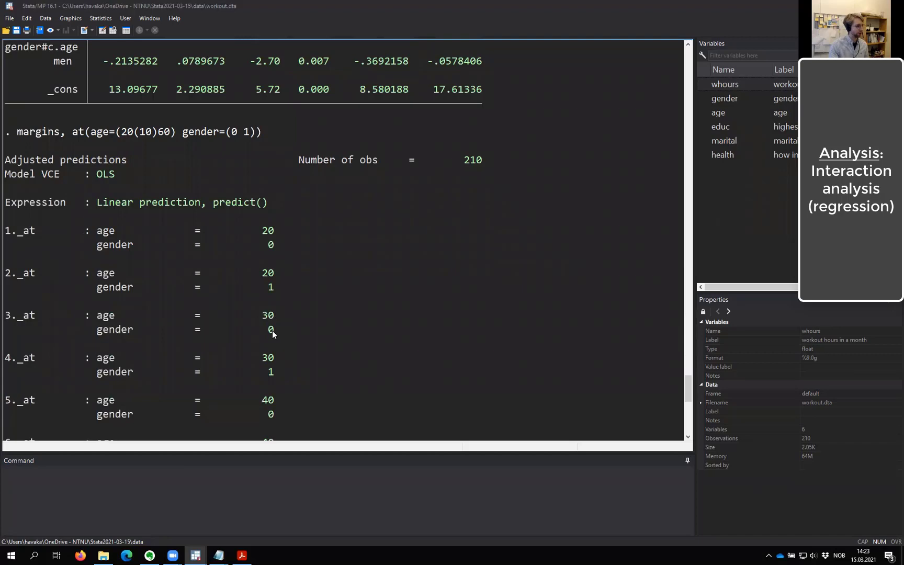
double_click(272, 330)
drag(263, 358, 274, 369)
scroll(269, 358, down, 2)
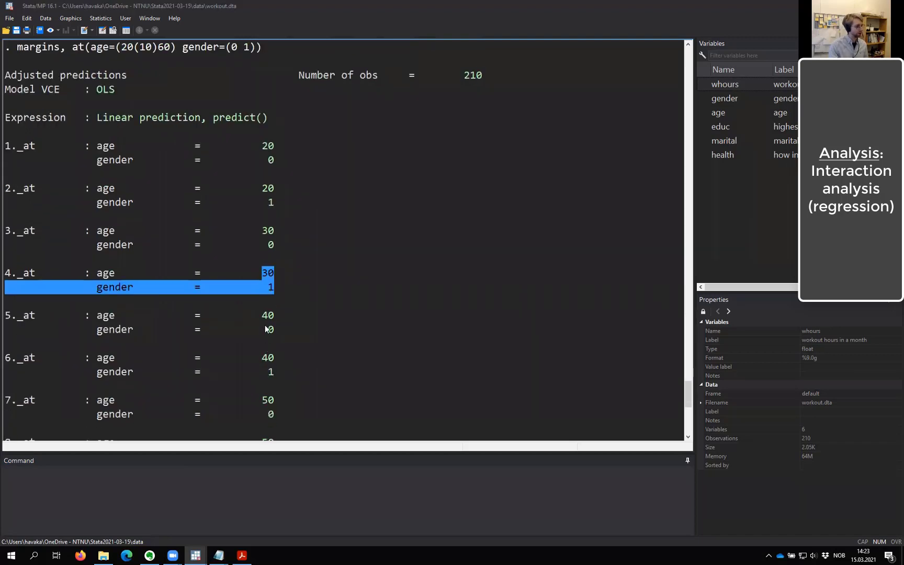
drag(261, 315, 272, 331)
scroll(266, 345, down, 8)
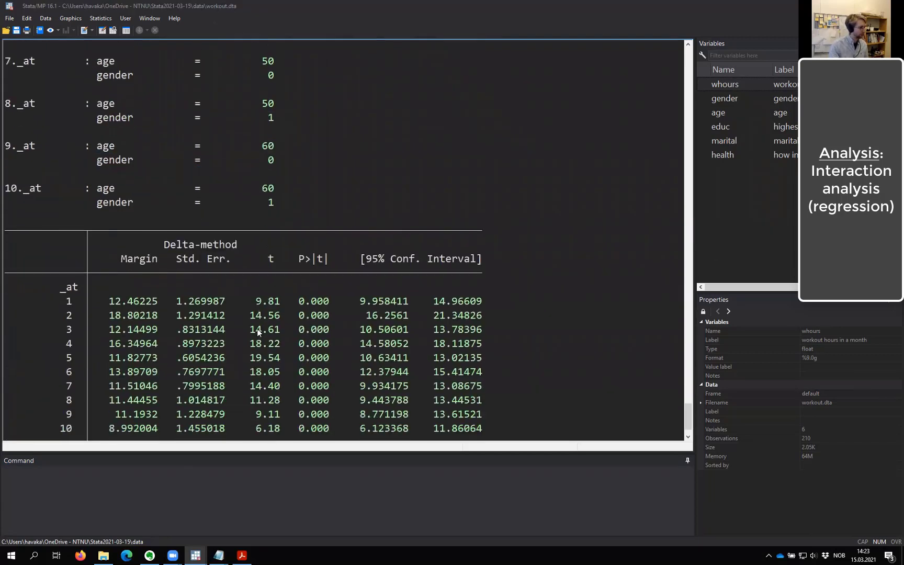
scroll(251, 327, down, 1)
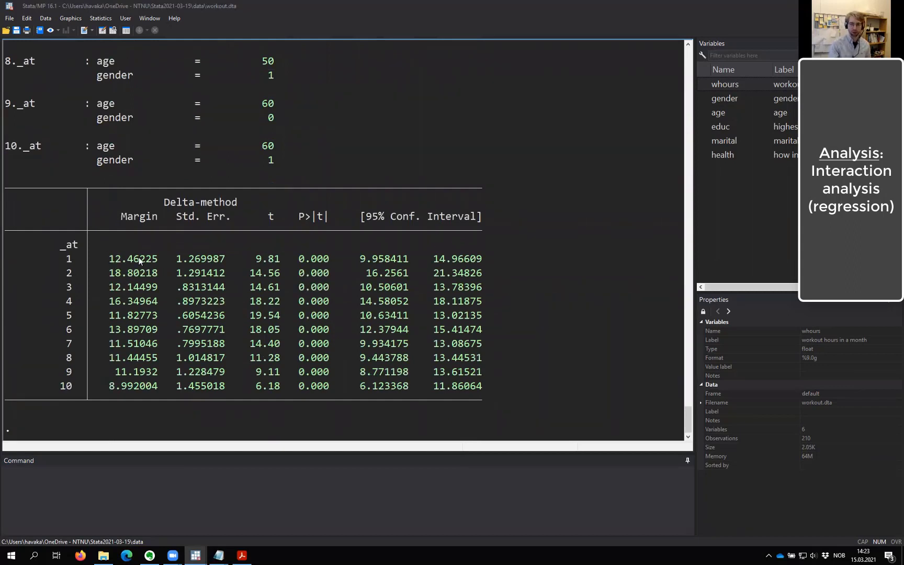
Step: Try to plot the margins as lines without confidence intervals using marginsplot, noci x(health) recast(line)
click(171, 477)
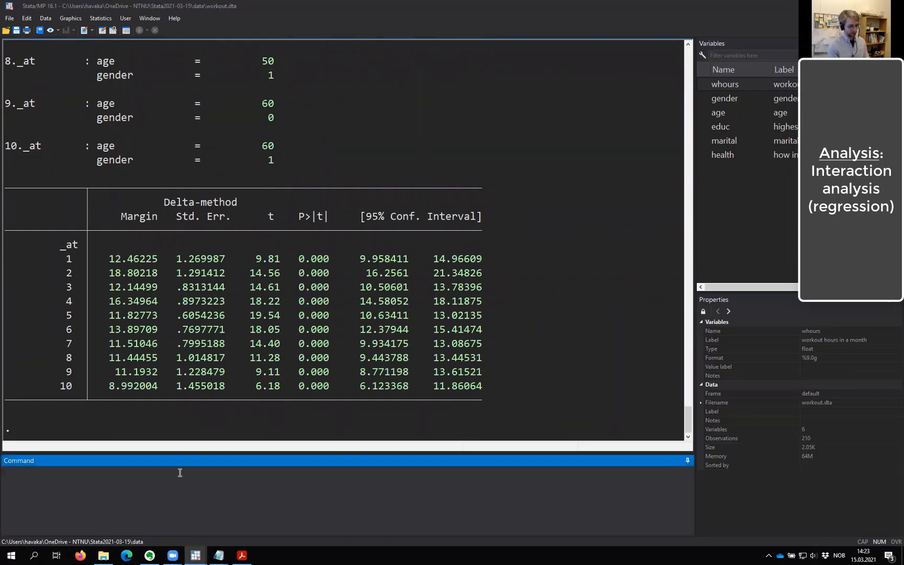
text(marginsplot)
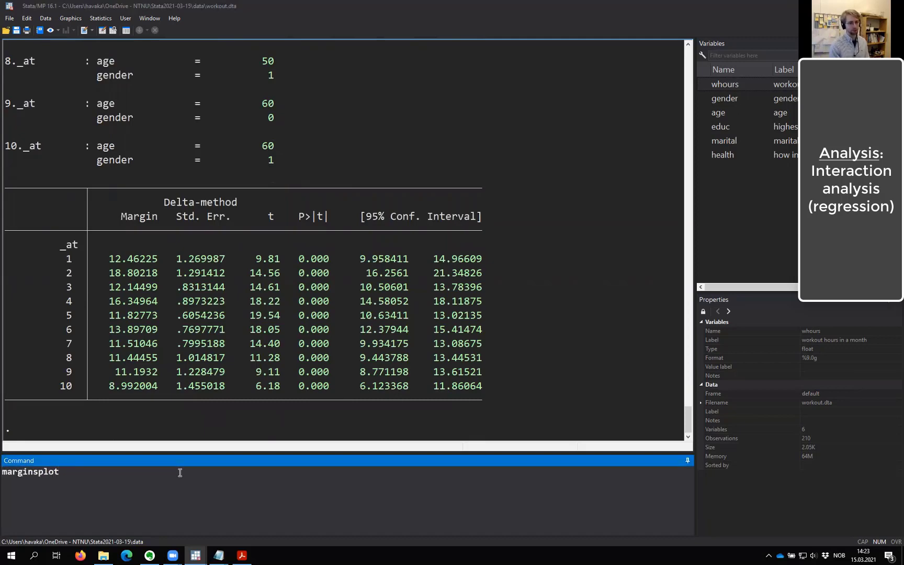
text(, )
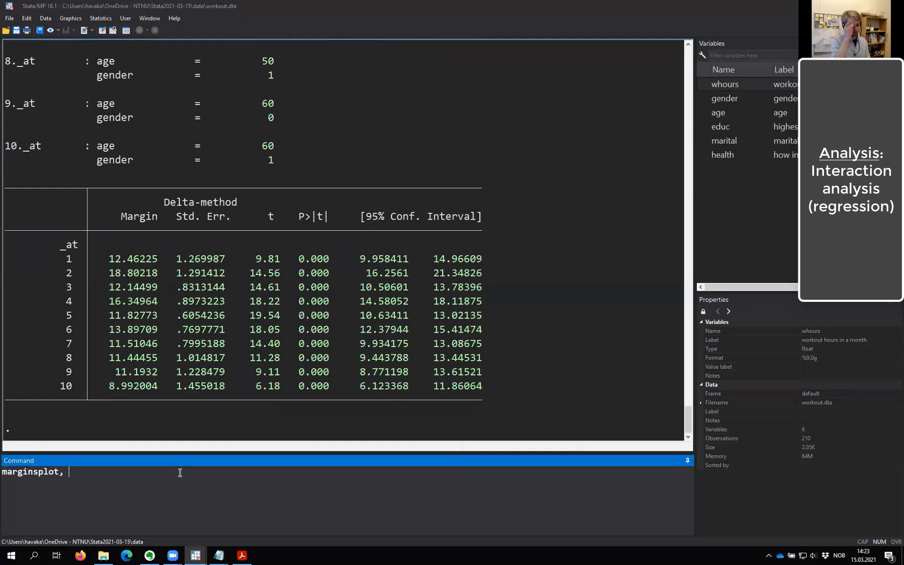
text(noce)
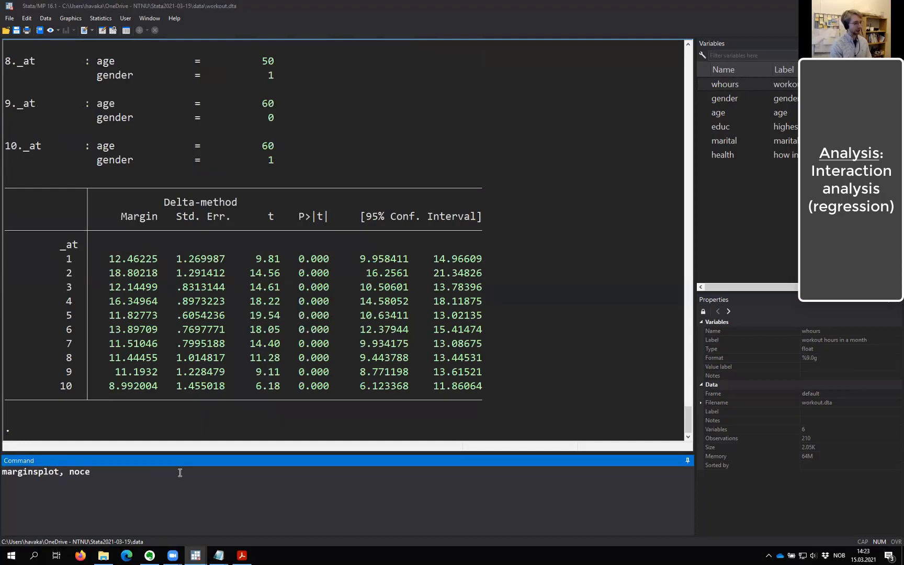
key(BackSpace)
text(i)
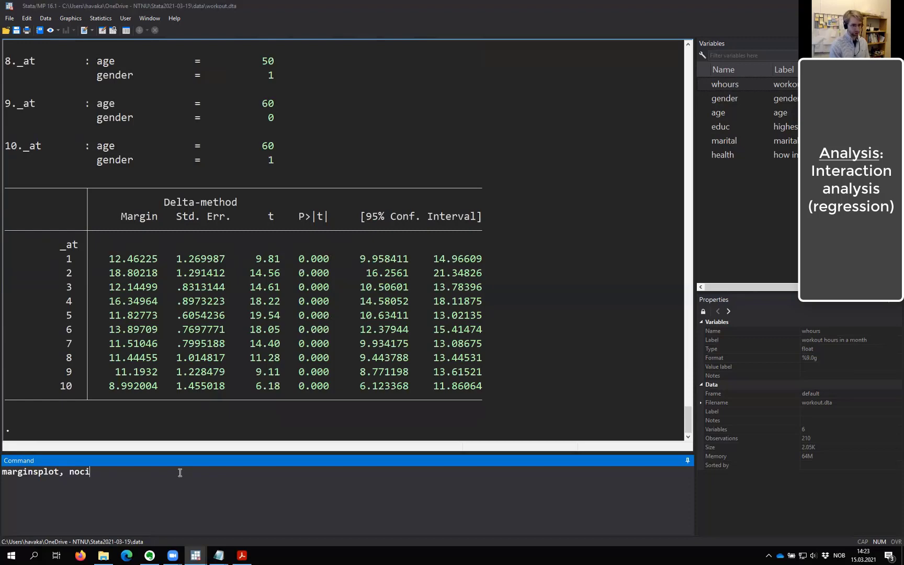
text( x)
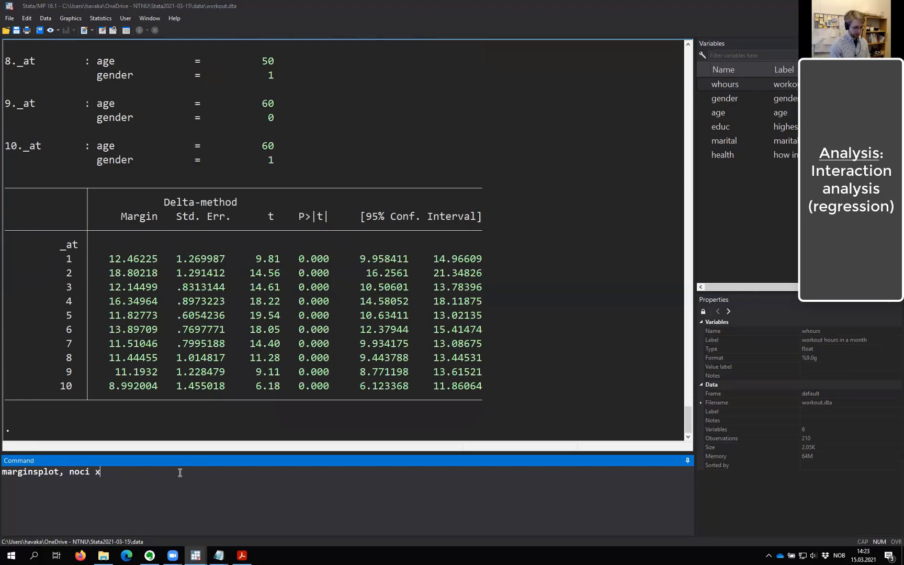
text((h)
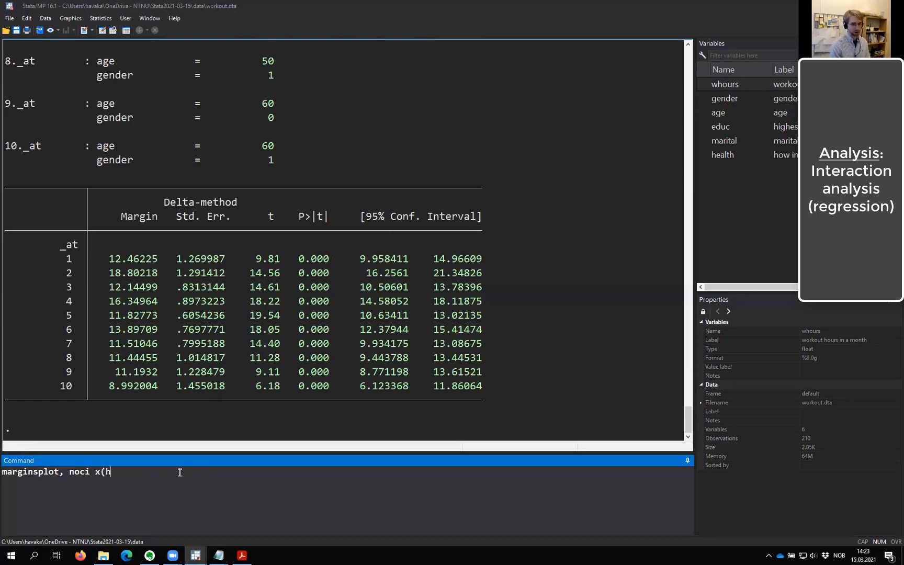
text(ealth) recast(line))
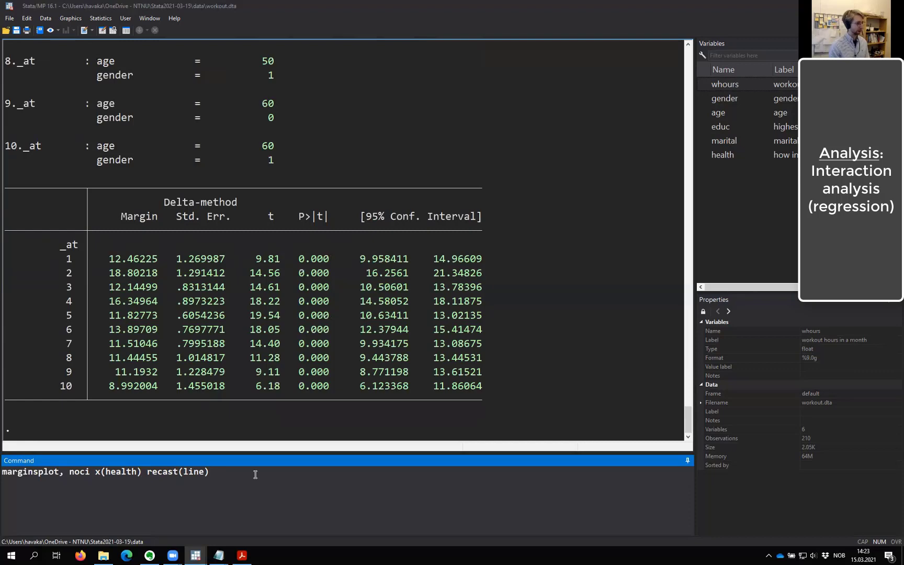
key(Return)
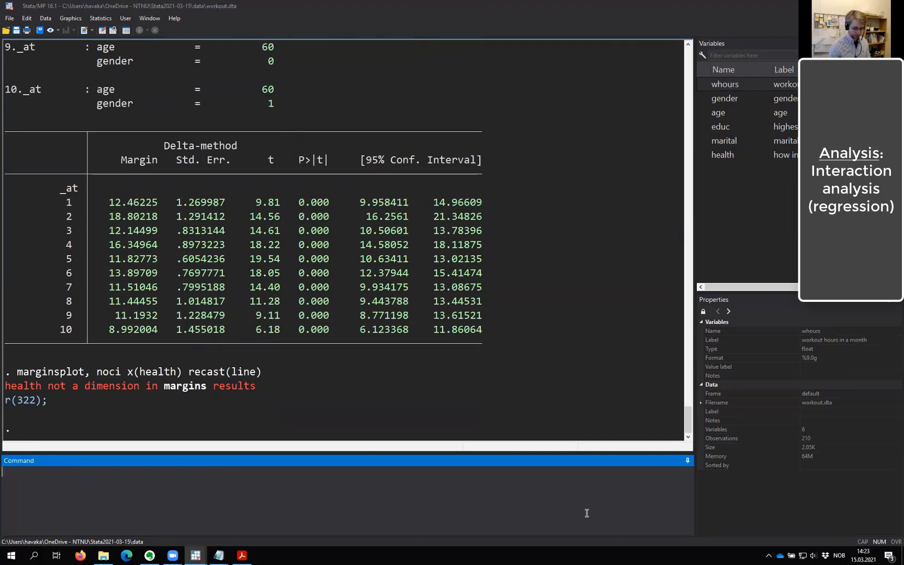
Step: Recall the plot command, replace health with age, and run marginsplot, noci x(age) recast(line)
key(Page_Up)
key(ctrl+shift+Left)
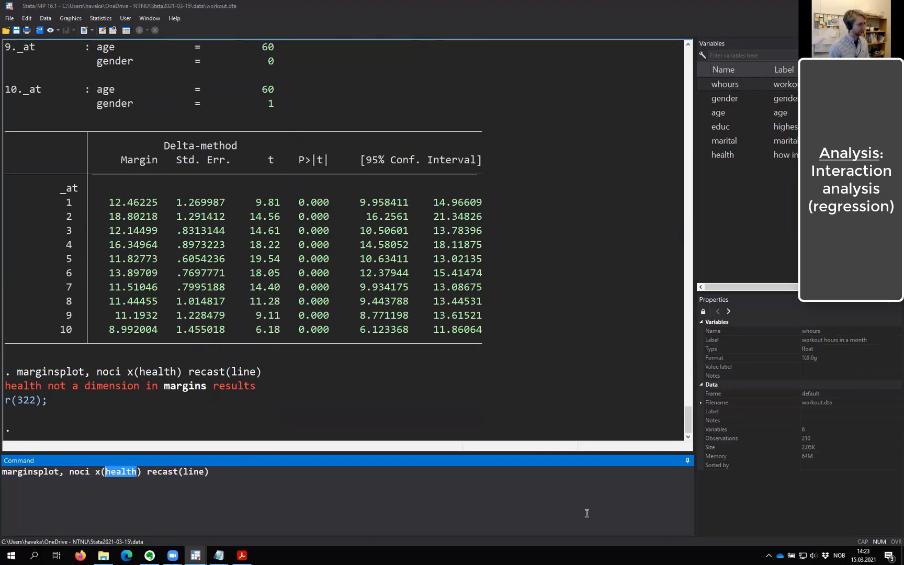
text(age)
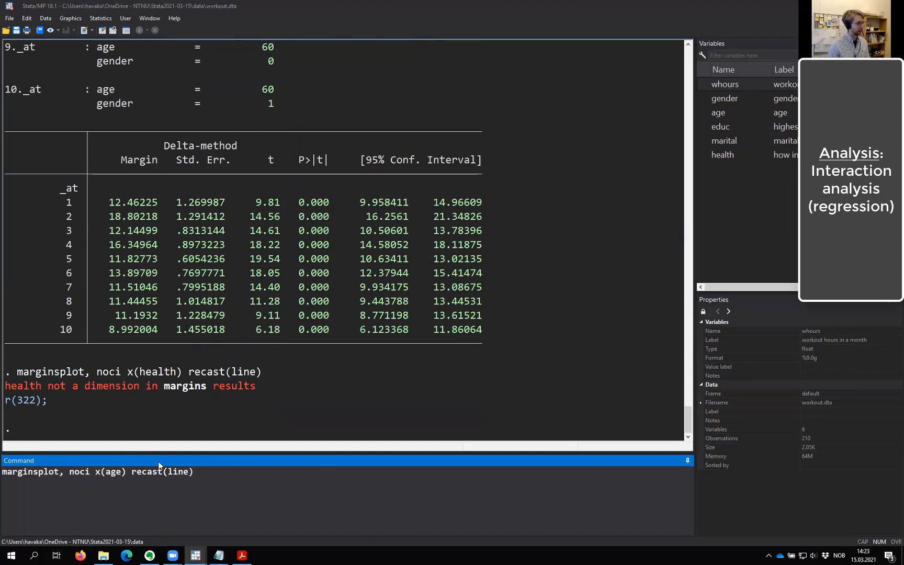
click(263, 474)
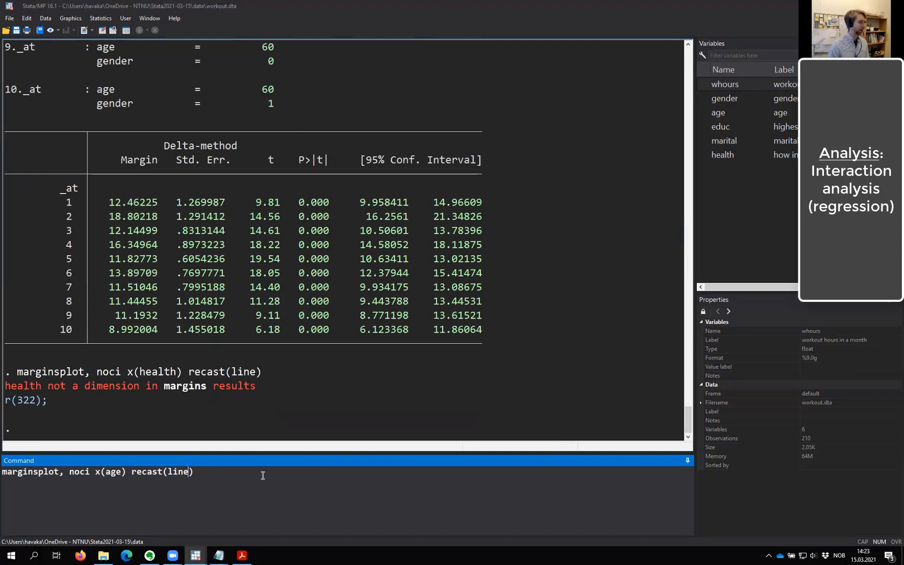
key(ctrl+Left)
key(ctrl+Left)
key(ctrl+Left)
key(ctrl+Left)
key(ctrl+shift+Left)
key(Right)
key(Right)
key(Return)
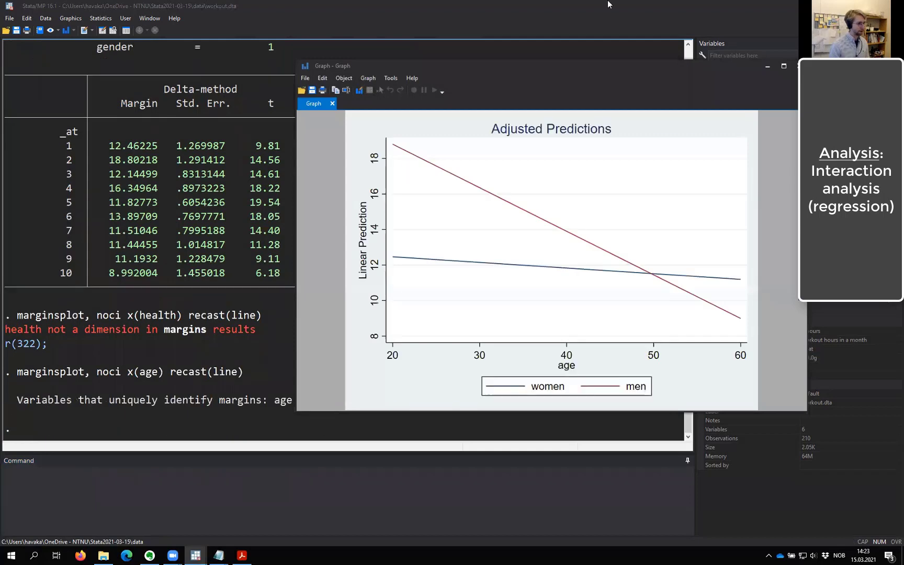
Step: Bring the Adjusted Predictions graph back to the front and move it beside the Margin column for comparison
click(448, 56)
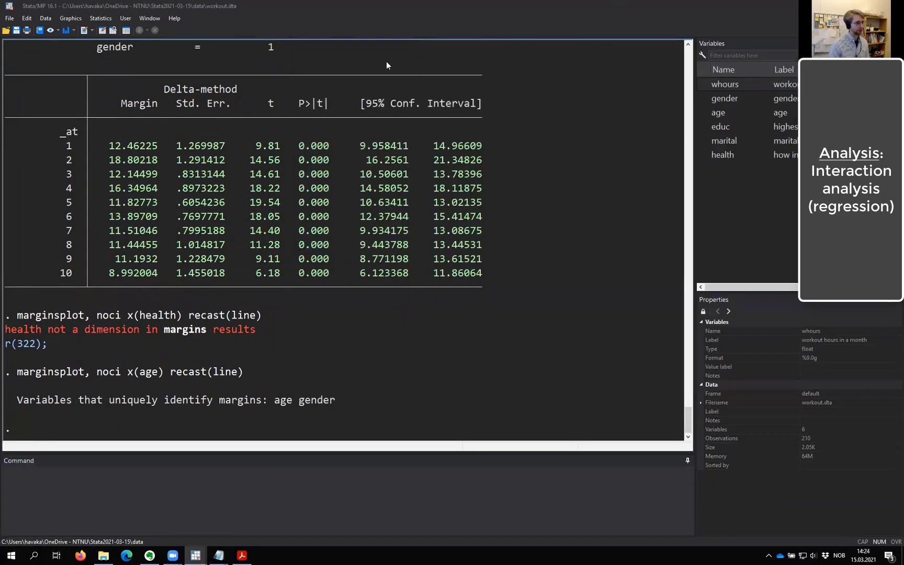
key(alt+Tab)
drag(379, 68, 270, 82)
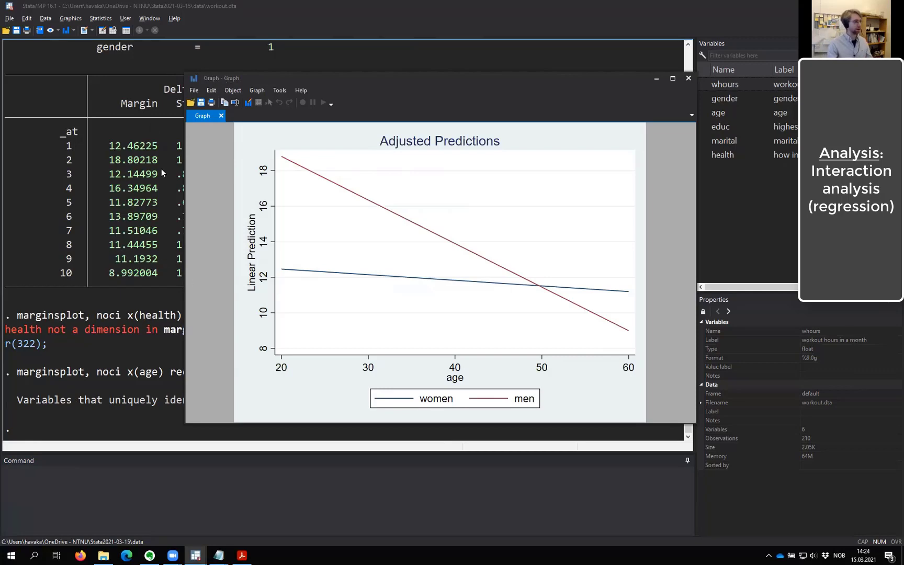
Step: Return to the results output and highlight the marginsplot command containing x(health) to review its syntax
click(97, 322)
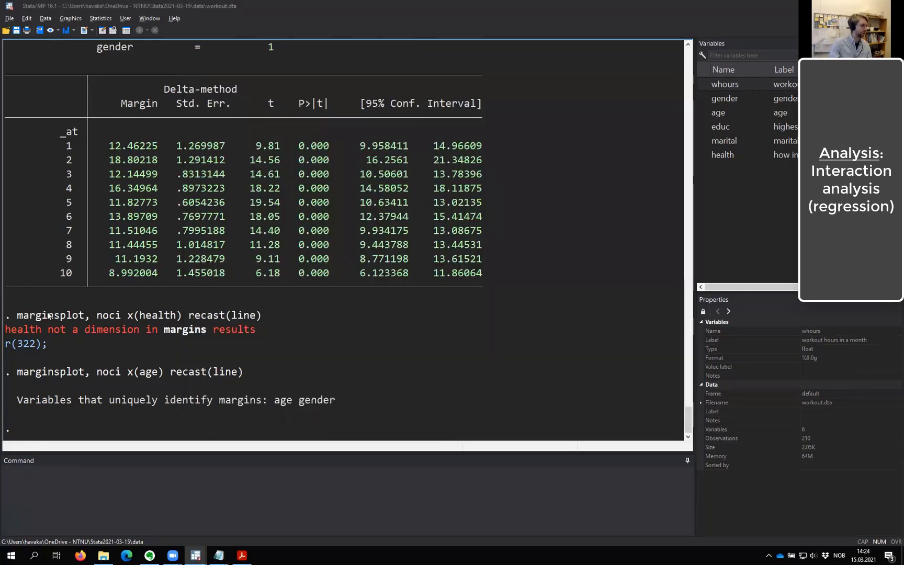
drag(17, 316, 263, 314)
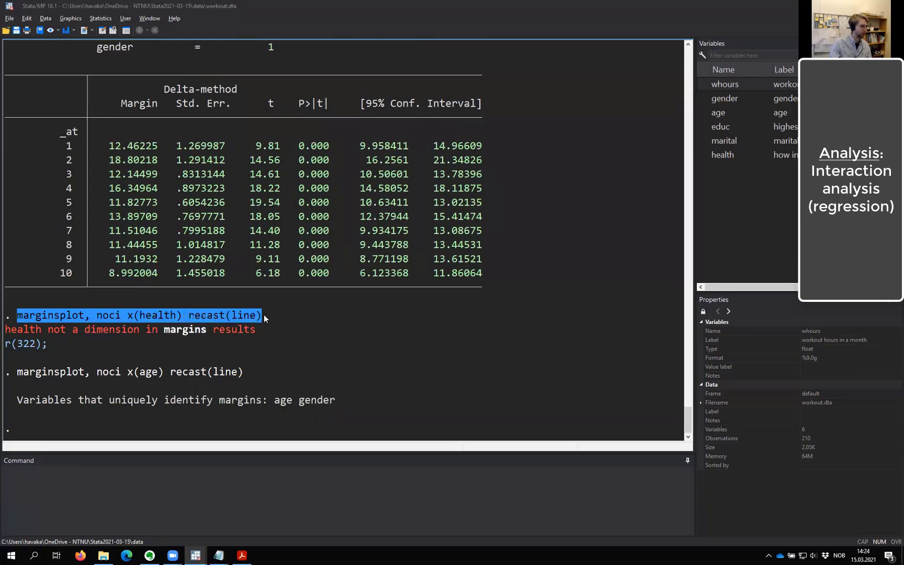
click(103, 315)
drag(16, 315, 259, 314)
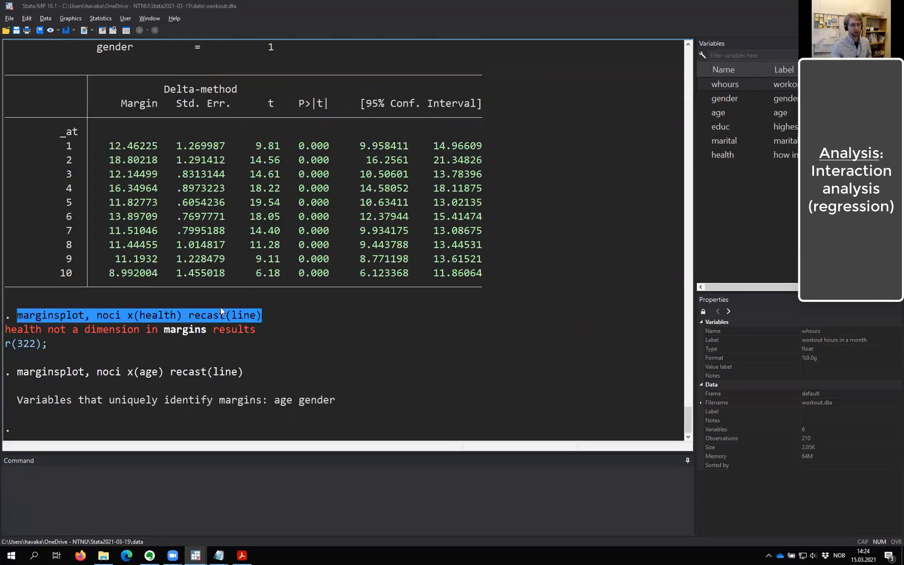
click(71, 318)
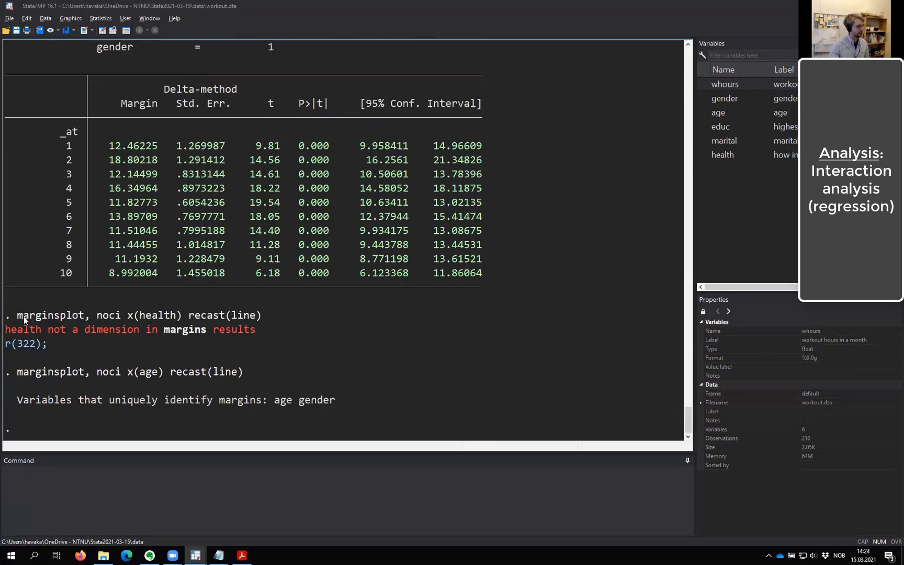
drag(19, 316, 263, 325)
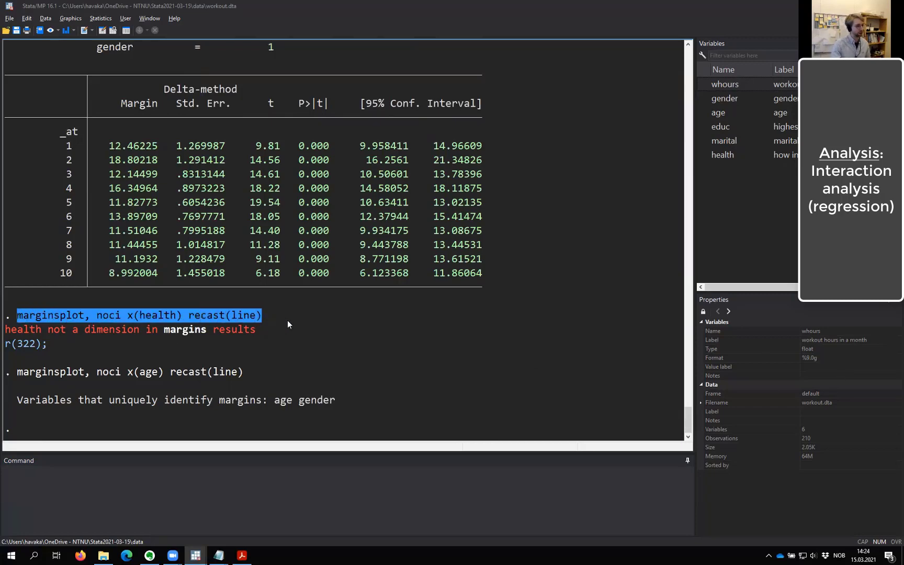
click(324, 335)
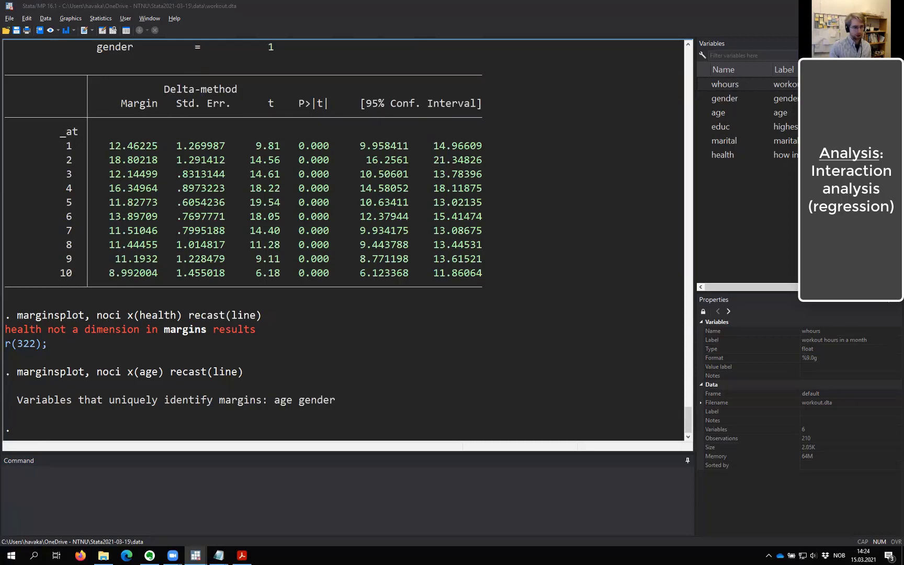
Step: Remove the dataset from memory with clear and empty the results output with cls
click(224, 494)
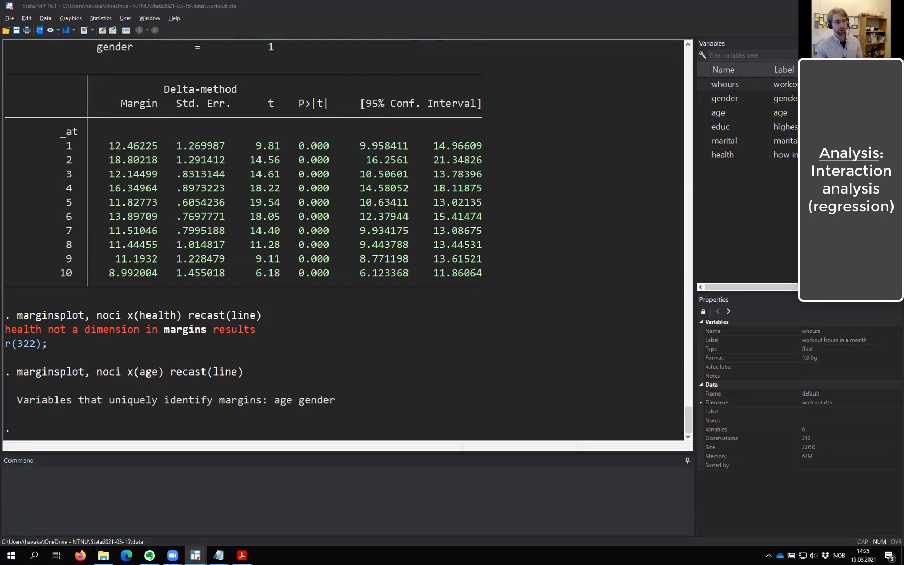
click(185, 485)
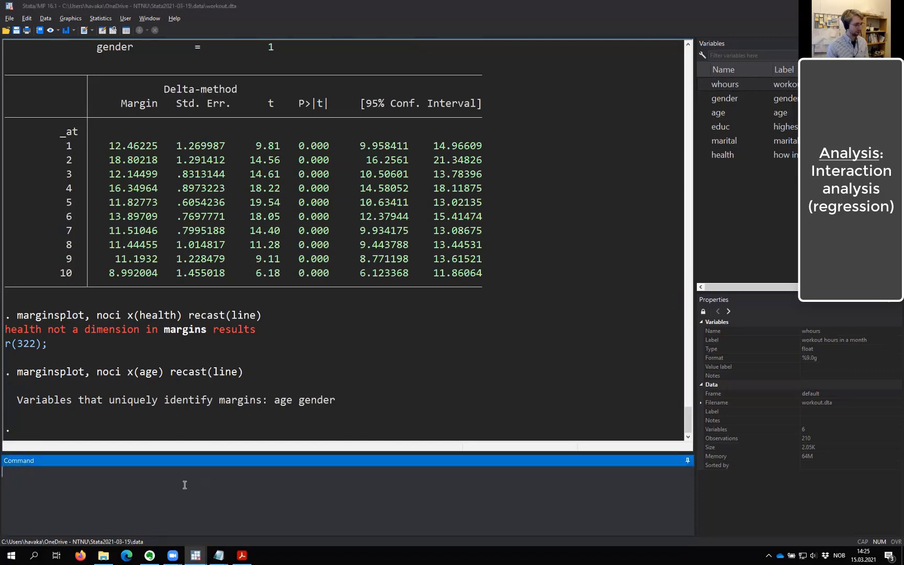
text(clear)
key(Return)
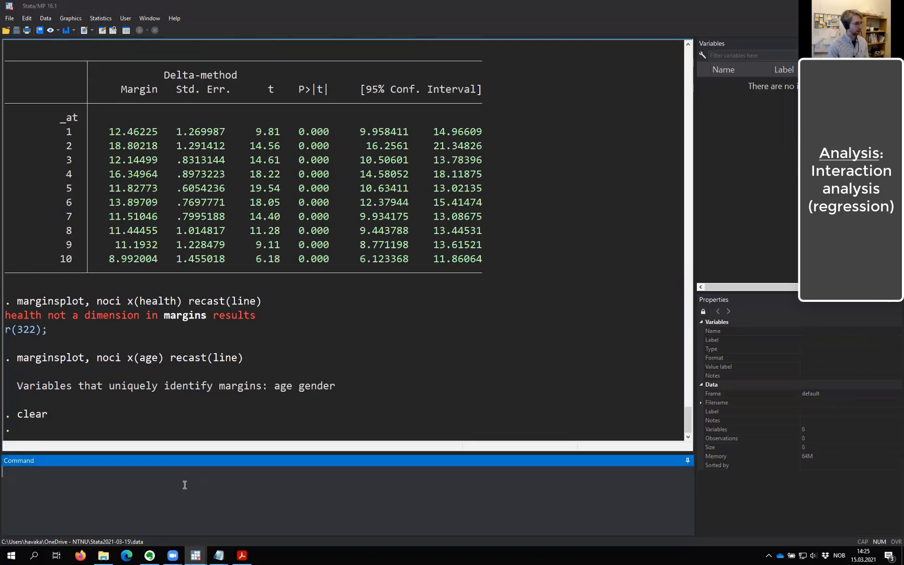
text(cls)
key(Return)
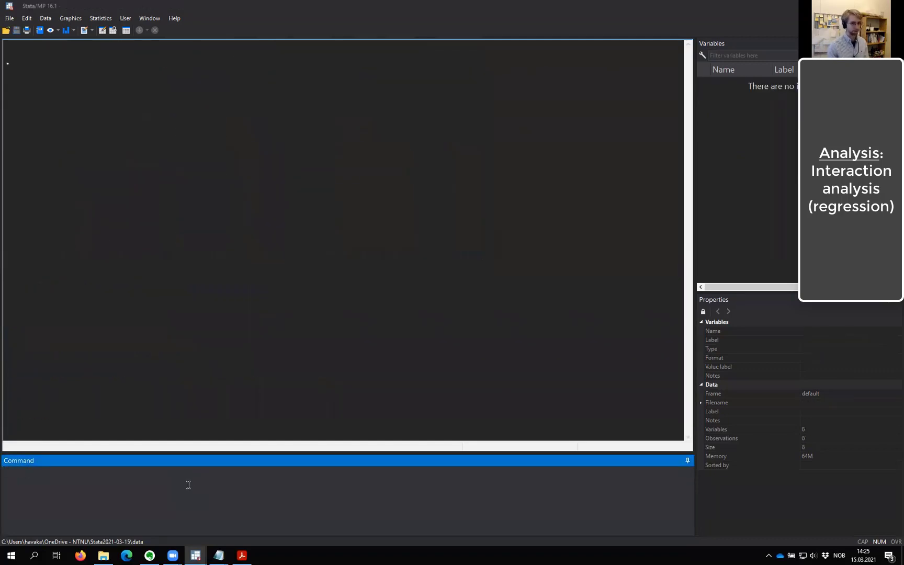
Step: List the files in the working directory with dir and highlight workout2.dta
key(alt+Tab)
key(Escape)
text(dir)
key(Return)
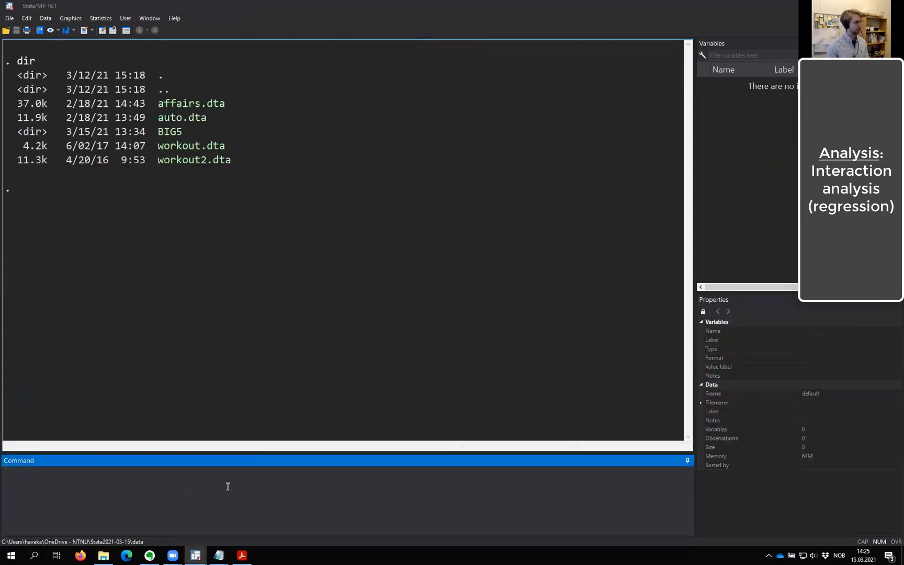
drag(158, 160, 202, 163)
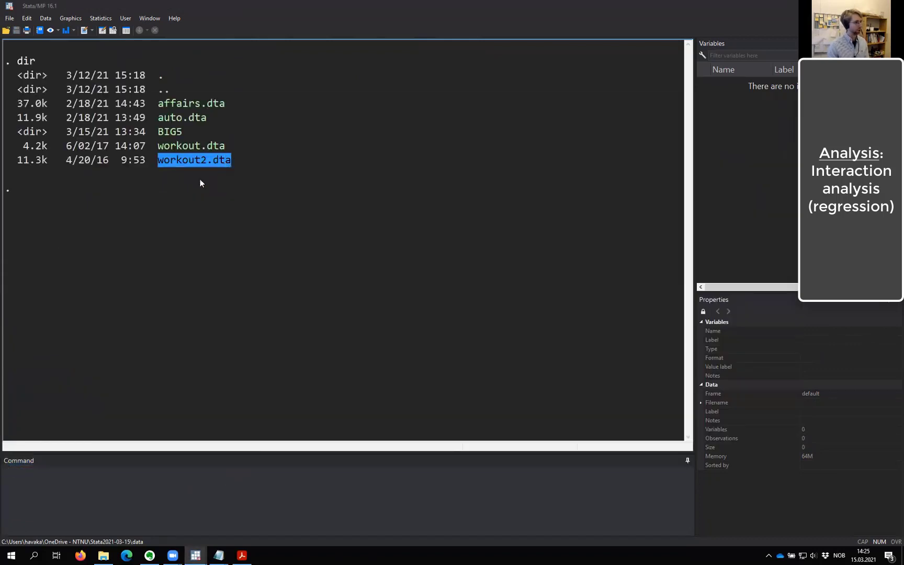
click(113, 525)
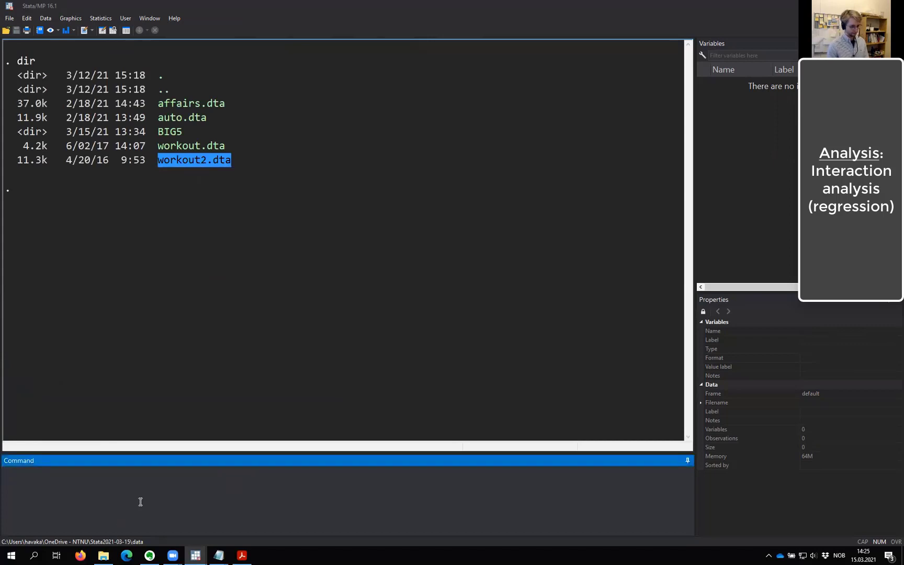
Step: Display the working directory path with pwd, then list its files again with dir, highlighting the data folder and workout2.dta
text(pwd)
key(Return)
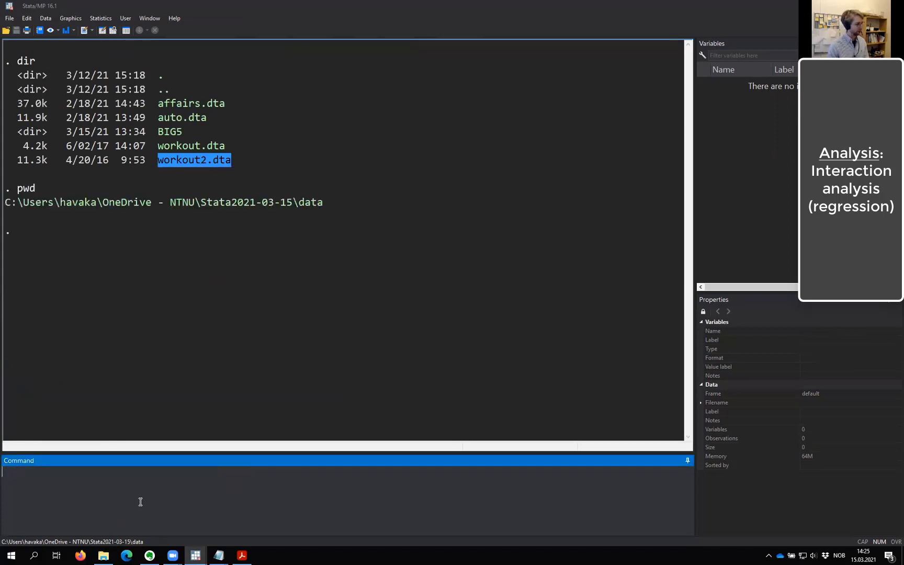
drag(299, 203, 305, 204)
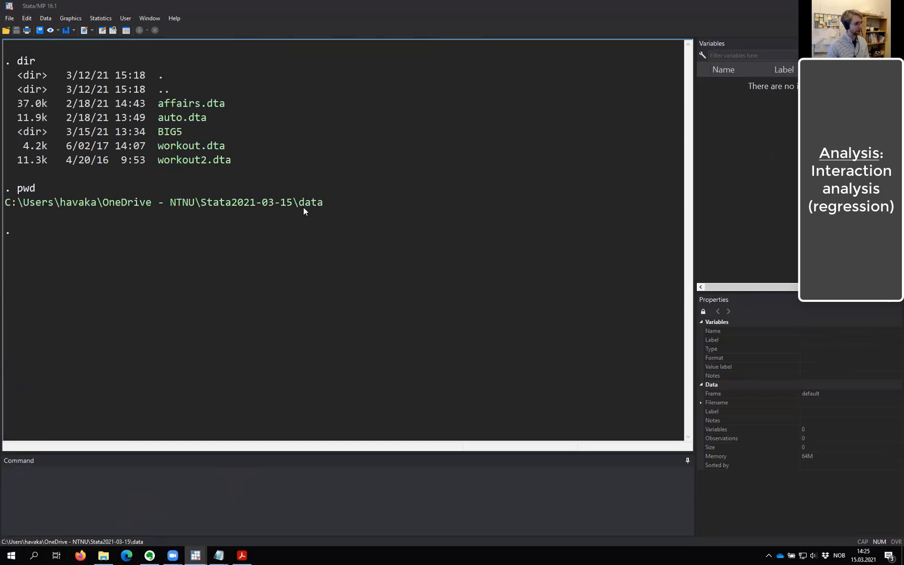
click(197, 500)
text(dir)
key(Return)
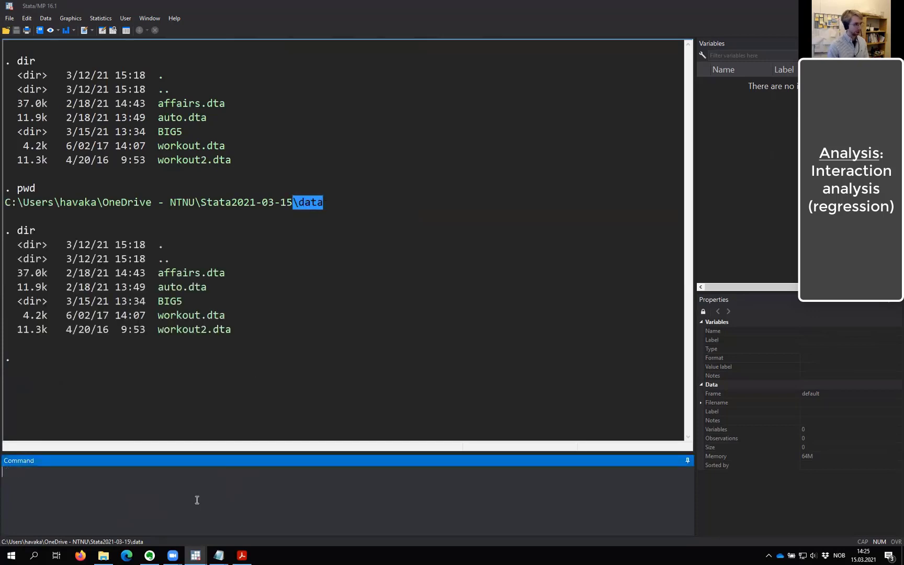
drag(156, 331, 237, 331)
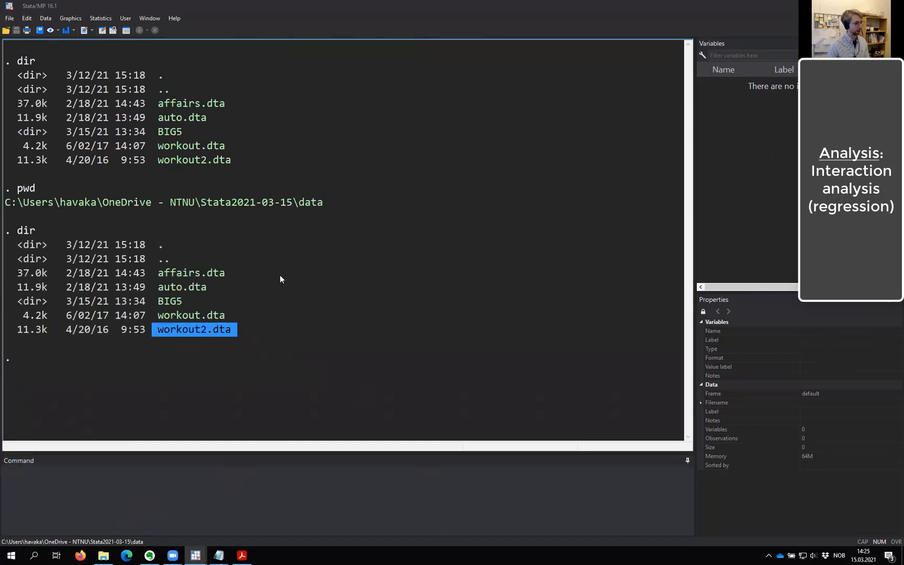
Step: Load the dataset by running use workout2.dta, clear
click(171, 493)
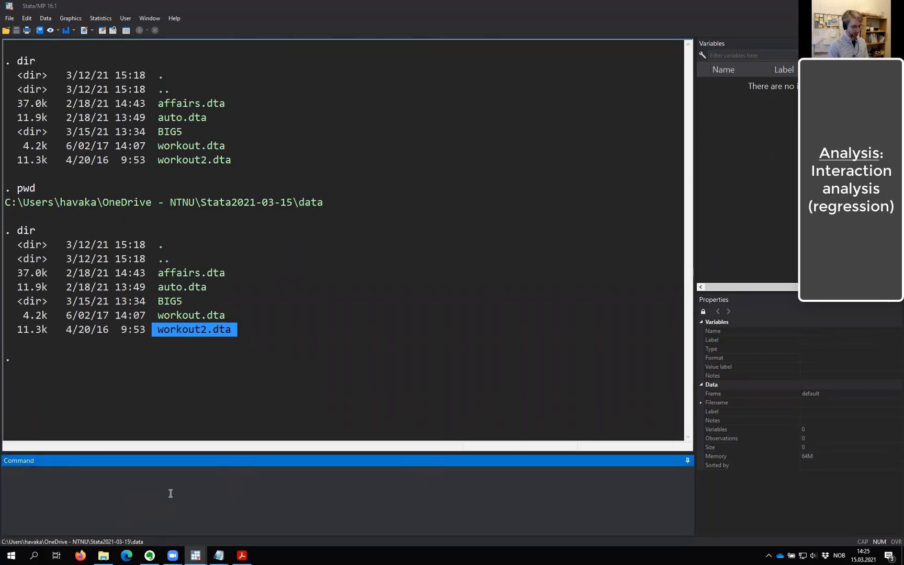
text(use workout2,)
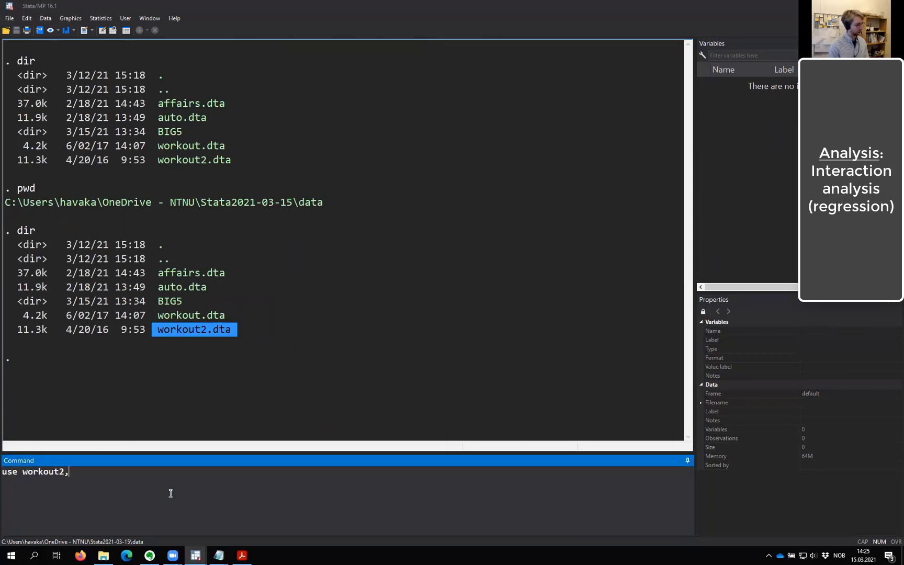
key(BackSpace)
text(.dta, clear)
key(Return)
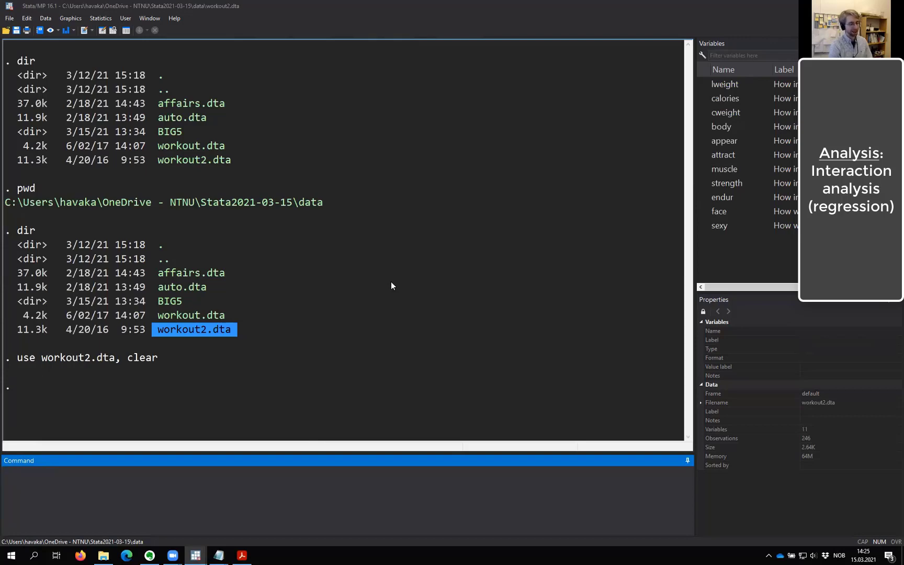
click(353, 356)
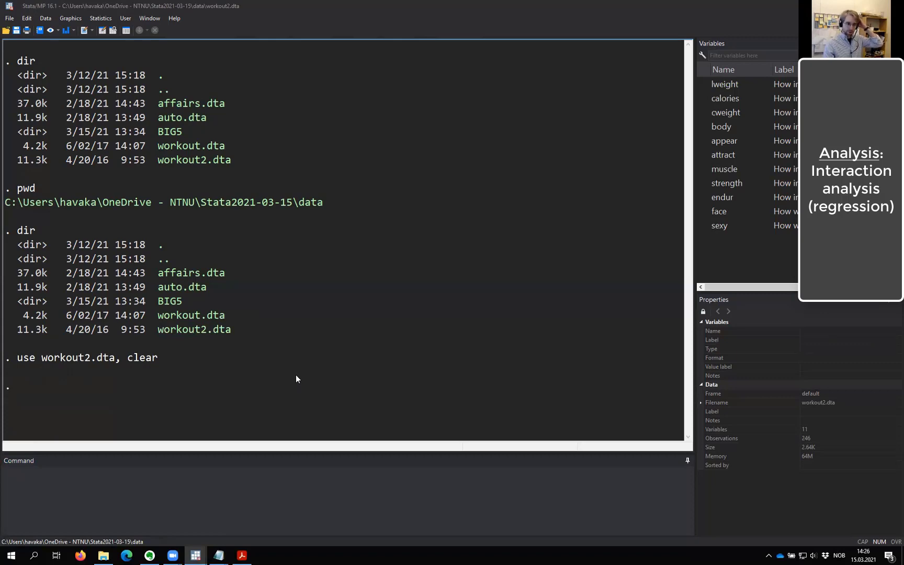
click(263, 505)
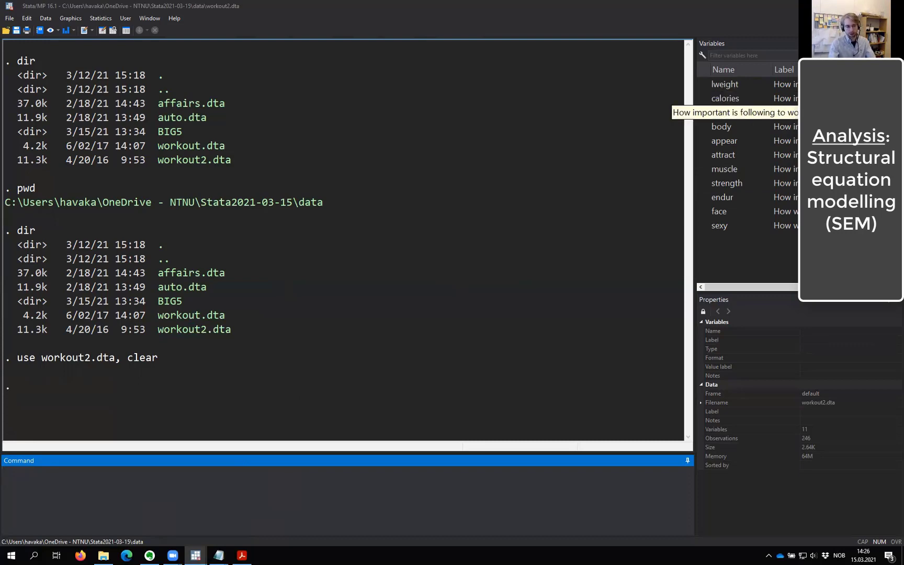
click(647, 113)
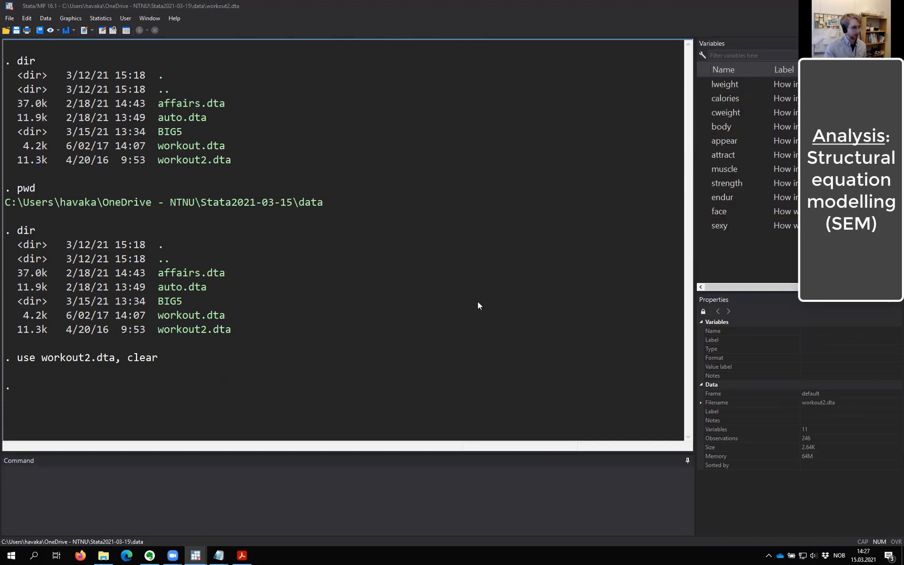
click(165, 470)
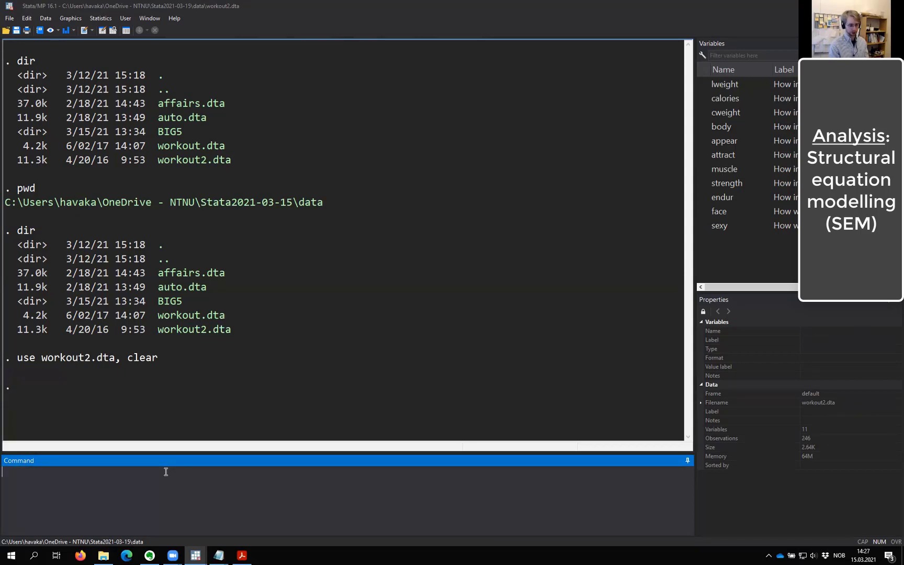
text(sem)
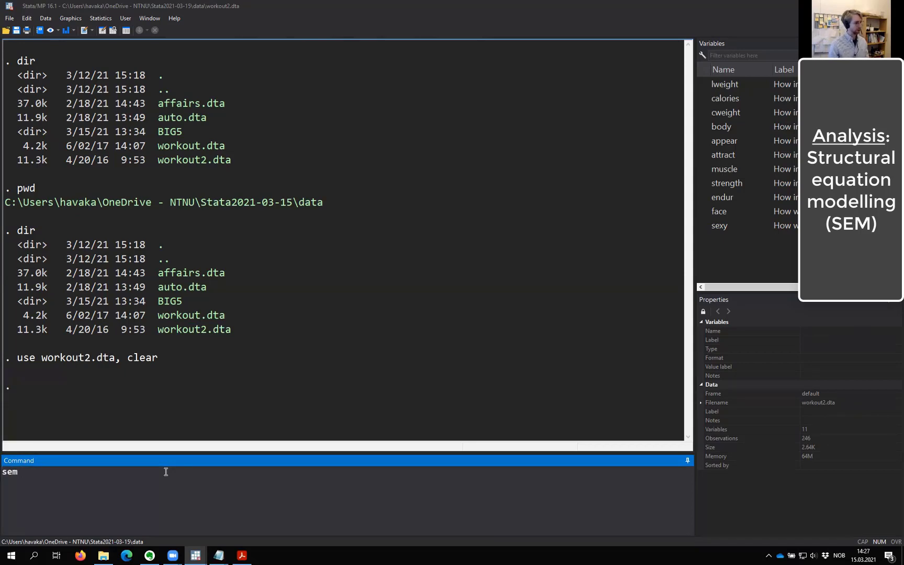
drag(45, 475, 5, 475)
click(57, 482)
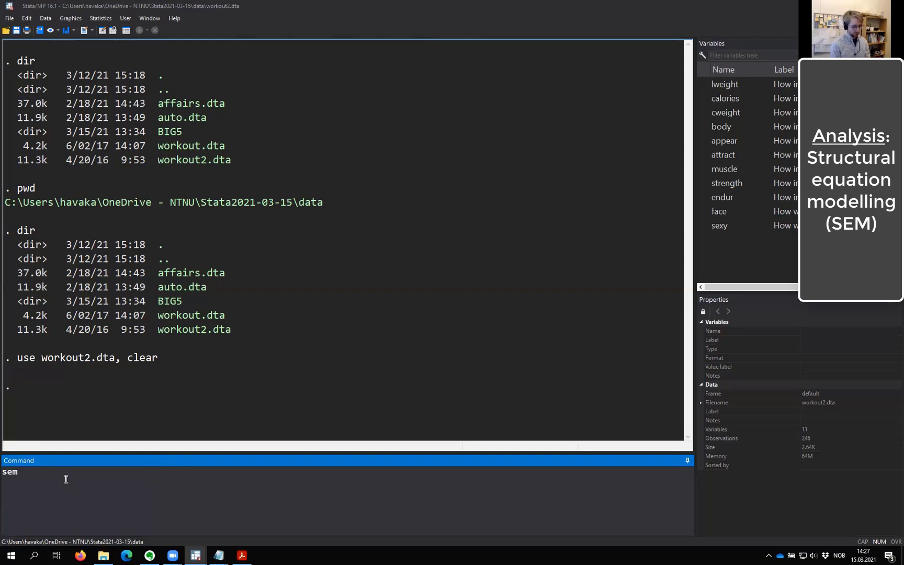
text(Att)
key(BackSpace)
key(BackSpace)
key(BackSpace)
text((/)
key(BackSpace)
key(BackSpace)
key(BackSpace)
key(BackSpace)
key(BackSpace)
key(BackSpace)
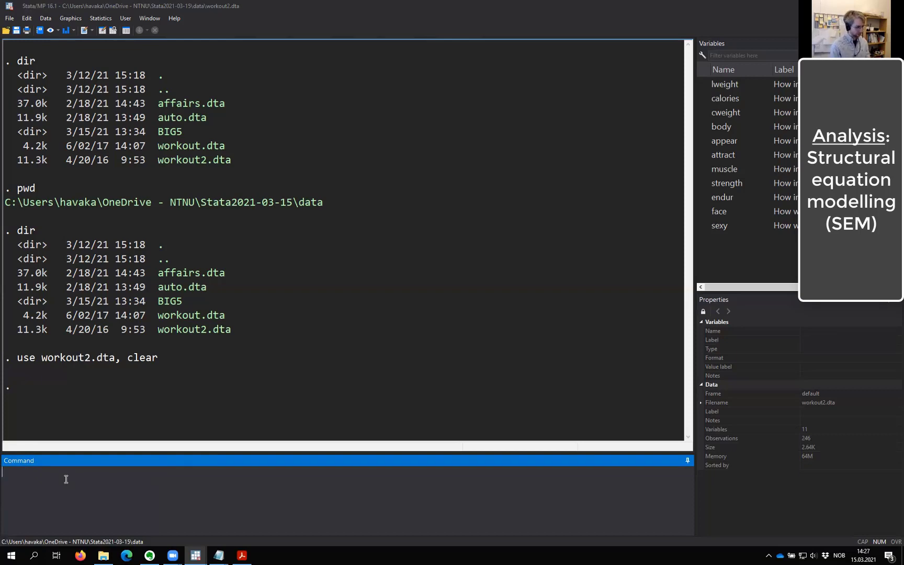
Step: Begin a sem command with the measurement equation (Attractice -> face sexy), without running it
text(sem )
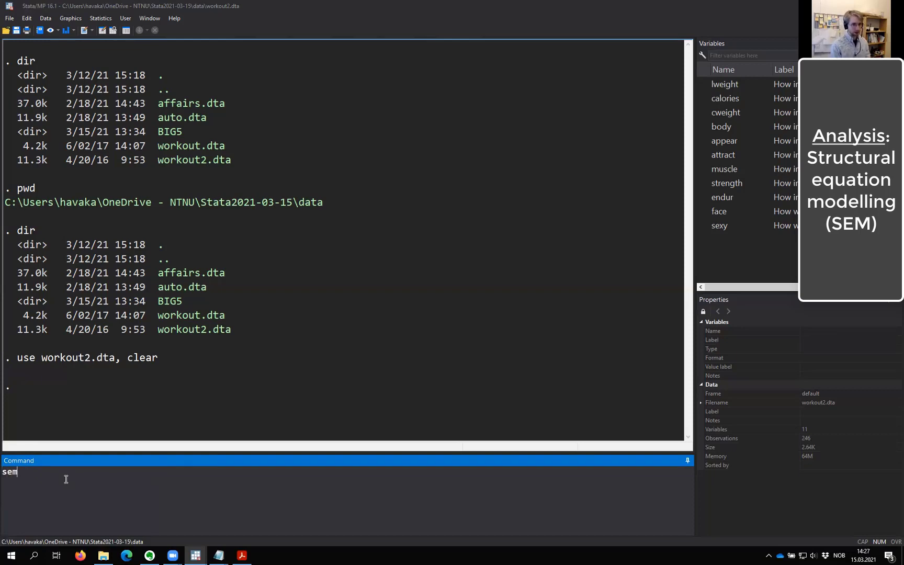
text((At)
text(ctice)
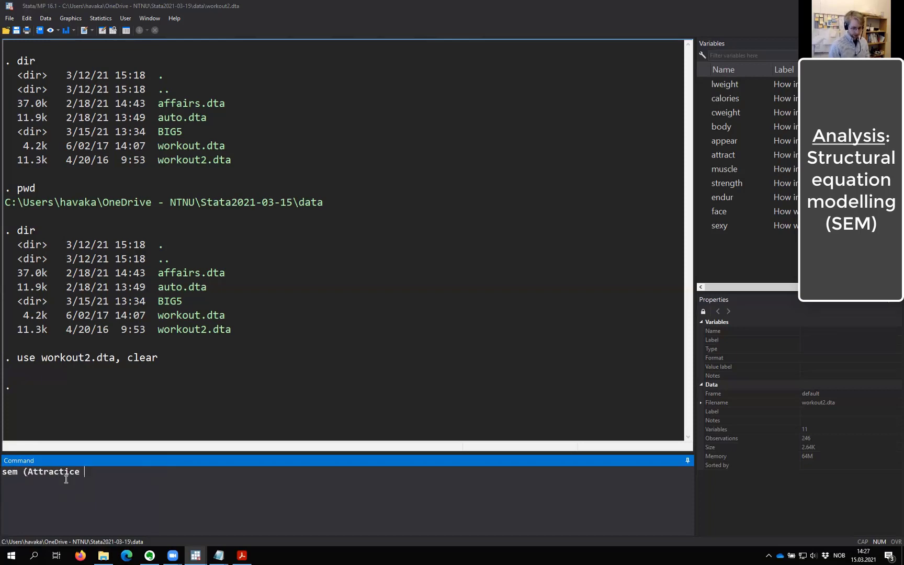
text( -> face)
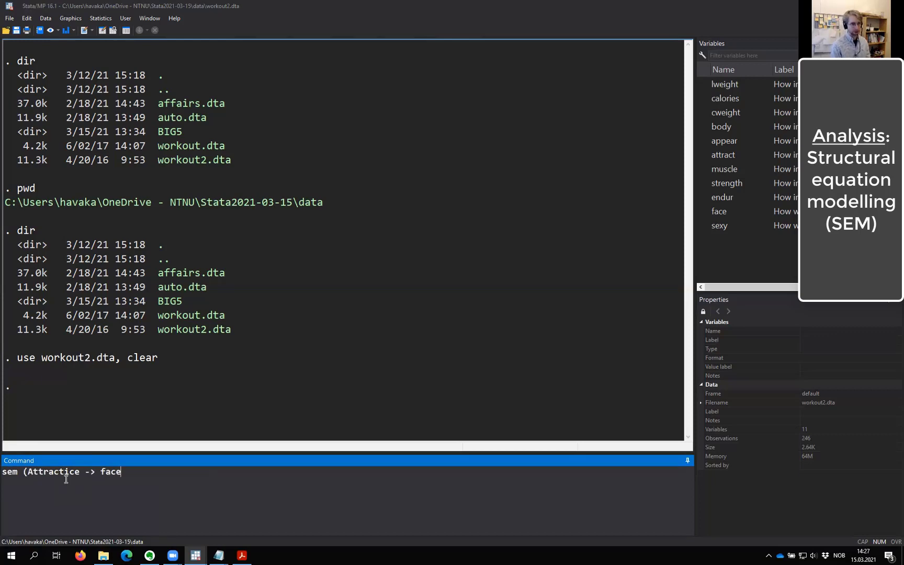
text( sexy)
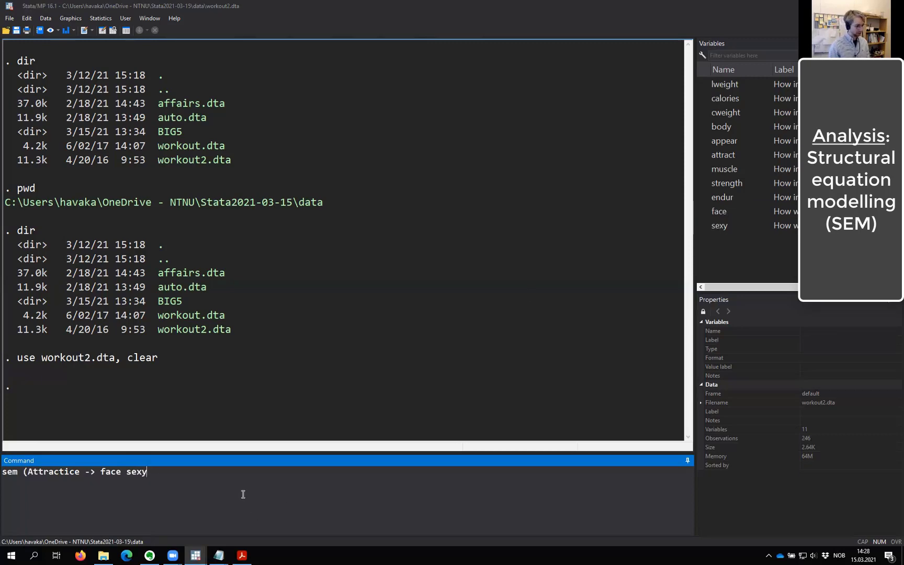
text())
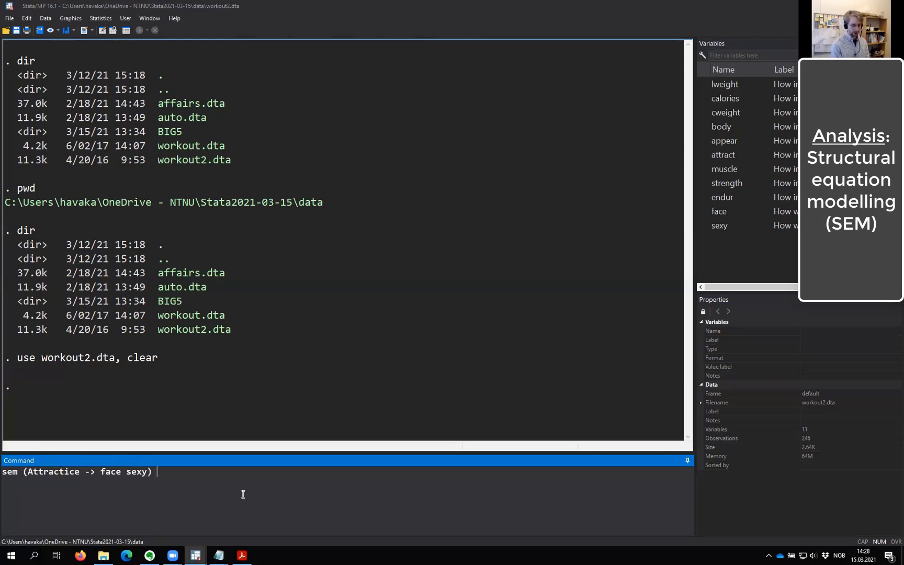
Step: Add the measurement equation (Appearance -> body appear attract) to the sem command
text( ()
text(Appearen)
key(BackSpace)
key(BackSpace)
text(ance)
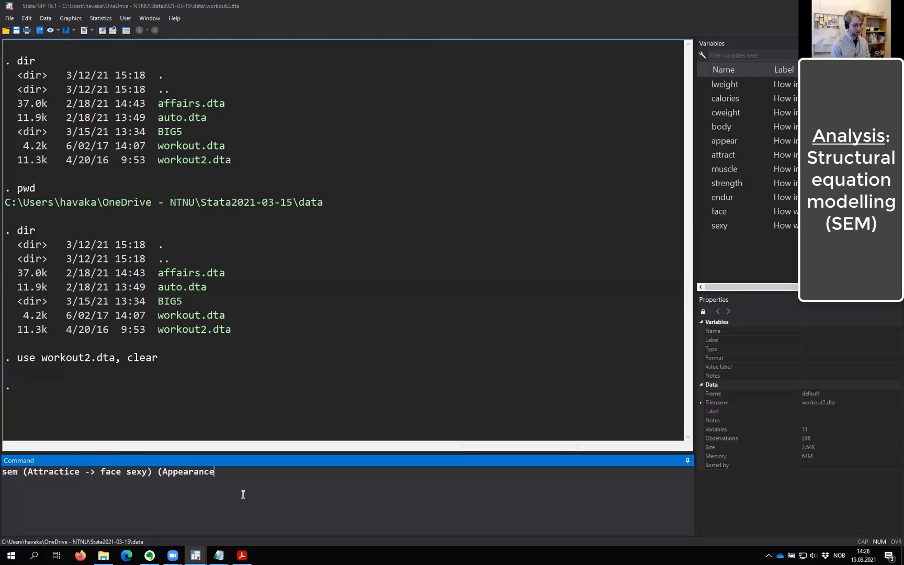
text( ->)
text( body app)
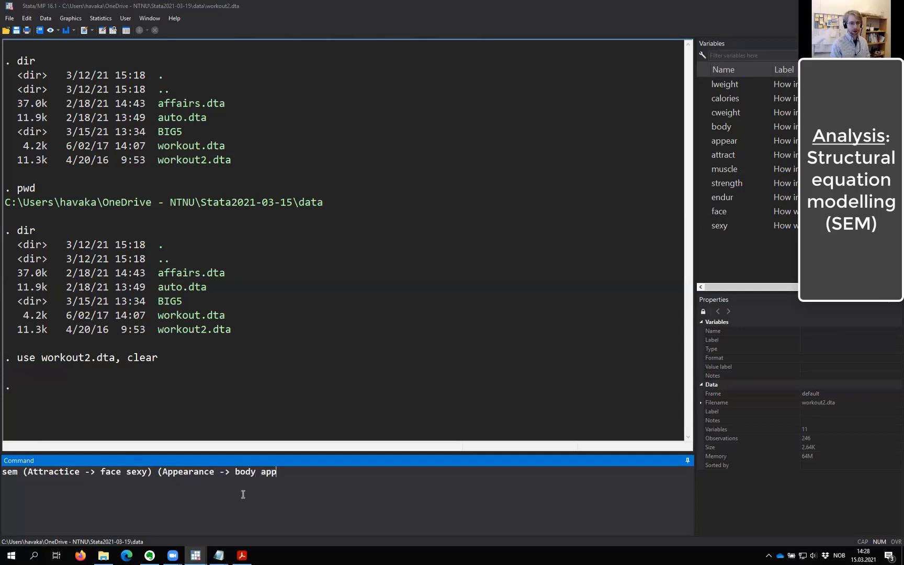
text(ear attract))
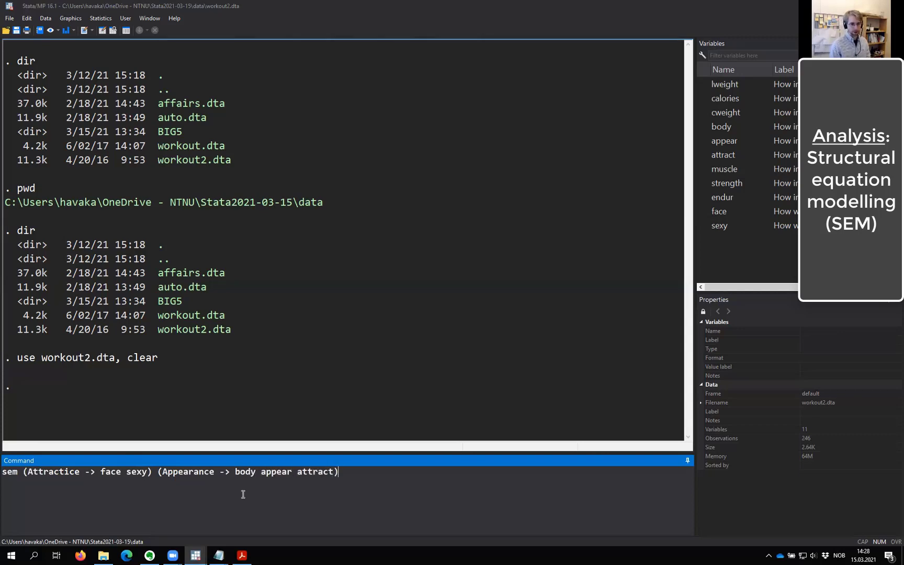
Step: Add the measurement equation (Muscle -> muscle strength endur) to the sem command
text( ()
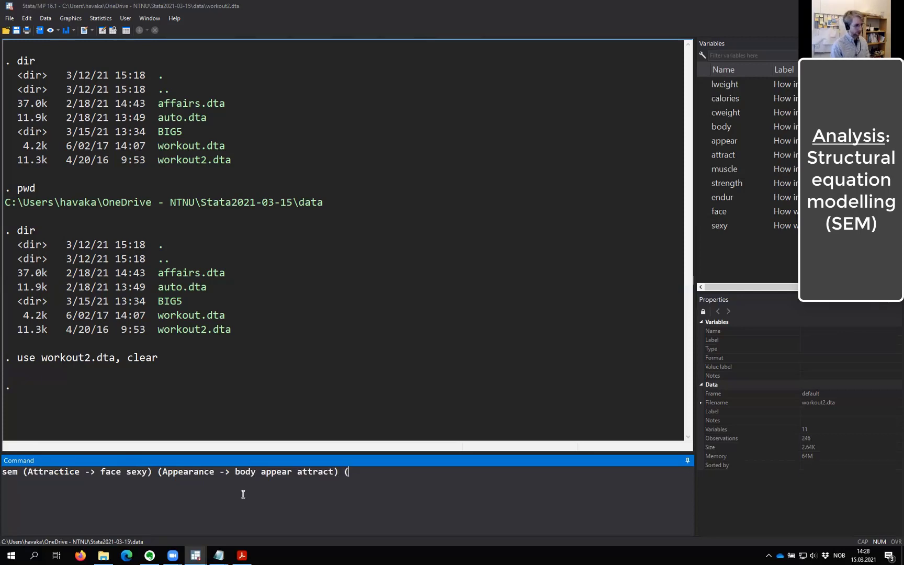
text(Muscle -> )
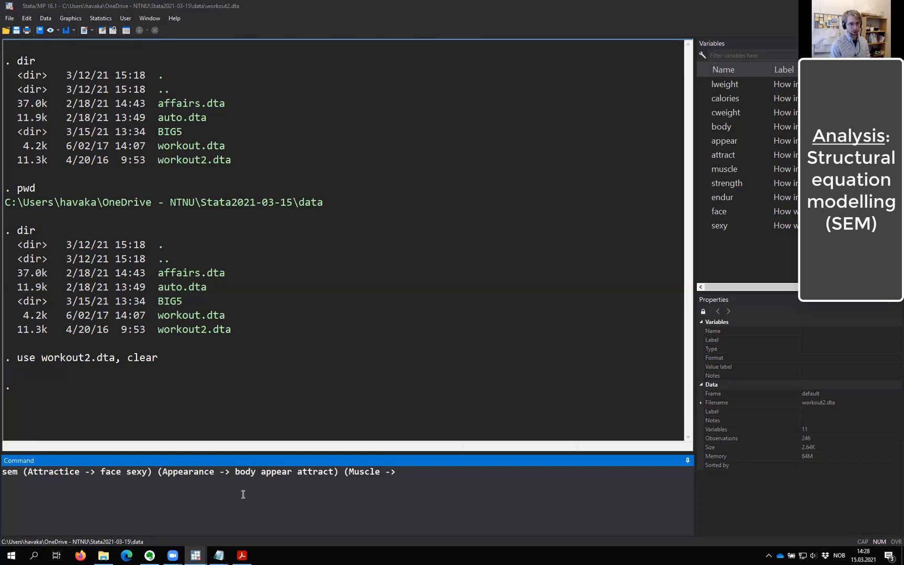
text(musc)
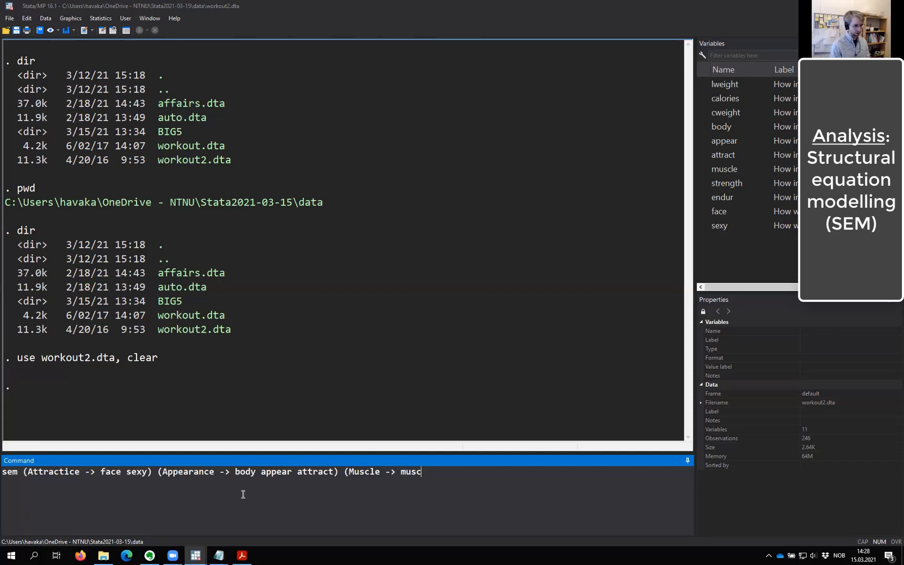
text(le streng)
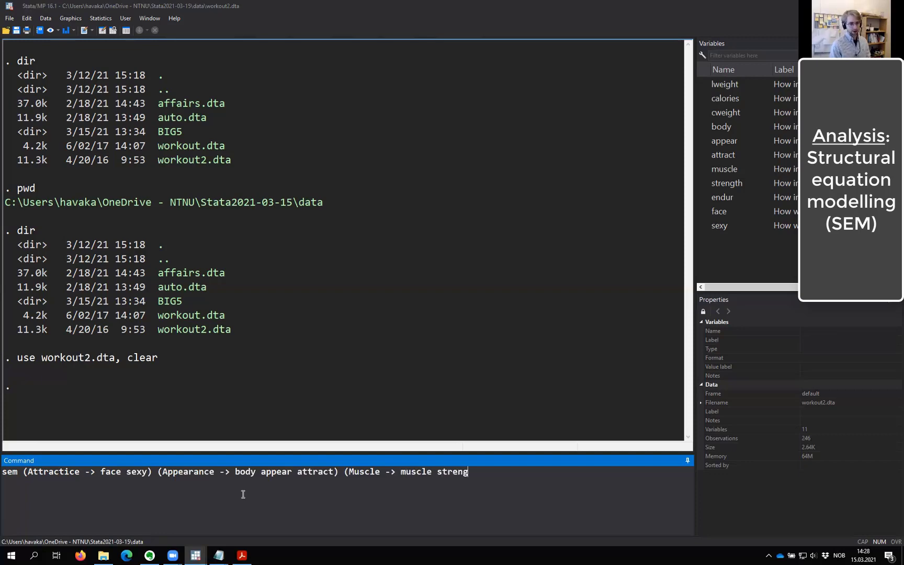
text(th endur) )
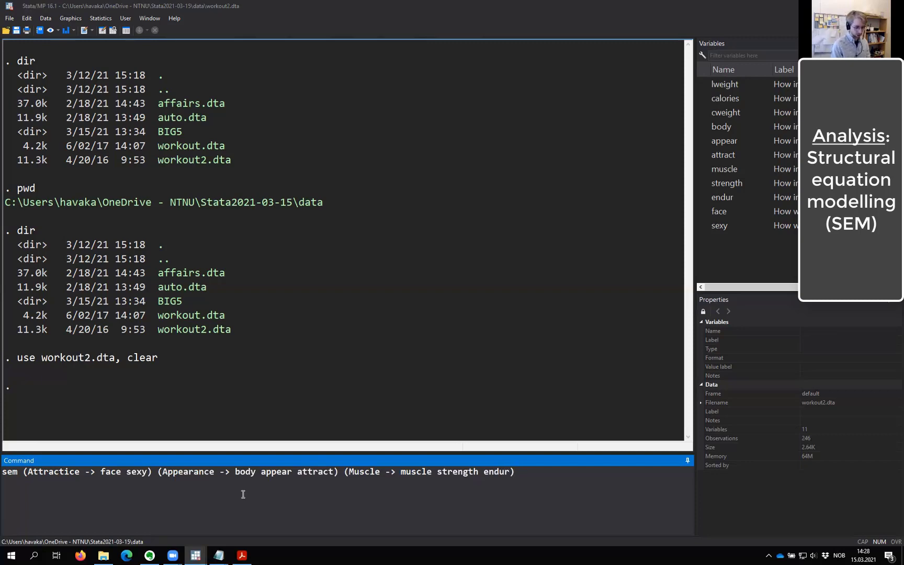
Step: Add (Weight -> lweight calories cweight) to the sem command and highlight the capital A of the first latent variable
text((Weight ->)
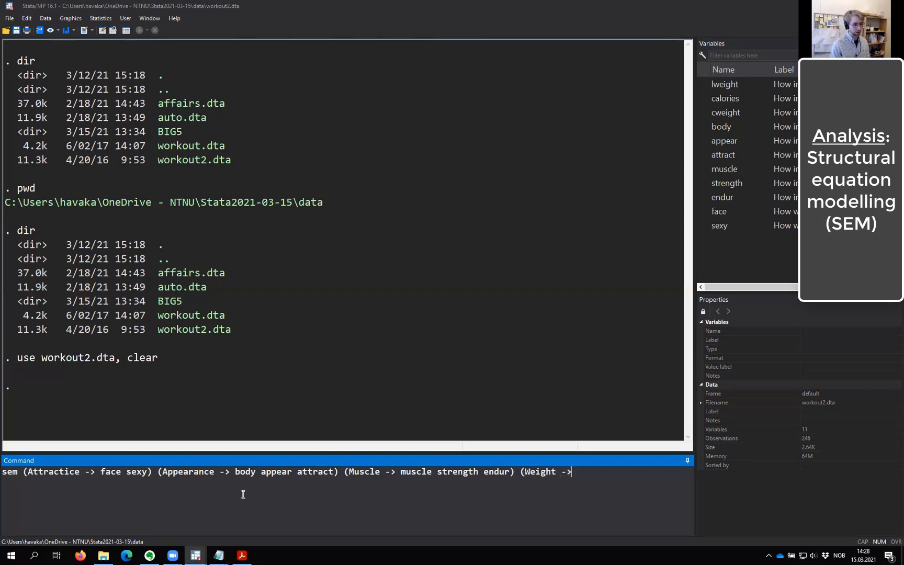
text( lweight c)
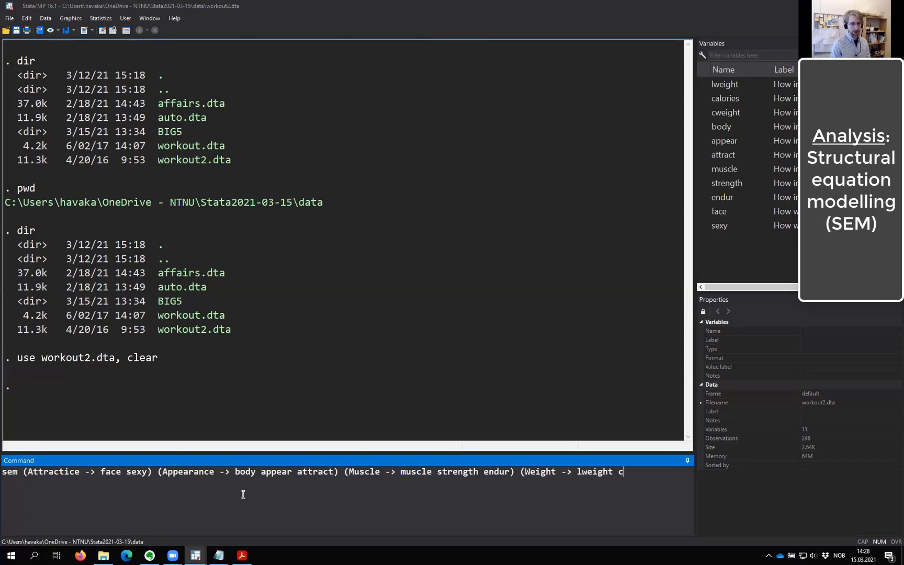
text(alories cweight))
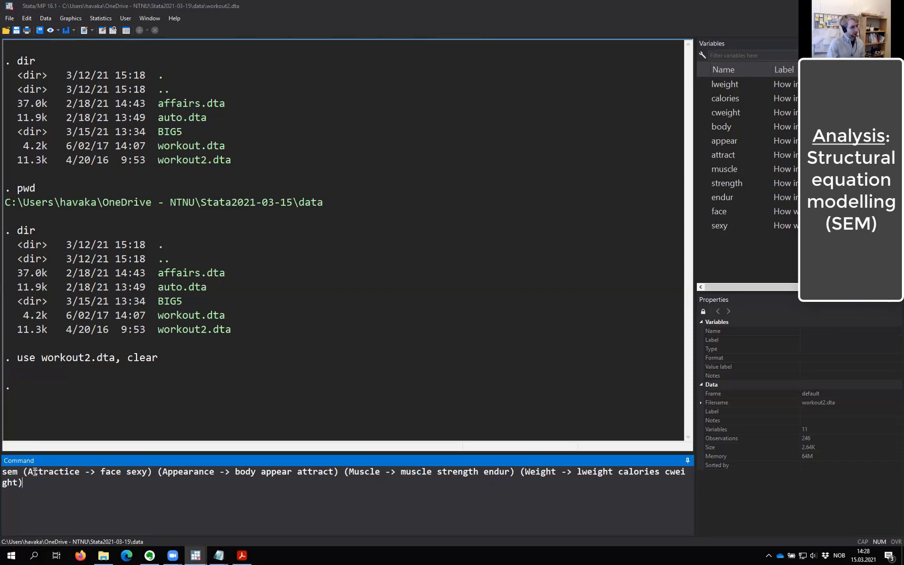
drag(28, 471, 34, 471)
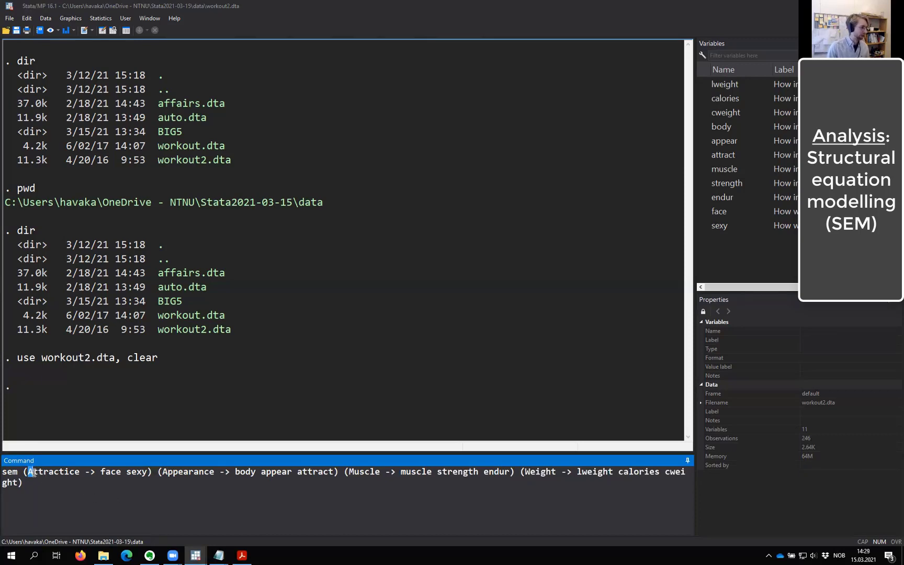
click(33, 471)
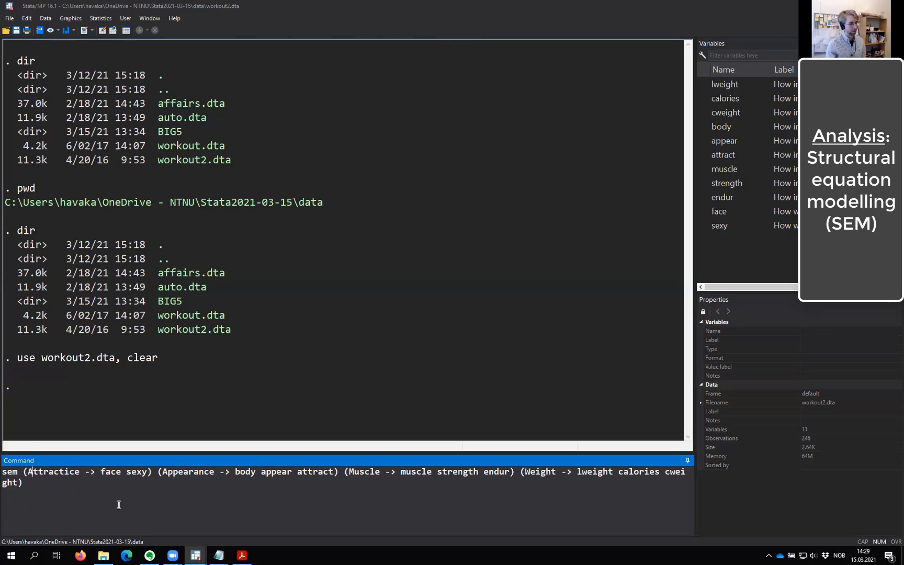
click(445, 472)
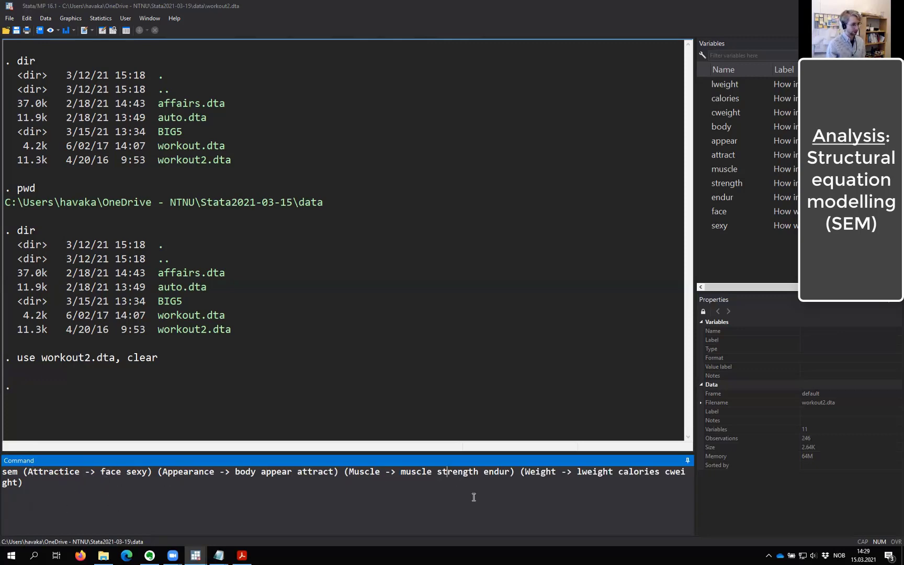
click(355, 471)
key(BackSpace)
text(m)
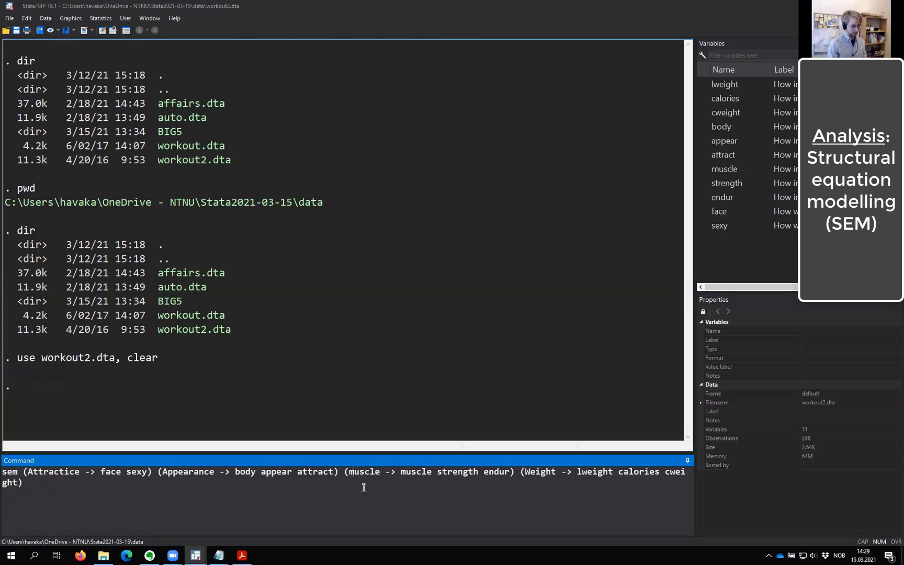
key(BackSpace)
text(M)
Step: Run the four-factor sem measurement model and highlight the arrow of the Appearance equation in the echoed command
click(382, 472)
key(Return)
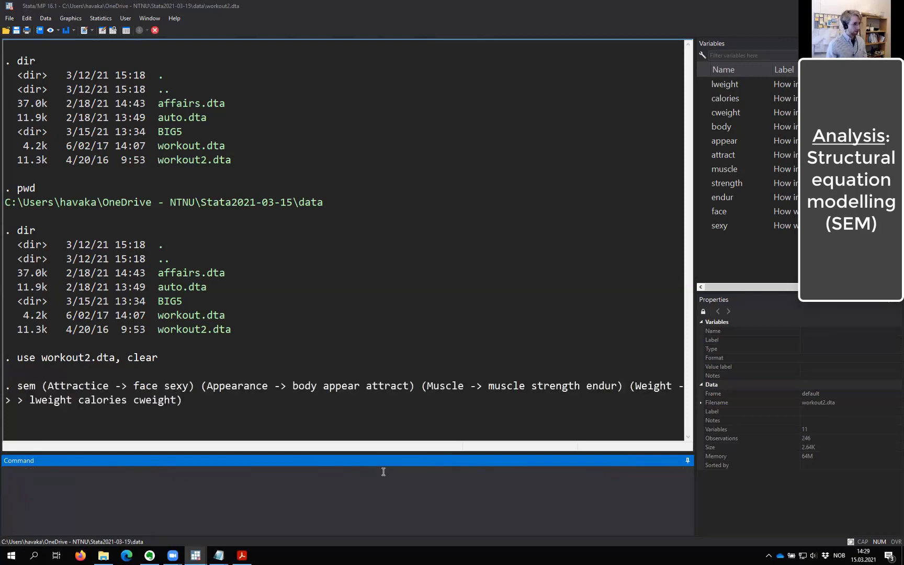
scroll(215, 132, up, 20)
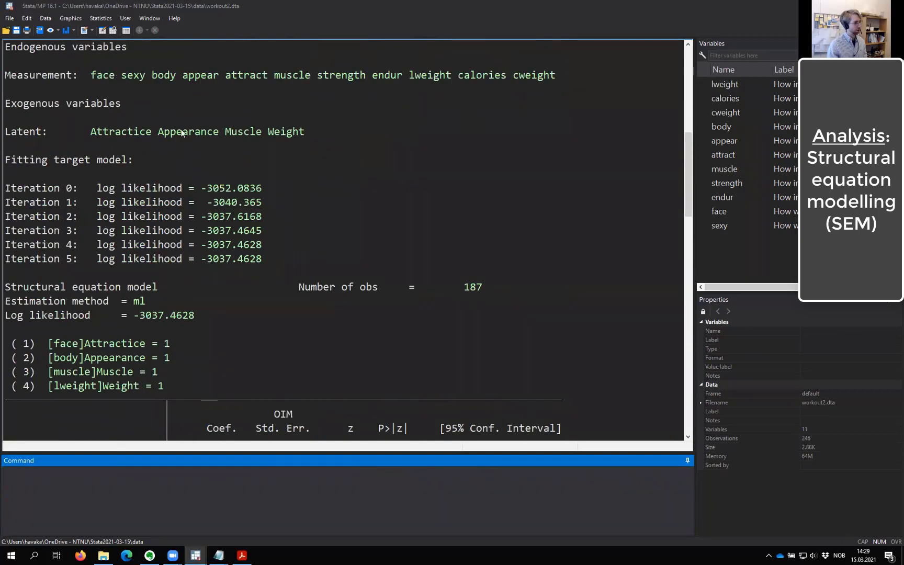
scroll(165, 305, up, 5)
drag(204, 202, 412, 205)
click(283, 202)
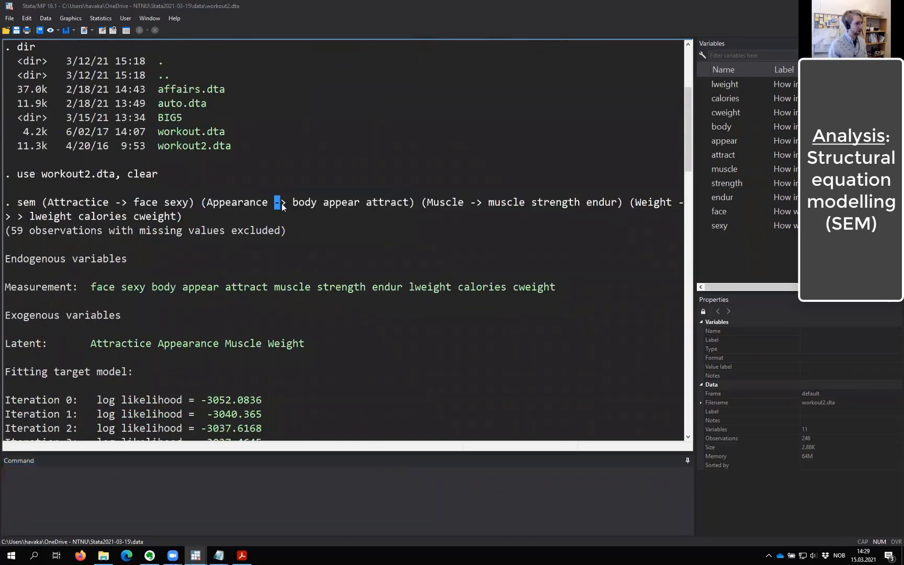
drag(282, 202, 287, 203)
scroll(283, 224, down, 1)
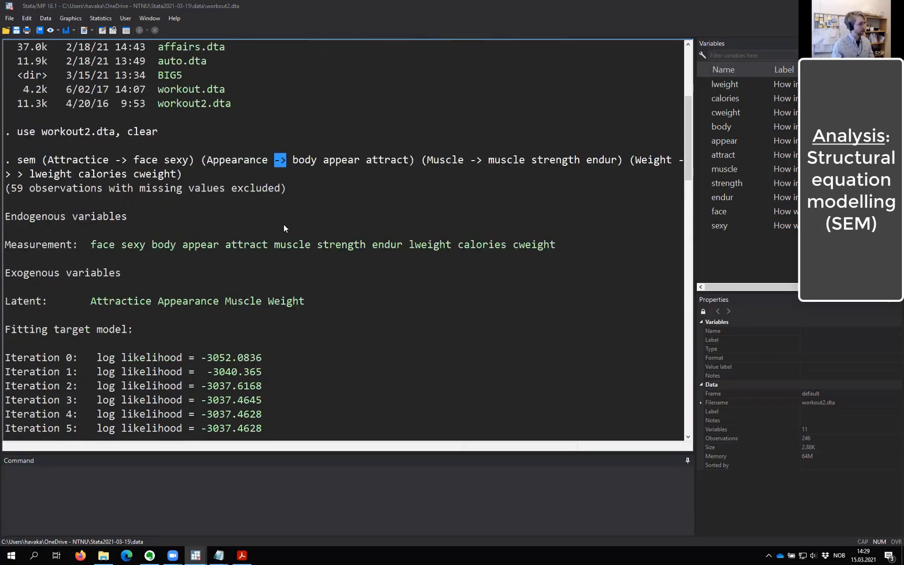
click(226, 180)
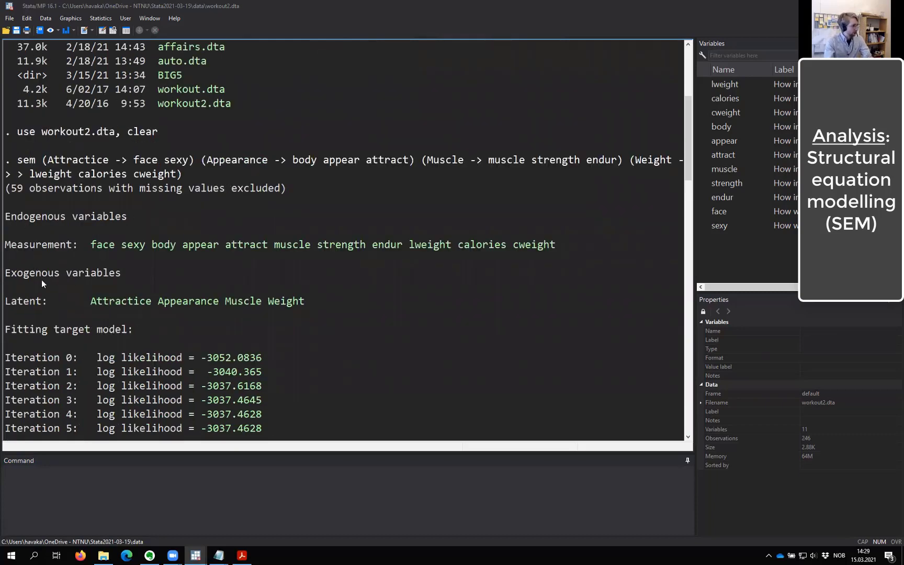
Step: Examine the sem output's variable lists, number of observations, loading constraints and the beginning of the Measurement section
scroll(125, 236, down, 2)
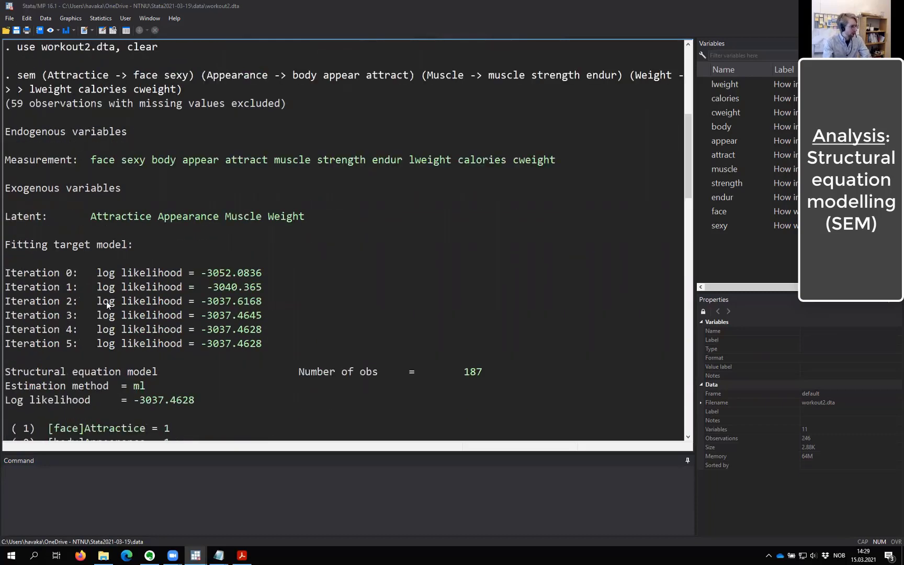
scroll(61, 228, down, 2)
scroll(65, 230, down, 2)
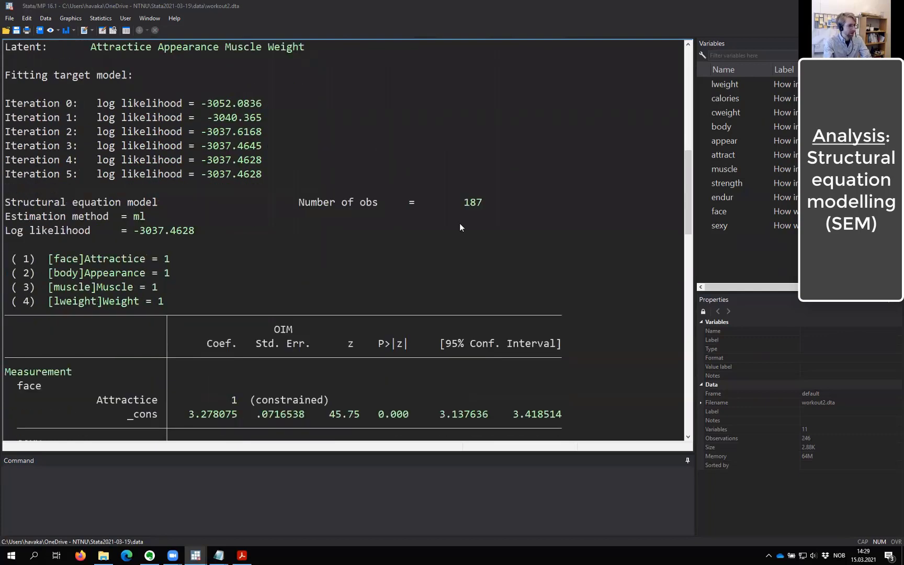
double_click(478, 203)
click(111, 223)
scroll(111, 224, down, 4)
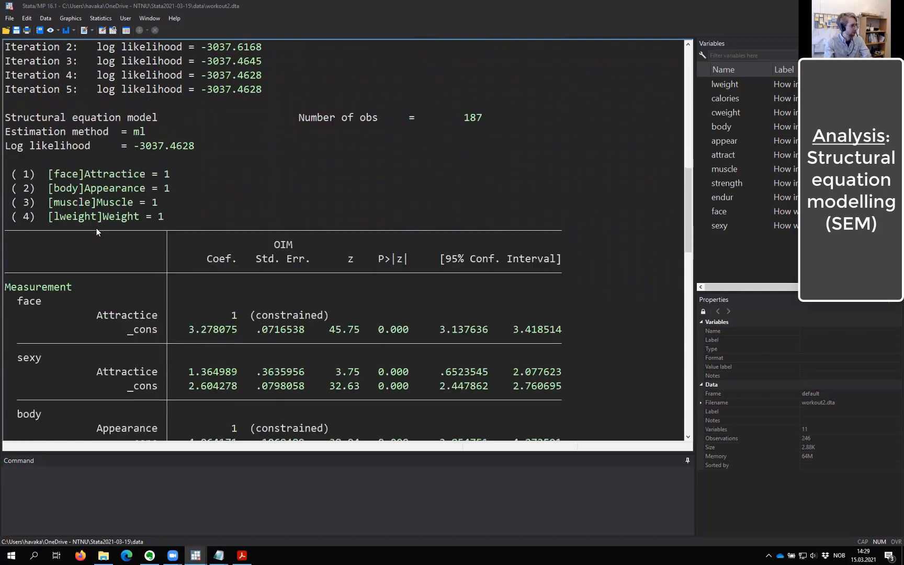
scroll(116, 225, down, 2)
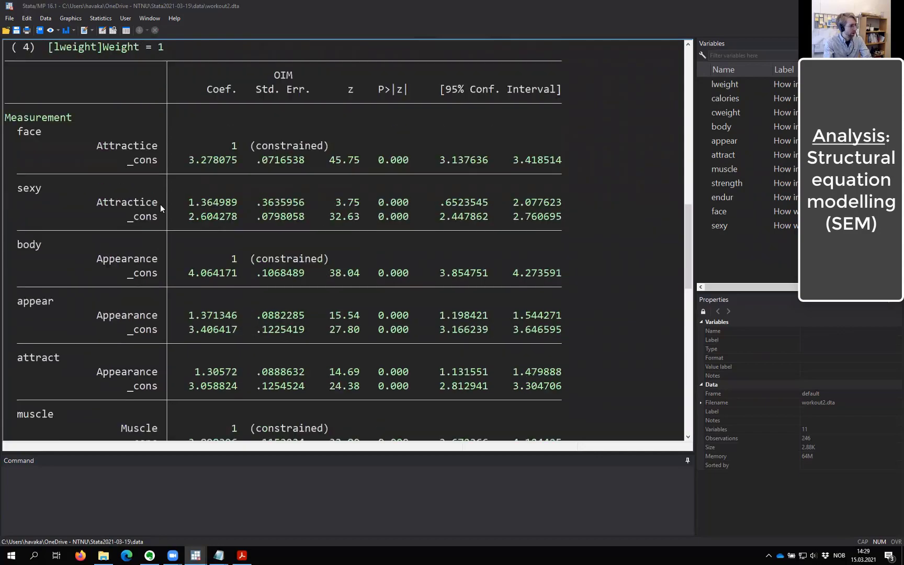
drag(6, 119, 71, 117)
click(73, 141)
Step: Examine the variances and covariances at the end of the sem output and compare them with the model header and constraints
scroll(73, 142, down, 9)
scroll(73, 142, down, 8)
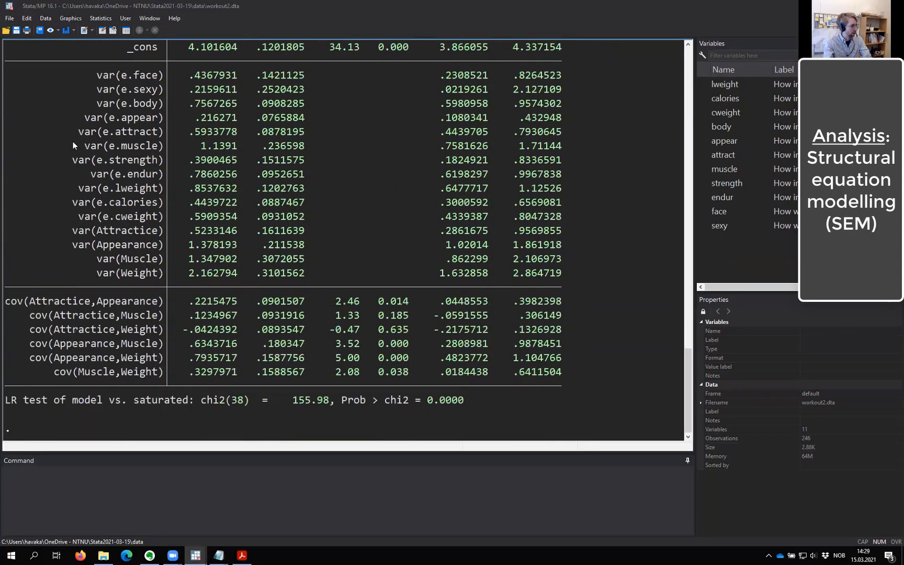
scroll(92, 181, up, 6)
scroll(121, 221, up, 20)
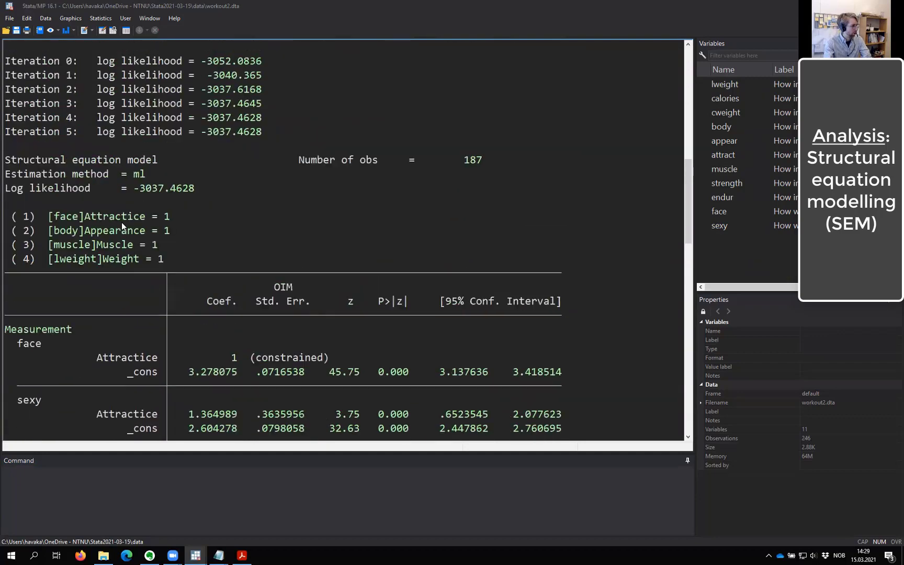
scroll(122, 222, down, 6)
scroll(123, 222, down, 13)
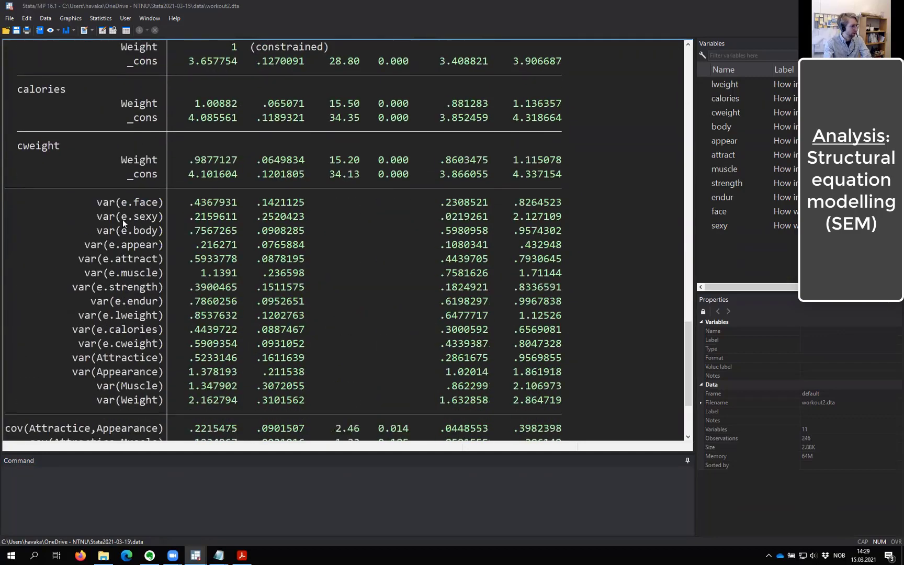
scroll(142, 244, down, 3)
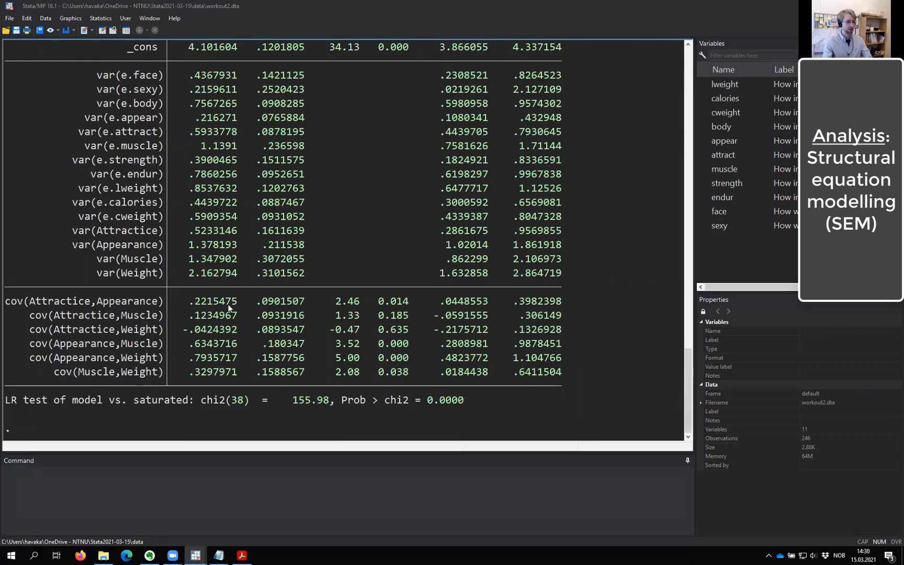
scroll(196, 303, up, 5)
scroll(197, 302, up, 15)
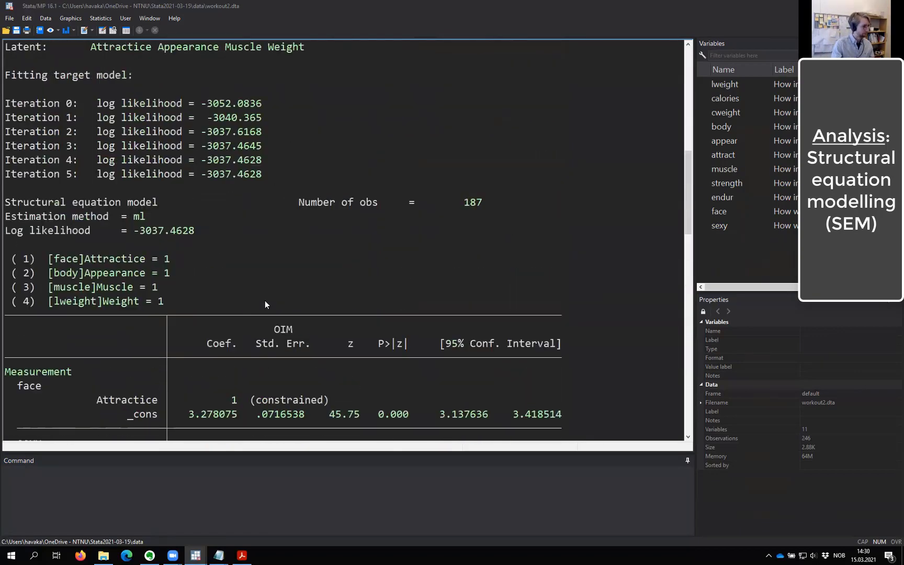
scroll(266, 262, down, 1)
scroll(240, 224, up, 4)
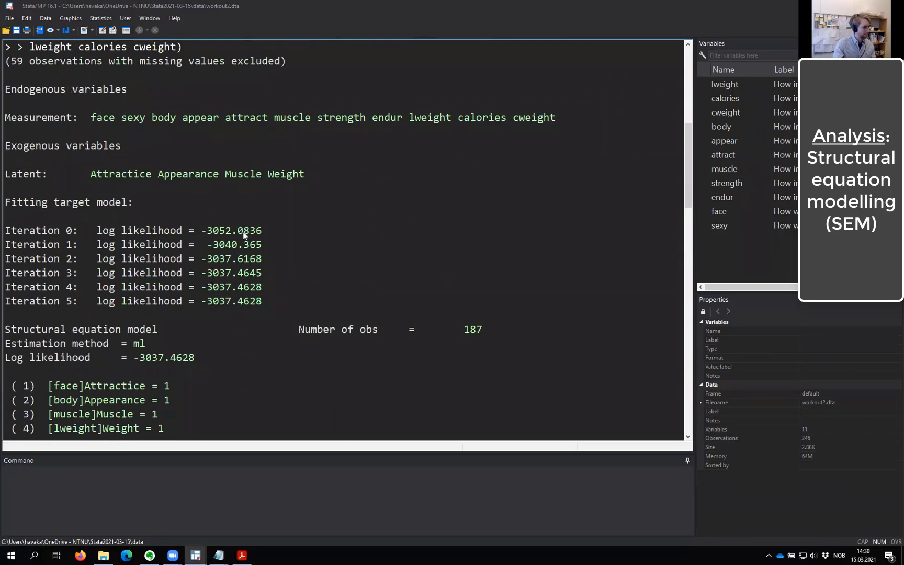
scroll(243, 231, down, 5)
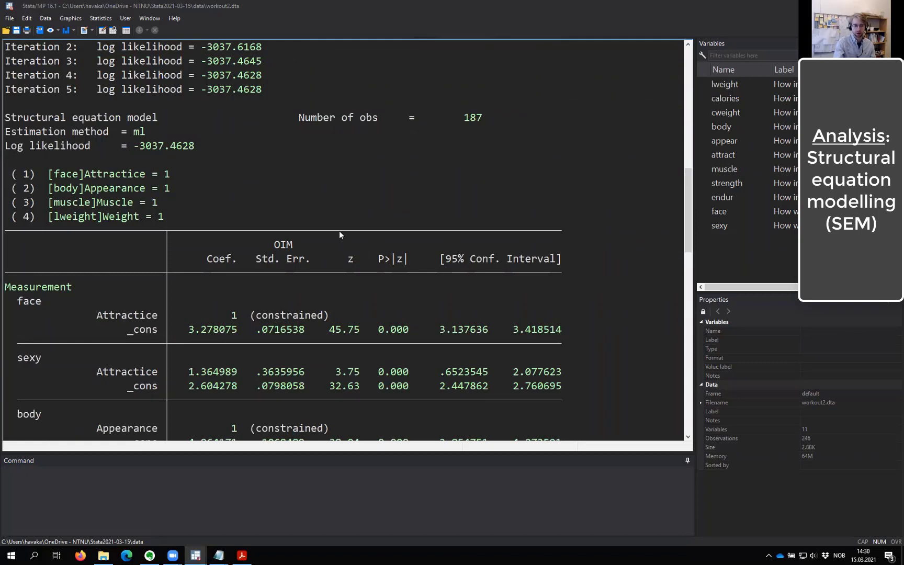
Step: Rerun the four-factor sem measurement model with the stand option to get standardized estimates
click(248, 497)
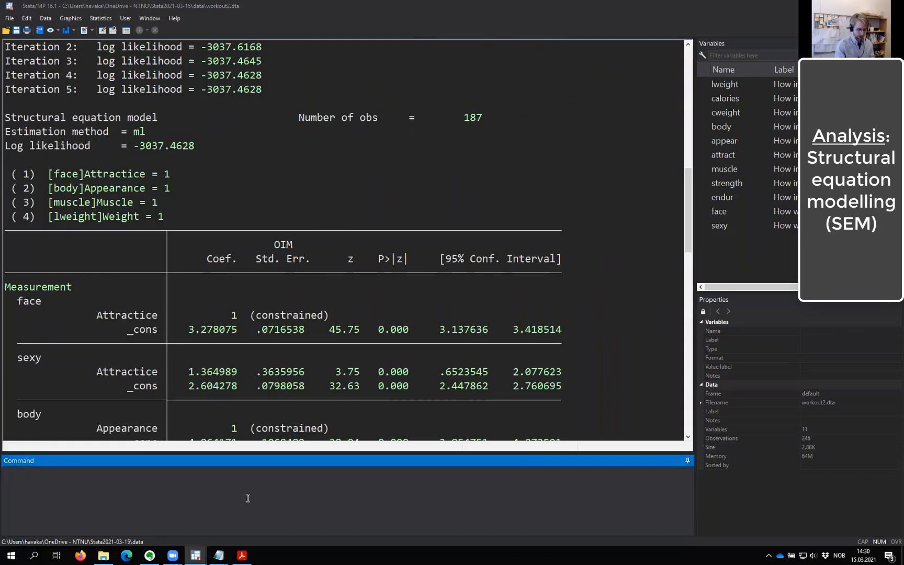
text(sem (Attractice -> face sexy) (Appearance -> body appear attract) (Muscle -> muscle strength endur) (Weight -> lweight calories cweight))
text(stand)
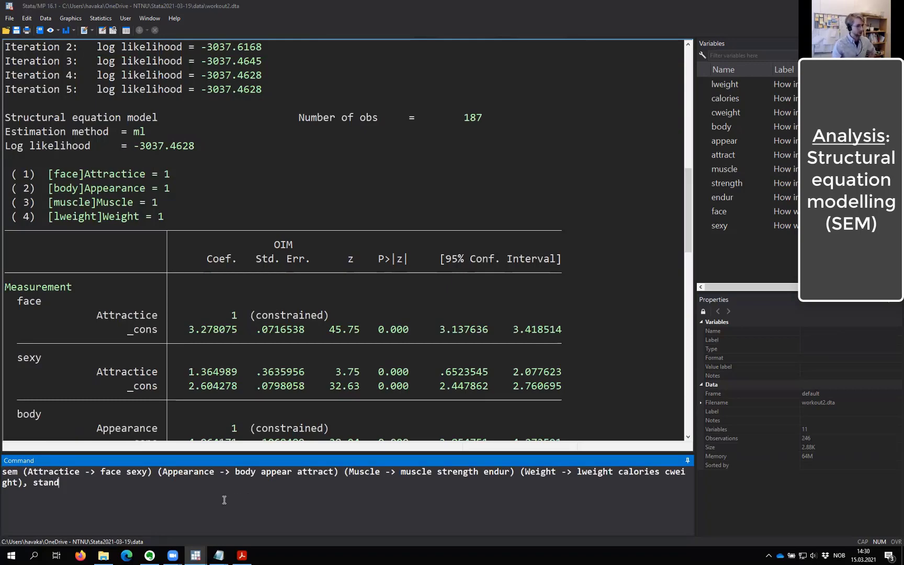
key(Return)
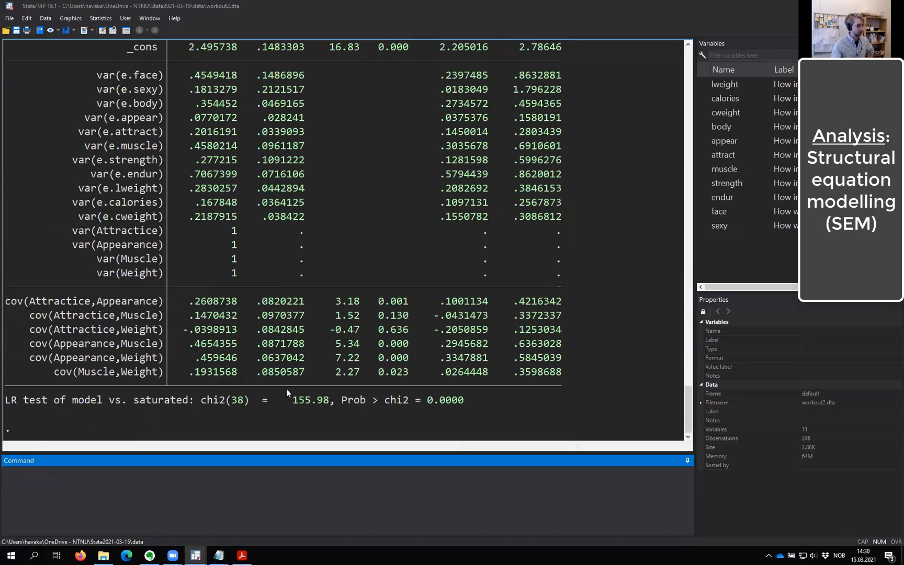
Step: Examine the standardized factor loadings, highlighting those of strength and muscle, the Measurement heading, and the covariances between the latent factors
scroll(218, 273, up, 10)
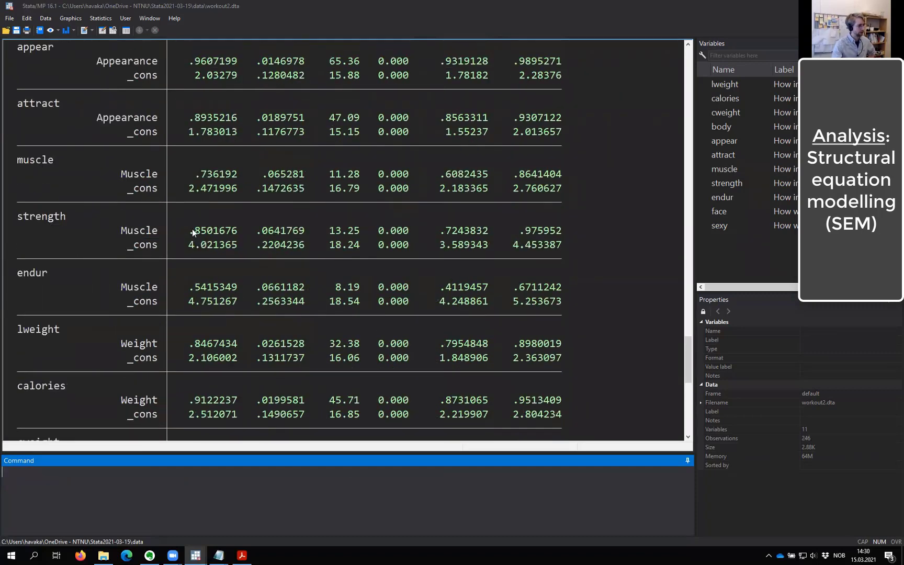
drag(192, 232, 230, 234)
drag(195, 175, 231, 175)
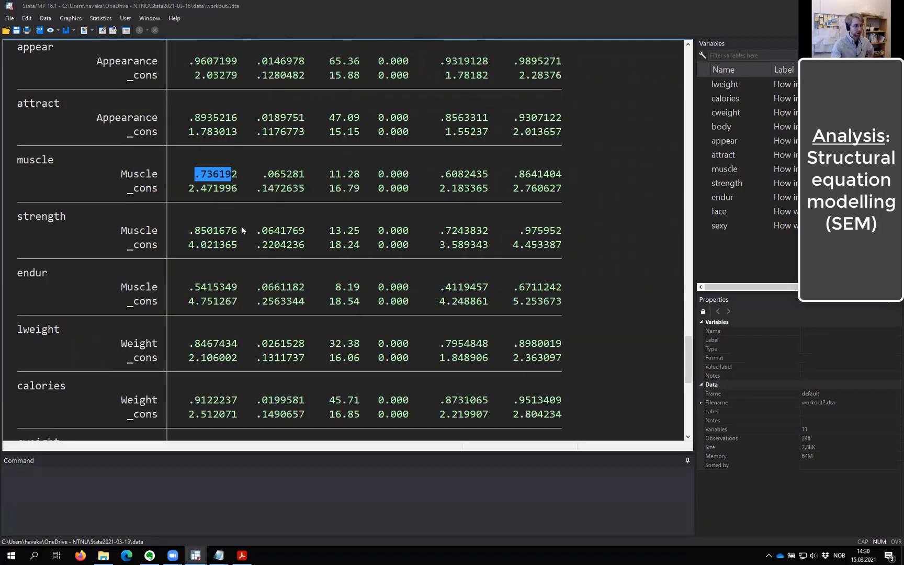
scroll(225, 246, up, 9)
drag(7, 246, 73, 245)
drag(151, 256, 137, 255)
click(186, 264)
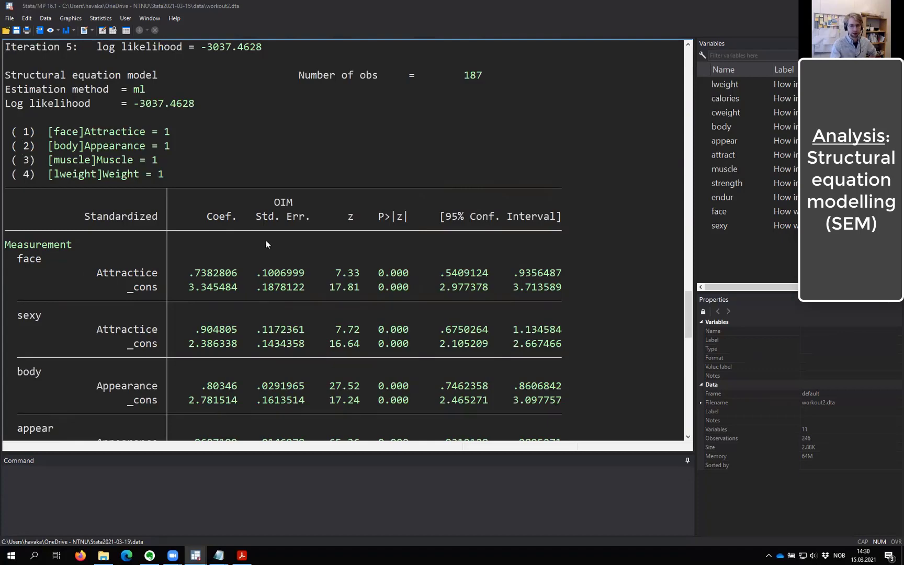
scroll(256, 226, down, 13)
scroll(256, 226, down, 5)
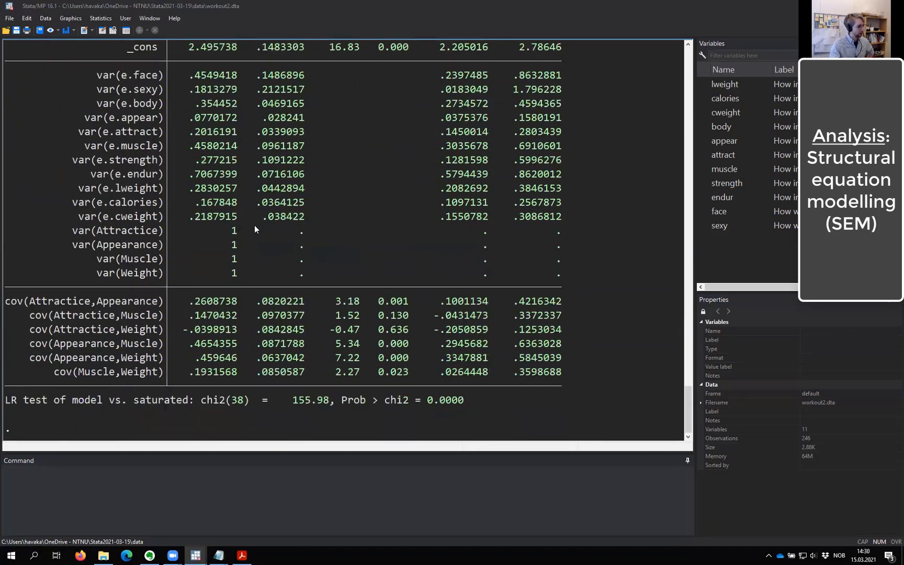
Step: Recall the standardized sem command and insert the structural path (Attractive -> Appearance) before the comma
click(149, 478)
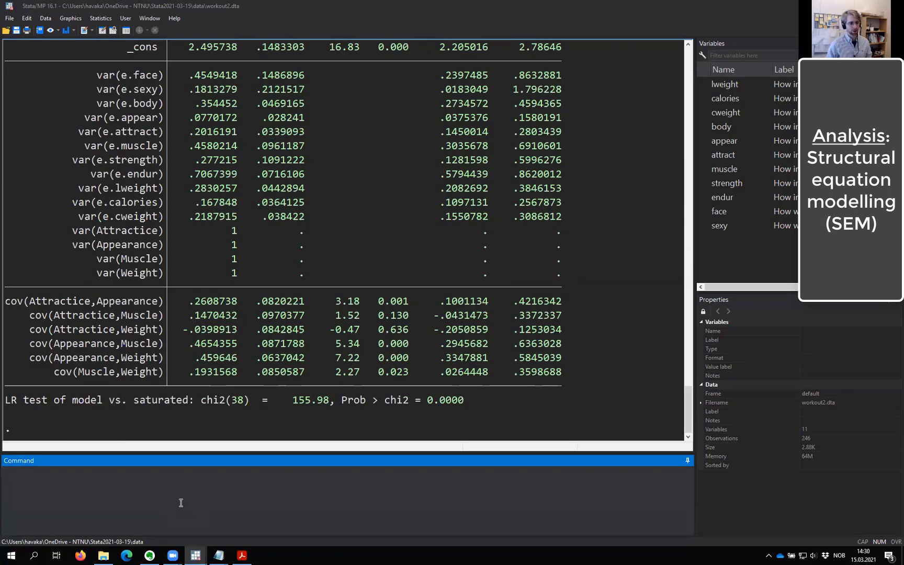
key(Page_Up)
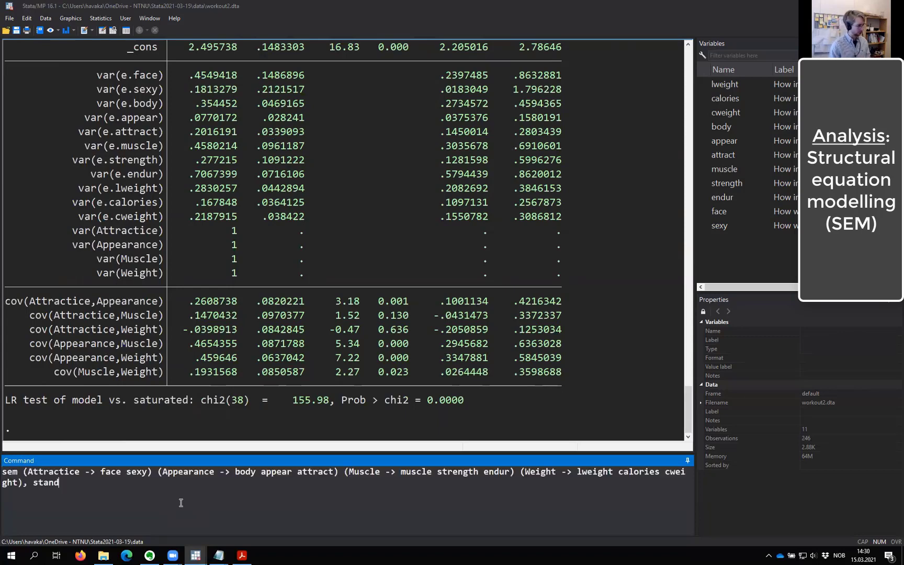
key(Left)
key(Left)
key(Left)
key(Left)
key(Left)
key(Left)
key(Left)
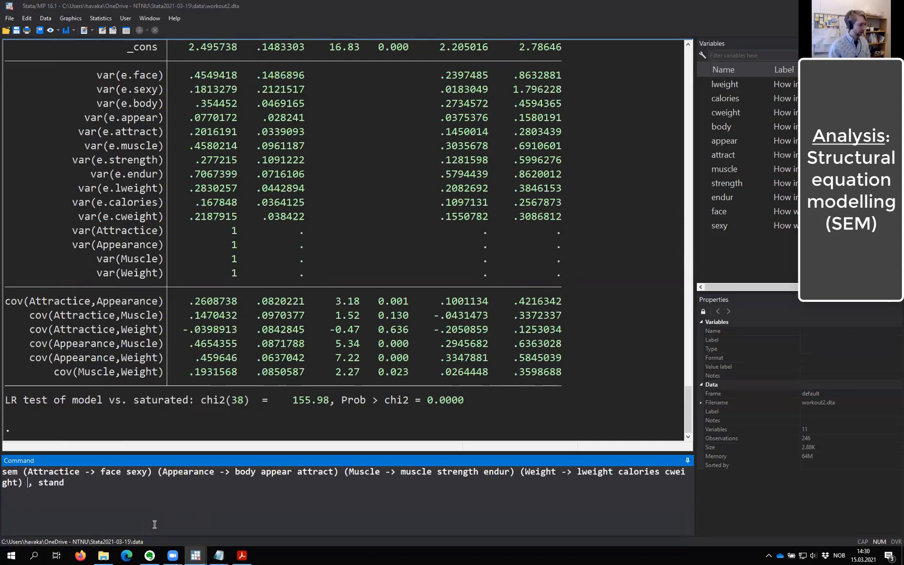
text(()
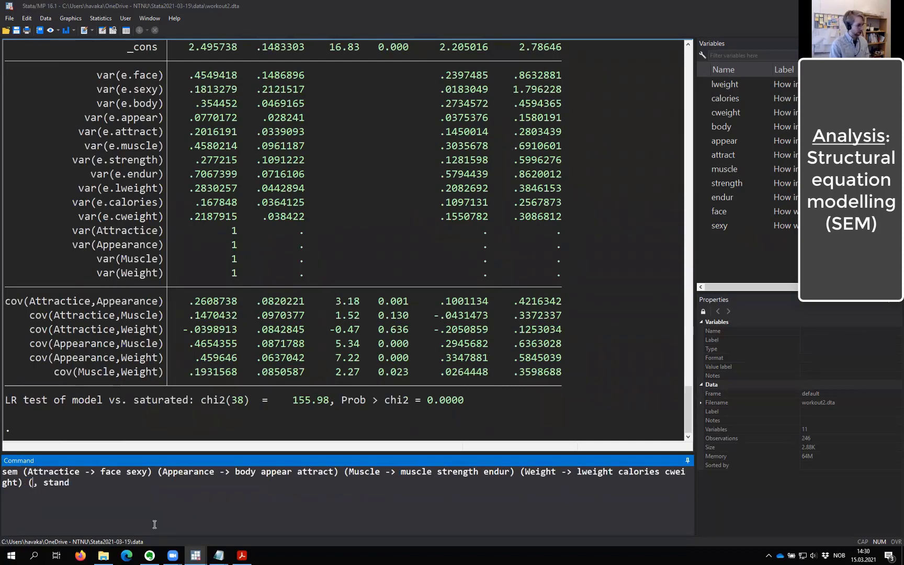
text(Attractic)
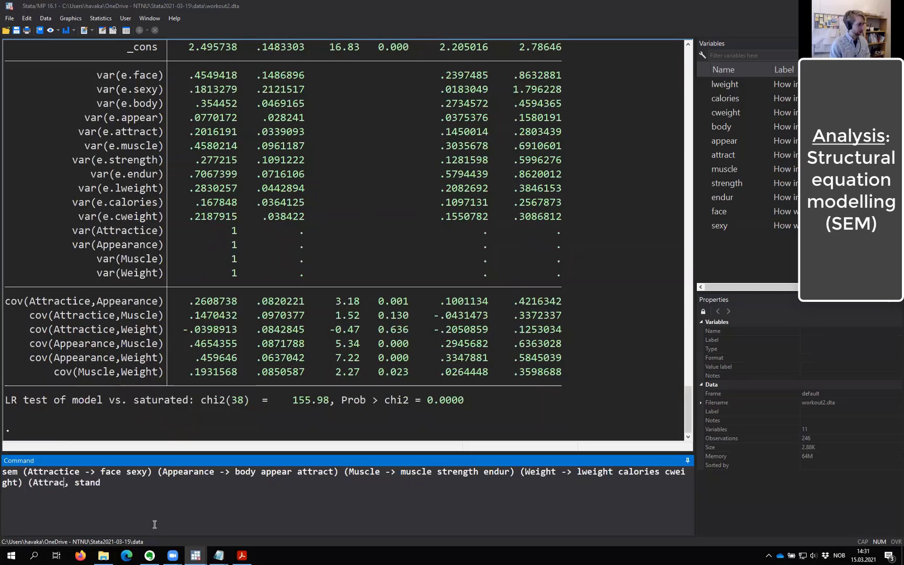
key(BackSpace)
text(ve -> Ap)
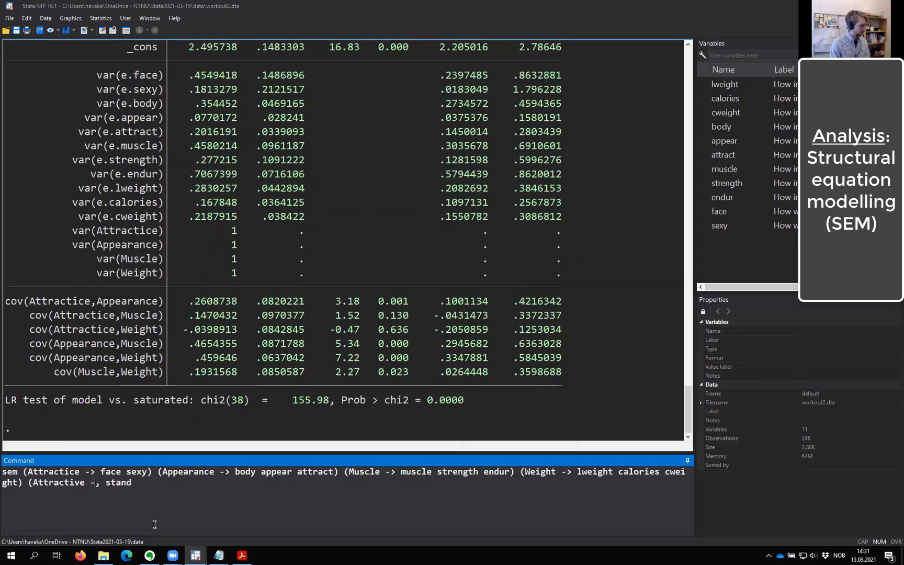
text(pearance))
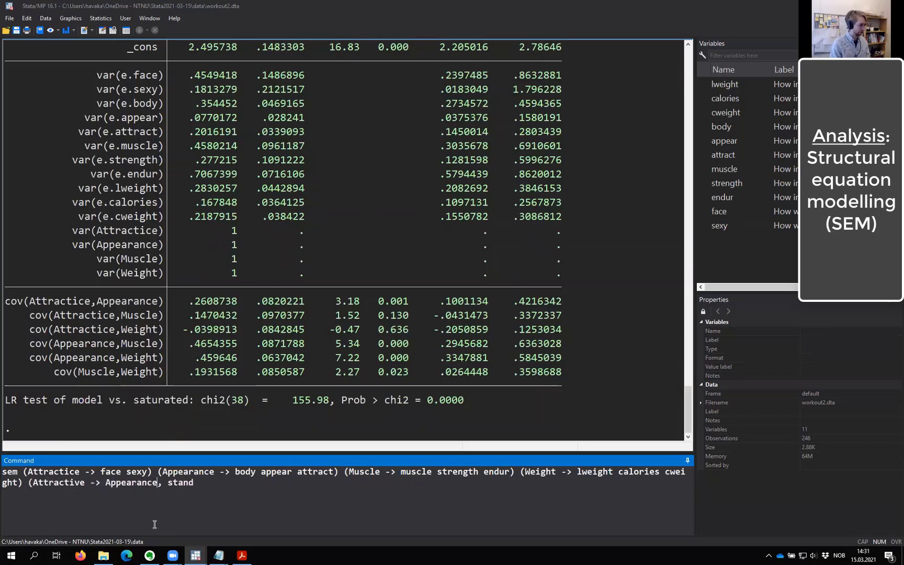
Step: Highlight the arrow in the Attractive -> Appearance path and run the extended sem command
mouse_move(101, 485)
mouse_down()
mouse_move(90, 485)
mouse_move(100, 484)
mouse_up()
click(60, 480)
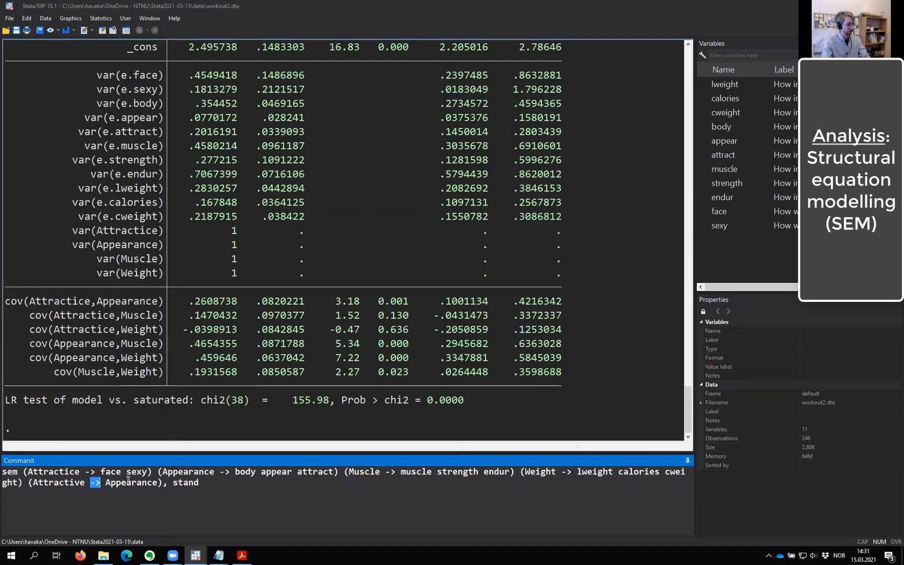
click(212, 481)
key(Return)
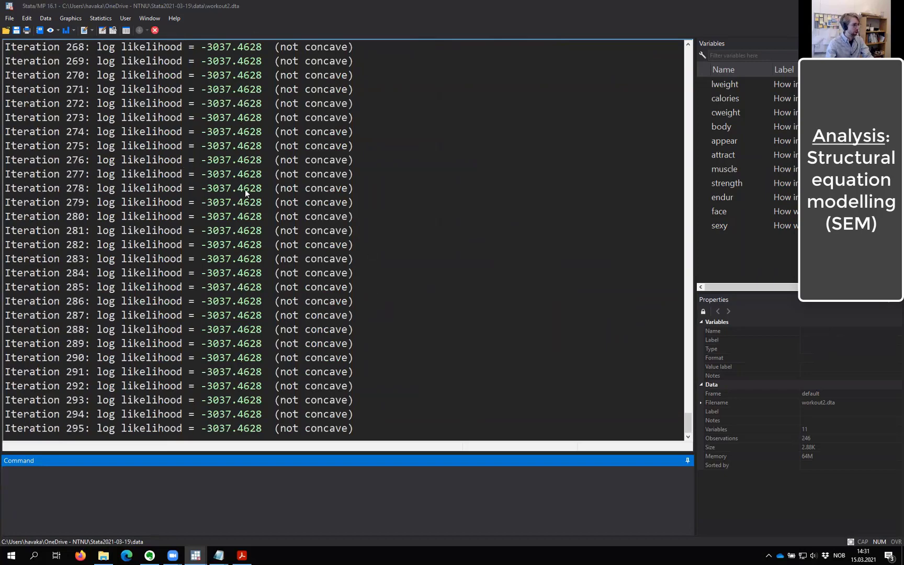
Step: Examine the output of the extended sem command, including the error variances, the latent covariances and the notes at its end
drag(20, 386, 147, 387)
click(195, 387)
scroll(196, 386, up, 5)
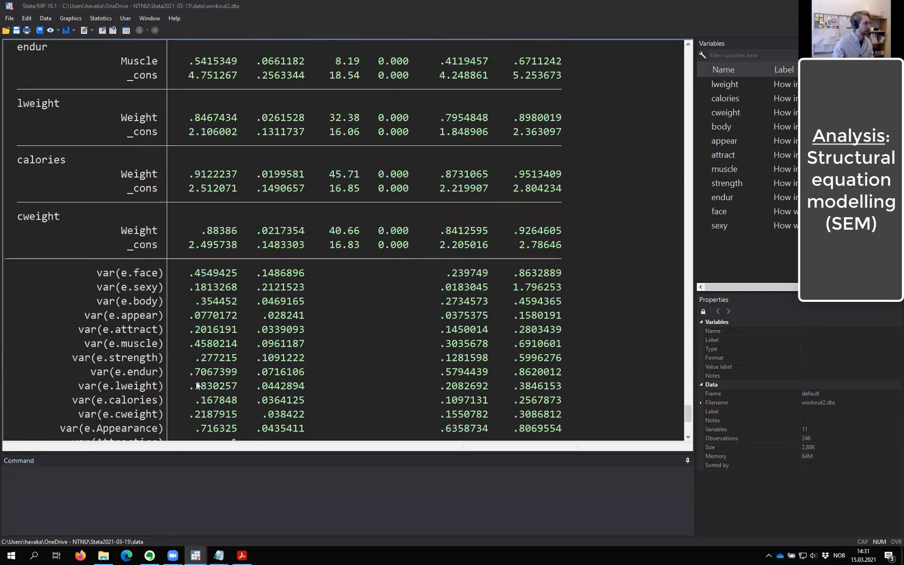
scroll(194, 364, down, 5)
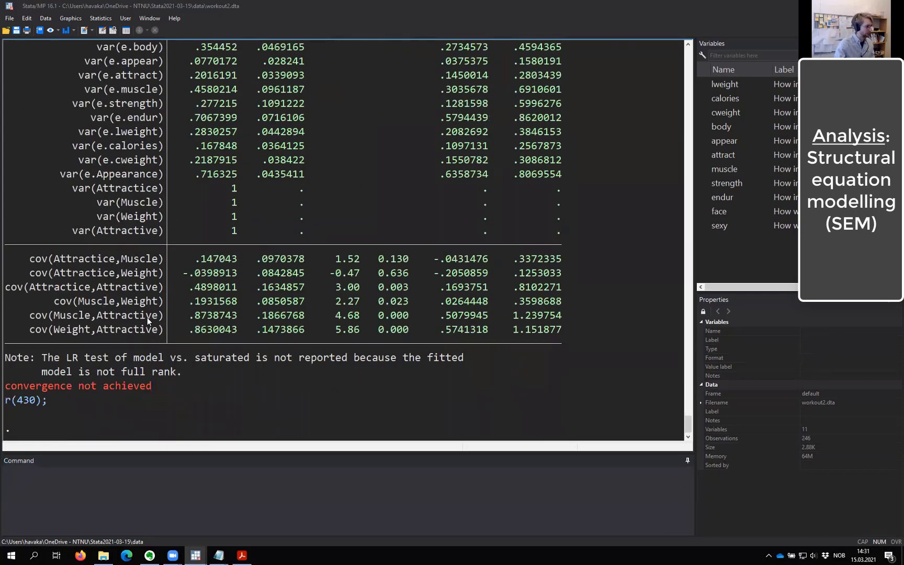
scroll(190, 300, up, 20)
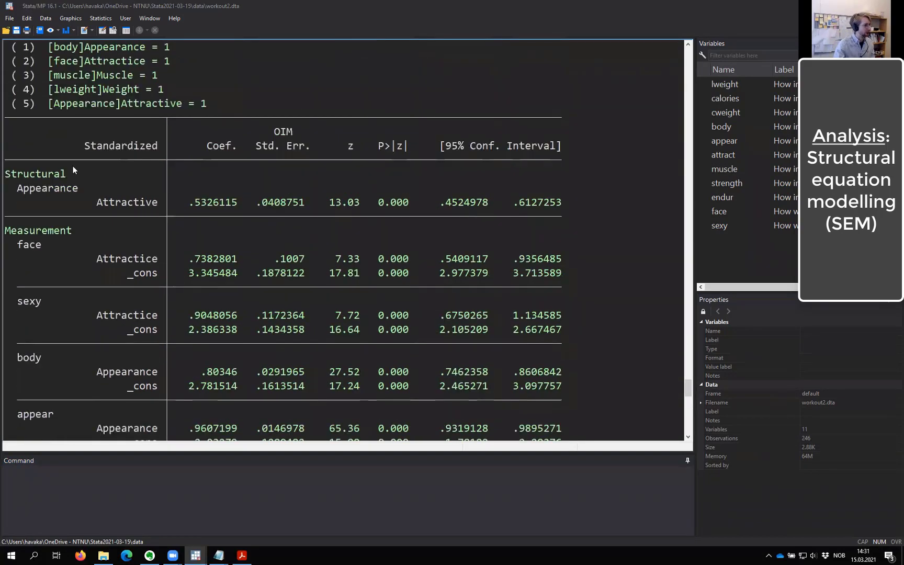
Step: Examine the Structural section, highlighting the Appearance on Attractive path, and review the remaining loadings and covariances
drag(40, 195, 198, 207)
click(45, 193)
drag(10, 176, 564, 205)
click(51, 189)
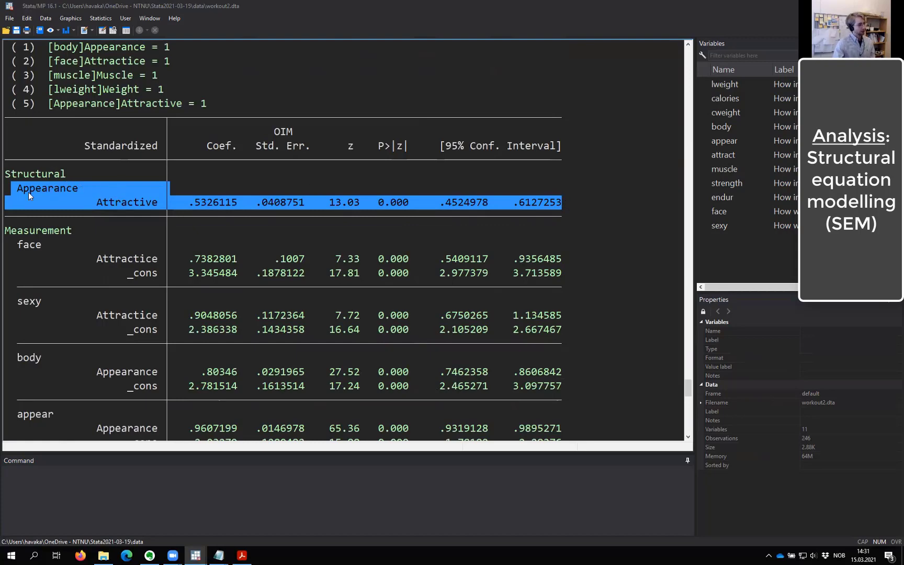
click(125, 208)
scroll(141, 247, up, 4)
scroll(145, 317, down, 9)
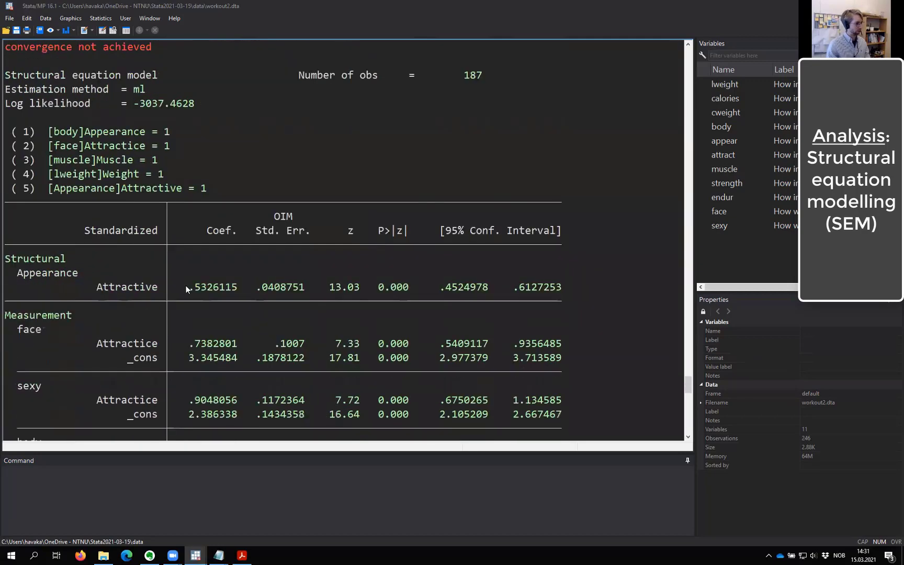
scroll(186, 289, down, 3)
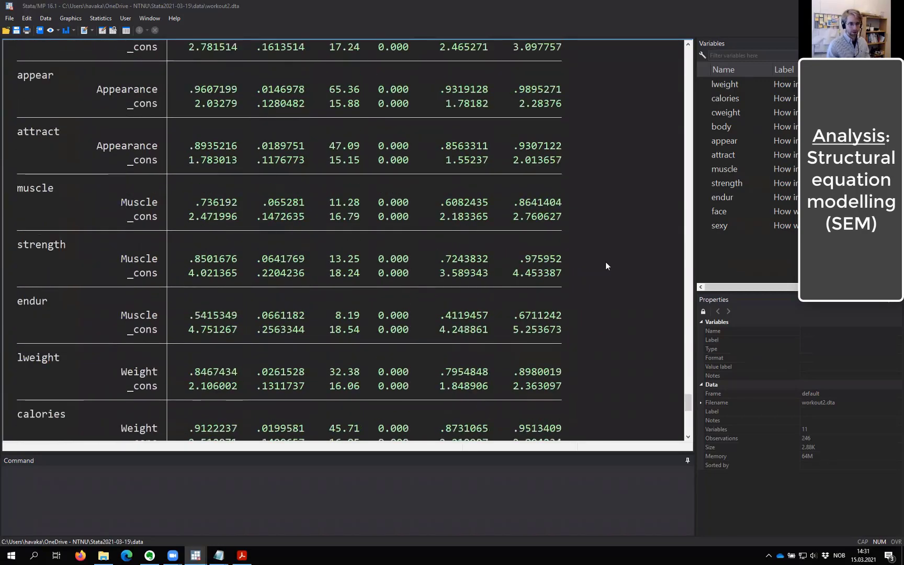
scroll(476, 296, down, 10)
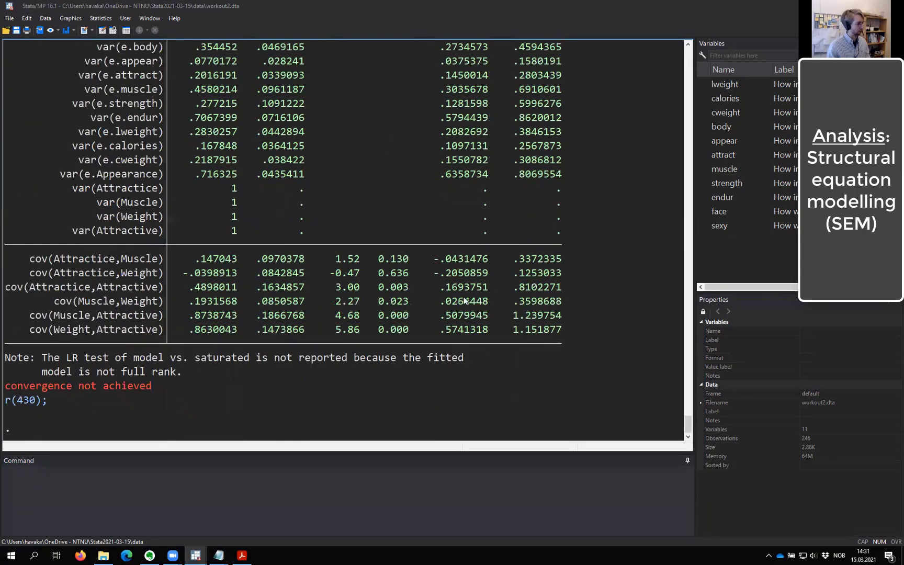
click(129, 467)
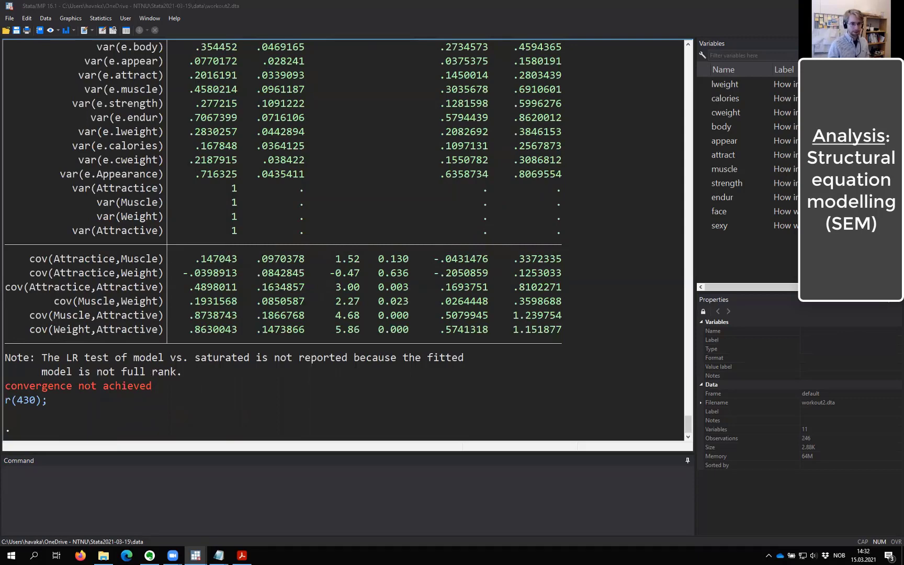
Step: Switch to the Do-file Editor and add about twenty blank lines below the Friendly reminder comment
key(alt+Tab)
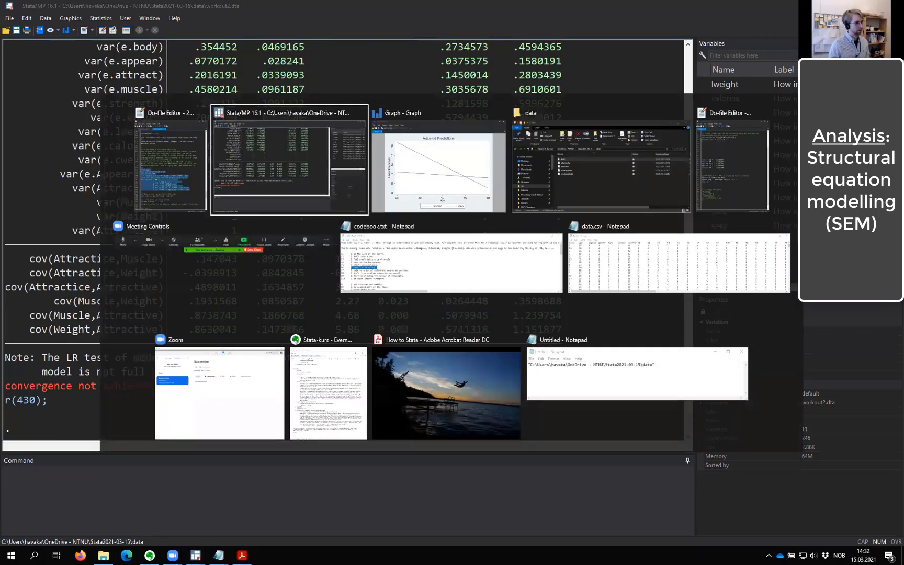
key(alt+Tab)
key(alt+Tab)
key(alt+Tab)
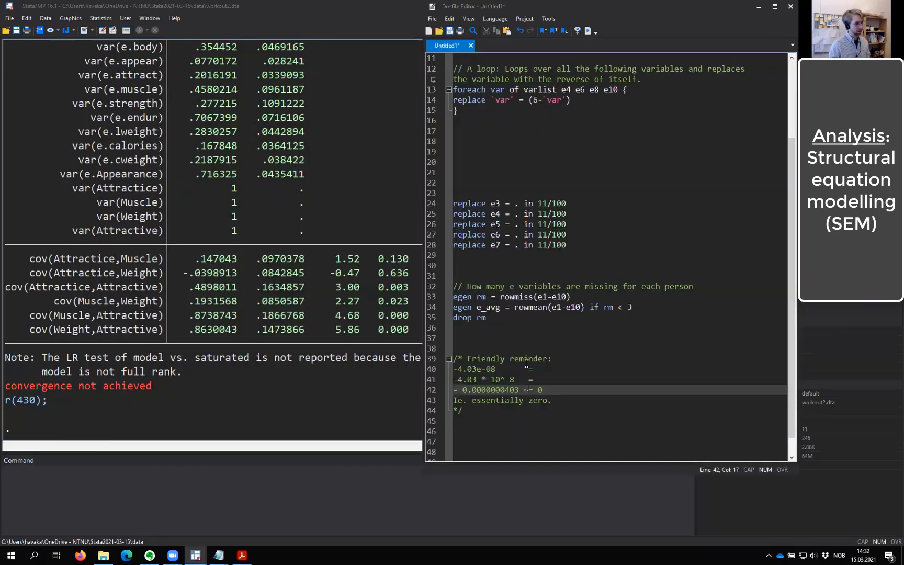
scroll(516, 413, down, 1)
click(516, 413)
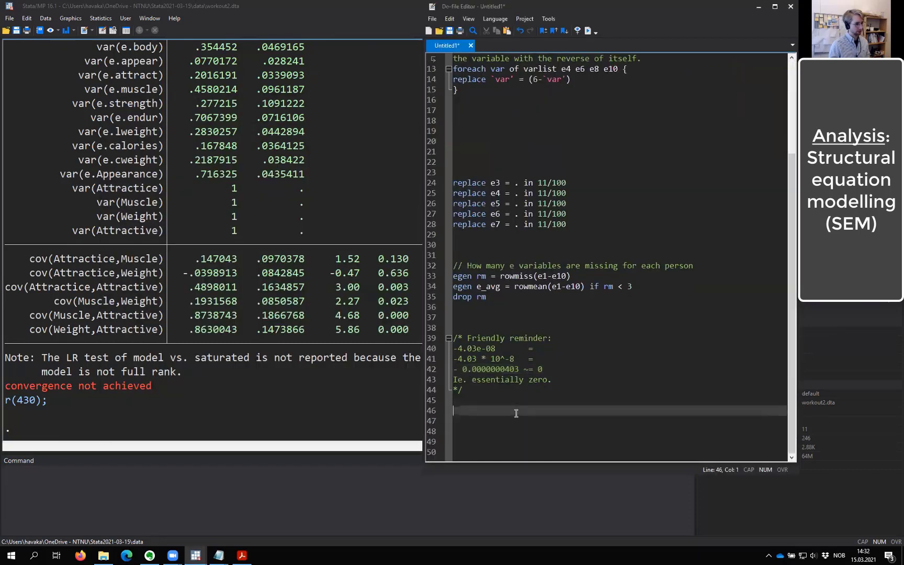
key(Return)
key(Return)
key(Return)
key(Return)
key(Return)
key(Return)
key(Return)
key(Return)
key(Return)
key(Return)
key(Return)
key(Return)
key(Return)
key(Return)
key(Return)
key(Return)
key(Return)
key(Return)
key(Return)
key(Return)
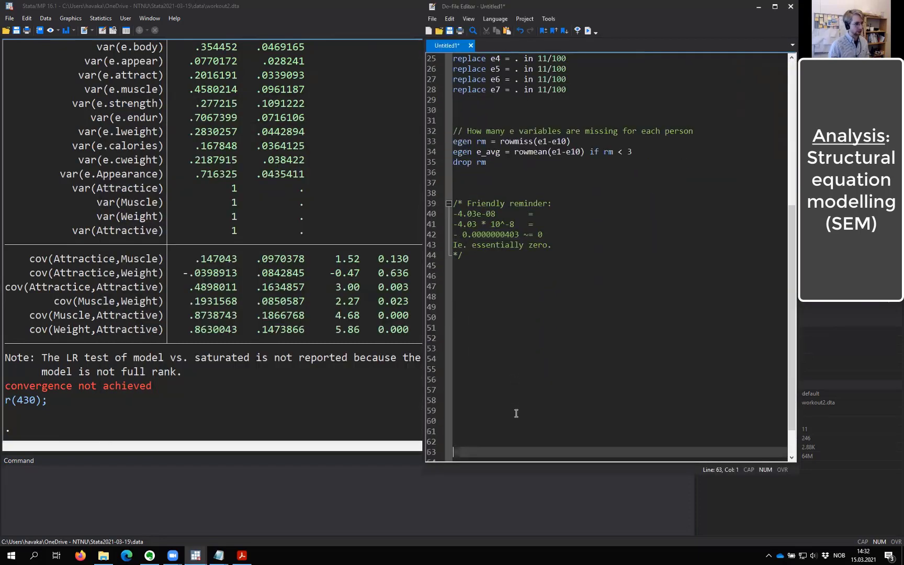
Step: Insert the summary-statistics code from line 50: clear all, ssd init x1 x2 x3 x4 x5 x6, ssd set obs 200, ssd set sd and ssd set corr
click(496, 174)
scroll(508, 176, down, 2)
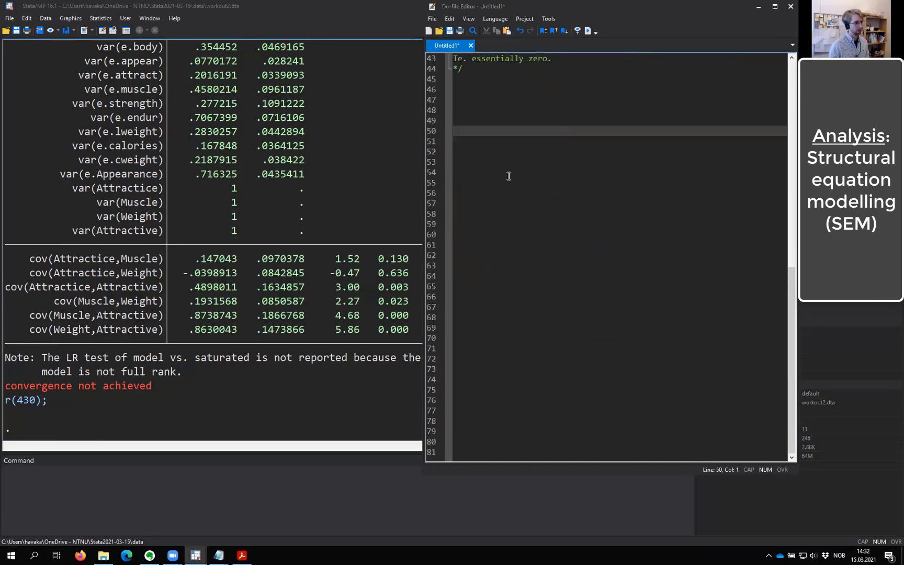
text(clear all ssd init x1 x2 x3 x4 x5 x6 ssd set obs 200 ssd set sd 2.610  2.660  2.590  1.940  2.030  2.050 /* enter corr in one line, break with three /// */ ssd set corr 1.000 \  ///              0.661  1.000 \  ///              0.630  0.643  1.000 \ ///              0.270  0.300  0.268  1.000 \ ///              0.297  0.265  0.225  0.805  1.000 \ ///              0.290  0.287  0.248  0.796  0.779  1.000)
click(504, 126)
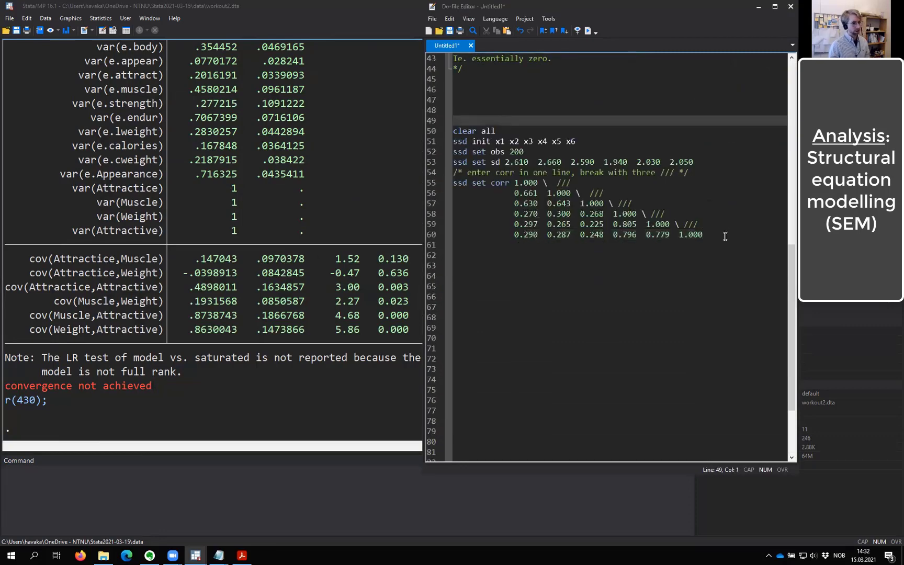
Step: Review the inserted ssd code, highlighting the whole block and the lower-triangular correlation matrix
drag(725, 235, 410, 135)
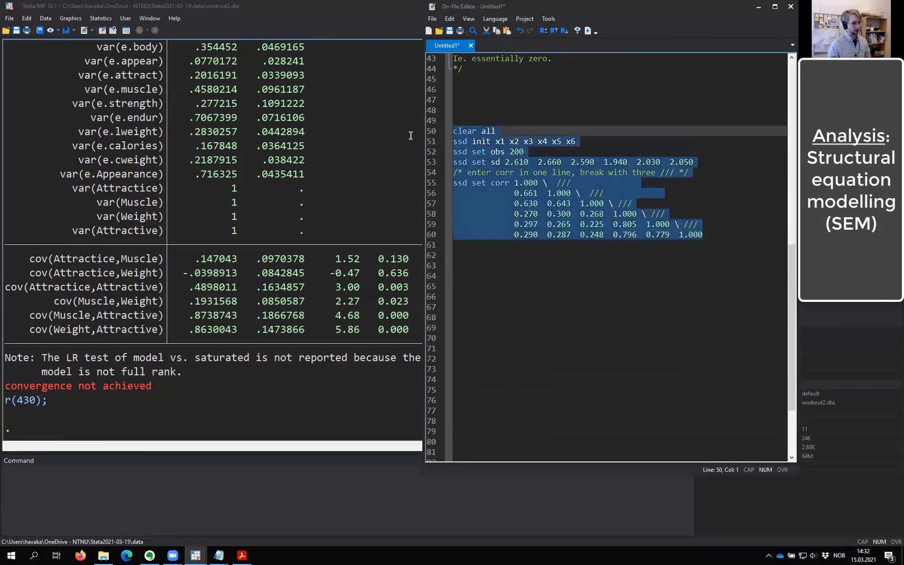
click(537, 121)
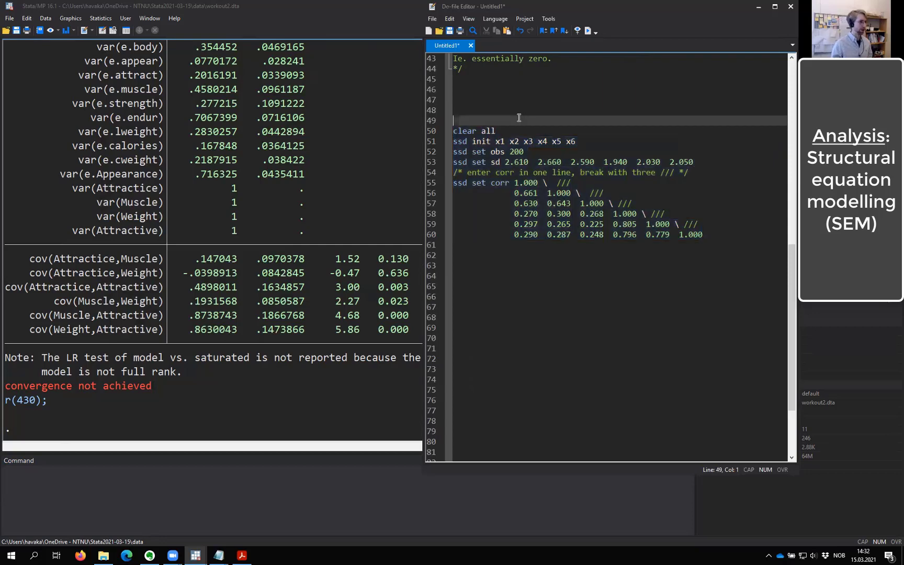
click(571, 110)
click(545, 102)
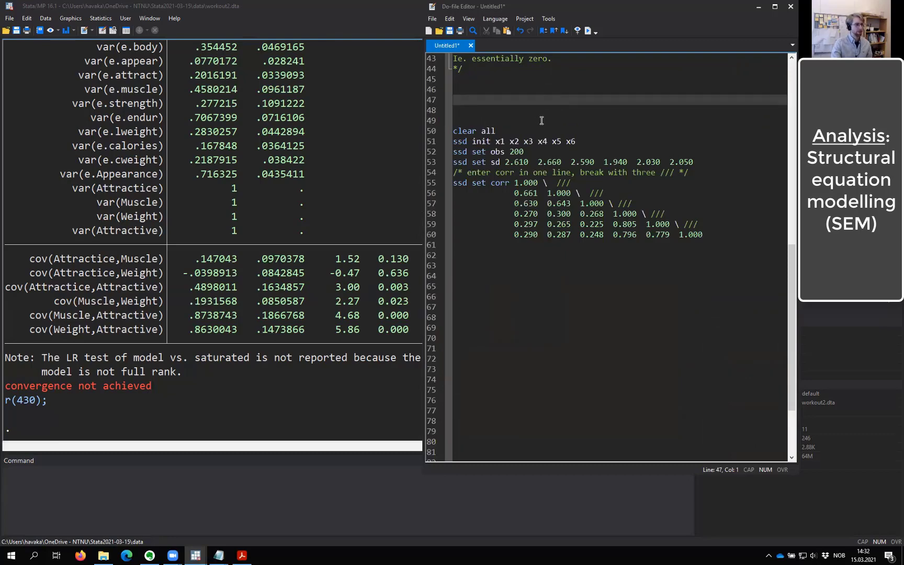
key(Down)
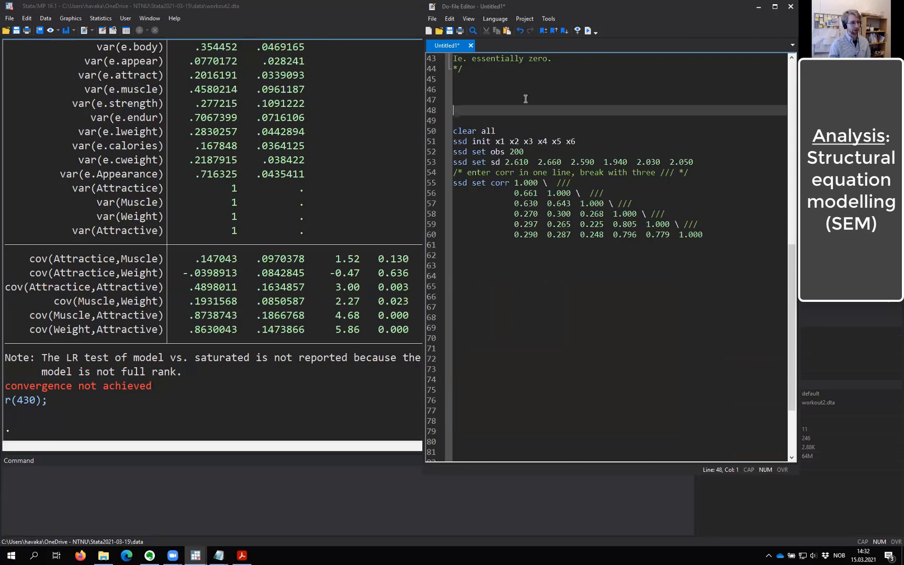
drag(725, 235, 514, 183)
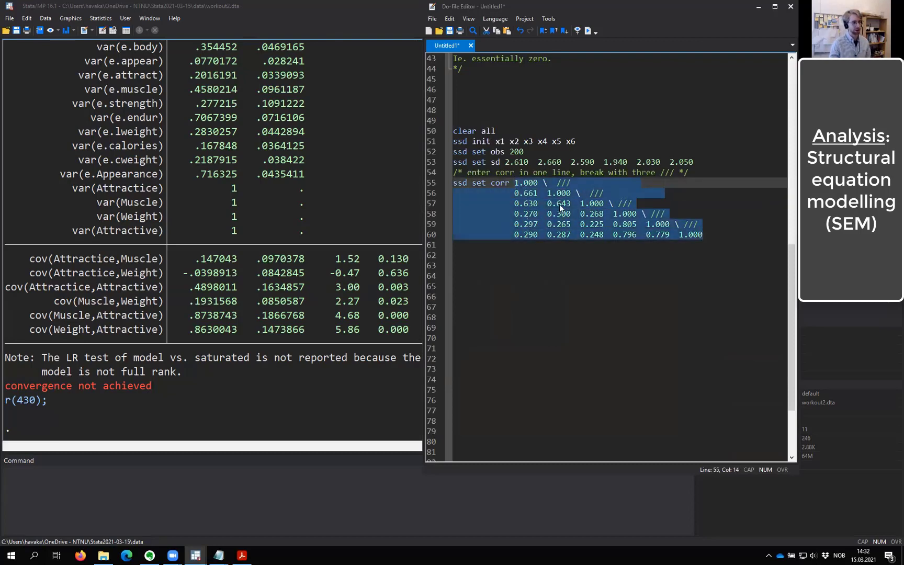
click(593, 201)
click(666, 190)
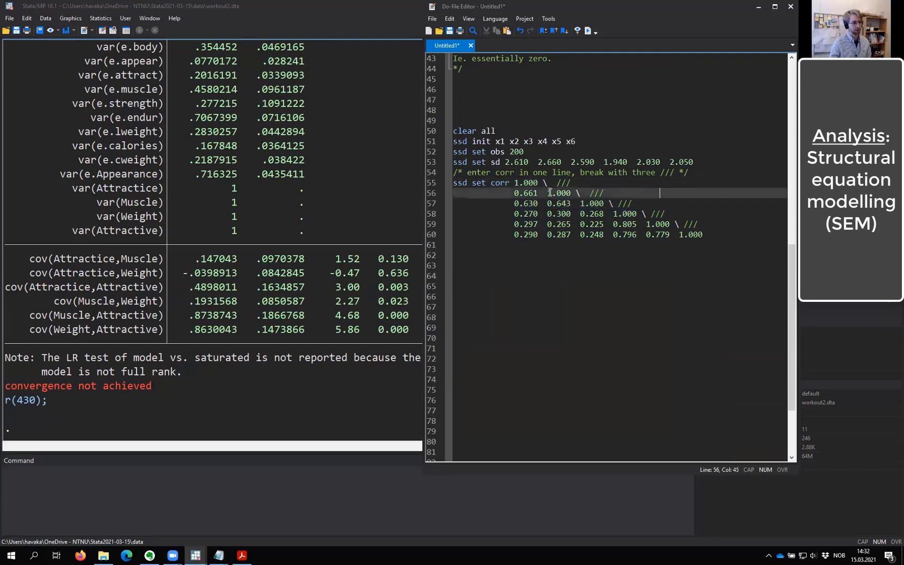
drag(514, 196, 709, 233)
click(710, 233)
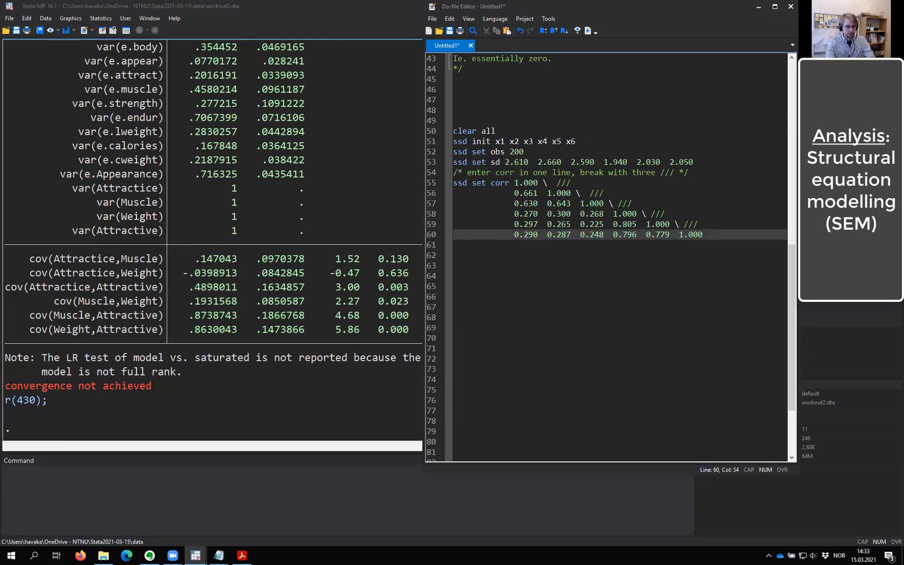
Step: Run only the clear all line and move the Do-file Editor off the main window's variable list
click(516, 130)
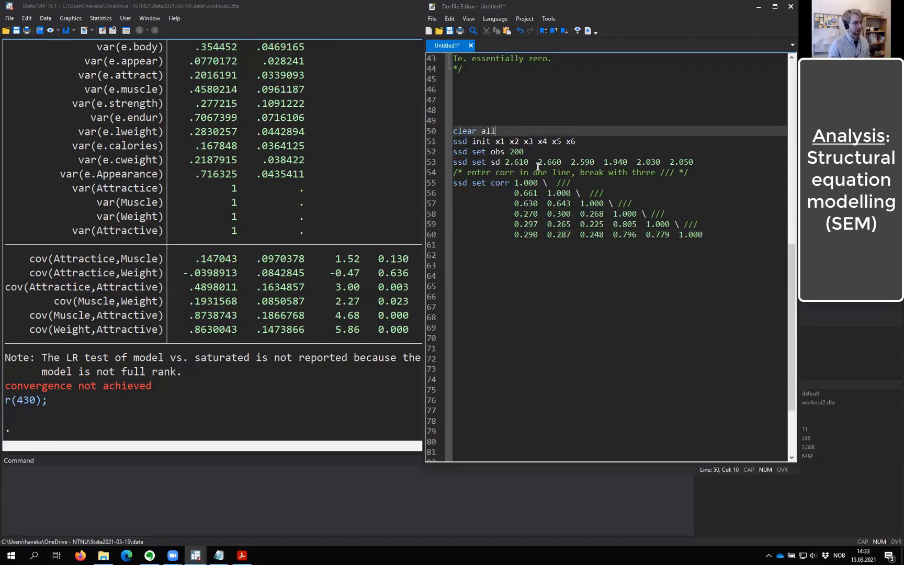
key(shift+Home)
key(ctrl+d)
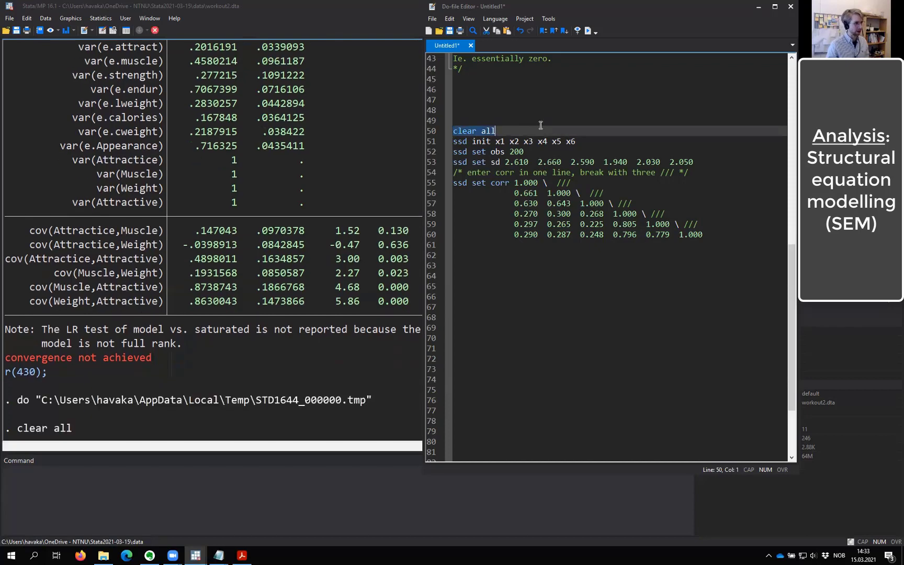
drag(489, 11, 265, 34)
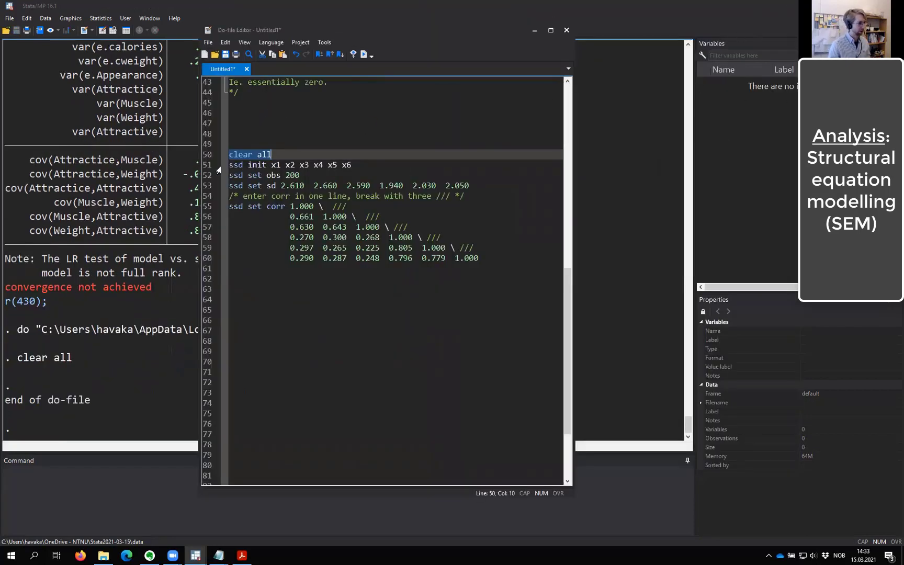
Step: Run the line ssd init x1 x2 x3 x4 x5 x6, followed by the line ssd set obs 200
click(285, 166)
click(402, 169)
key(shift+Home)
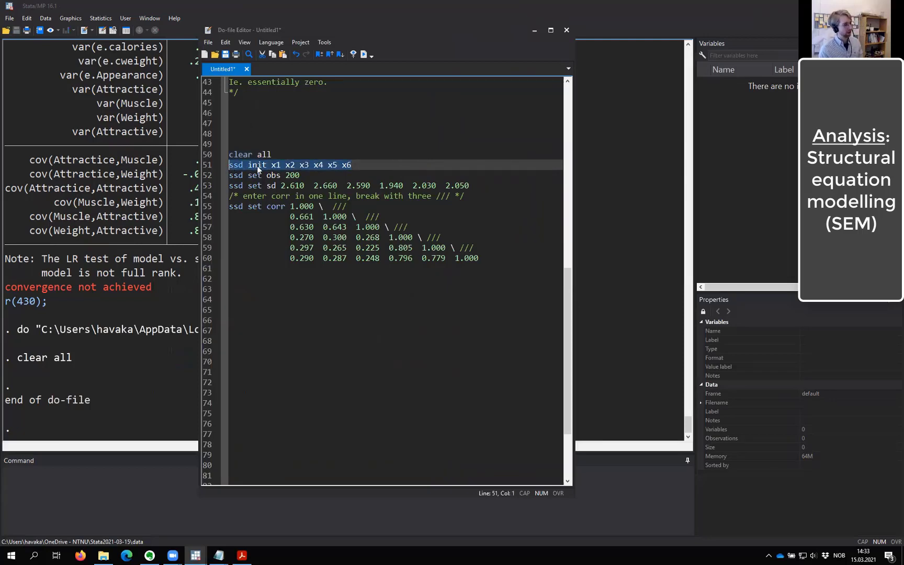
click(368, 163)
key(shift+Home)
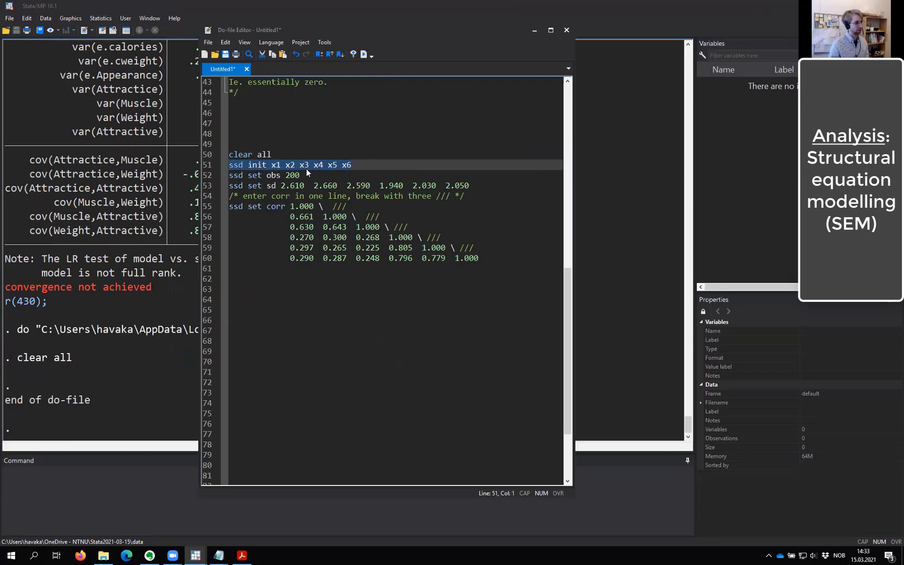
key(ctrl+d)
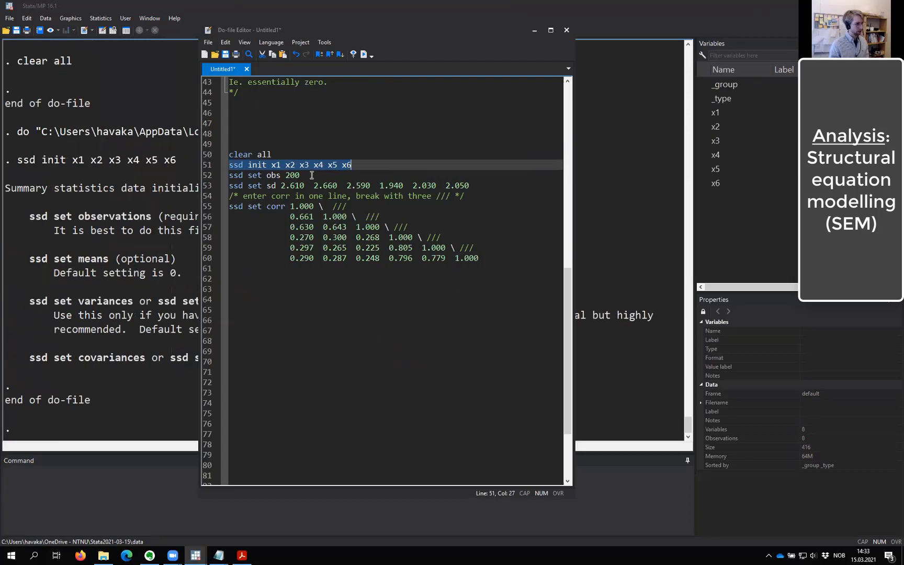
drag(310, 176, 202, 176)
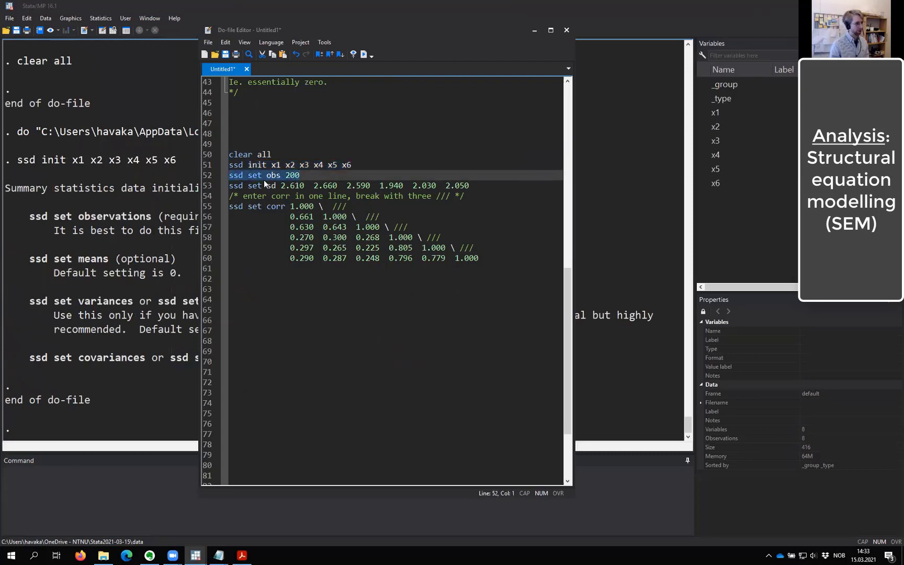
key(ctrl+d)
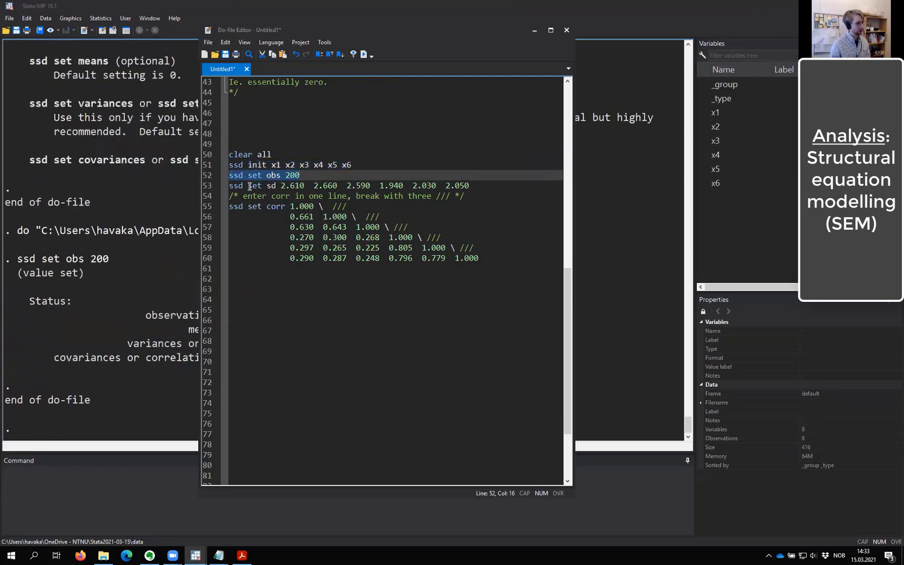
Step: Run the ssd set sd line with standard deviations 2.610, 2.660, 2.590, 1.940, 2.030 and 2.050
click(269, 186)
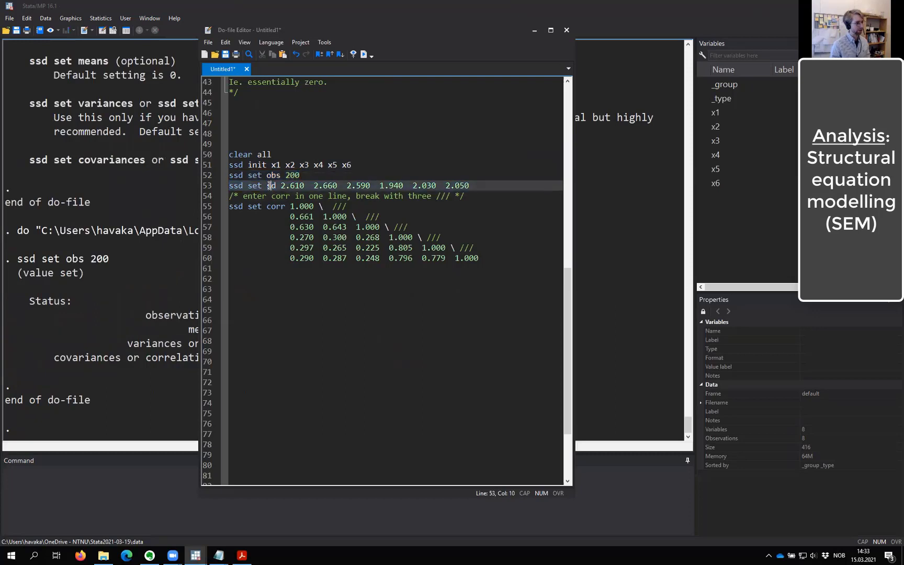
key(Right)
key(Right)
key(Right)
key(Right)
key(Home)
key(shift+End)
key(ctrl+d)
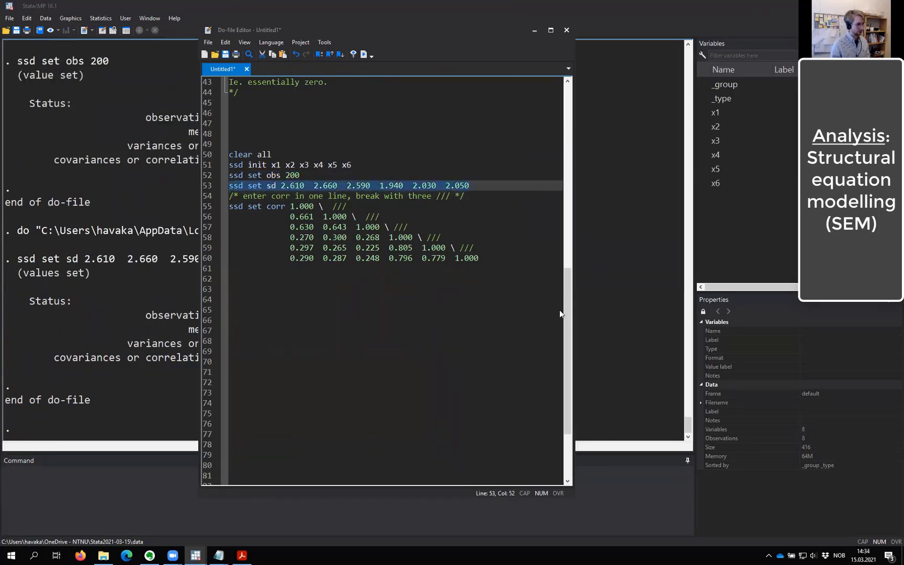
Step: Run the multi-line ssd set corr command for the six-variable correlation matrix and bring the main results window forward
drag(230, 206, 525, 261)
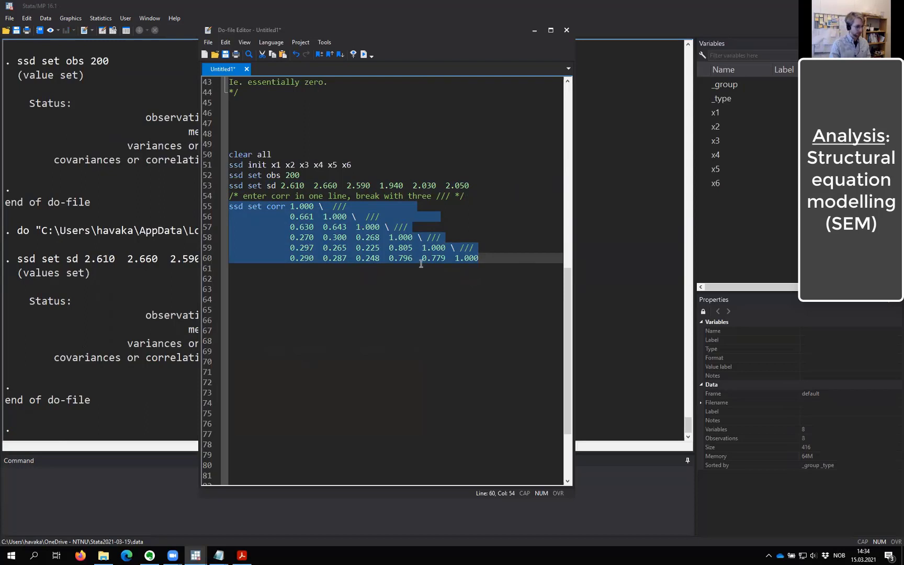
key(ctrl+d)
click(183, 303)
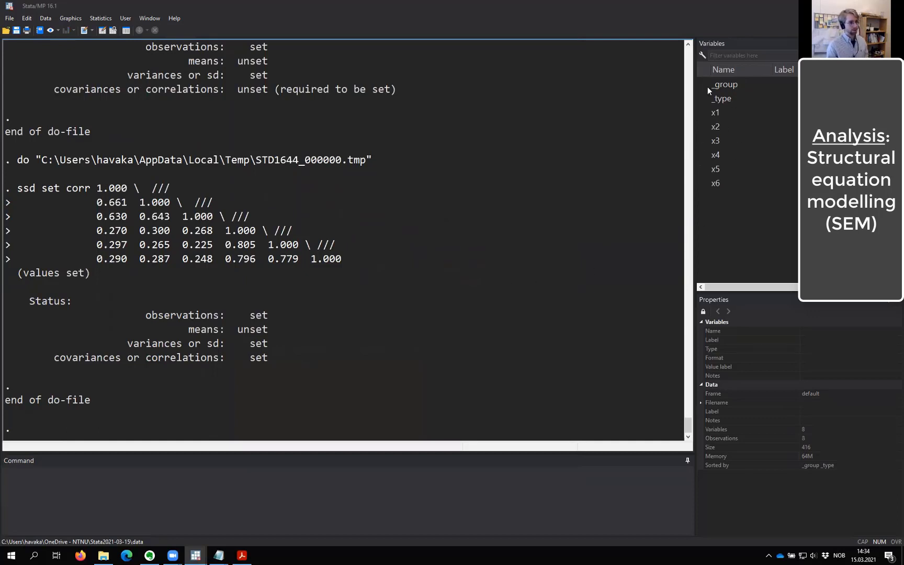
Step: Open the summary statistics dataset for viewing with the browse command
click(272, 467)
text(browse)
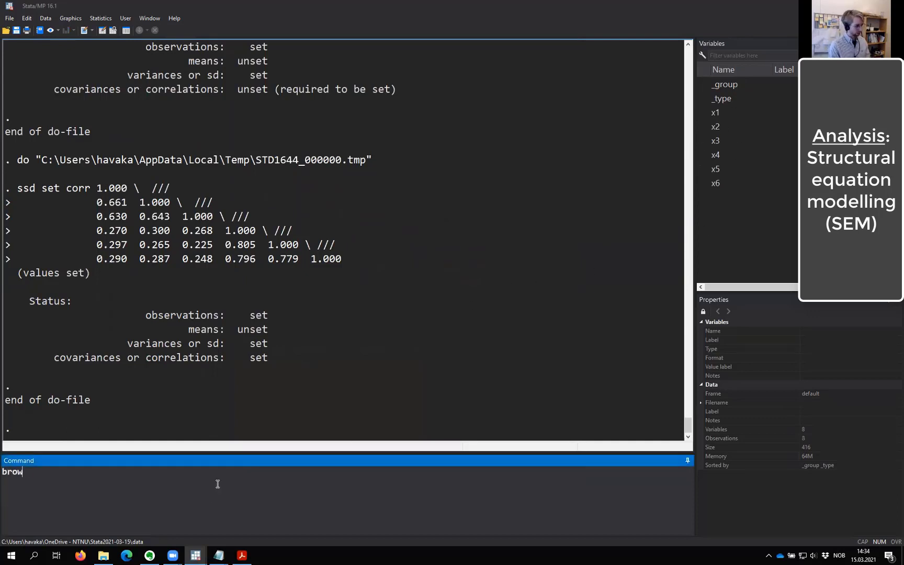
key(Return)
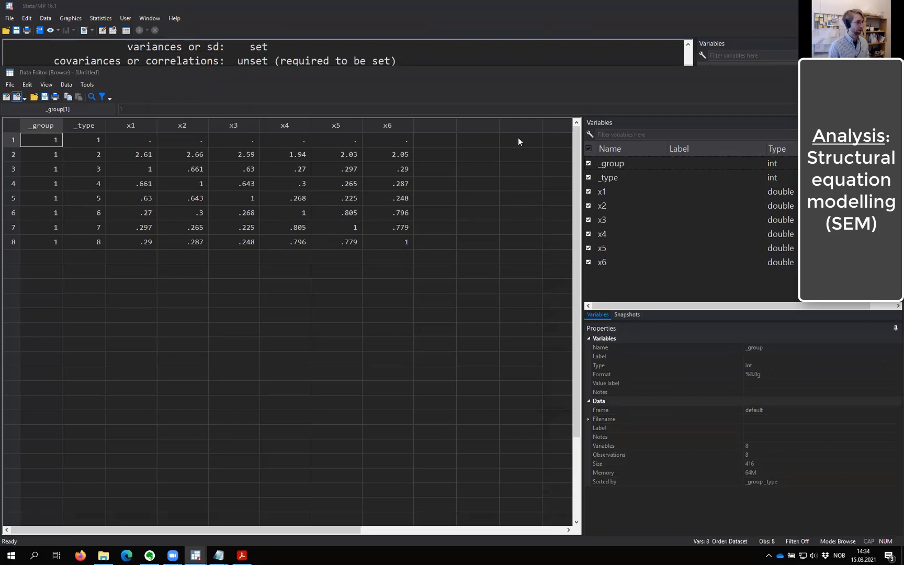
Step: Fit a two-factor model by running sem (Fac1 -> x1-x3) (Fac2 -> x4-x6)
key(alt+Tab)
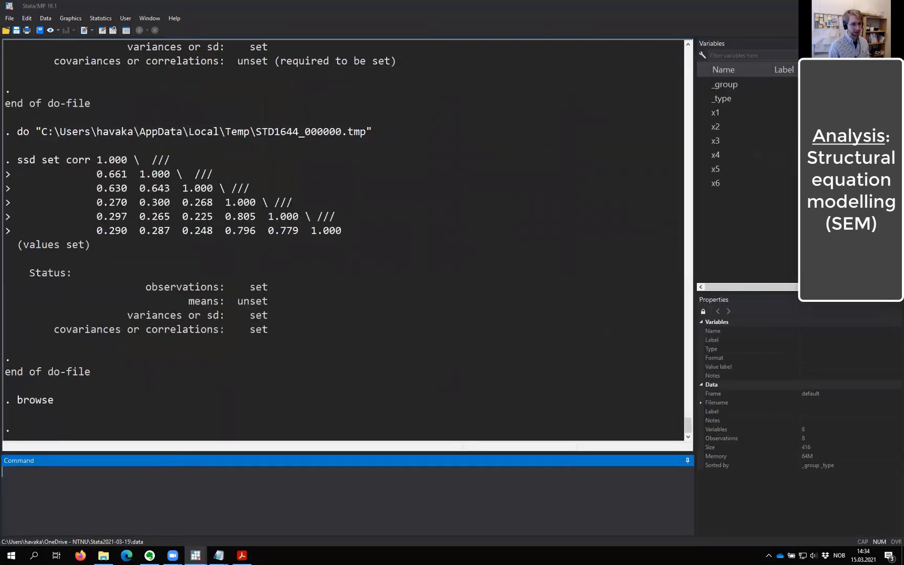
key(alt+Tab)
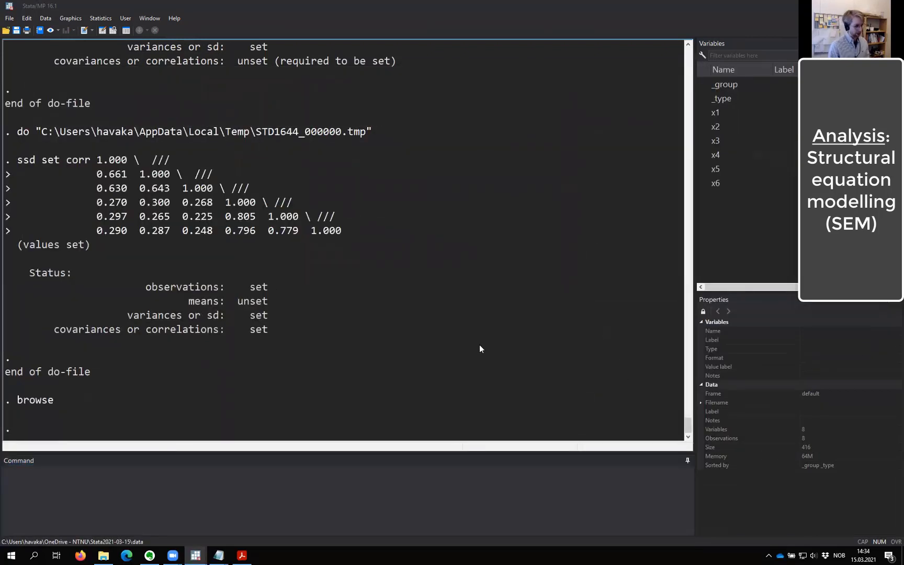
click(135, 511)
text(sem (Fac1 -> x1-x3) (Fac2 -> x4-x6))
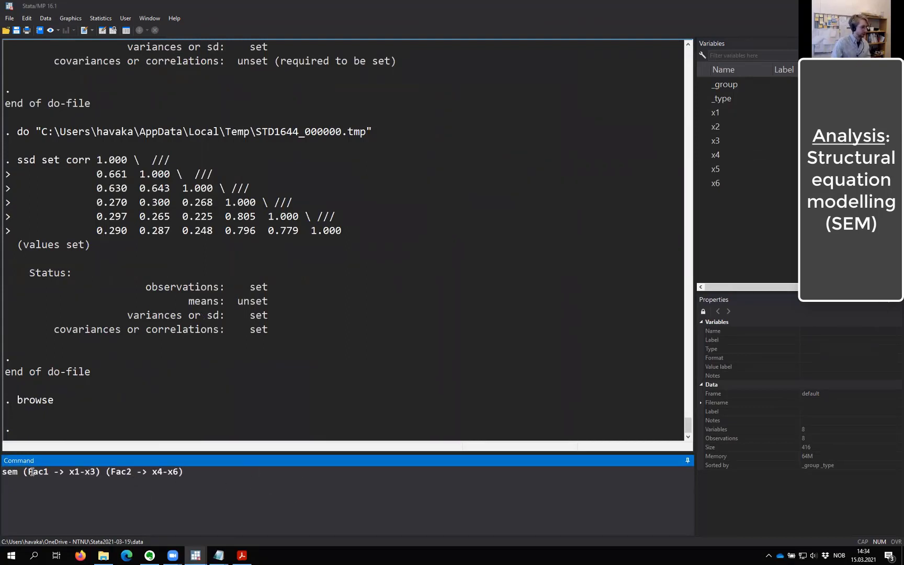
drag(32, 473, 44, 473)
drag(121, 473, 136, 473)
click(155, 472)
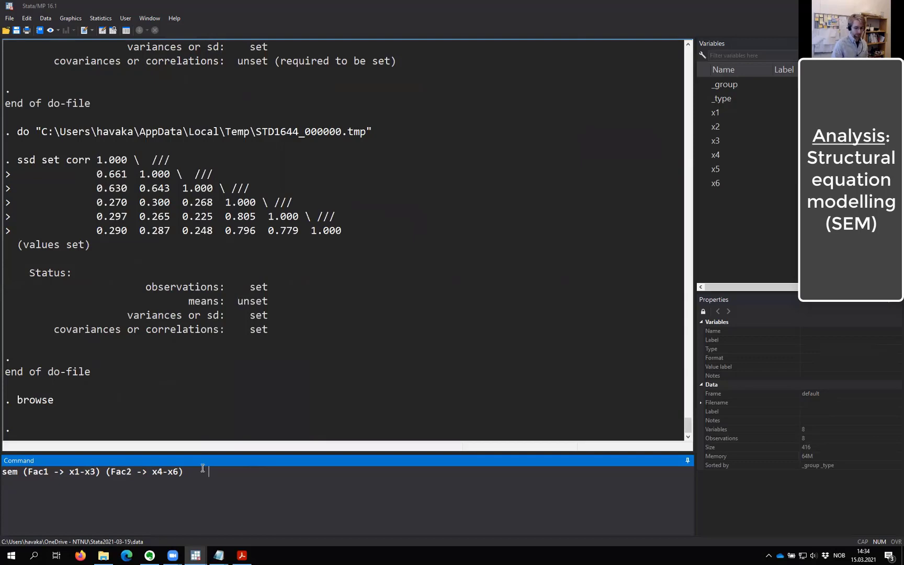
key(Return)
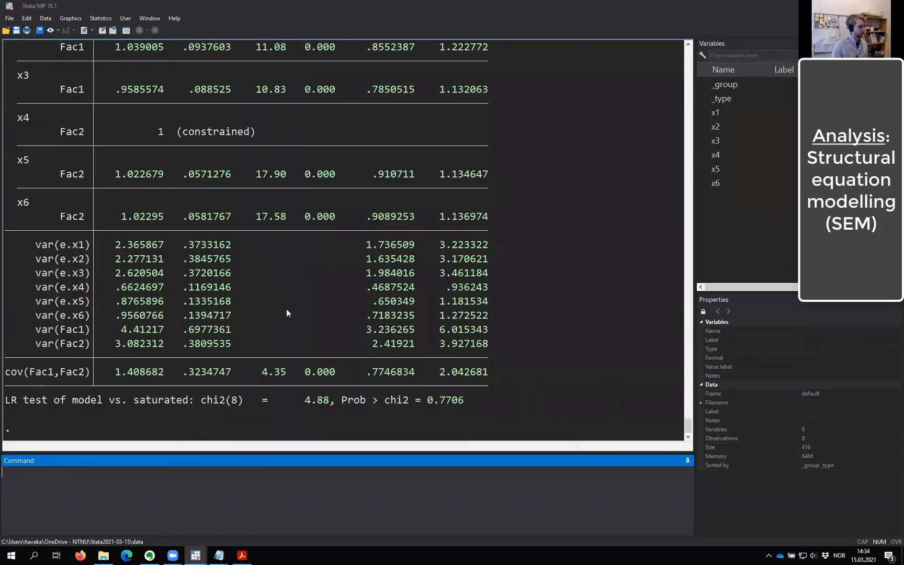
scroll(289, 312, up, 4)
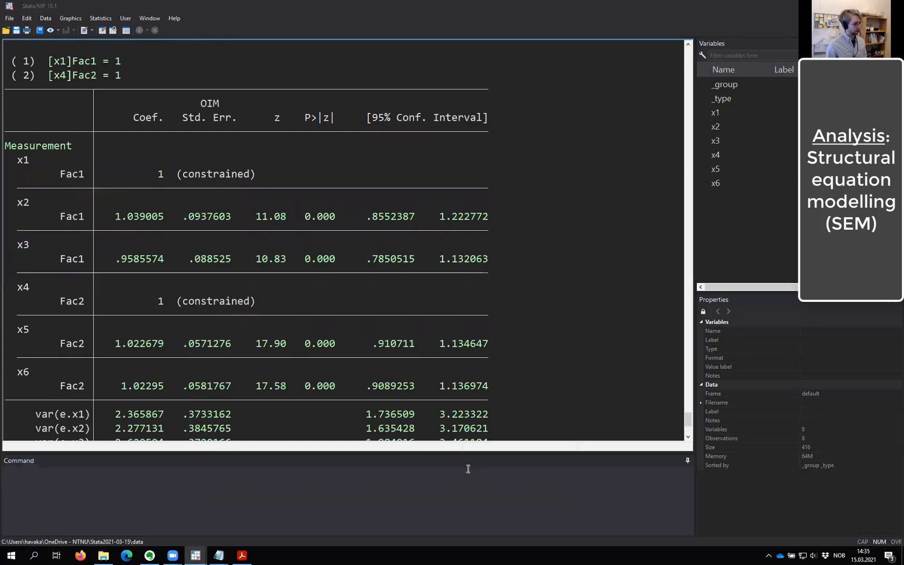
Step: Try to get the model's goodness-of-fit statistics with estat, gof and again with estat, gof(all)
click(366, 492)
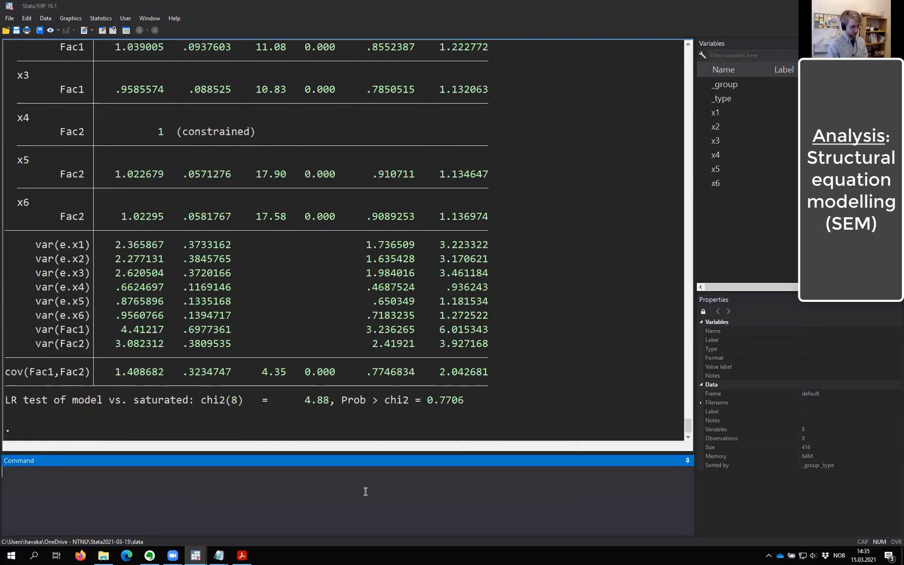
text(estat)
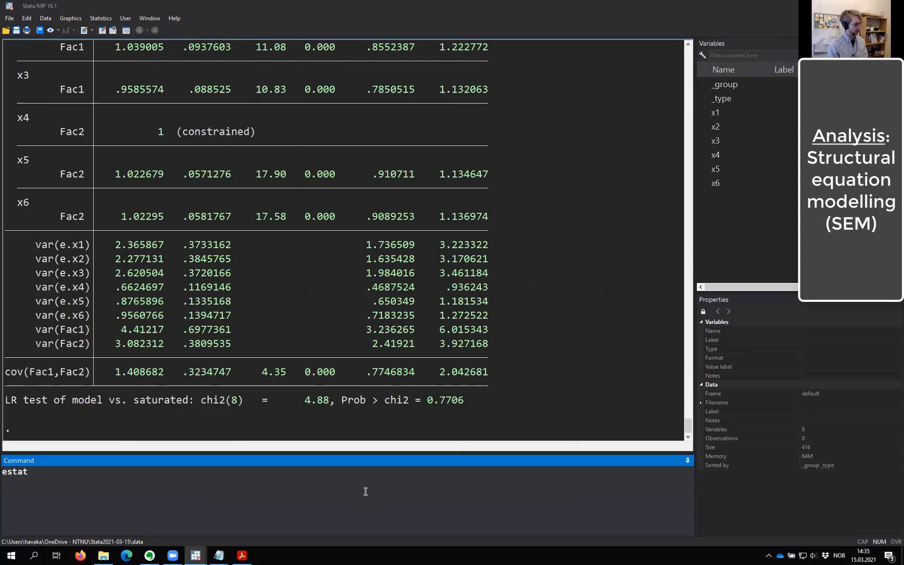
text(, gof)
key(Return)
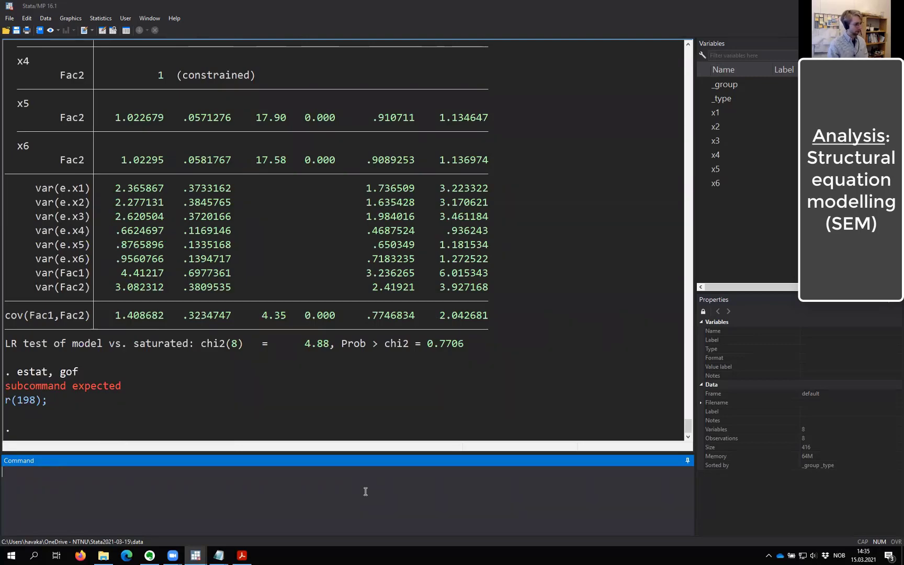
key(Page_Up)
text((all))
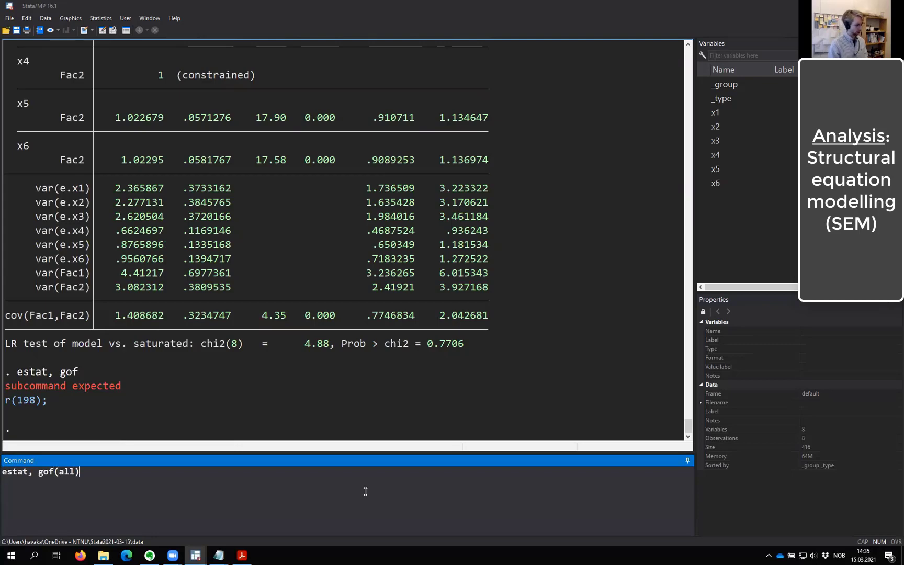
key(Return)
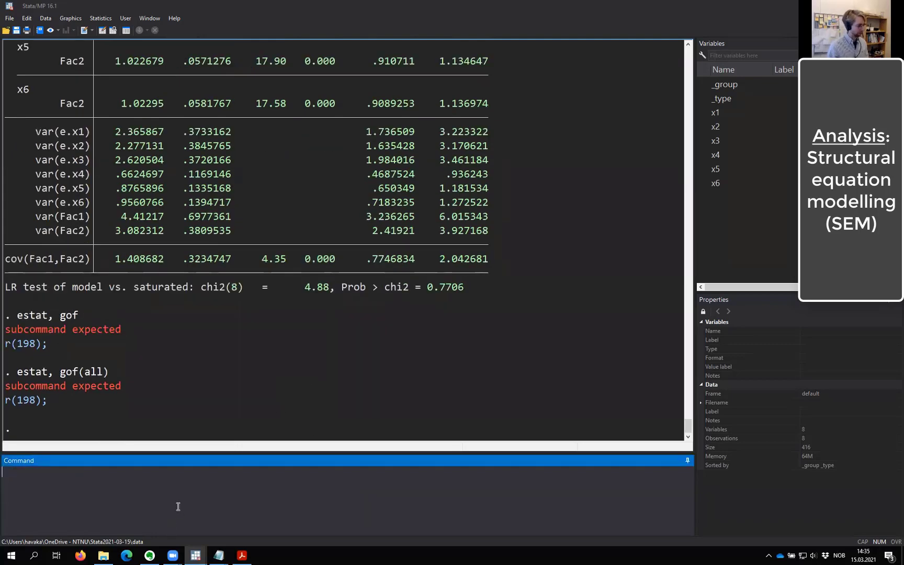
Step: Open the help for estat, read its syntax and description, and close the help window
text(help estat)
key(Return)
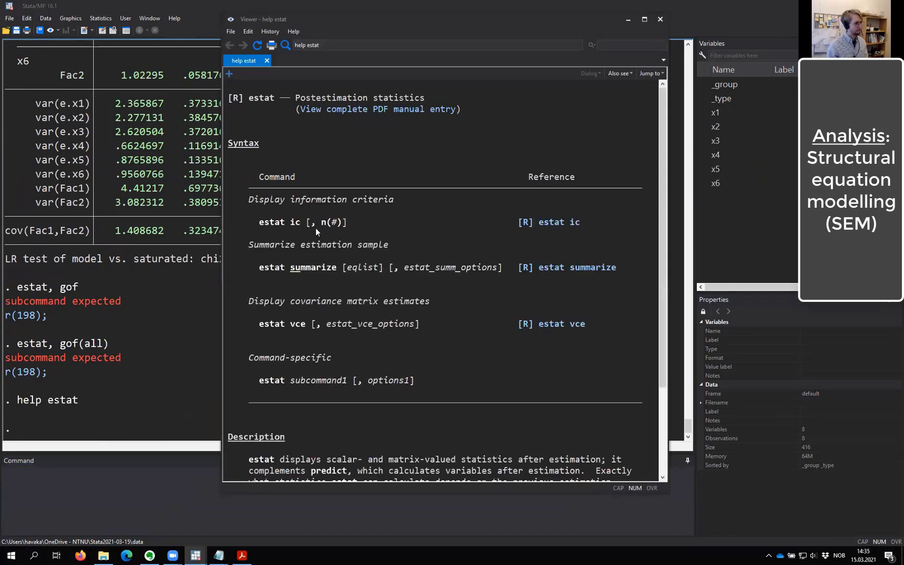
scroll(340, 343, down, 3)
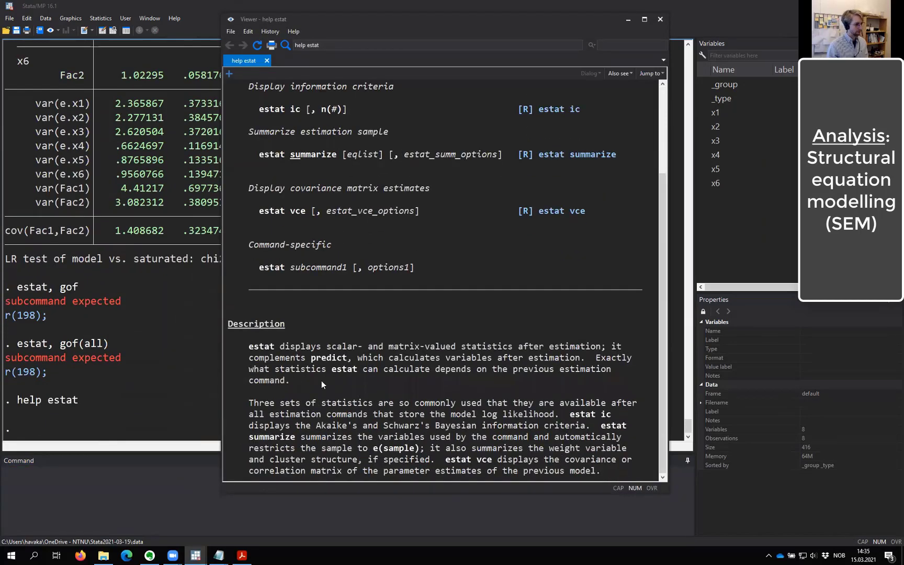
click(658, 20)
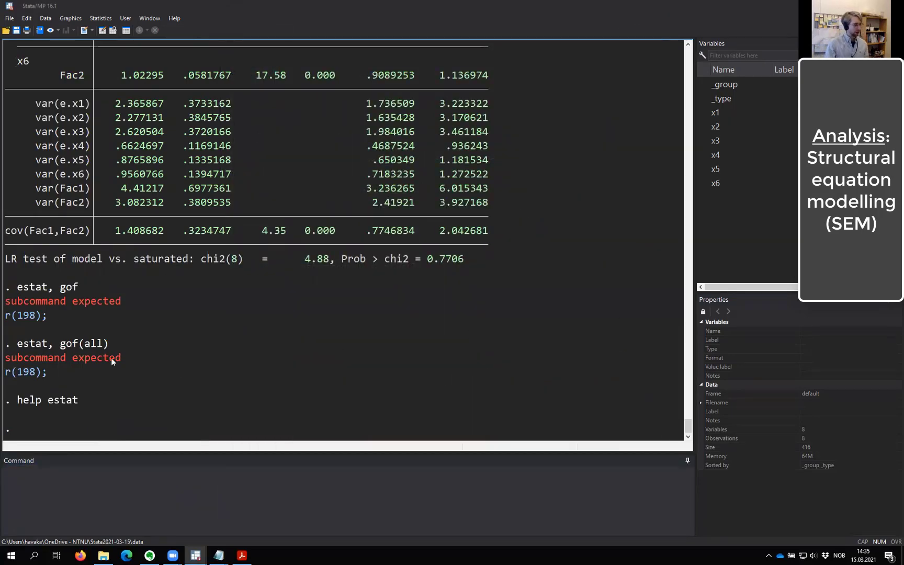
drag(12, 346, 109, 345)
click(68, 351)
double_click(69, 287)
click(119, 311)
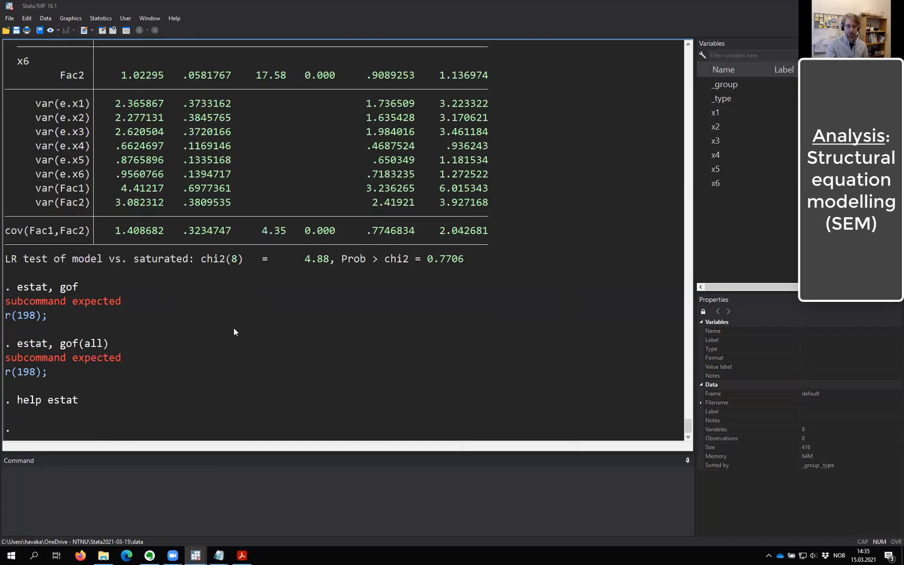
Step: Open the SEM Builder for structural equation model building and estimation, look at its blank canvas, and close it
click(73, 19)
mouse_move(47, 18)
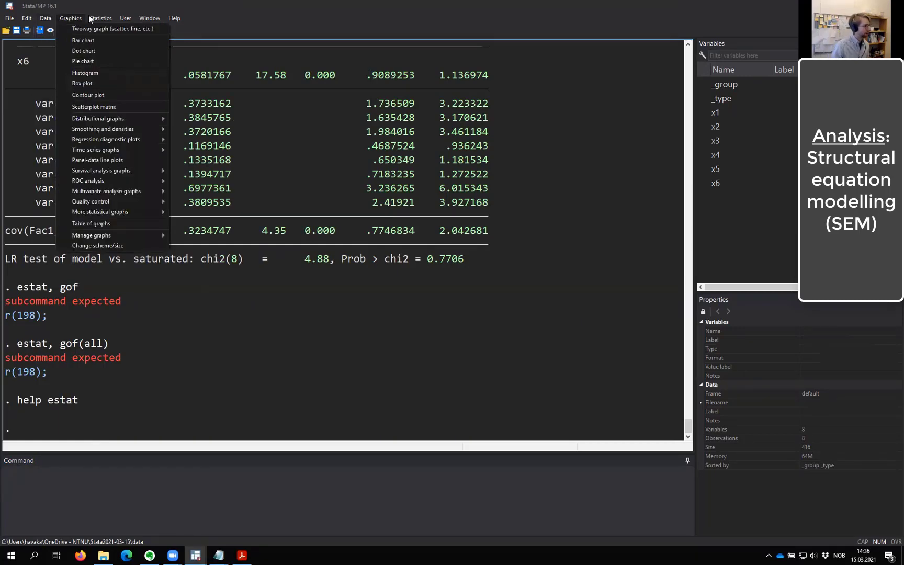
mouse_move(99, 19)
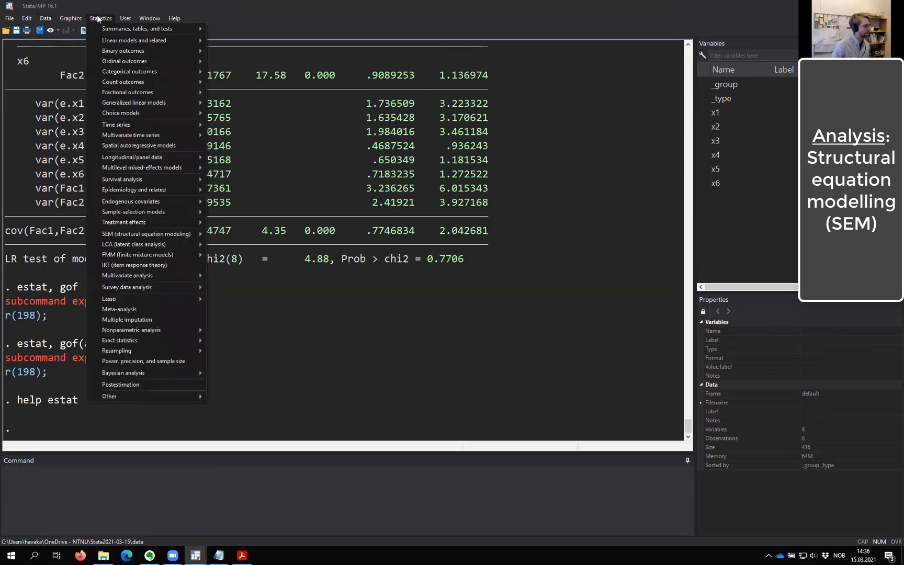
mouse_move(172, 233)
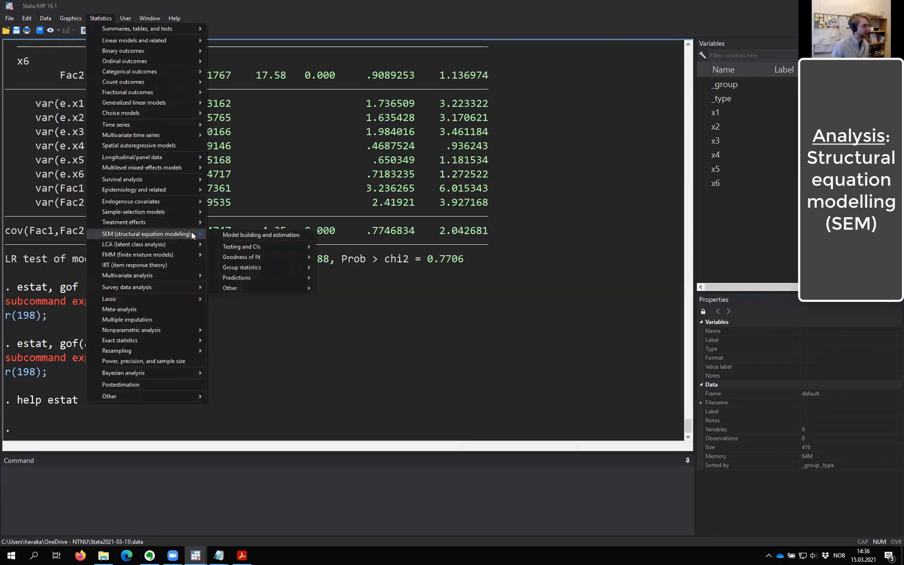
click(272, 235)
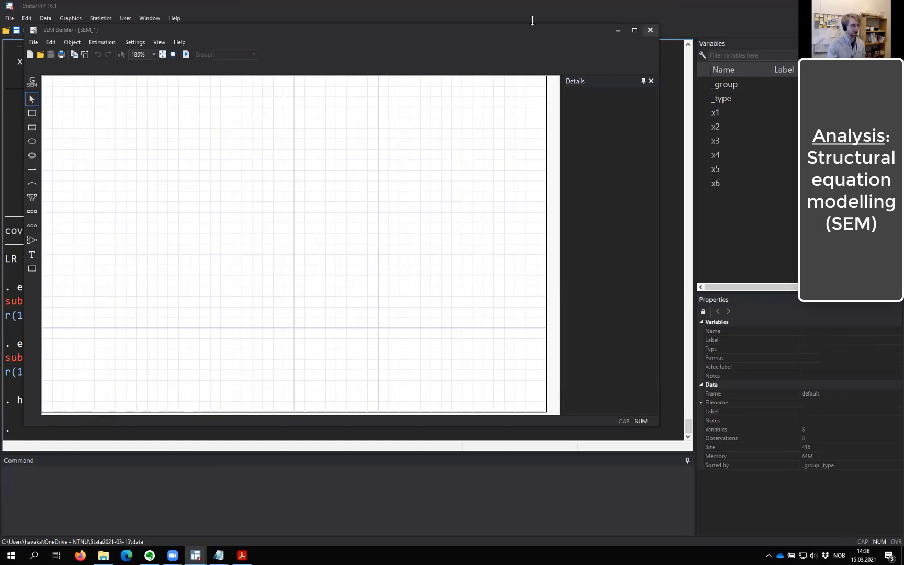
click(650, 31)
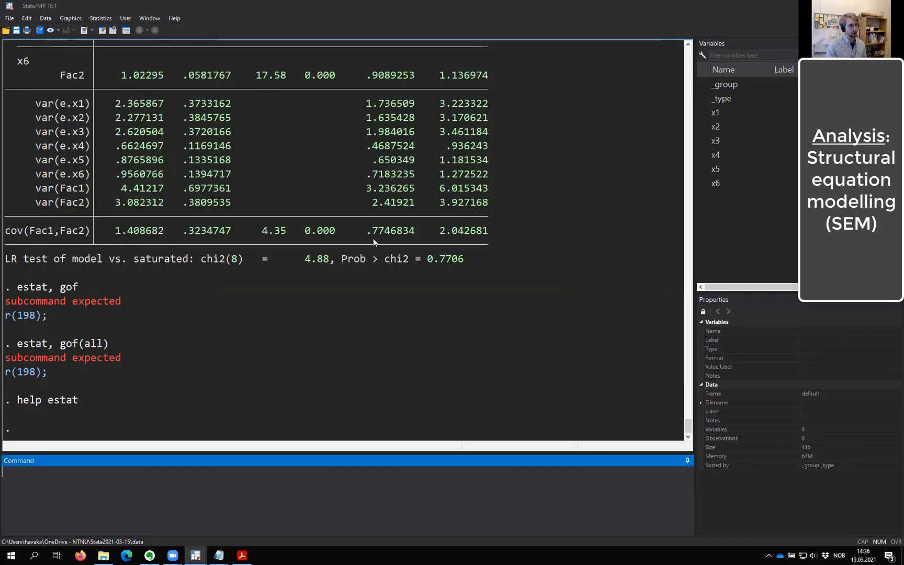
click(151, 187)
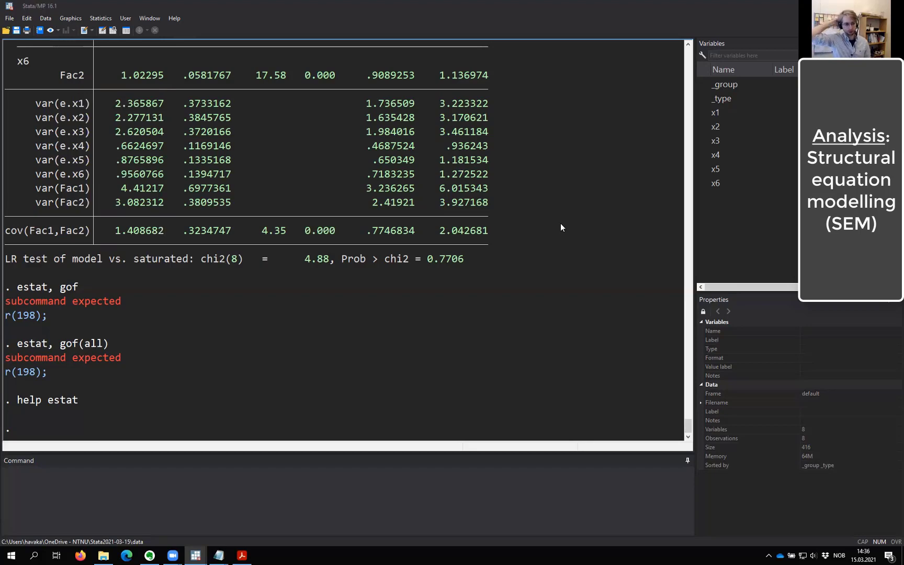
scroll(555, 264, up, 1)
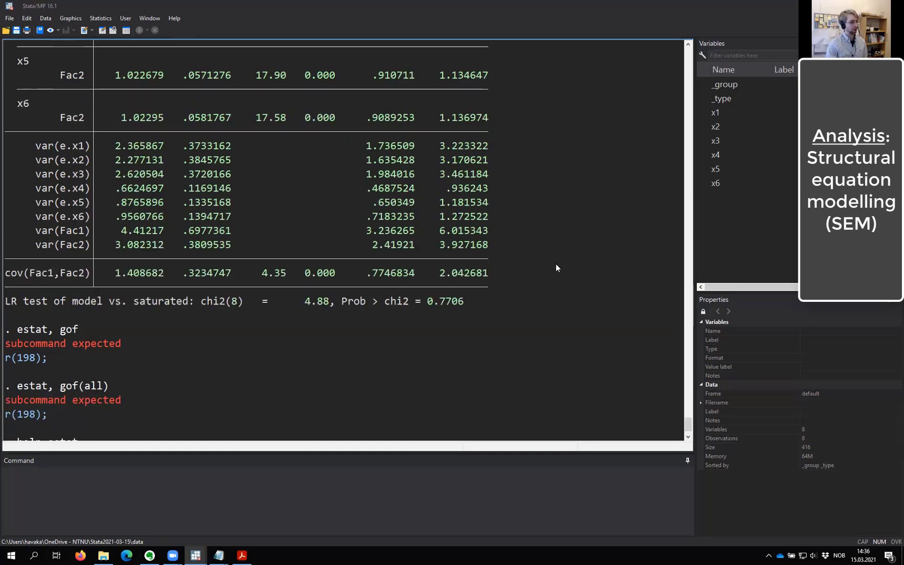
scroll(556, 264, down, 1)
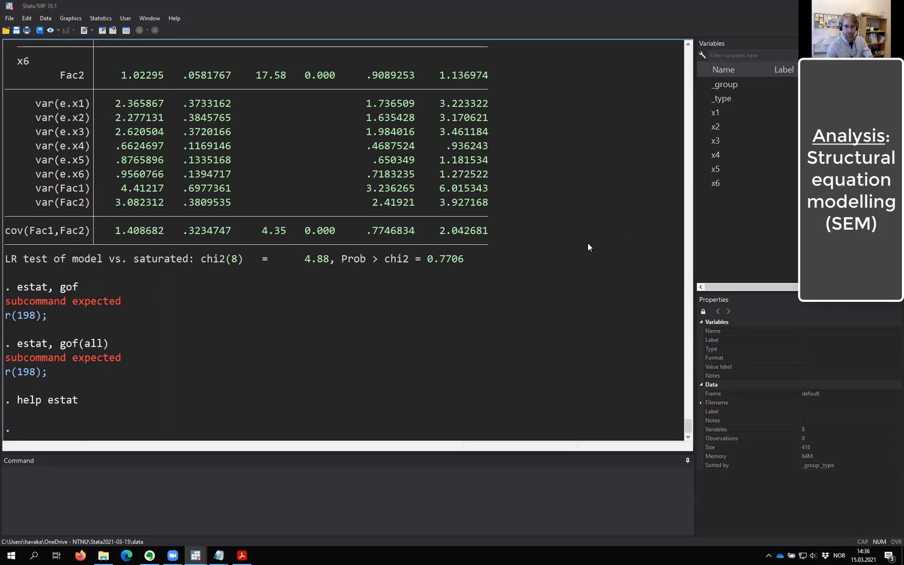
Step: Examine the constraints and the standardized structural coefficient of Attractive on Appearance in the earlier sem output
scroll(290, 255, up, 12)
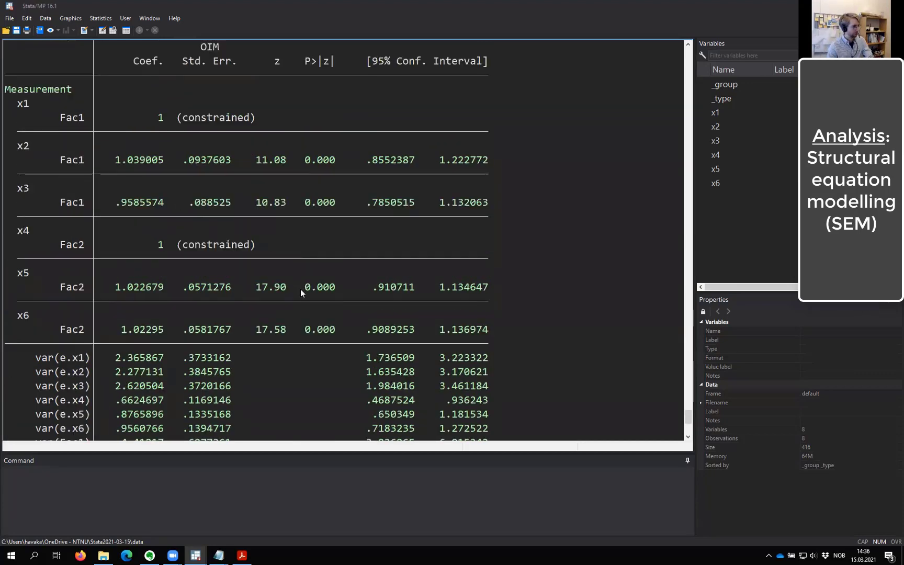
scroll(254, 306, up, 20)
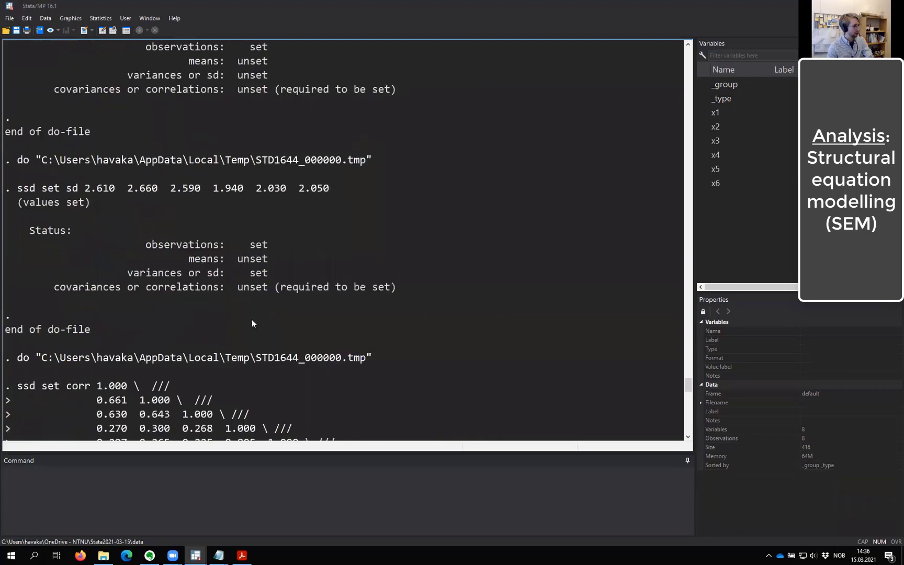
scroll(254, 321, up, 20)
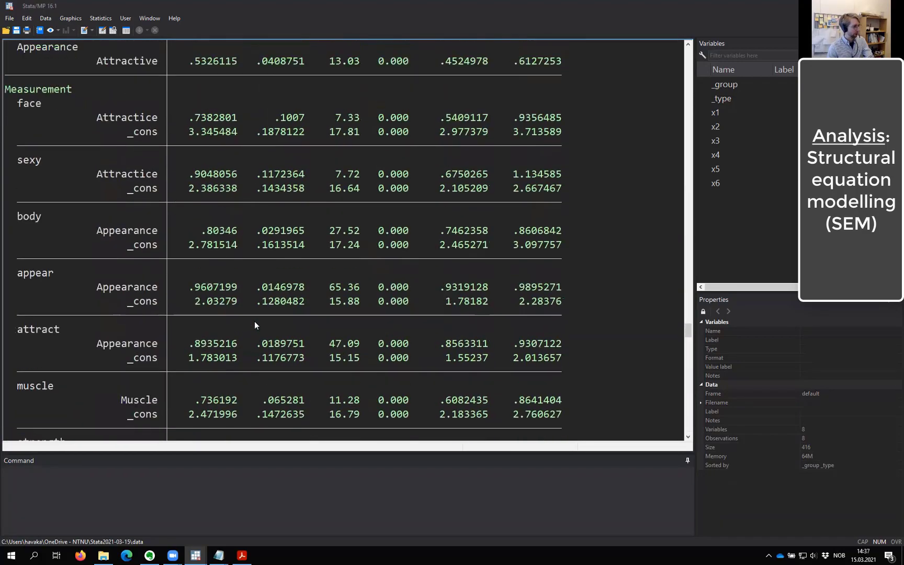
scroll(254, 327, up, 18)
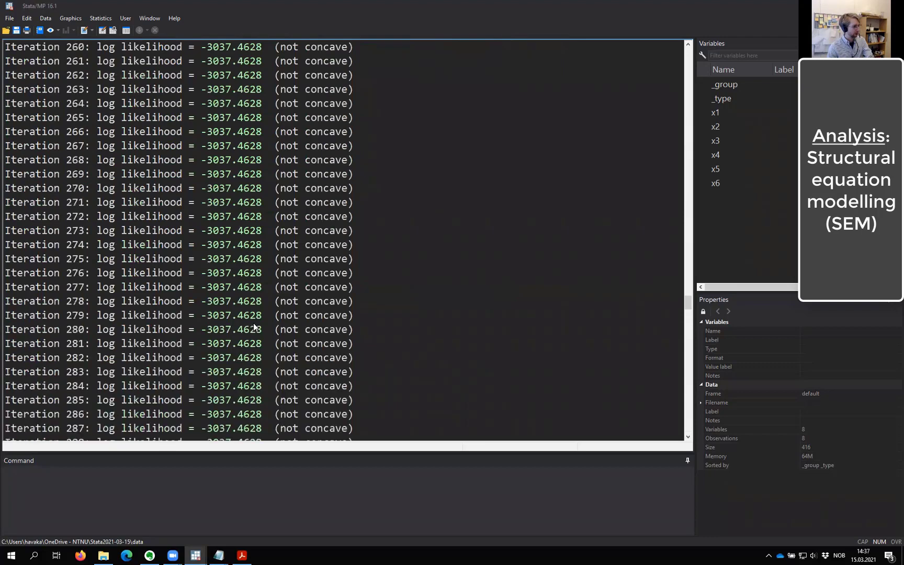
scroll(375, 286, down, 20)
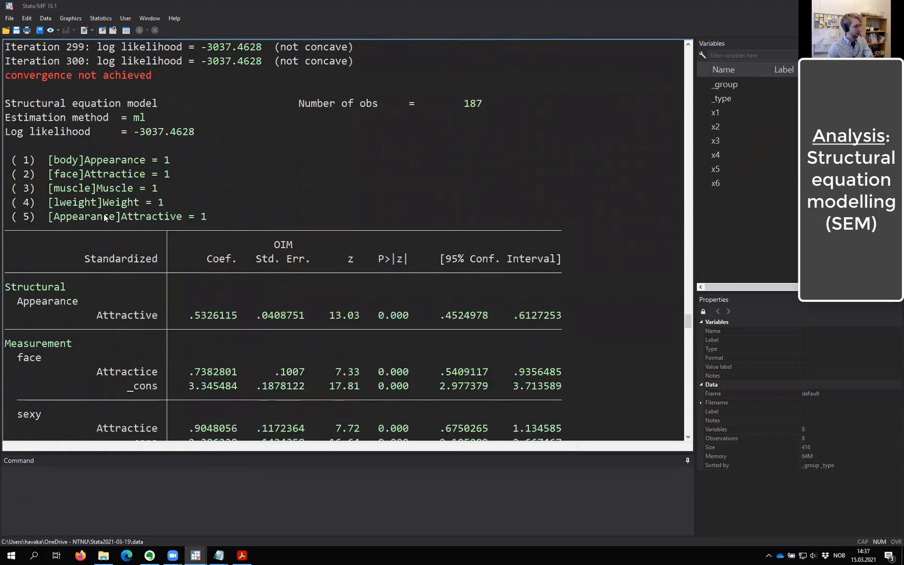
mouse_move(54, 216)
mouse_down()
mouse_move(177, 221)
mouse_move(51, 220)
mouse_move(58, 220)
mouse_up()
click(171, 219)
drag(4, 282, 334, 319)
drag(190, 316, 232, 315)
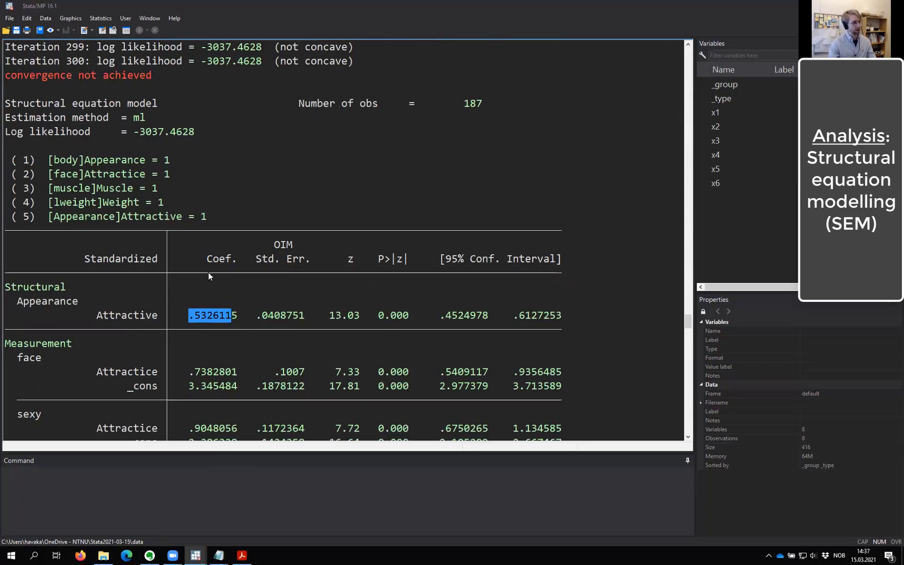
scroll(221, 242, down, 1)
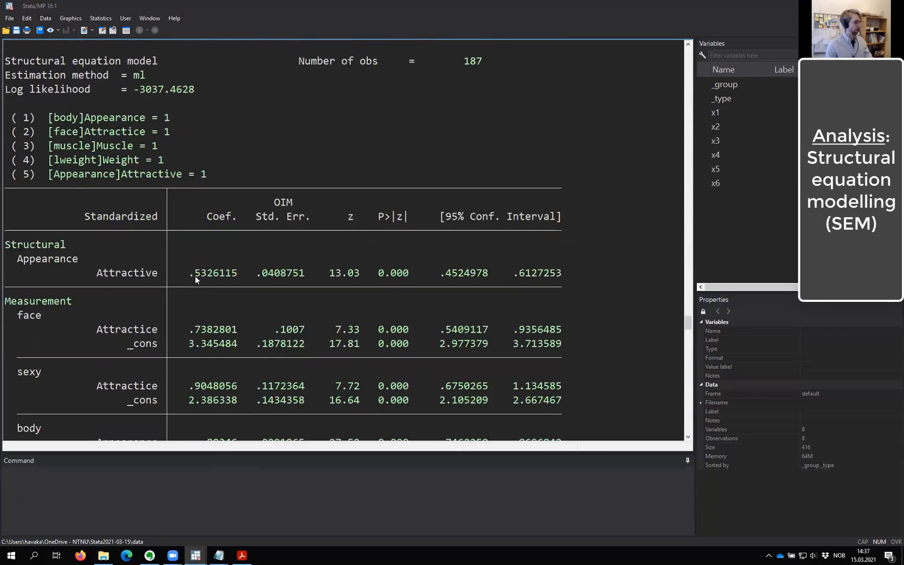
drag(185, 274, 232, 274)
Step: Examine the standardized measurement loadings of sexy and body, and the remaining loadings and error variances of the earlier sem model
scroll(215, 264, down, 2)
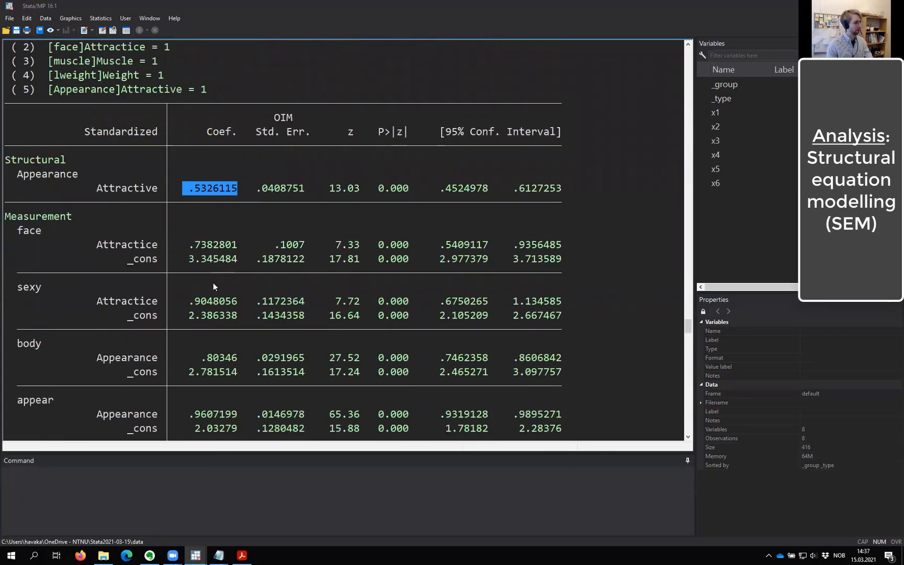
drag(191, 302, 230, 297)
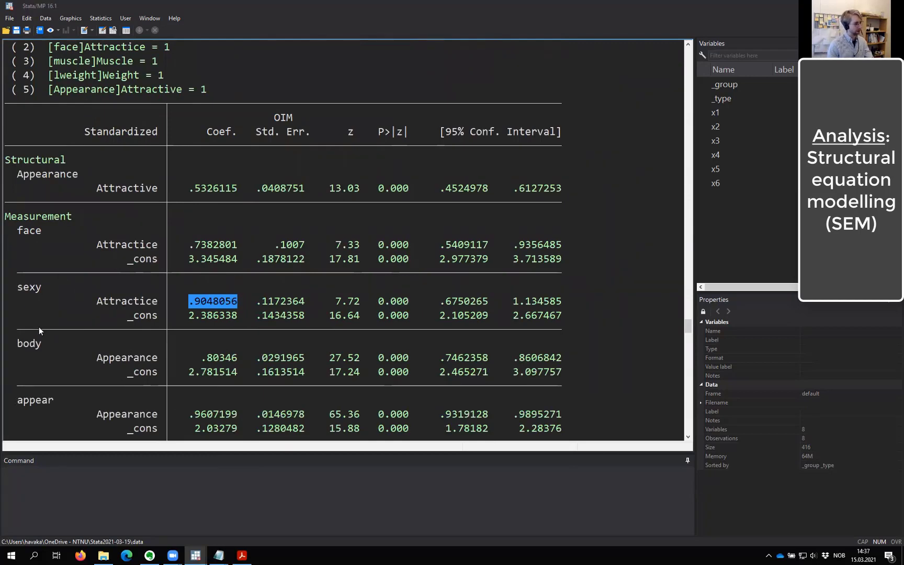
scroll(210, 316, down, 1)
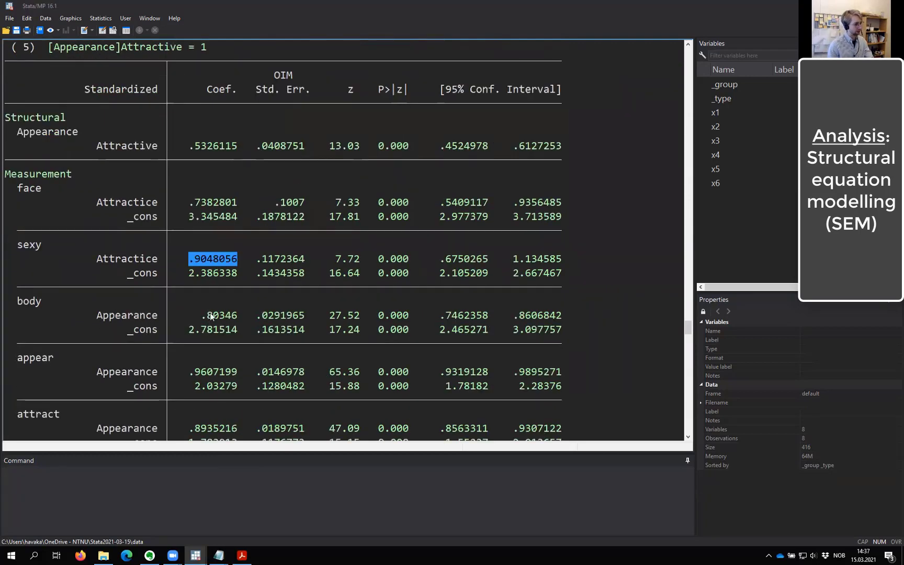
drag(202, 315, 231, 315)
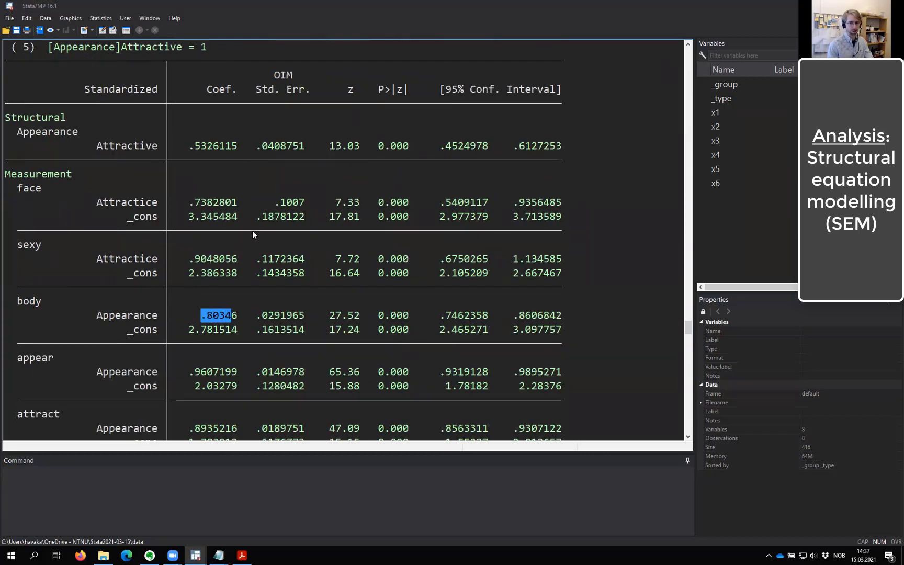
scroll(402, 244, down, 5)
scroll(404, 243, down, 14)
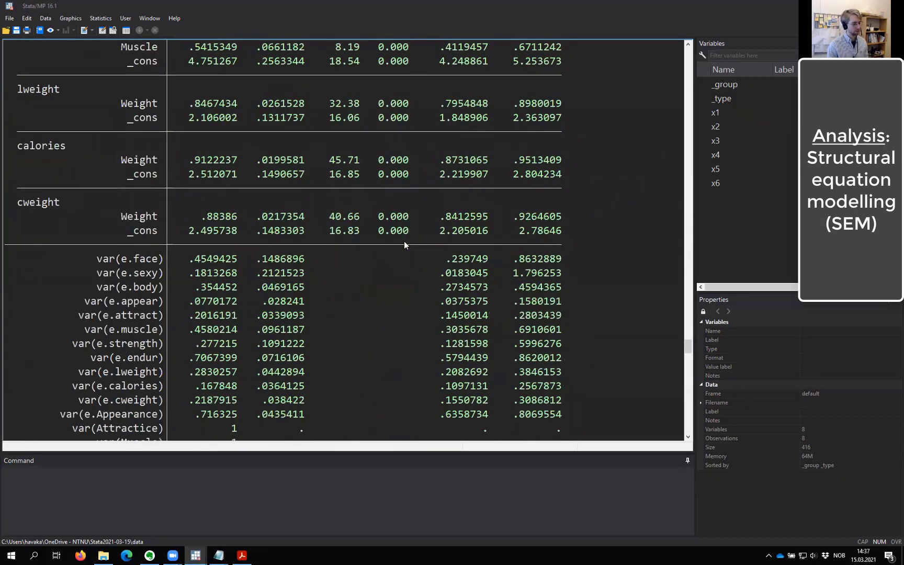
Step: Review the do-file's ssd commands that declare x1 to x6 and set their observations, standard deviations and correlation matrix
scroll(387, 248, down, 12)
scroll(387, 252, down, 10)
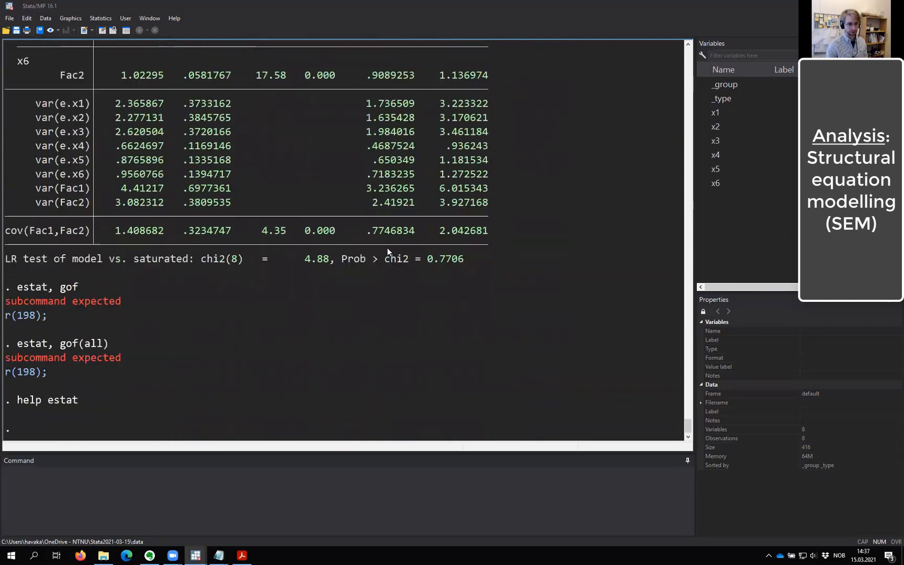
click(366, 492)
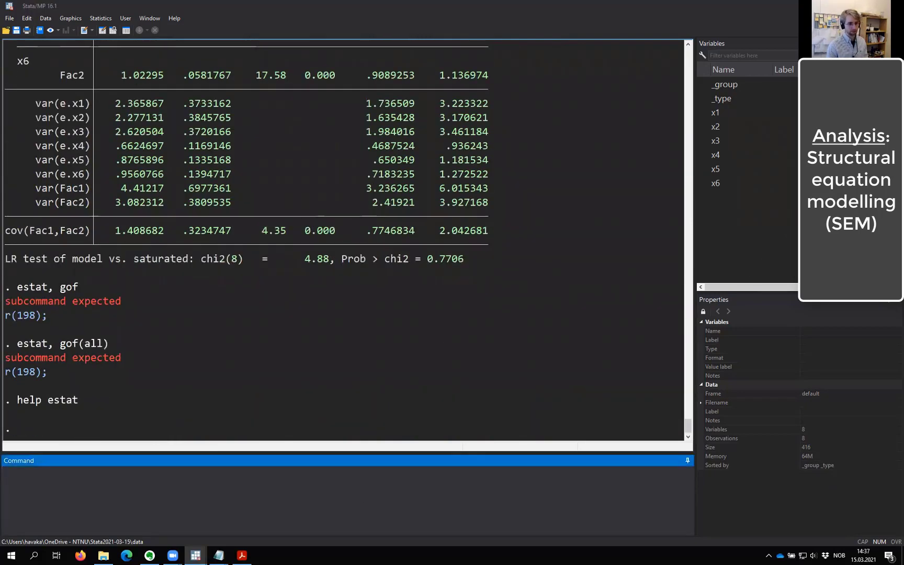
key(alt+Tab)
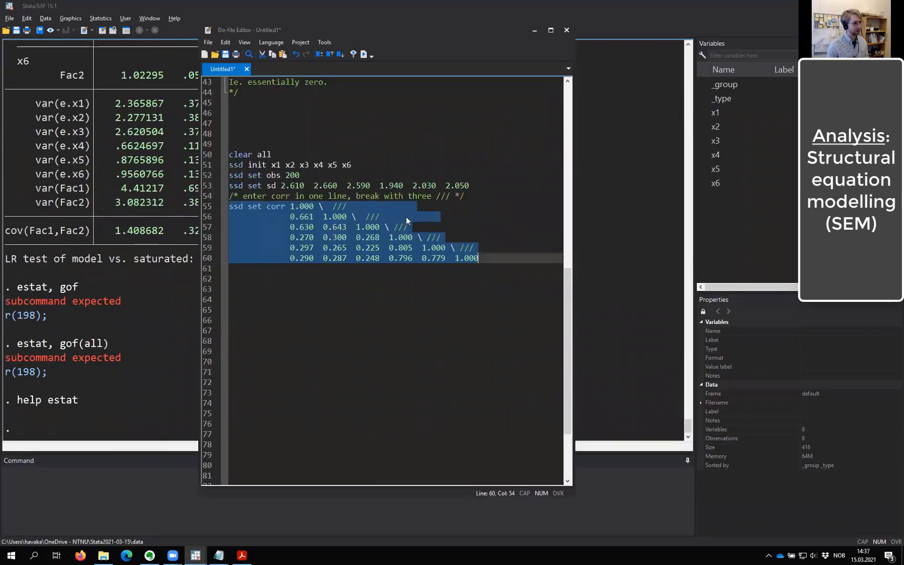
click(479, 258)
drag(479, 257, 226, 153)
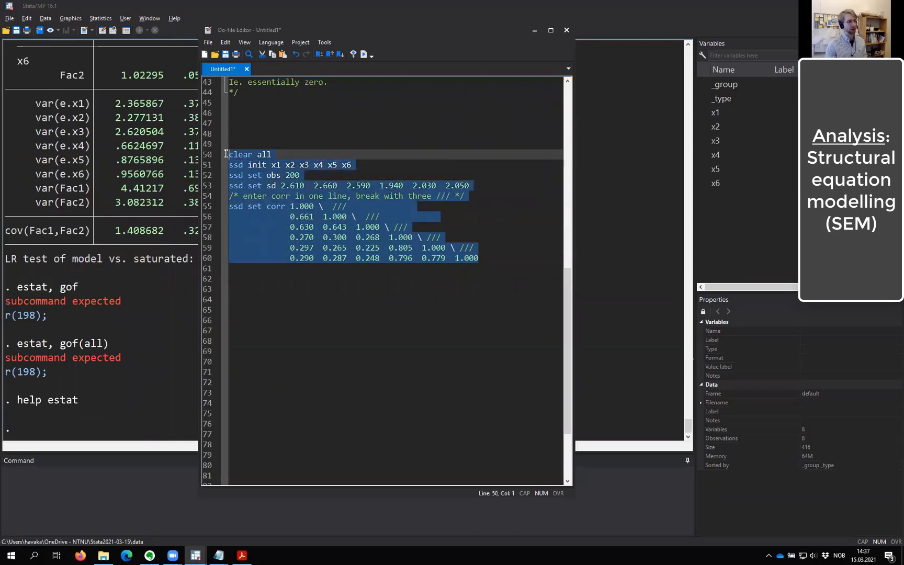
click(280, 132)
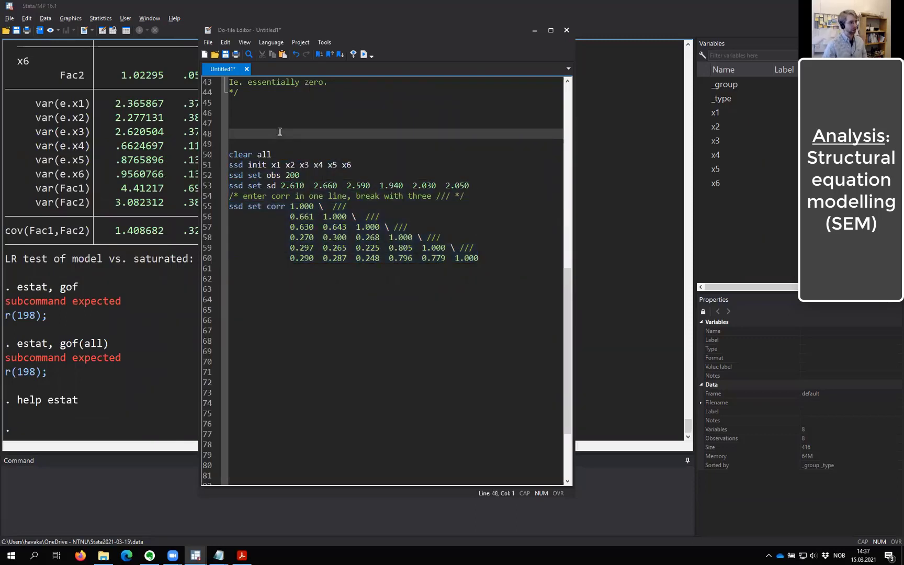
drag(479, 258, 230, 207)
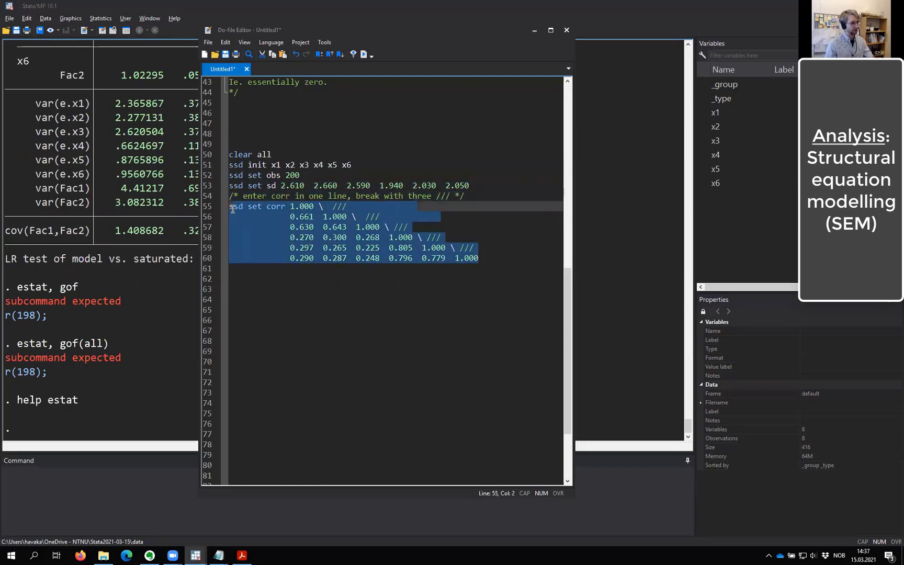
click(261, 114)
key(Down)
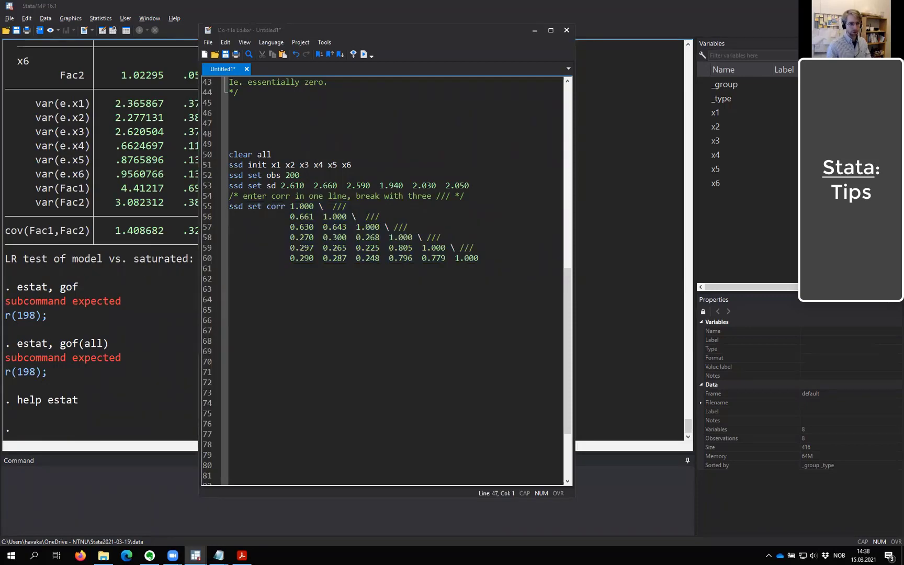
Step: Load the example dataset with sysuse auto, clear, and empty the results output with cls
click(135, 498)
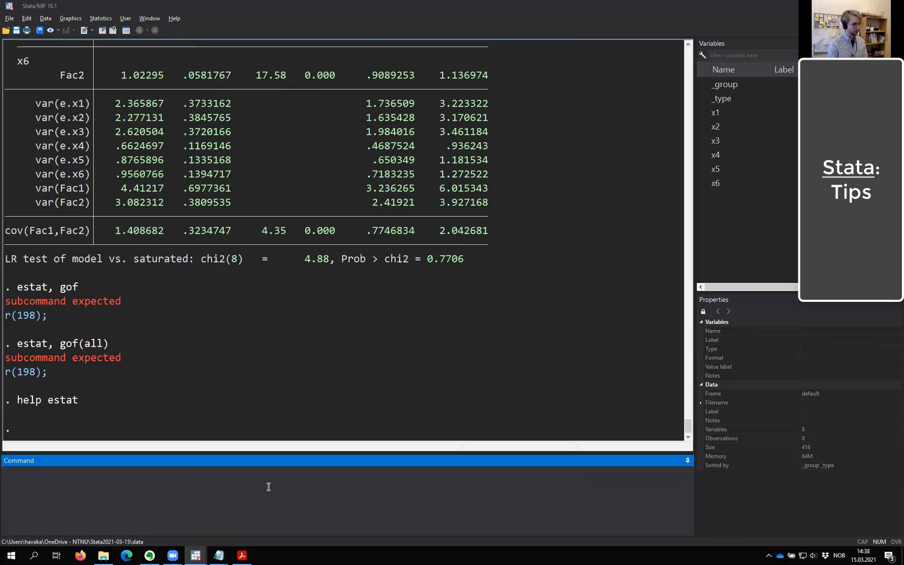
text(sysuse)
key(BackSpace)
key(BackSpace)
text(use auto, clear)
key(Return)
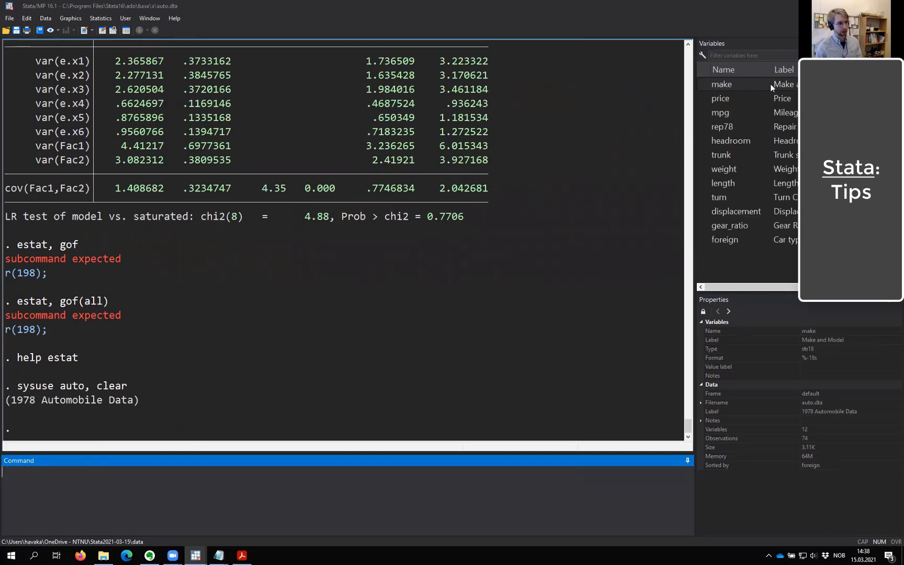
text(cls)
key(Return)
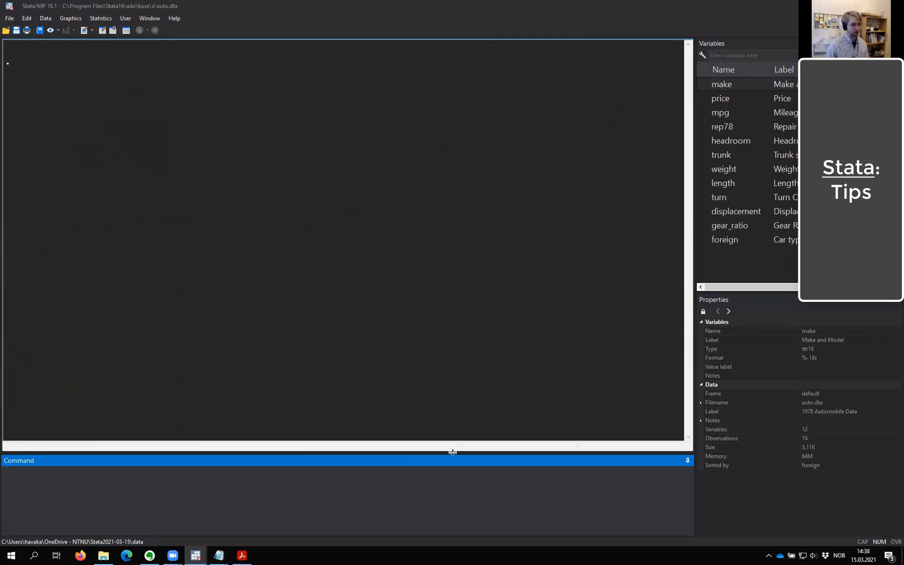
click(552, 255)
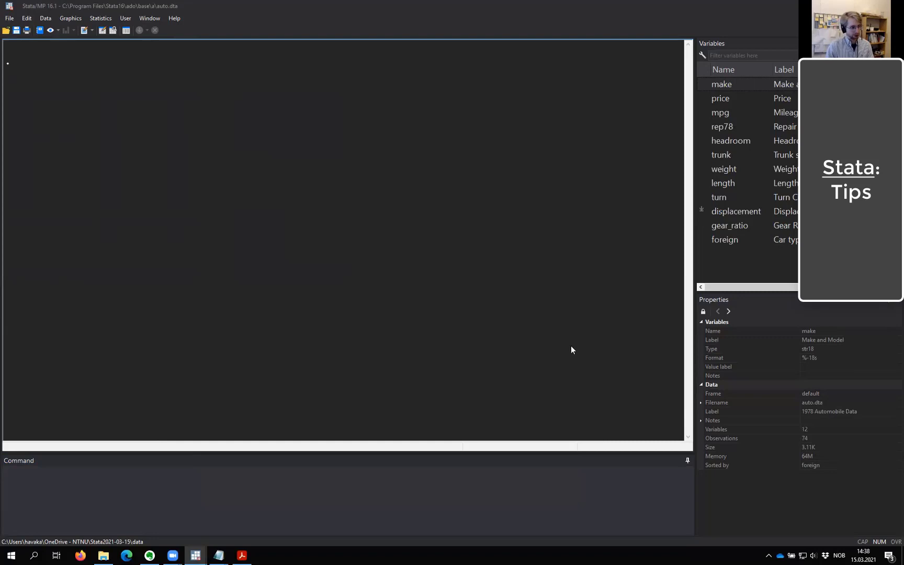
click(471, 501)
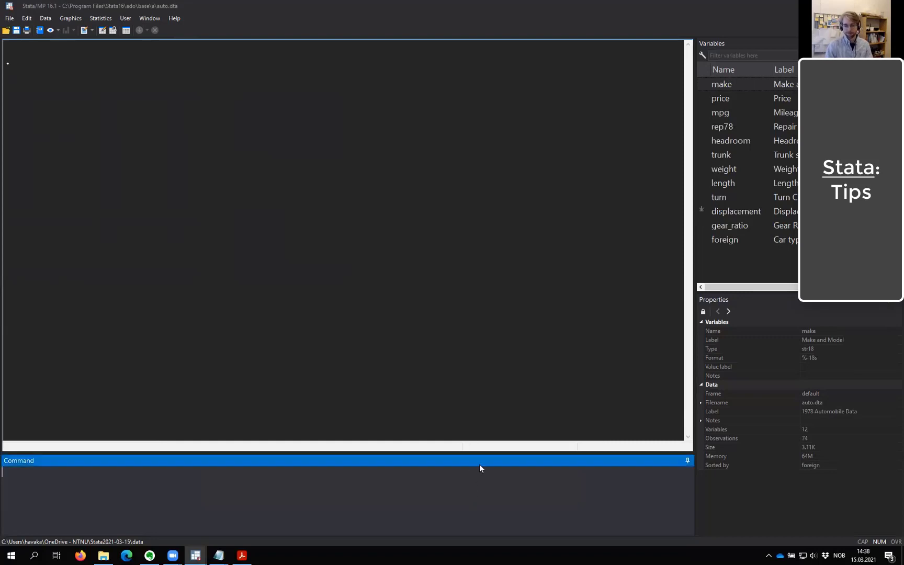
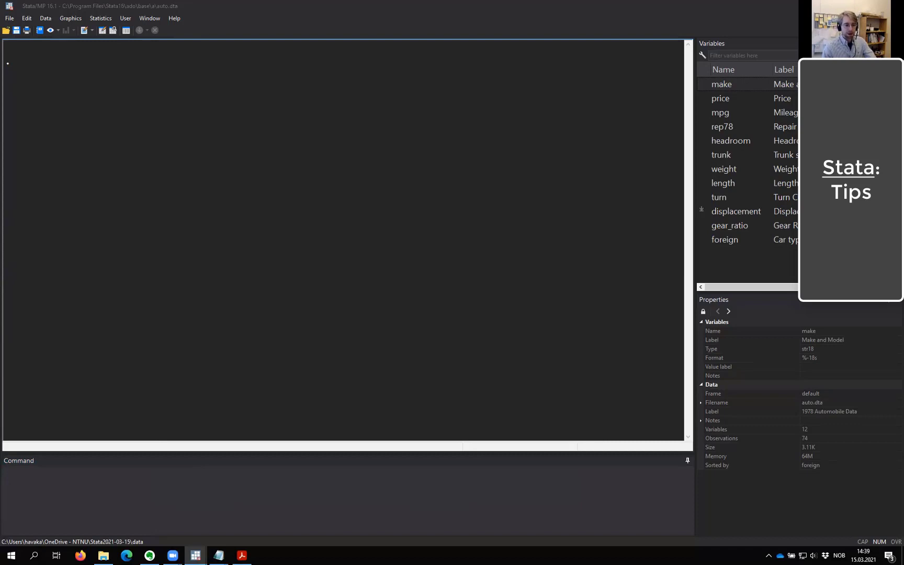
Step: Label the variable price as "The value of the car" with the label variable command
click(789, 96)
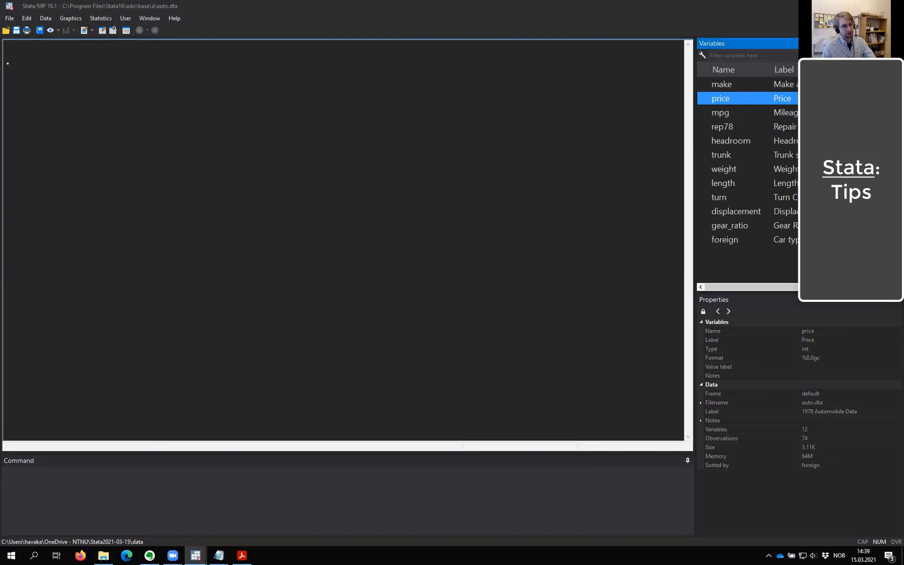
click(416, 476)
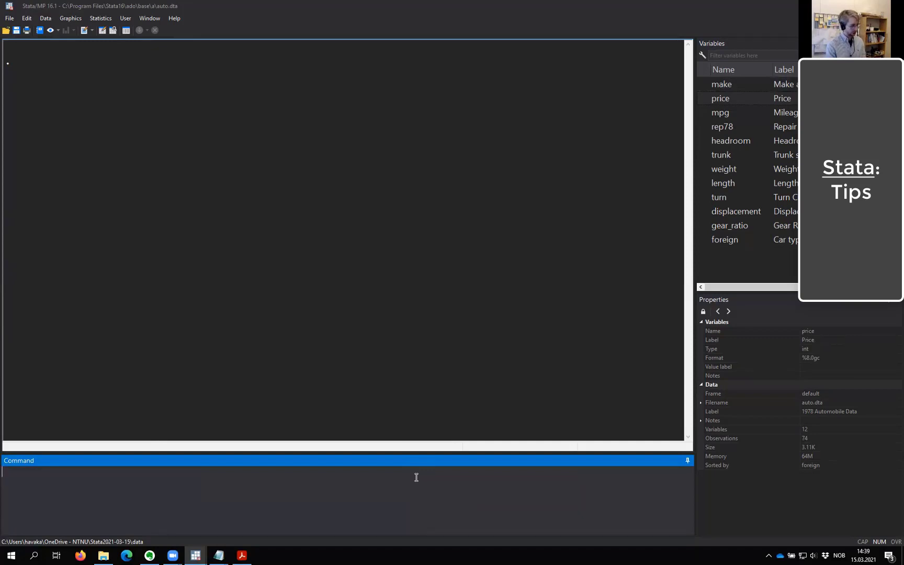
text(label)
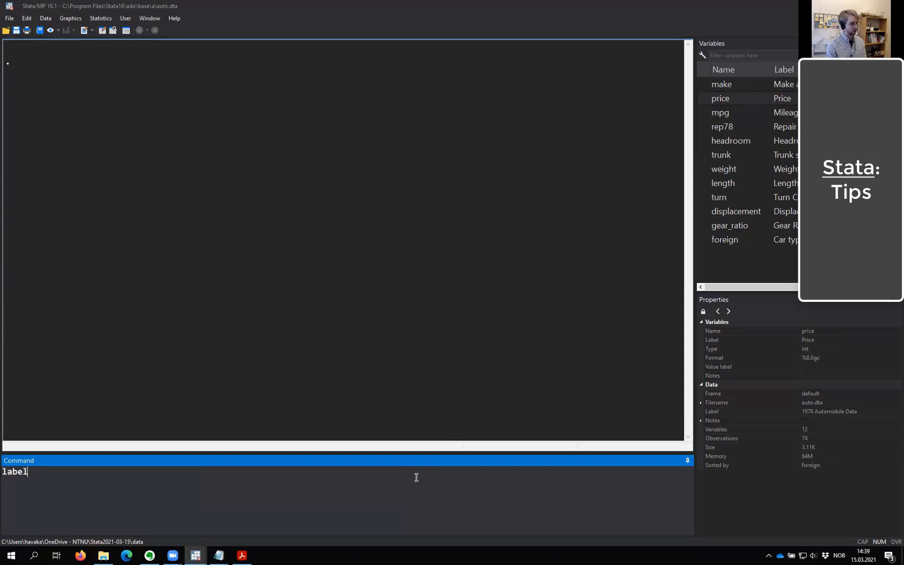
text( variable prie)
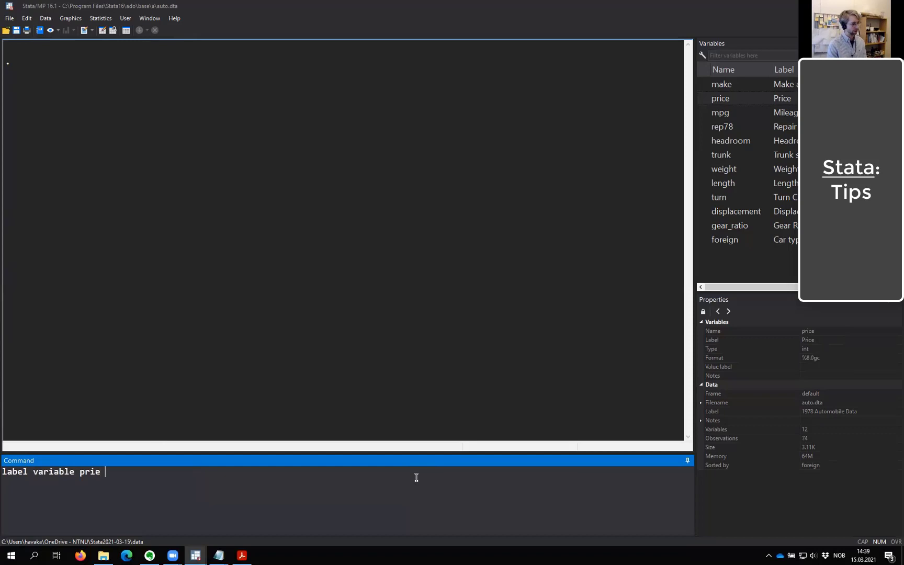
key(BackSpace)
text(ce ")
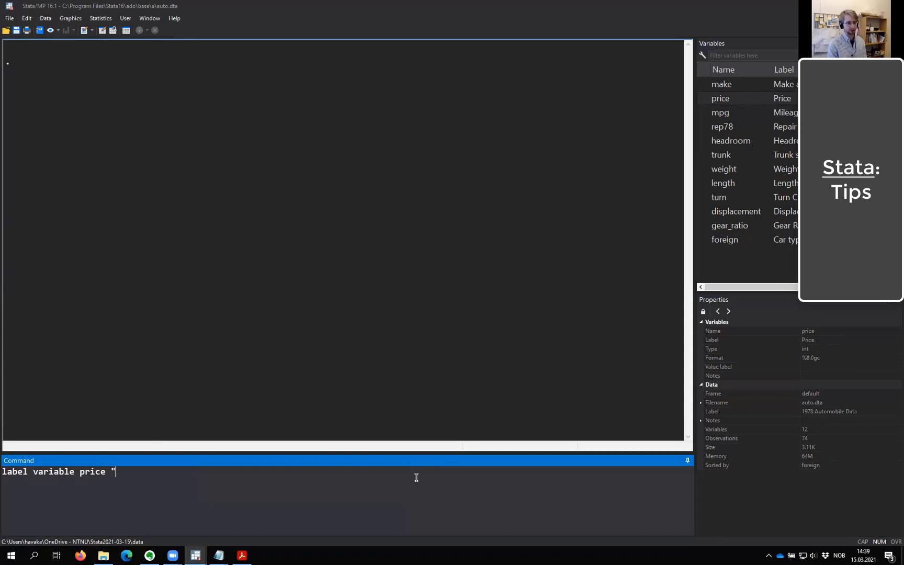
text(The value)
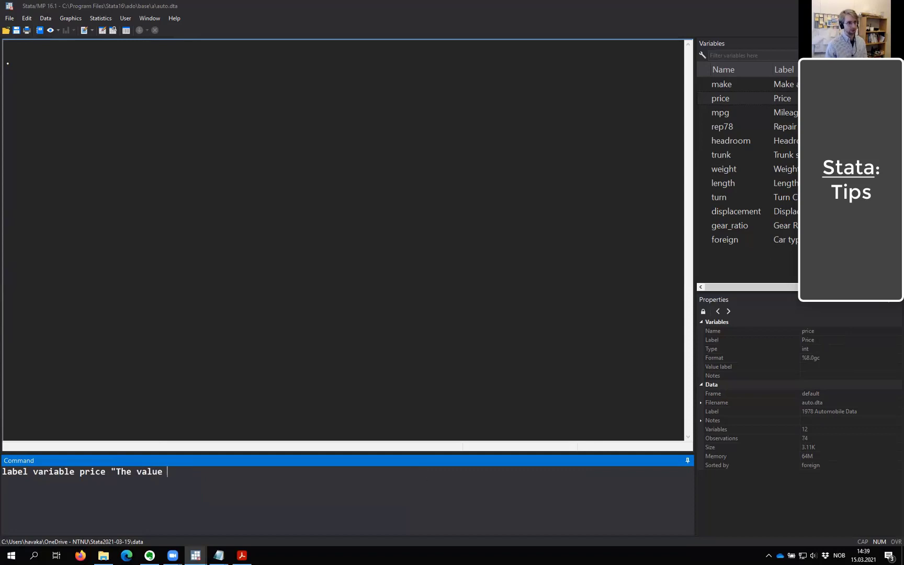
text( of the car")
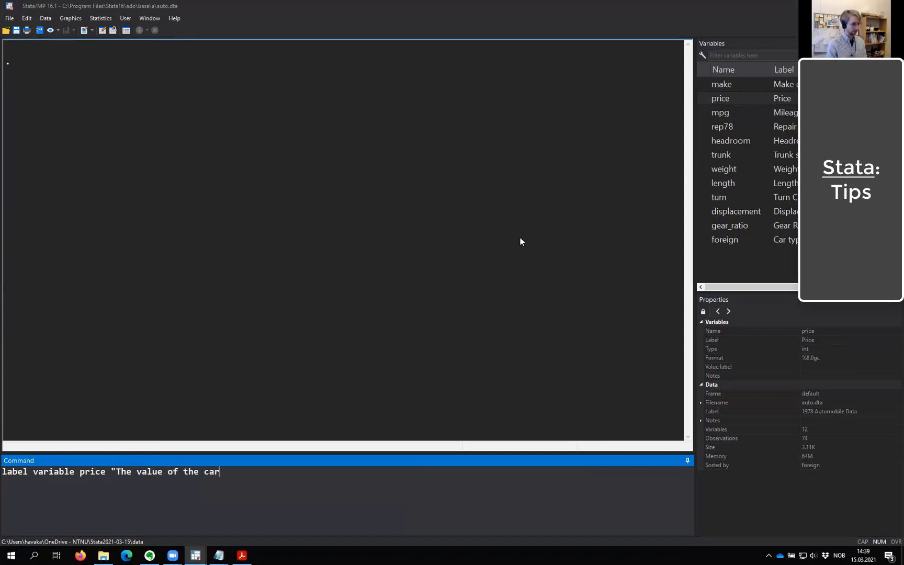
key(Return)
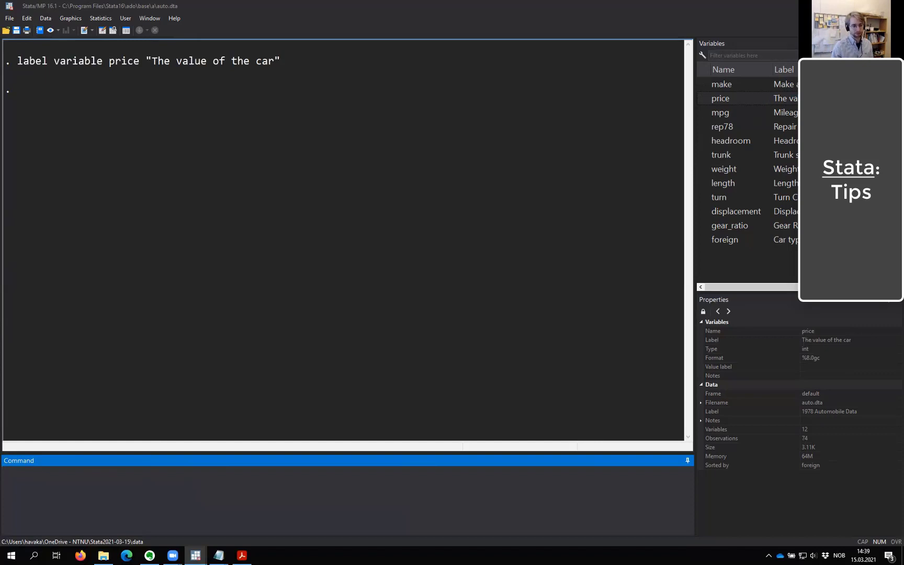
Step: Strip the value labels from all variables by running _strip_labels _all
click(457, 517)
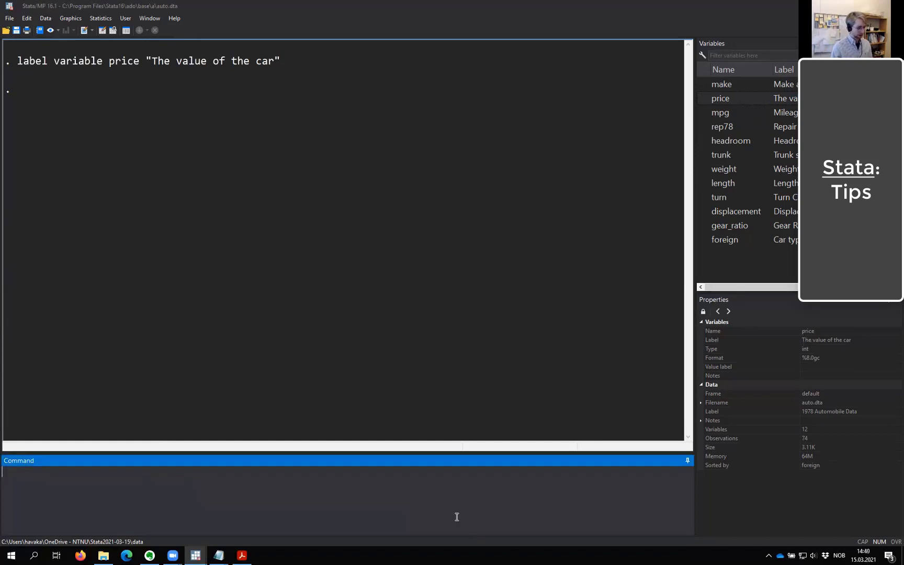
text(_strip)
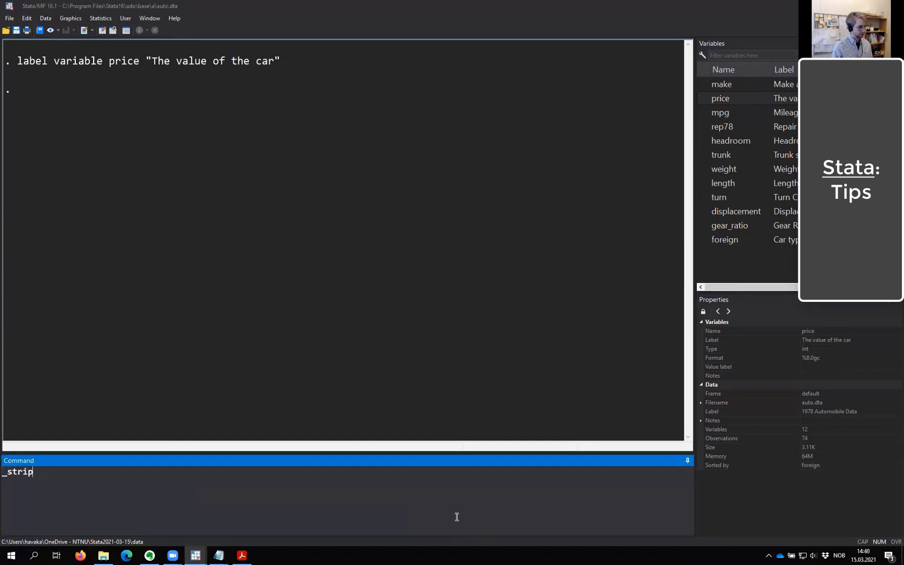
text(_labels )
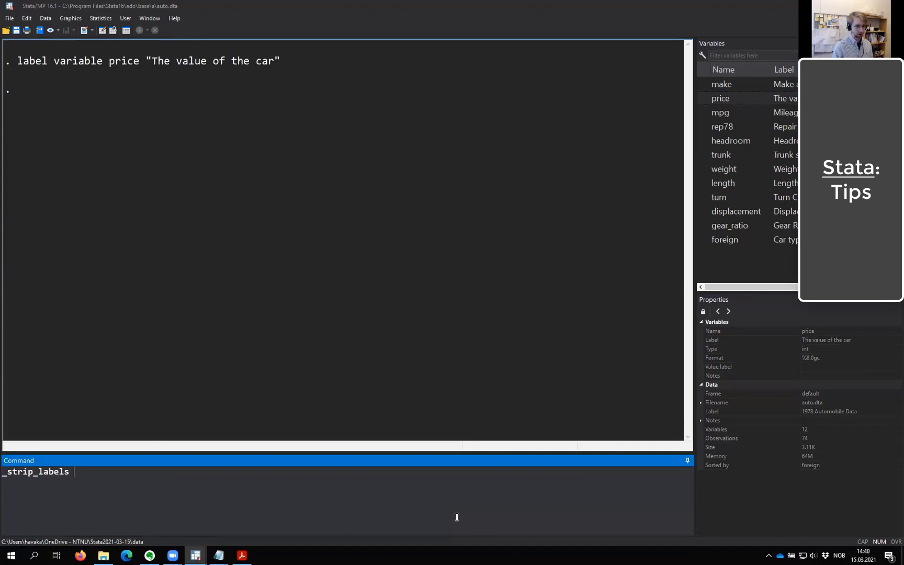
text(_all)
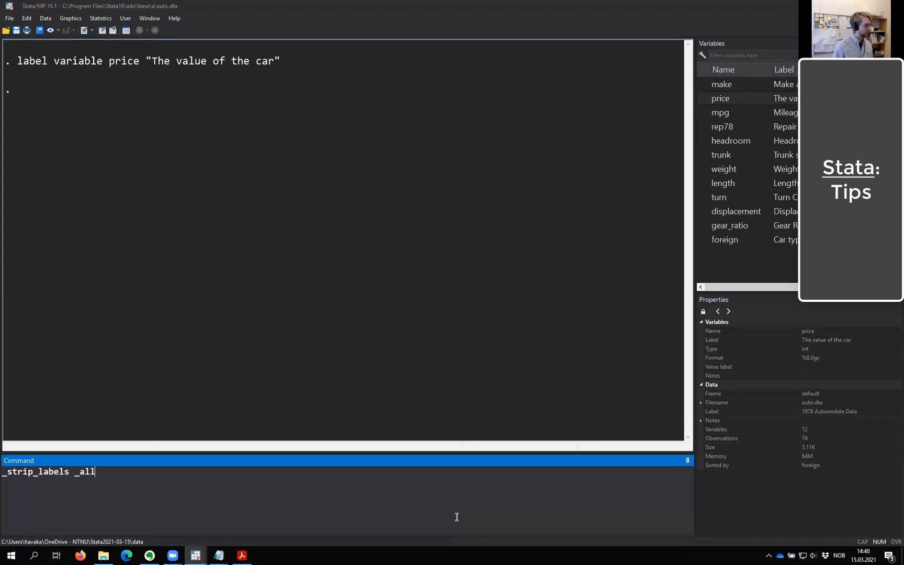
key(Left)
key(Left)
key(Left)
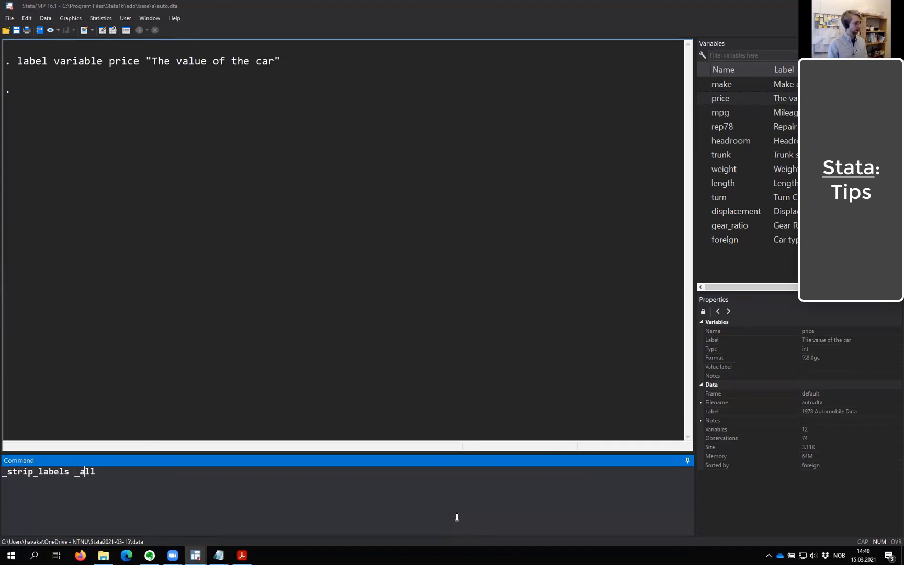
key(Left)
key(shift+Left)
key(Right)
key(Return)
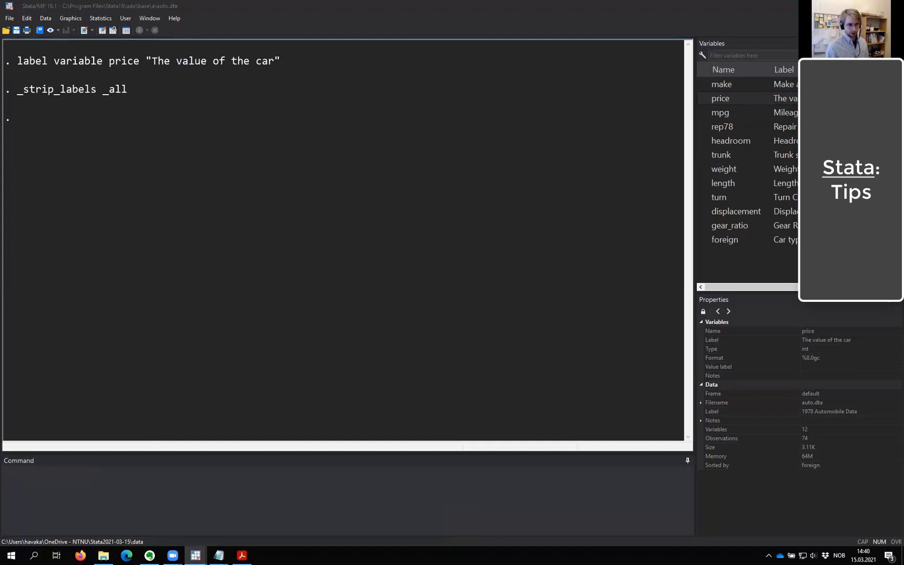
Step: Check the label properties of the variables gear_ratio and foreign
click(769, 234)
click(786, 228)
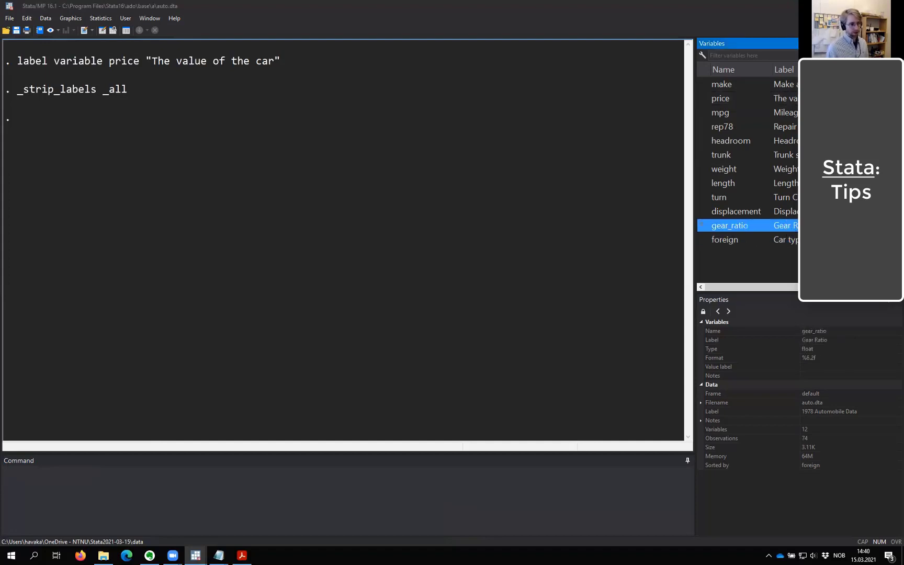
click(330, 503)
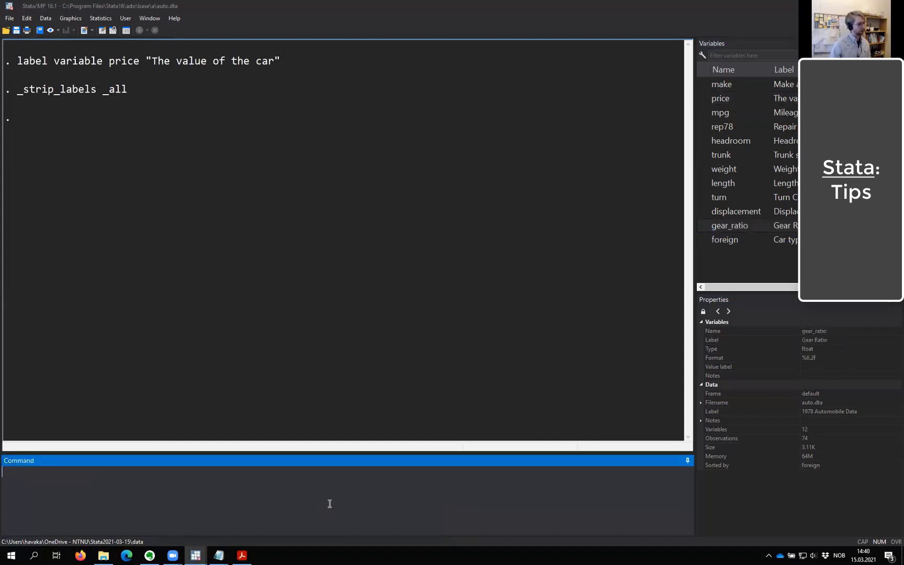
click(789, 226)
click(787, 239)
Step: Run codebook foreign and examine the variable's label and the tabulation of its values
click(321, 478)
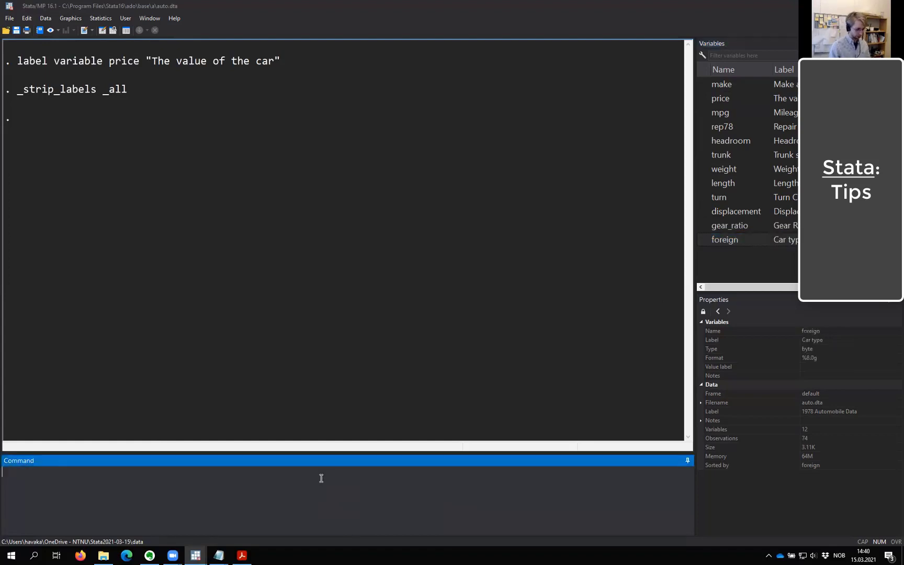
text(codebook )
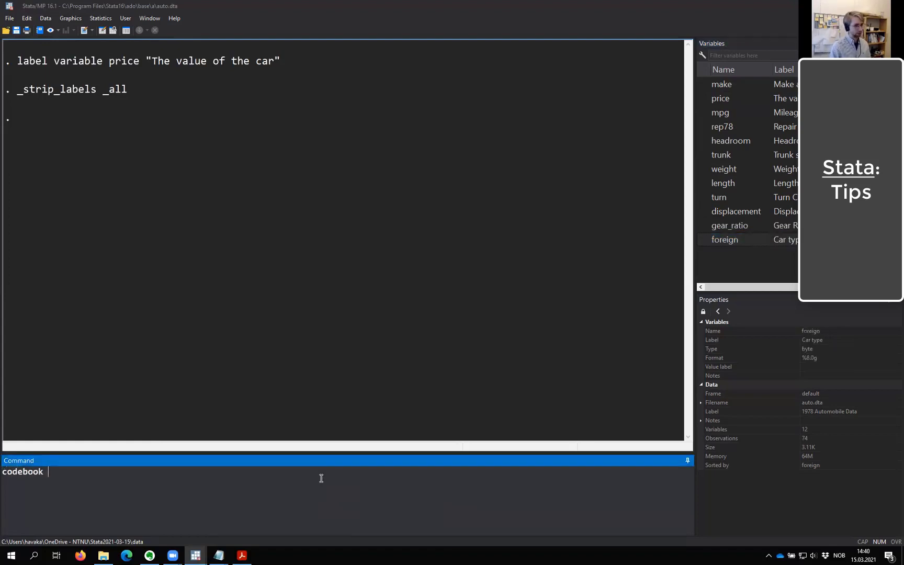
text(foregin)
key(BackSpace)
key(BackSpace)
key(BackSpace)
key(BackSpace)
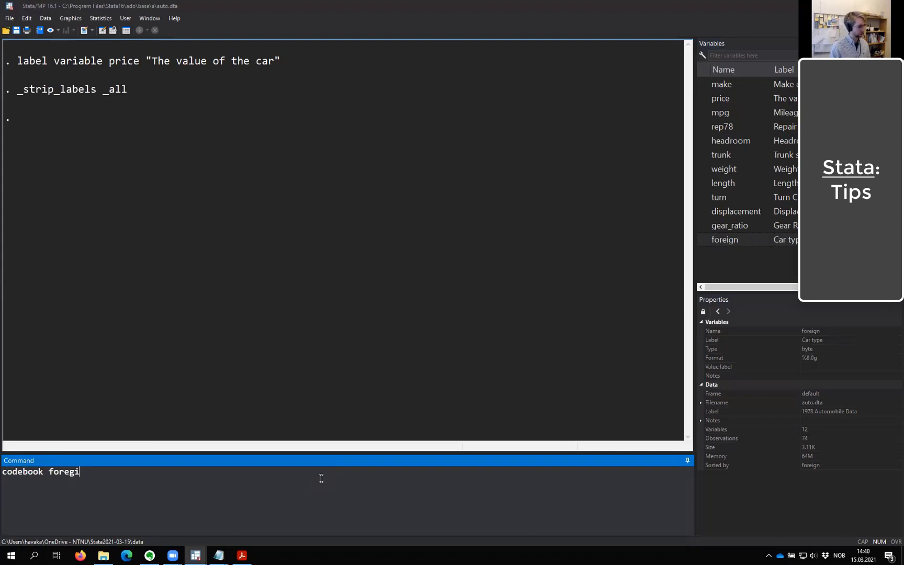
text(eign)
key(Return)
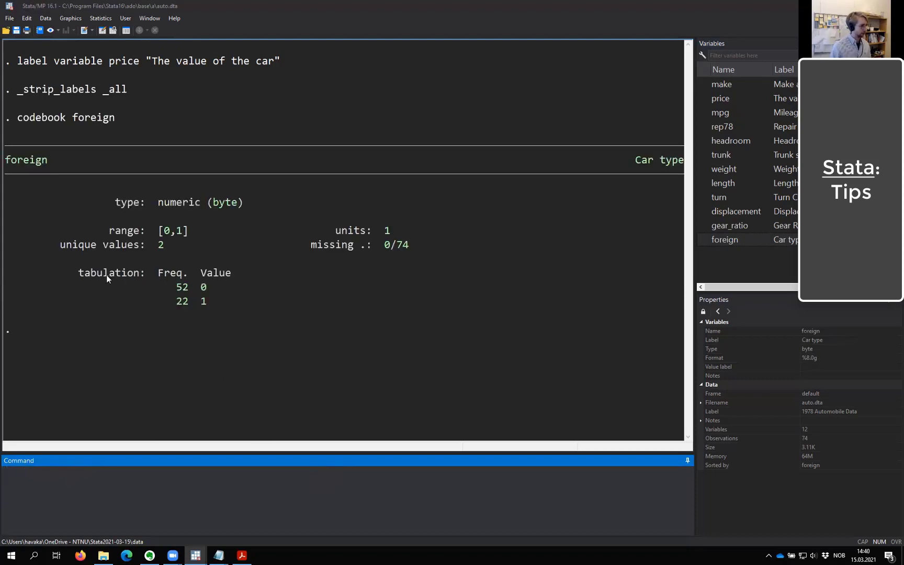
click(786, 240)
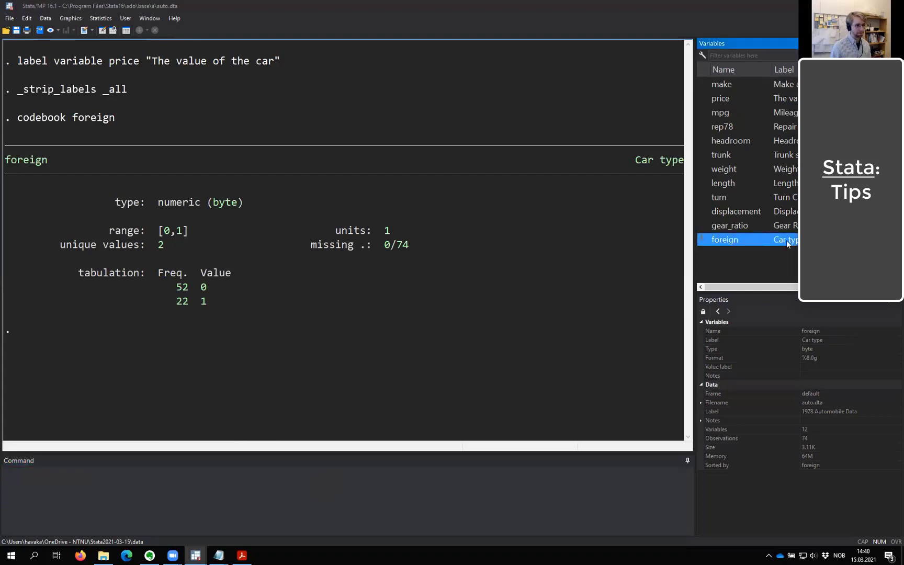
click(203, 291)
double_click(185, 304)
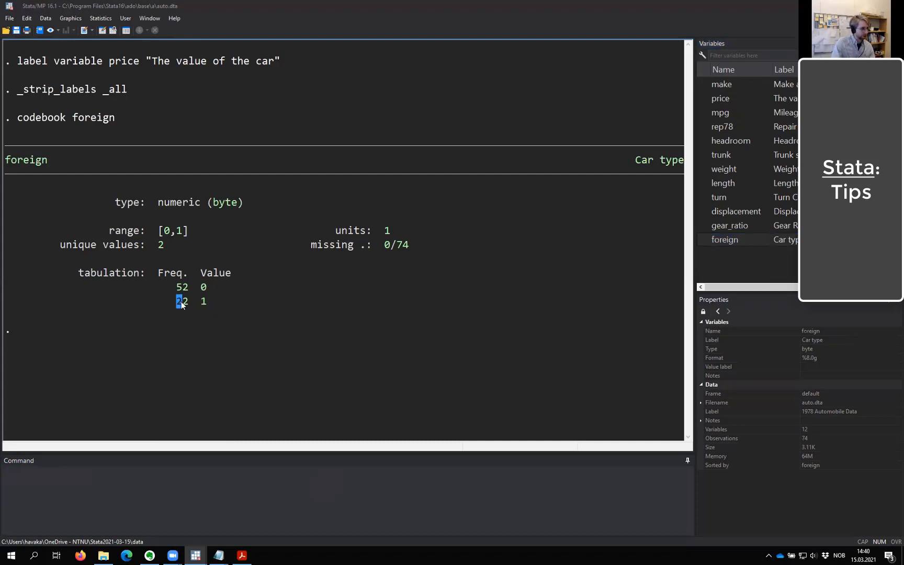
Step: Tabulate the variable foreign by running tab foreign
click(190, 492)
text(tab foreign)
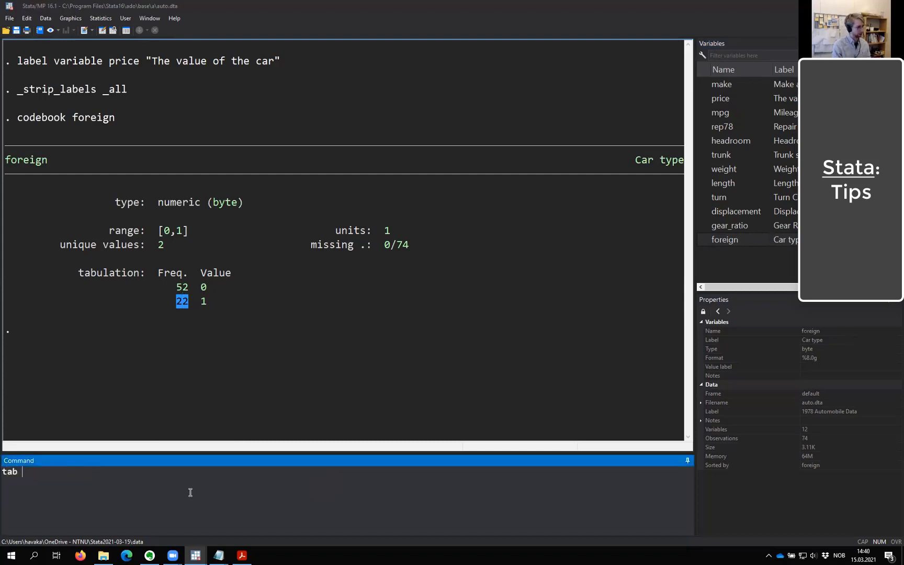
key(Return)
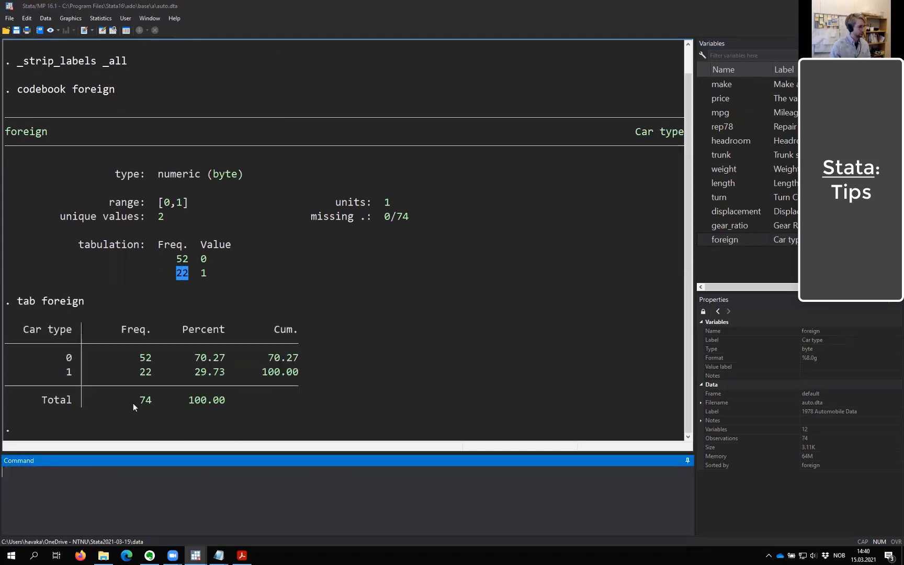
Step: Examine the values 0 and 1 of foreign and their frequencies in the codebook output
click(202, 269)
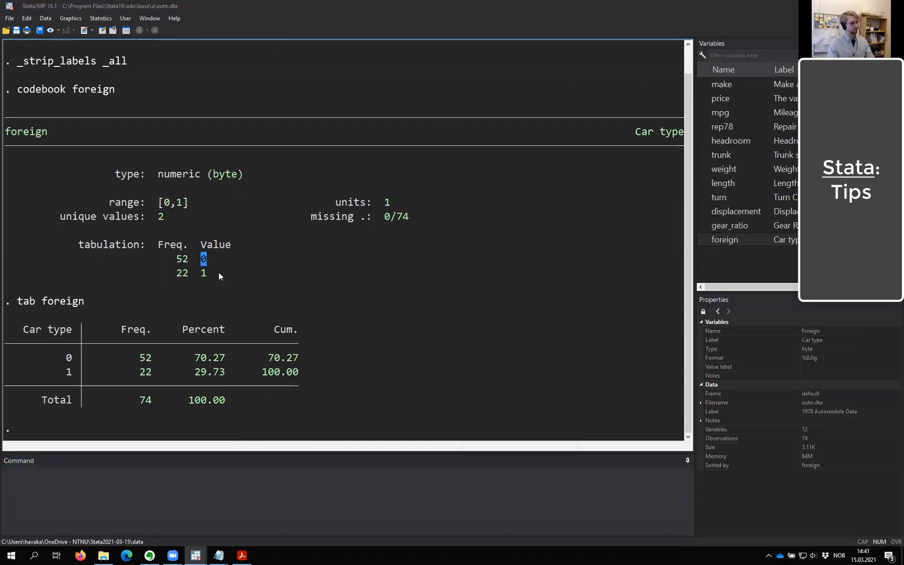
click(212, 273)
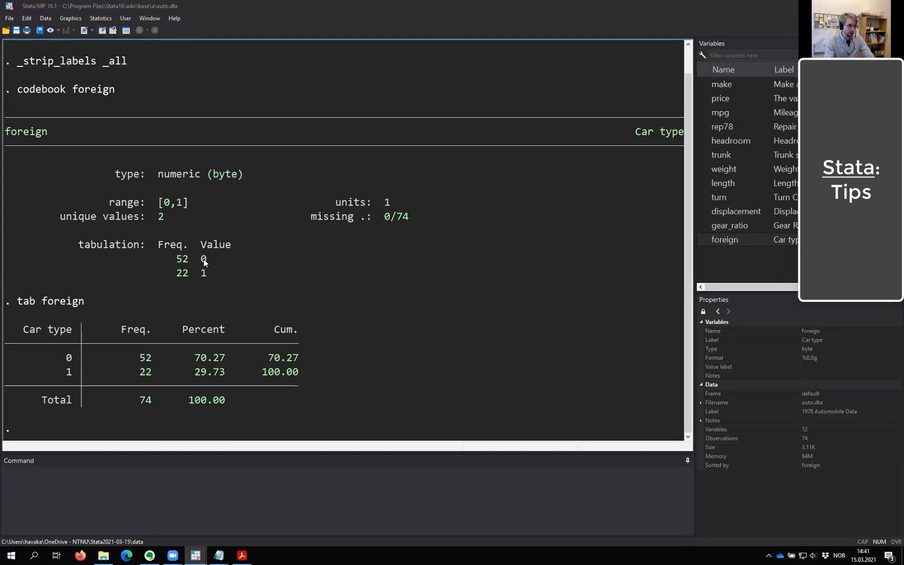
click(204, 266)
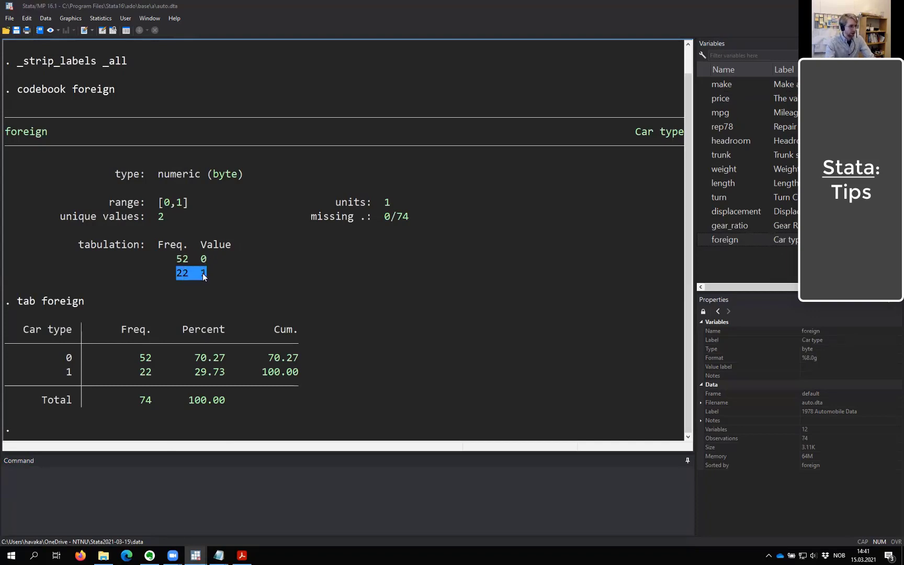
double_click(204, 276)
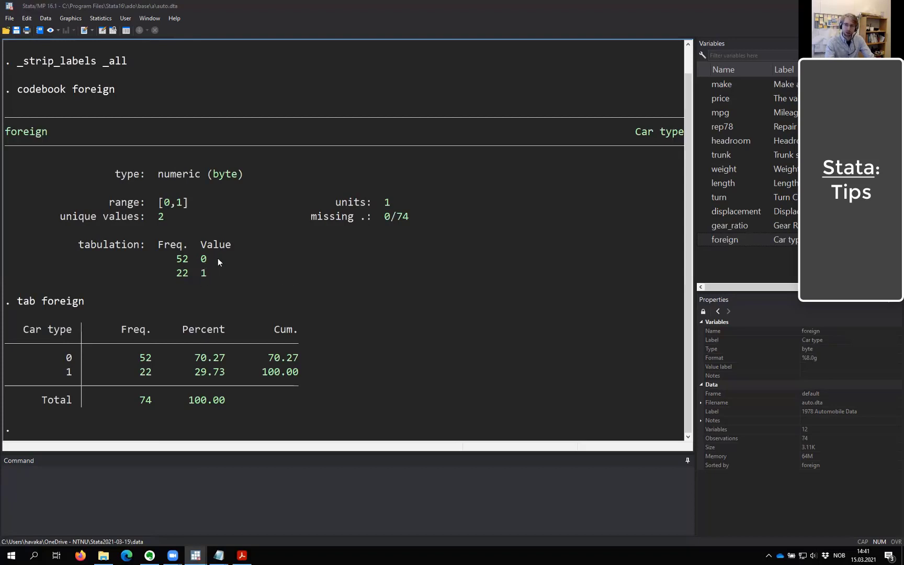
click(797, 240)
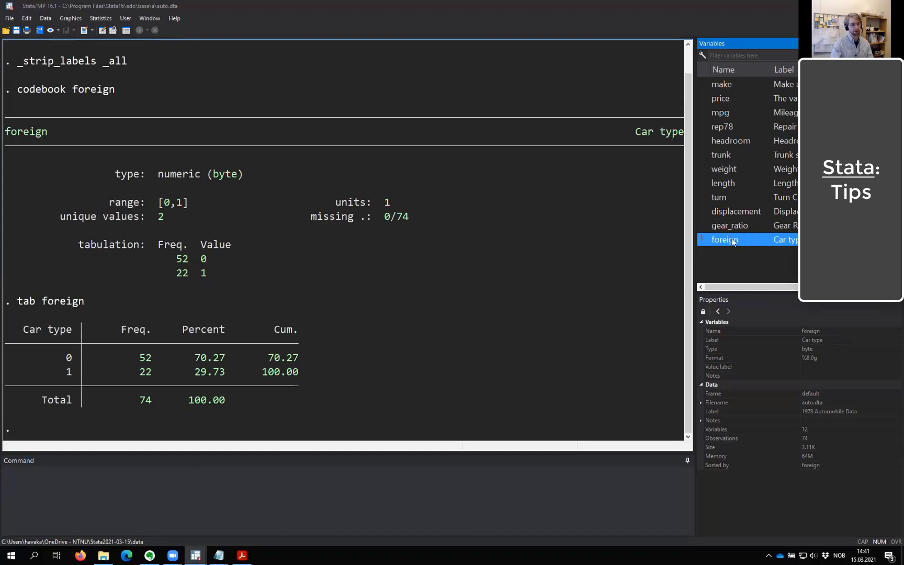
double_click(208, 274)
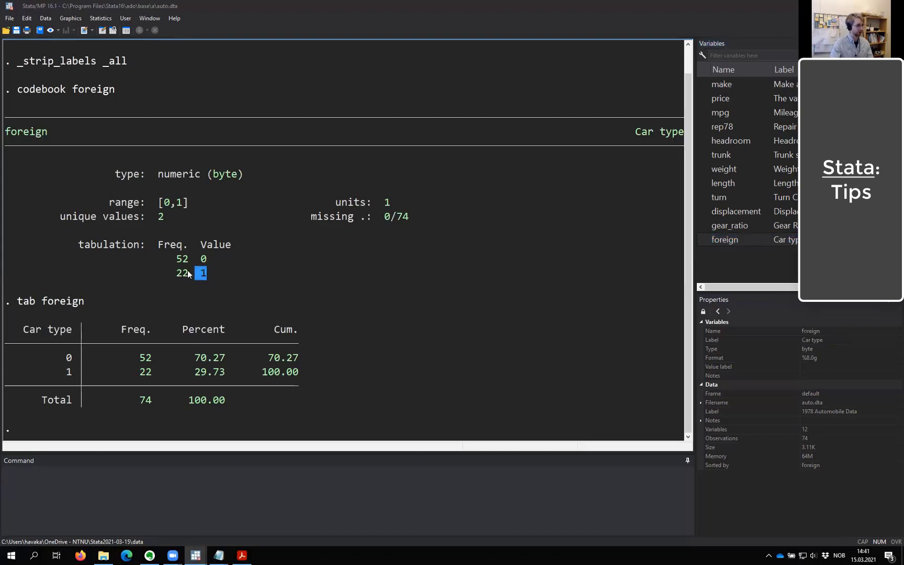
click(332, 274)
click(743, 243)
double_click(204, 274)
double_click(182, 258)
Step: Write a label define command for a value label named carlabel that assigns 0 the text "Non-American"
click(158, 496)
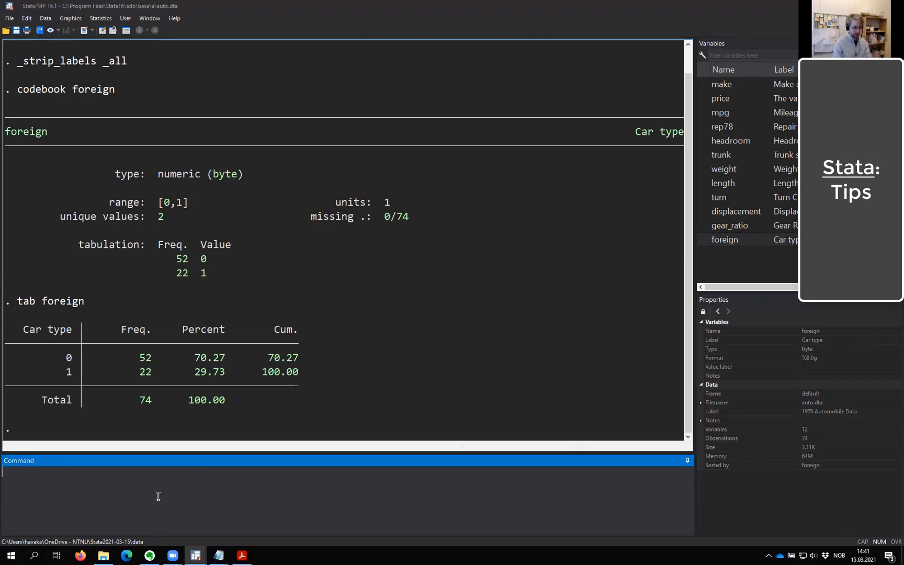
text(label)
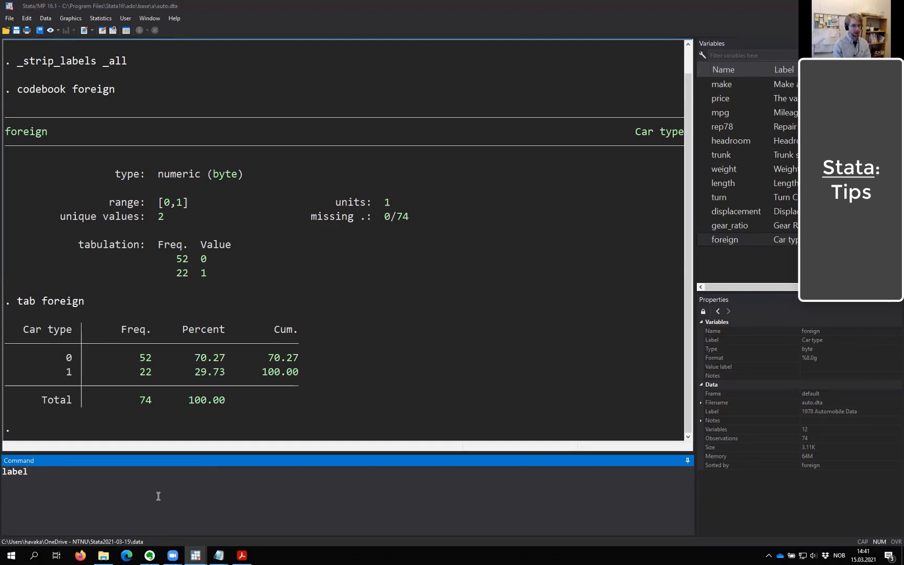
text( define)
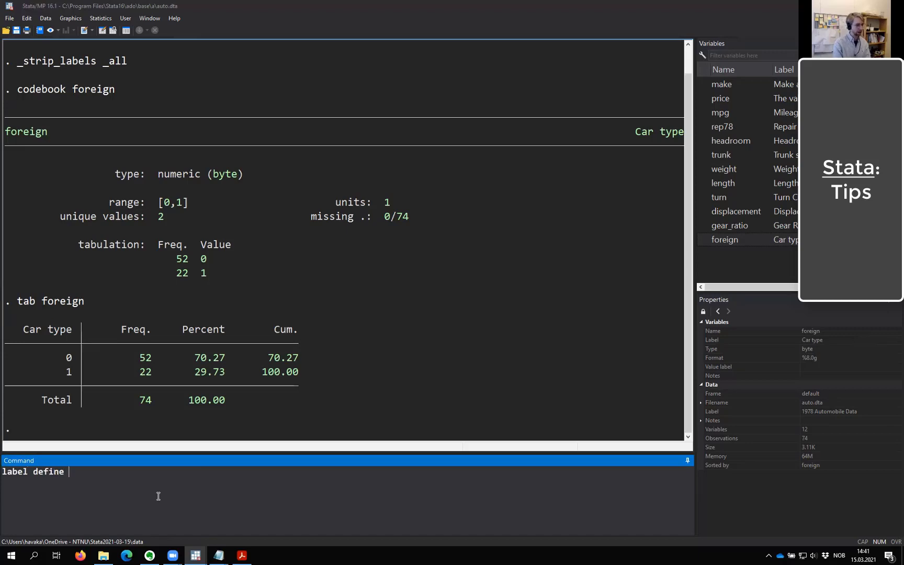
text( carlabel)
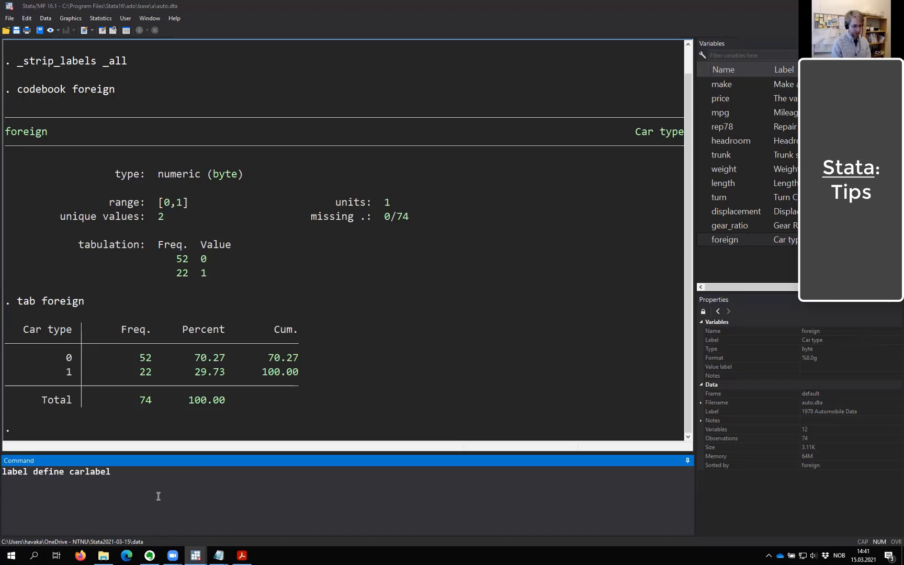
text( 0 "non-)
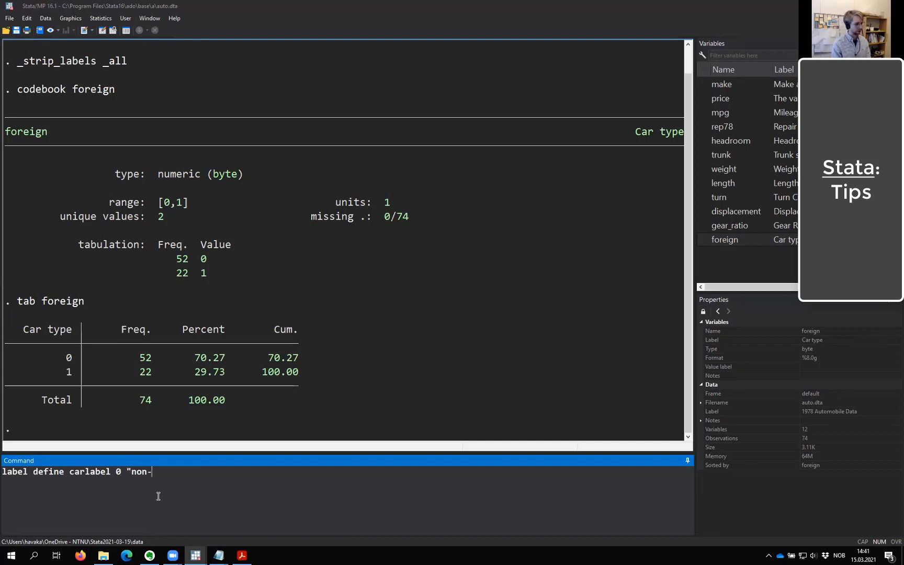
text(american)
key(BackSpace)
key(BackSpace)
key(BackSpace)
key(BackSpace)
key(BackSpace)
key(BackSpace)
key(BackSpace)
key(BackSpace)
key(BackSpace)
key(BackSpace)
key(BackSpace)
key(BackSpace)
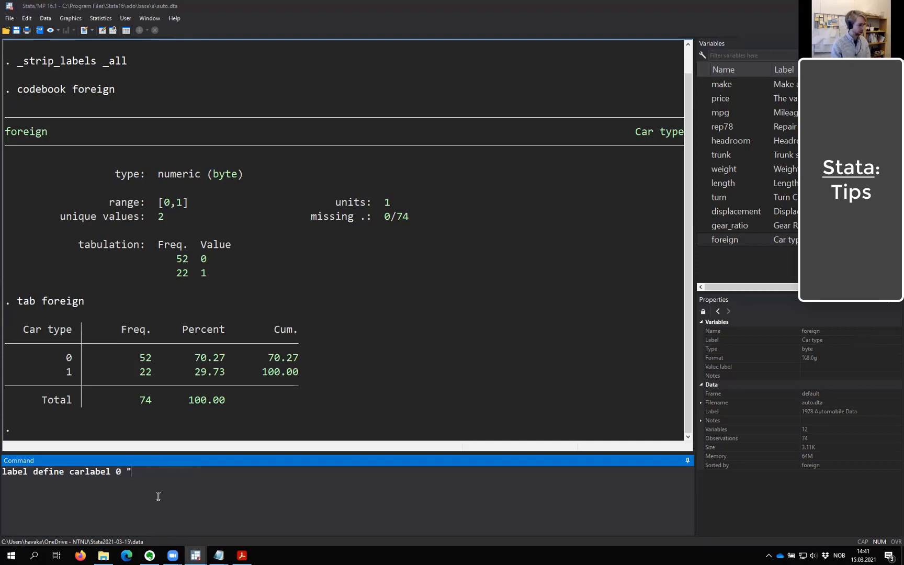
text(Non-American)
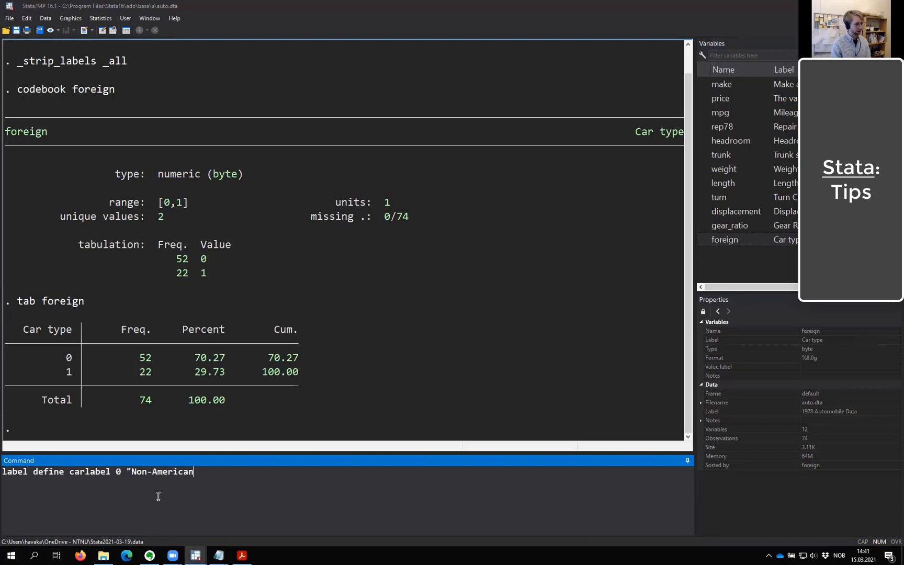
text(")
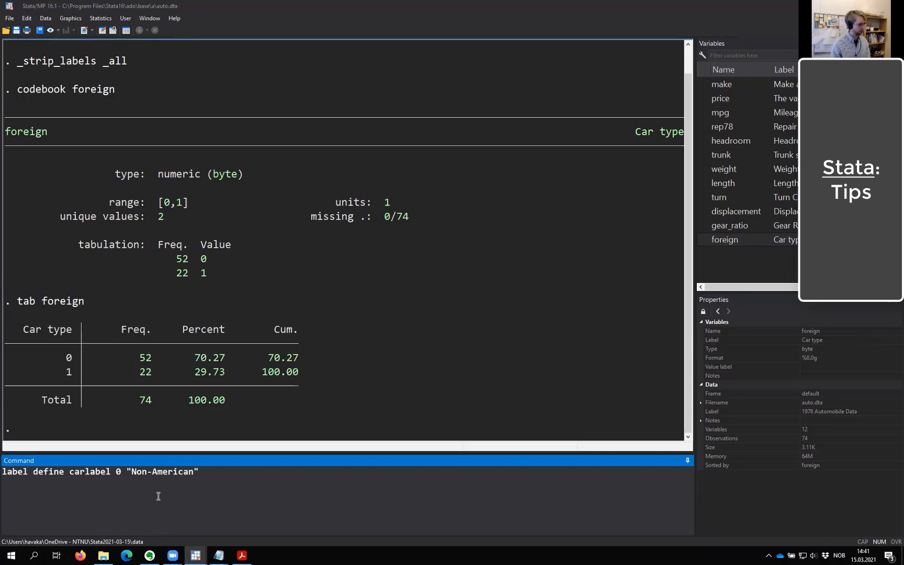
Step: Change the text for 0 to "American", add 1 "Not at all American", and run the label define carlabel command
key(ctrl+Left)
key(ctrl+Left)
key(BackSpace)
key(BackSpace)
key(BackSpace)
key(BackSpace)
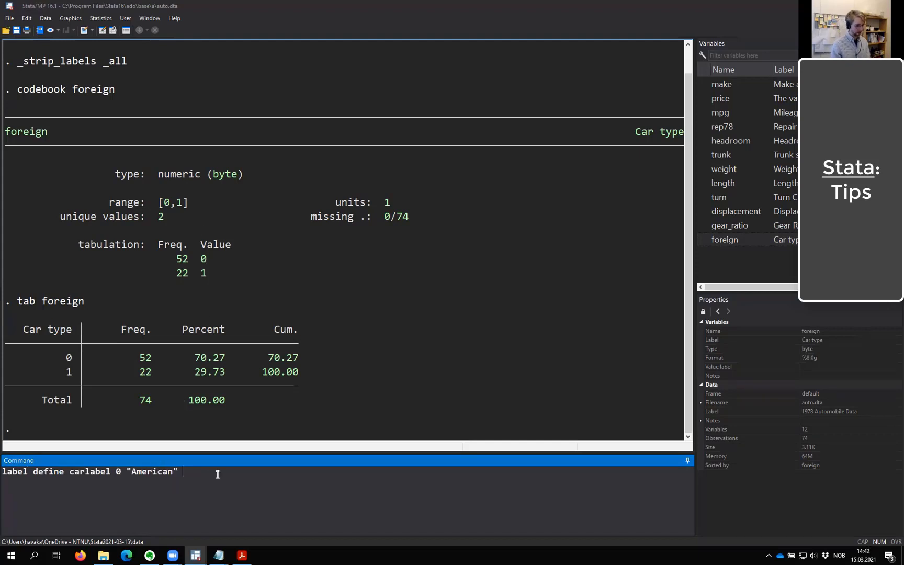
text(1 ")
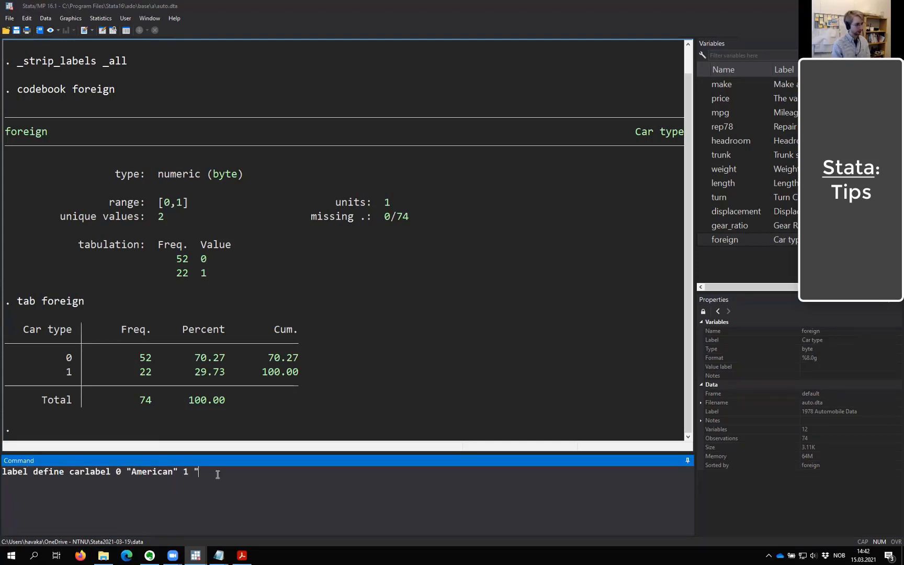
text(Not at all American")
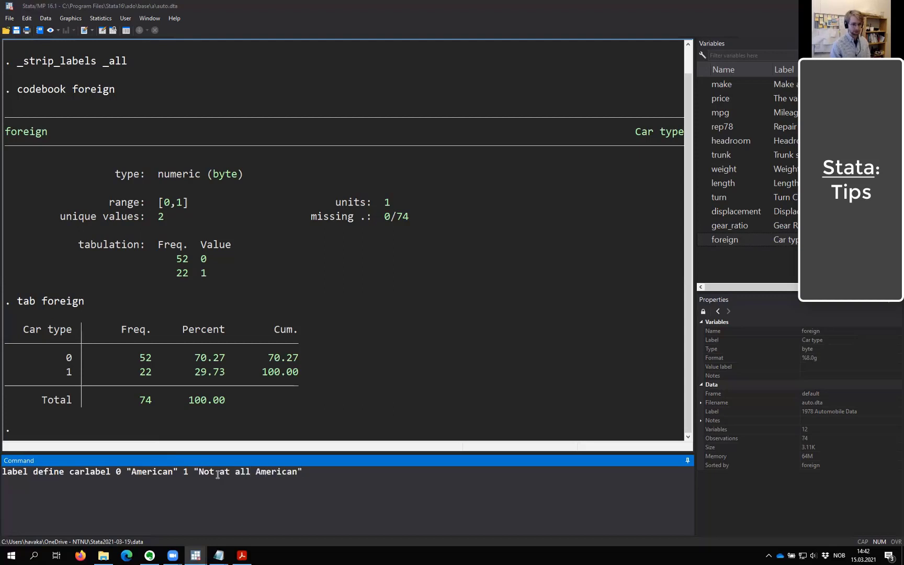
key(Return)
Step: Apply the value label carlabel to the variable foreign by running label values foreign carlabel
drag(33, 403, 206, 405)
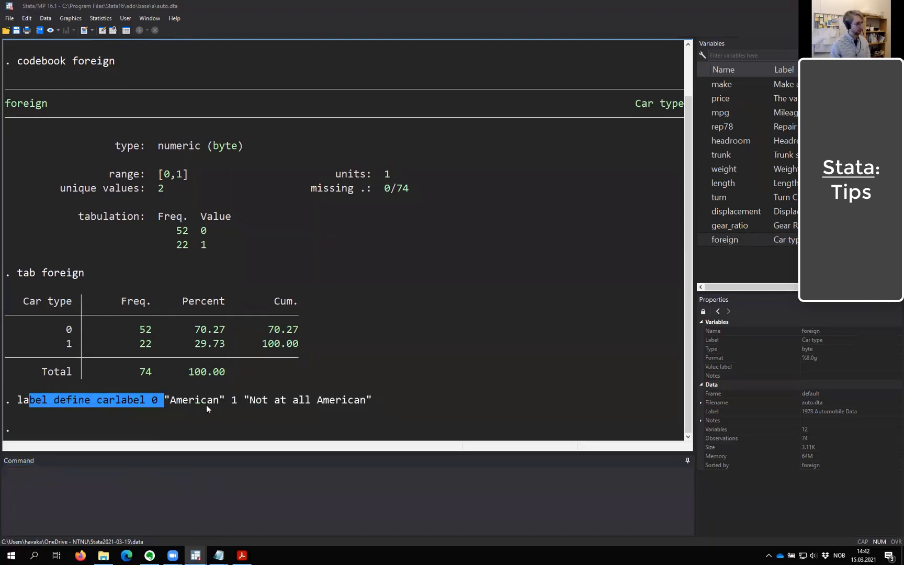
click(303, 395)
drag(58, 317, 107, 335)
click(107, 334)
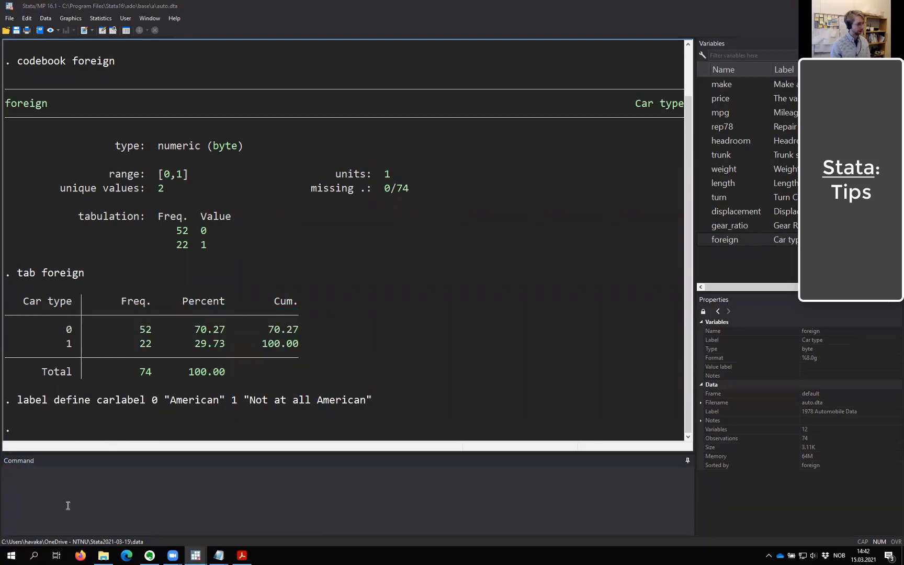
click(68, 506)
text(label)
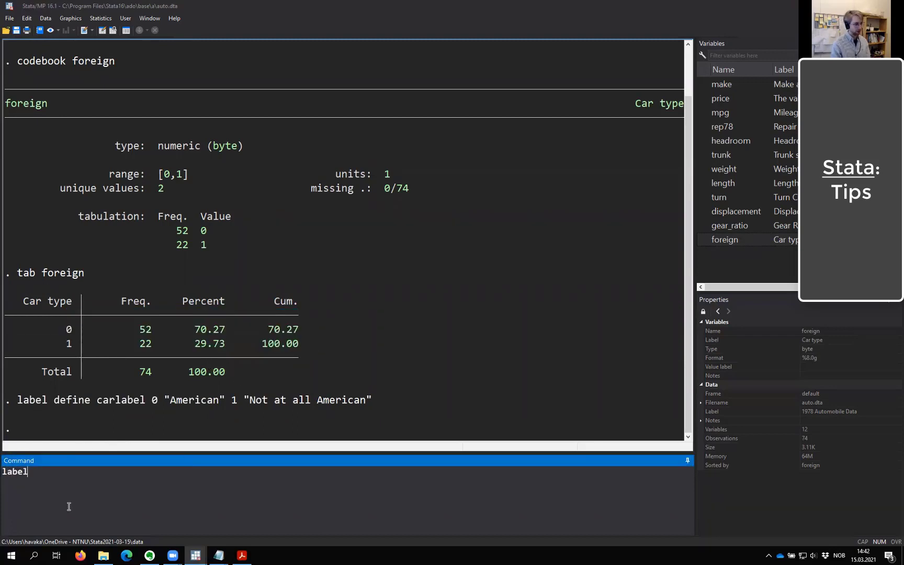
text( values foreign)
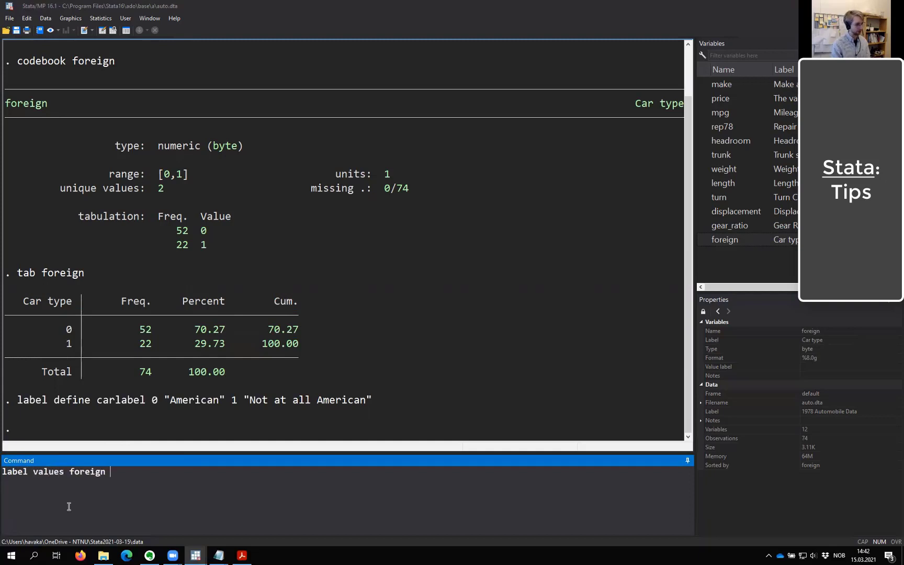
text( carlabel)
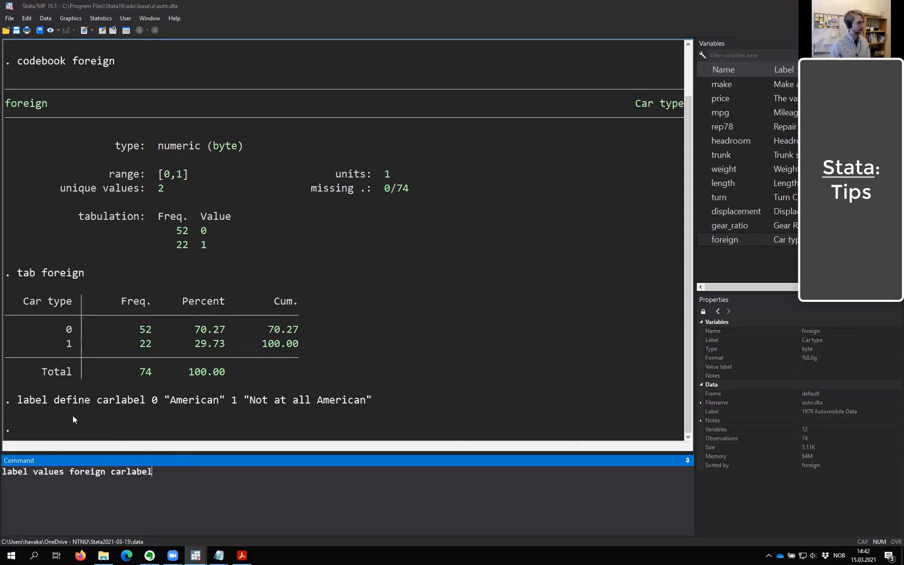
key(Return)
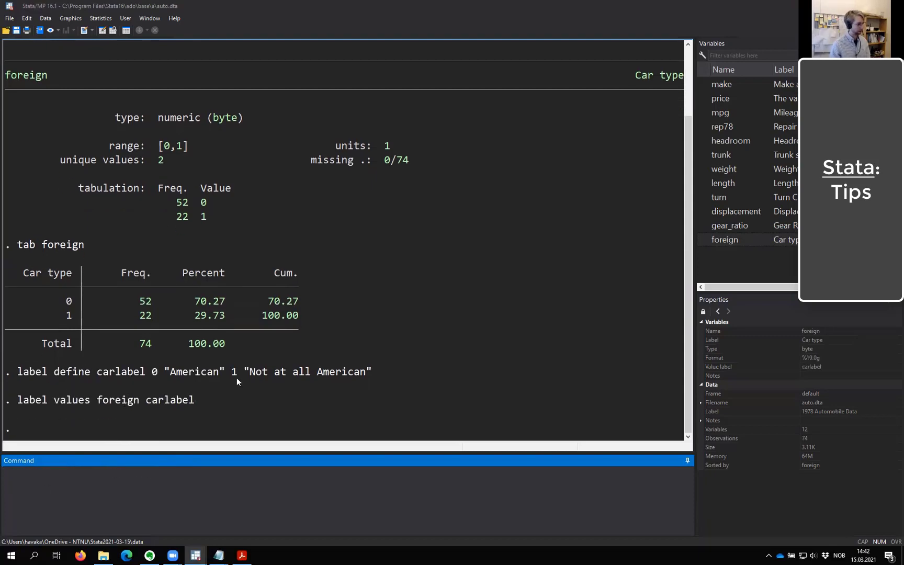
Step: Run tab foreign again and compare the labelled categories with the earlier unlabelled table
text(tab)
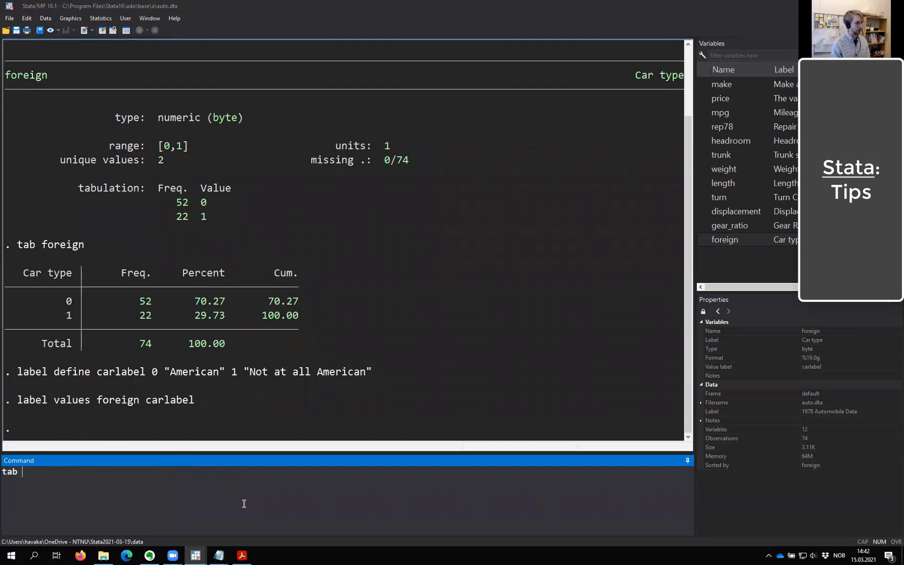
text( foreign)
key(Return)
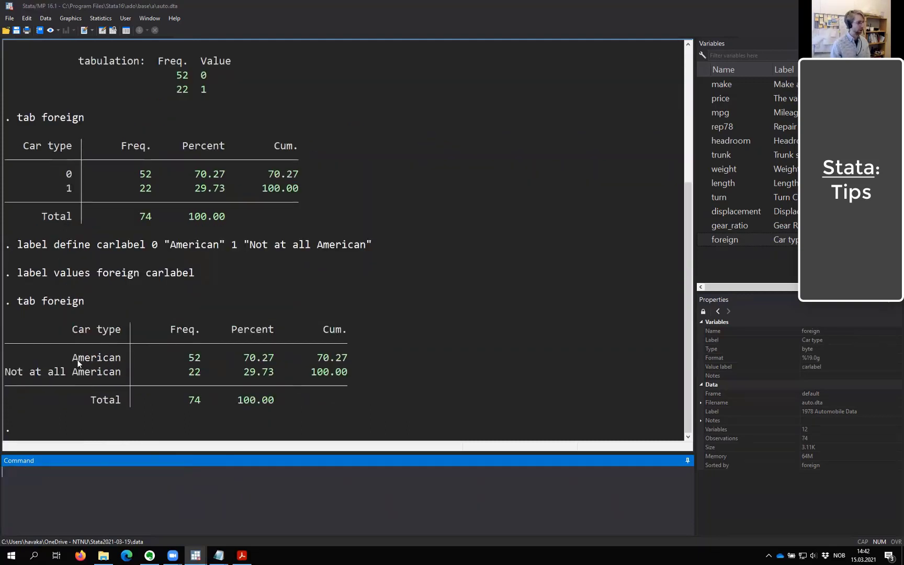
drag(73, 360, 121, 372)
click(117, 363)
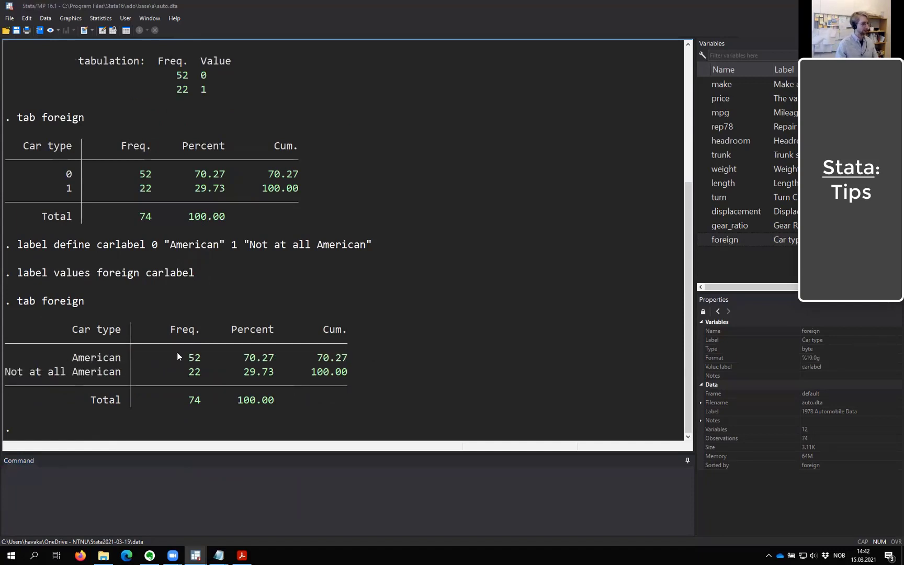
double_click(194, 371)
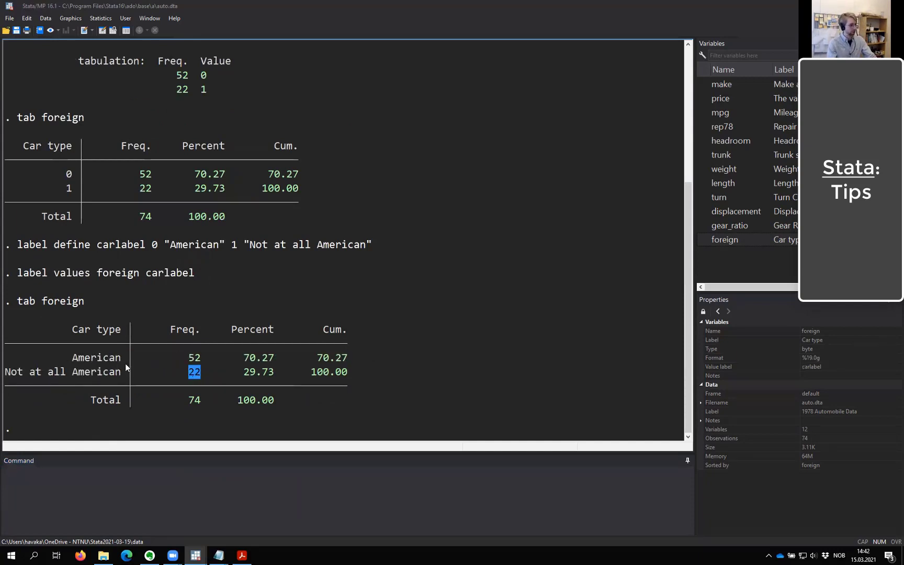
click(125, 367)
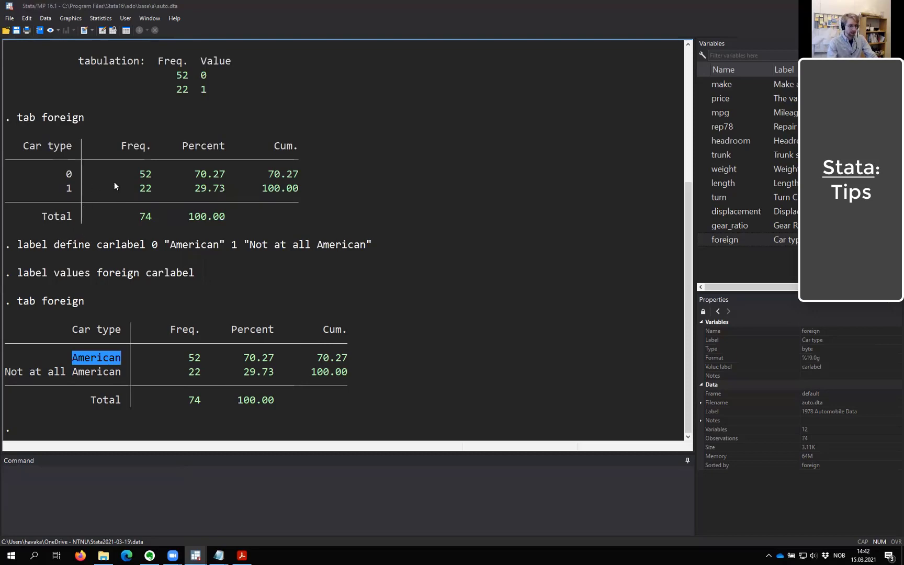
click(69, 179)
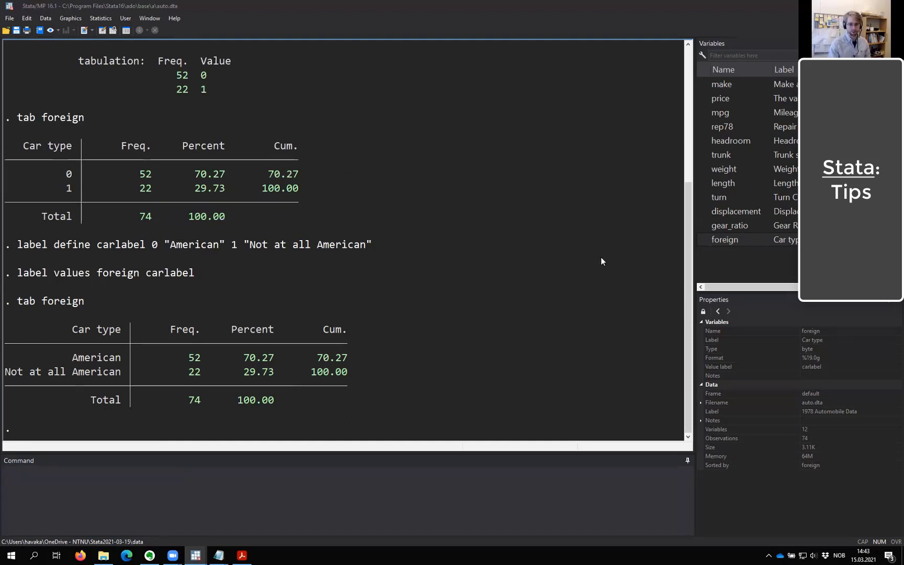
Step: Return to the do-file 2021-03-stata-1.do and review its sections backwards from the value-label tips to the opening header
click(331, 492)
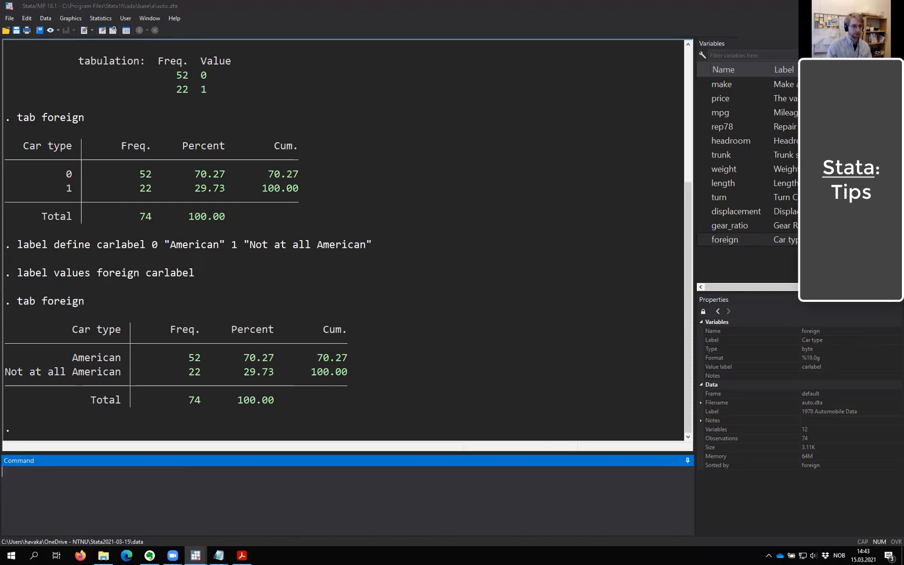
key(alt+Tab)
scroll(344, 410, up, 8)
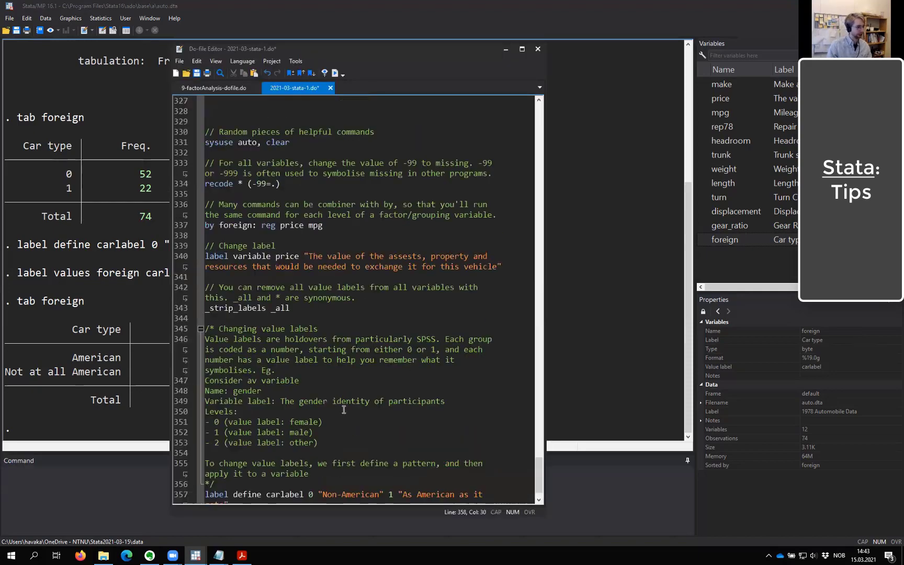
scroll(343, 409, up, 20)
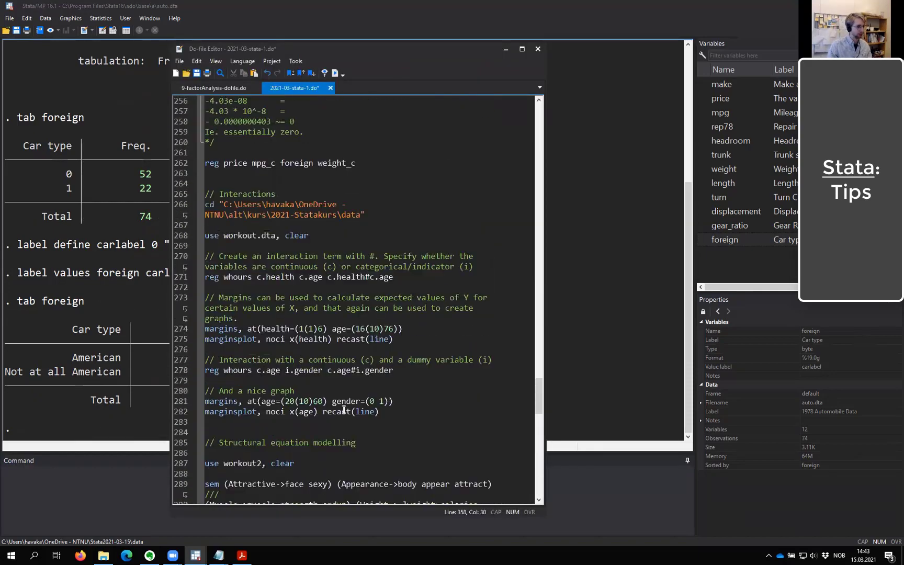
scroll(344, 409, up, 20)
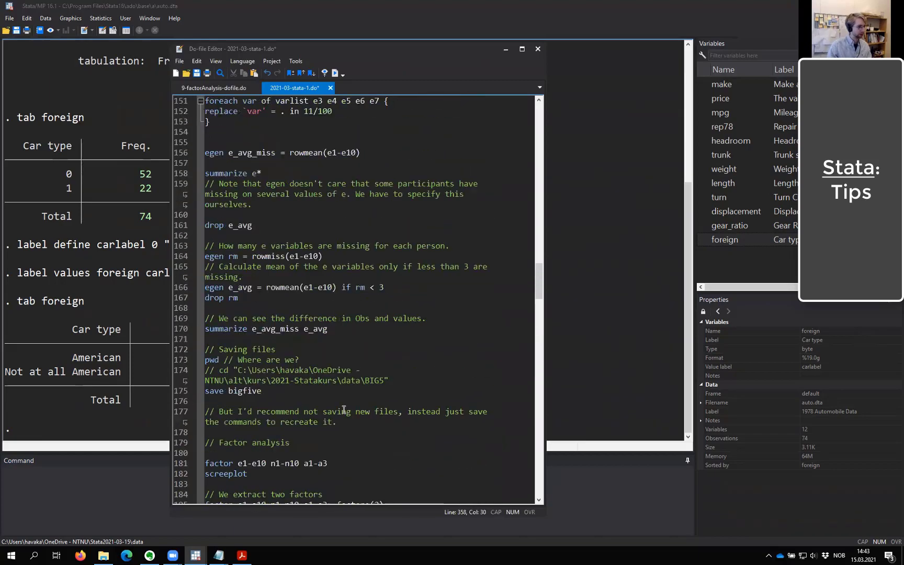
scroll(344, 409, up, 20)
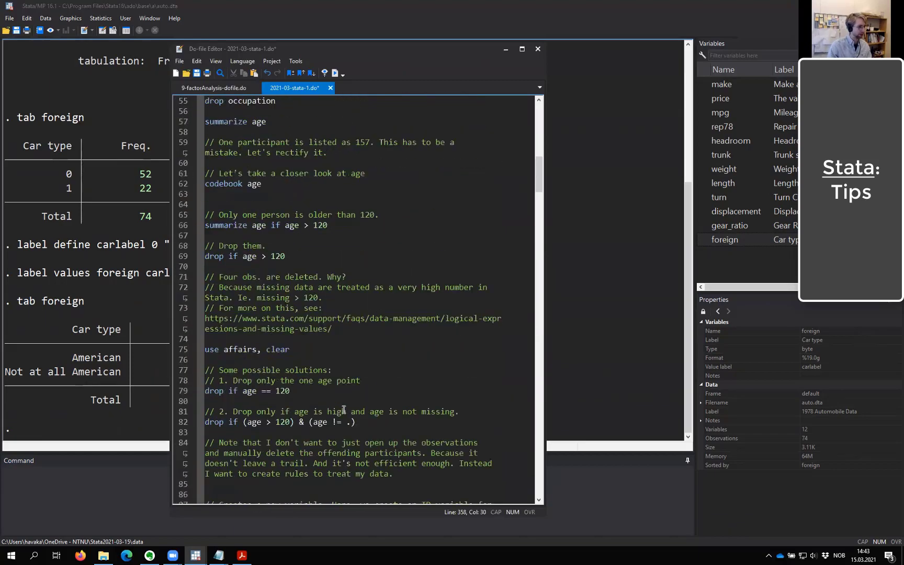
scroll(343, 409, up, 13)
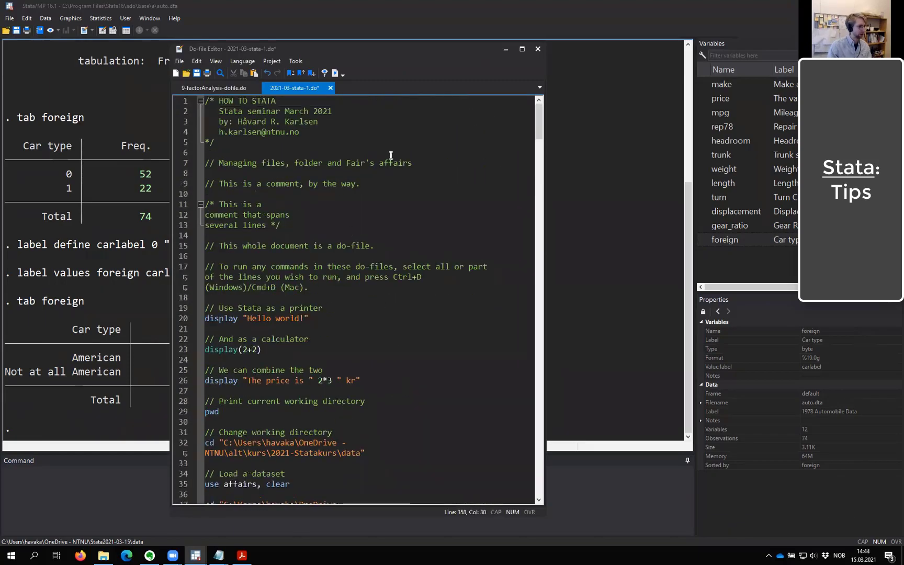
Step: Save the do-file 2021-03-stata-1.do with its current changes
drag(360, 46, 461, 74)
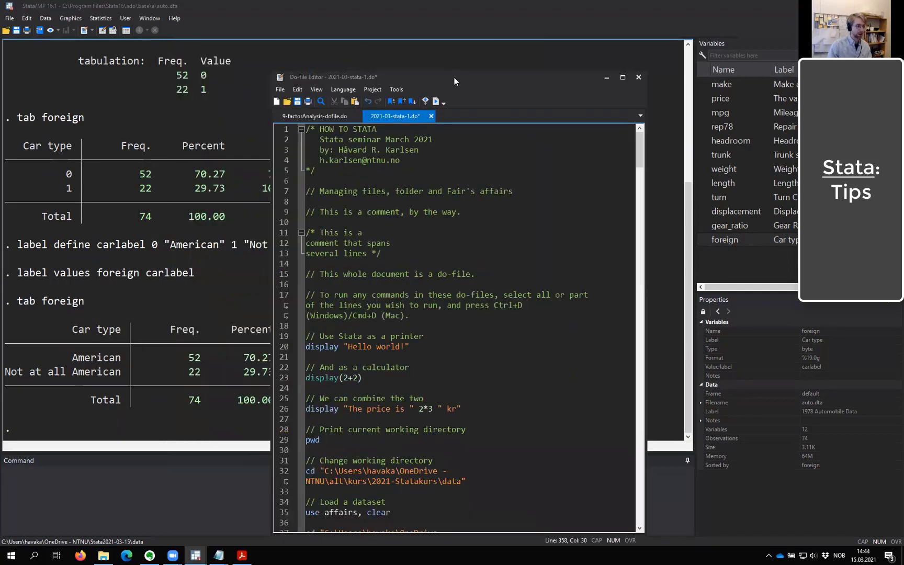
key(ctrl+s)
click(438, 223)
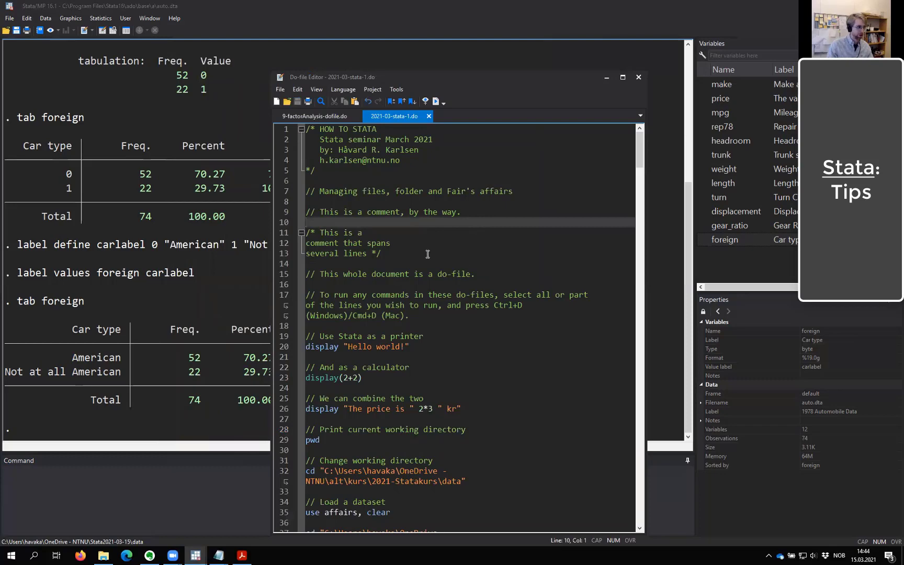
Step: Reposition the Do-file Editor window beside the results output so that both tab foreign tables are uncovered
drag(419, 75, 477, 28)
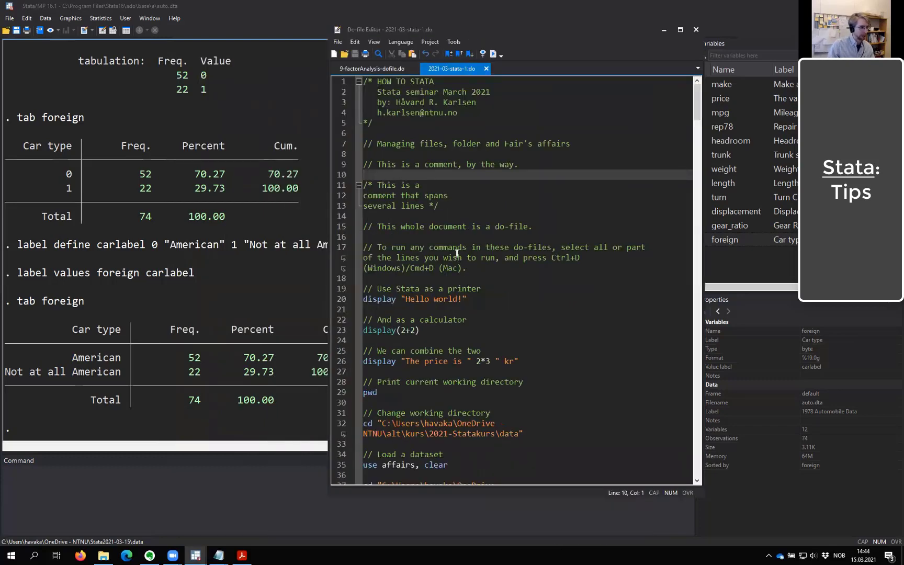
click(457, 217)
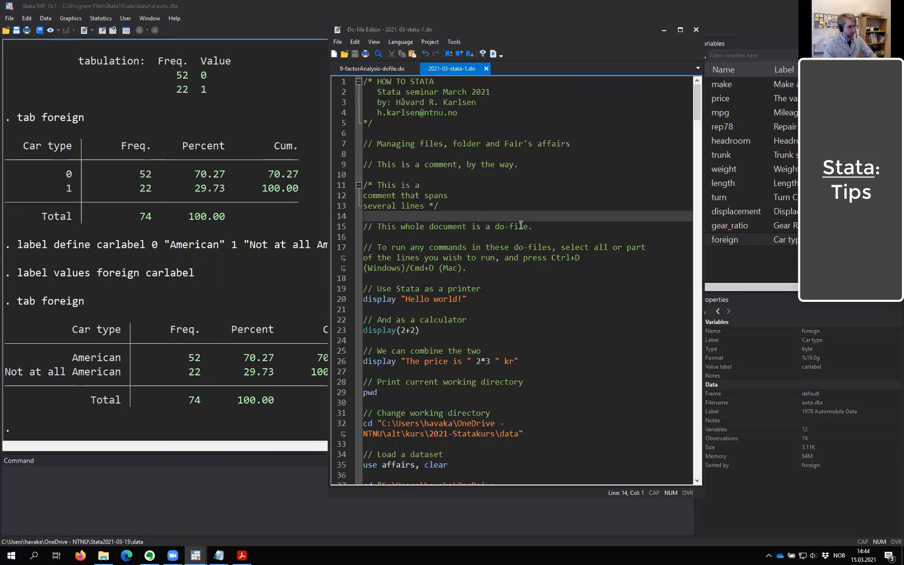
drag(446, 31, 523, 54)
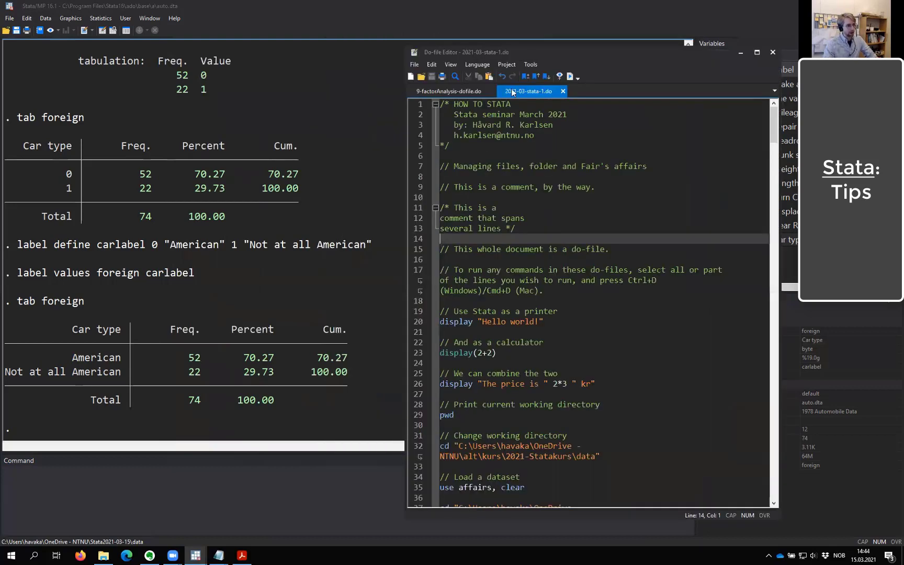
click(496, 150)
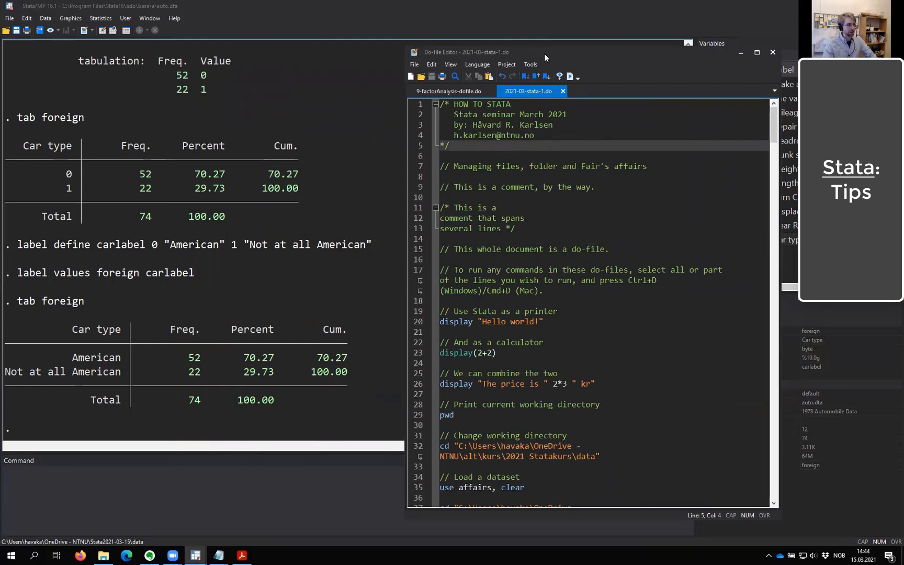
drag(543, 53, 562, 56)
click(578, 322)
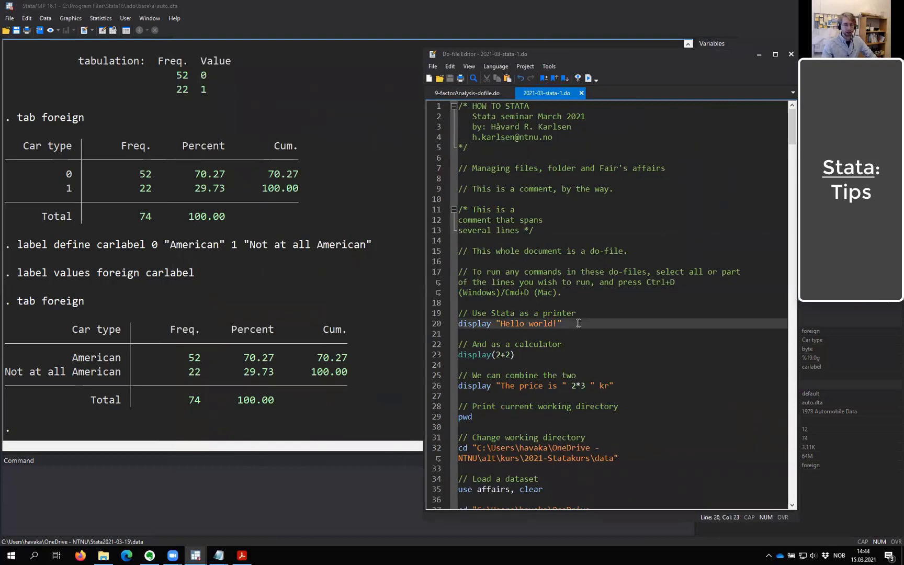